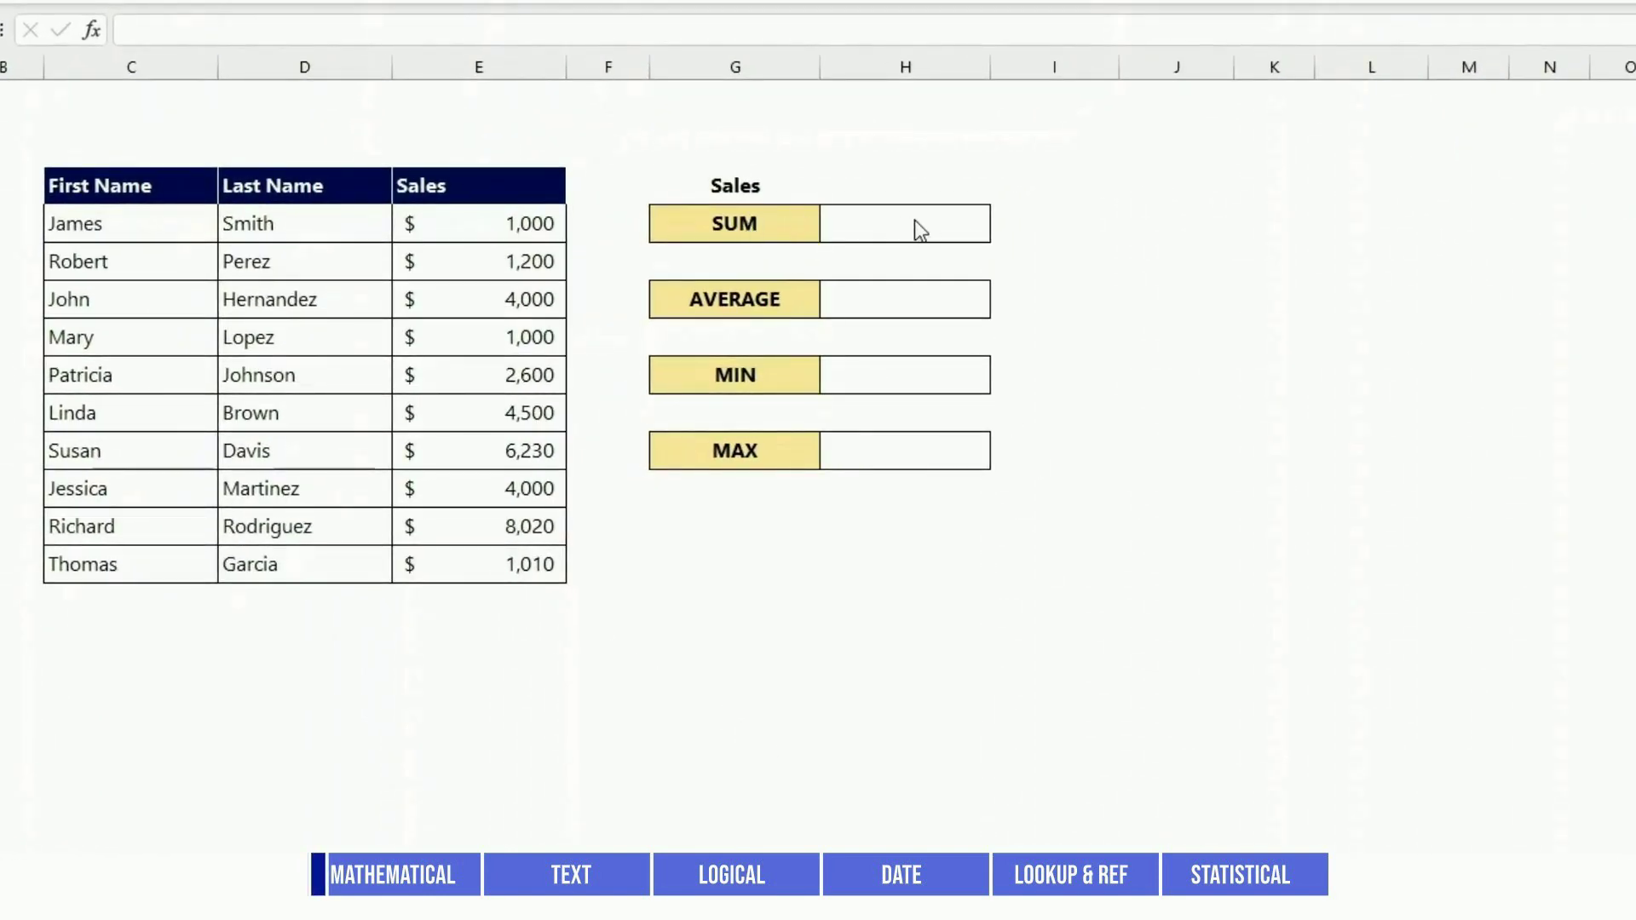
- Enter =SUM(E5:E14) and =AVERAGE(E5:E14) for the sales figures, giving $33,560 and $3,356
{"action": "left_click", "coordinate": [906, 242]}
{"action": "type", "text": "="}
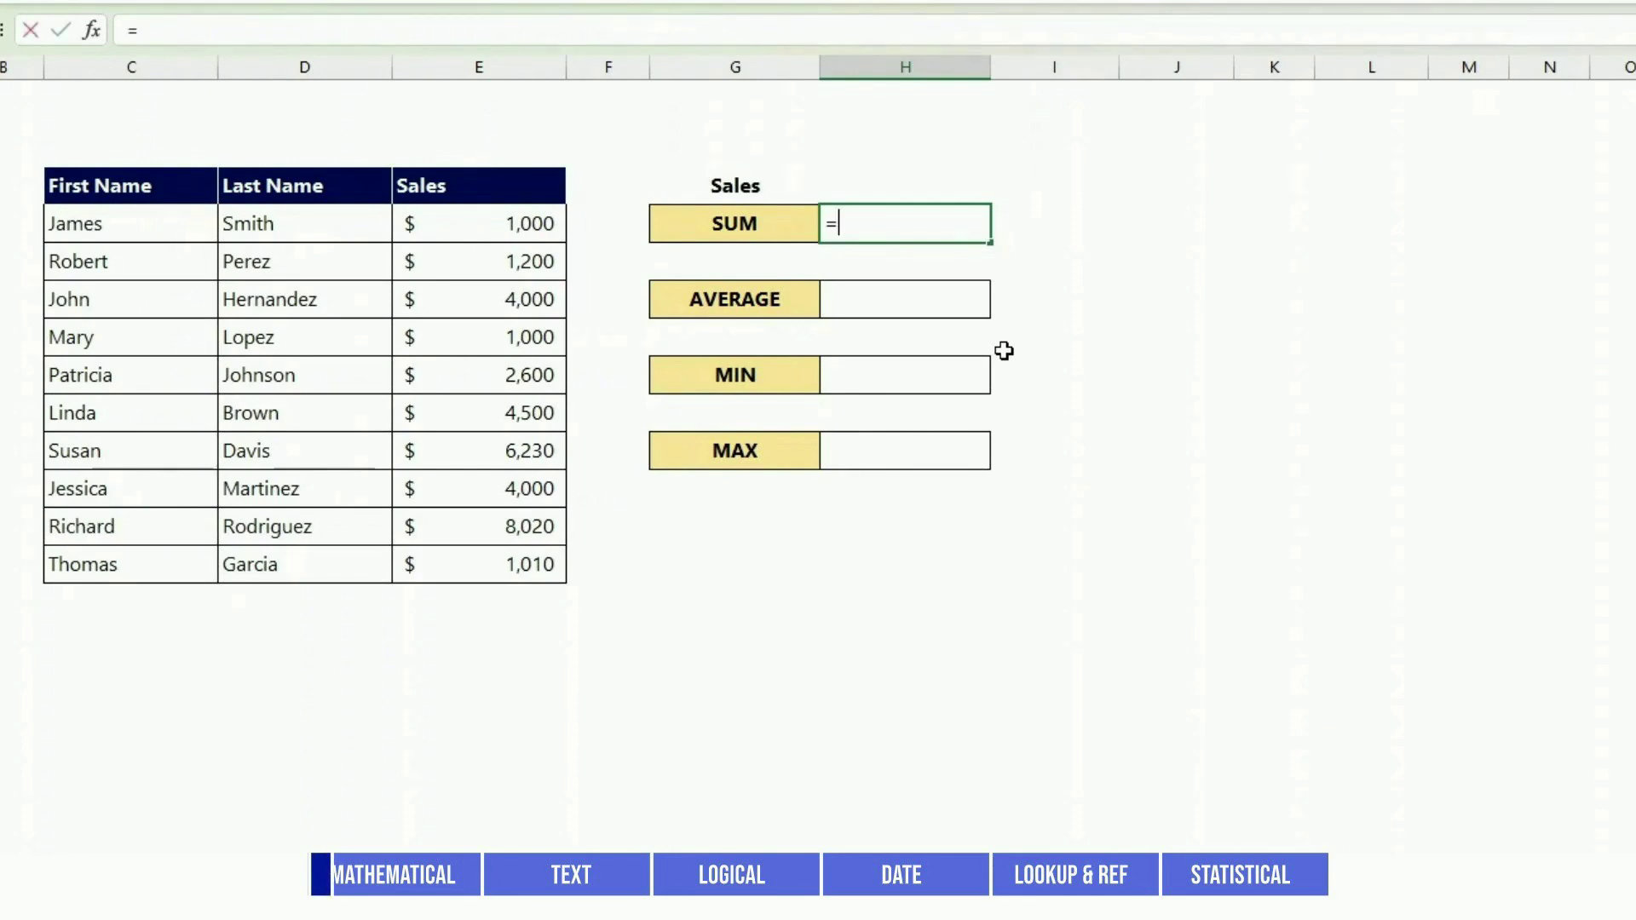
{"action": "type", "text": "SUM("}
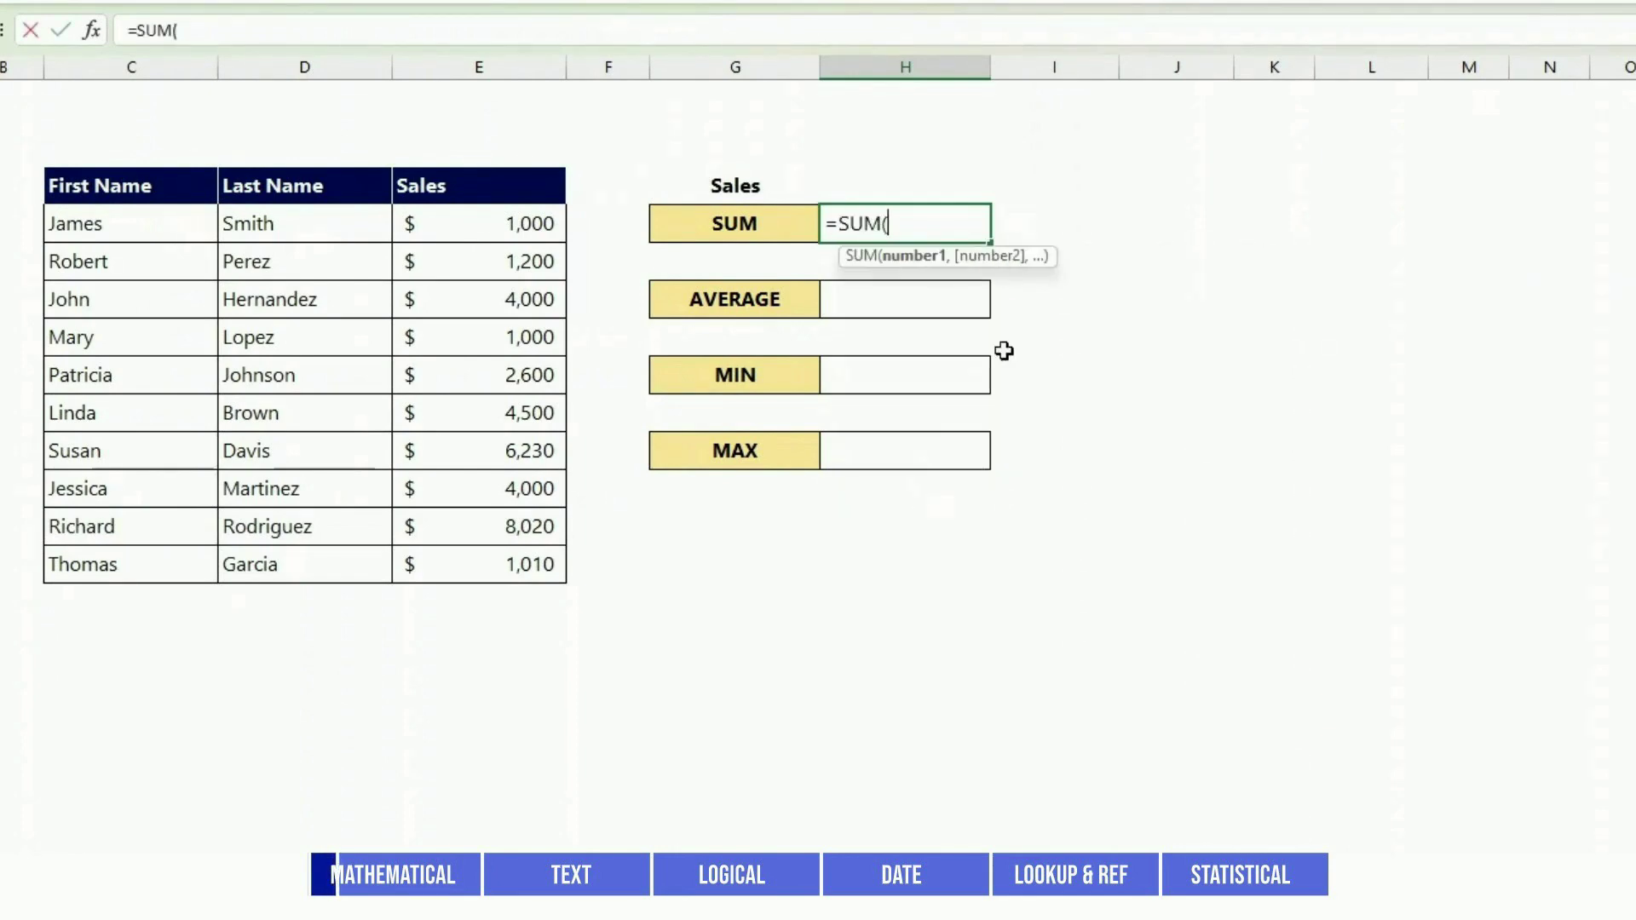
{"action": "left_click_drag", "start_coordinate": [530, 223], "coordinate": [517, 561]}
{"action": "type", "text": ")"}
{"action": "key", "text": "Return"}
{"action": "type", "text": "="}
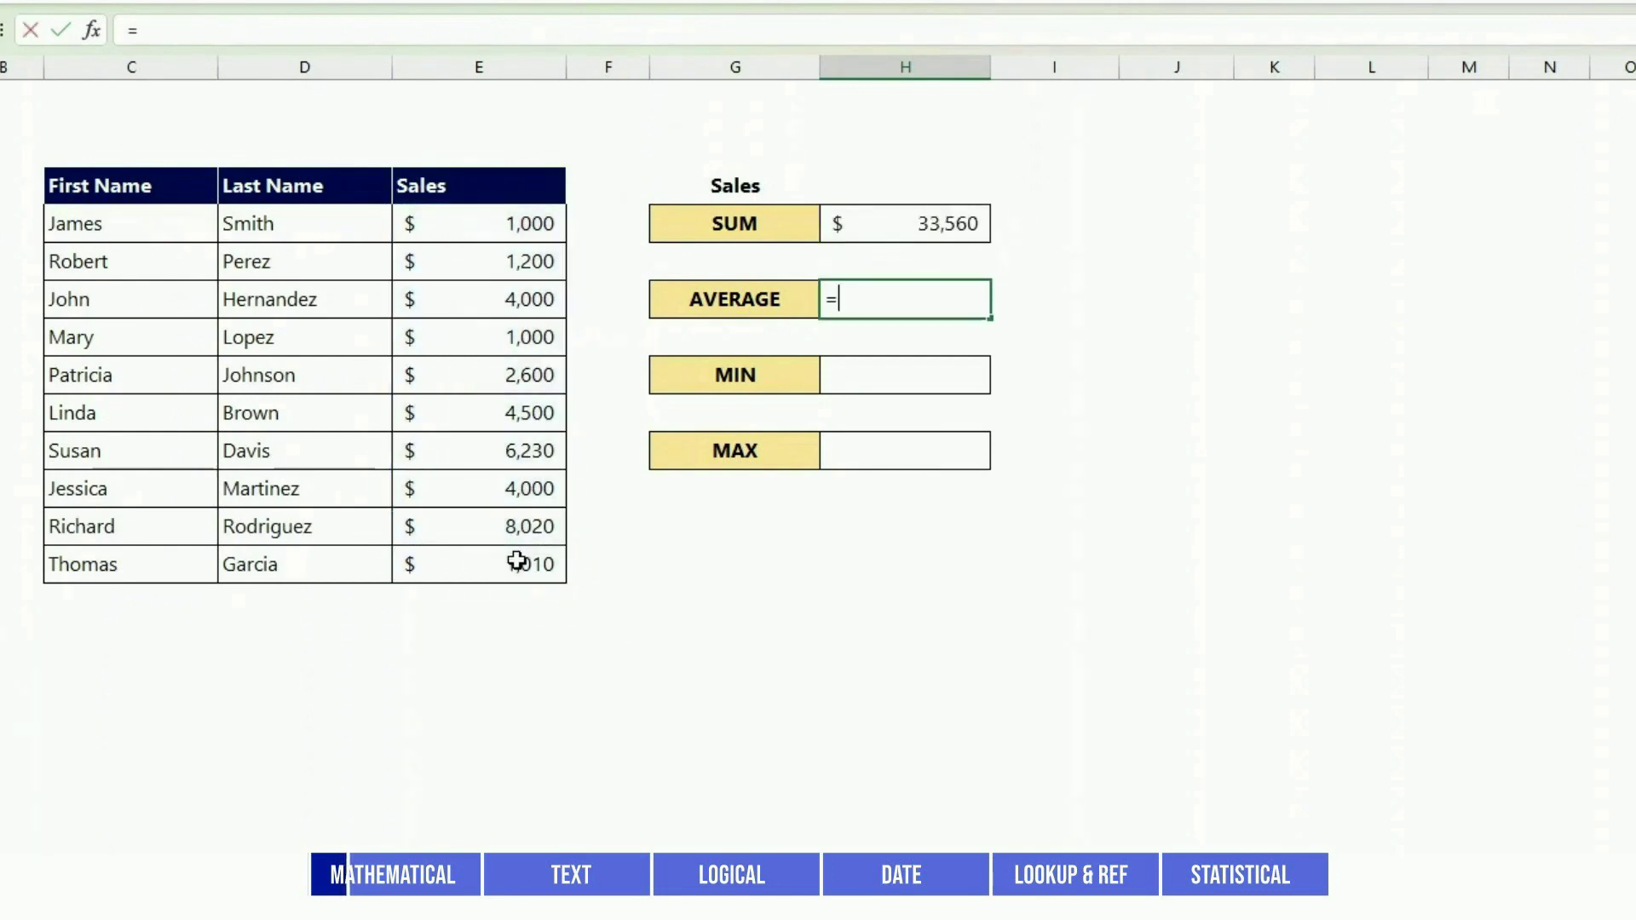
{"action": "type", "text": "average("}
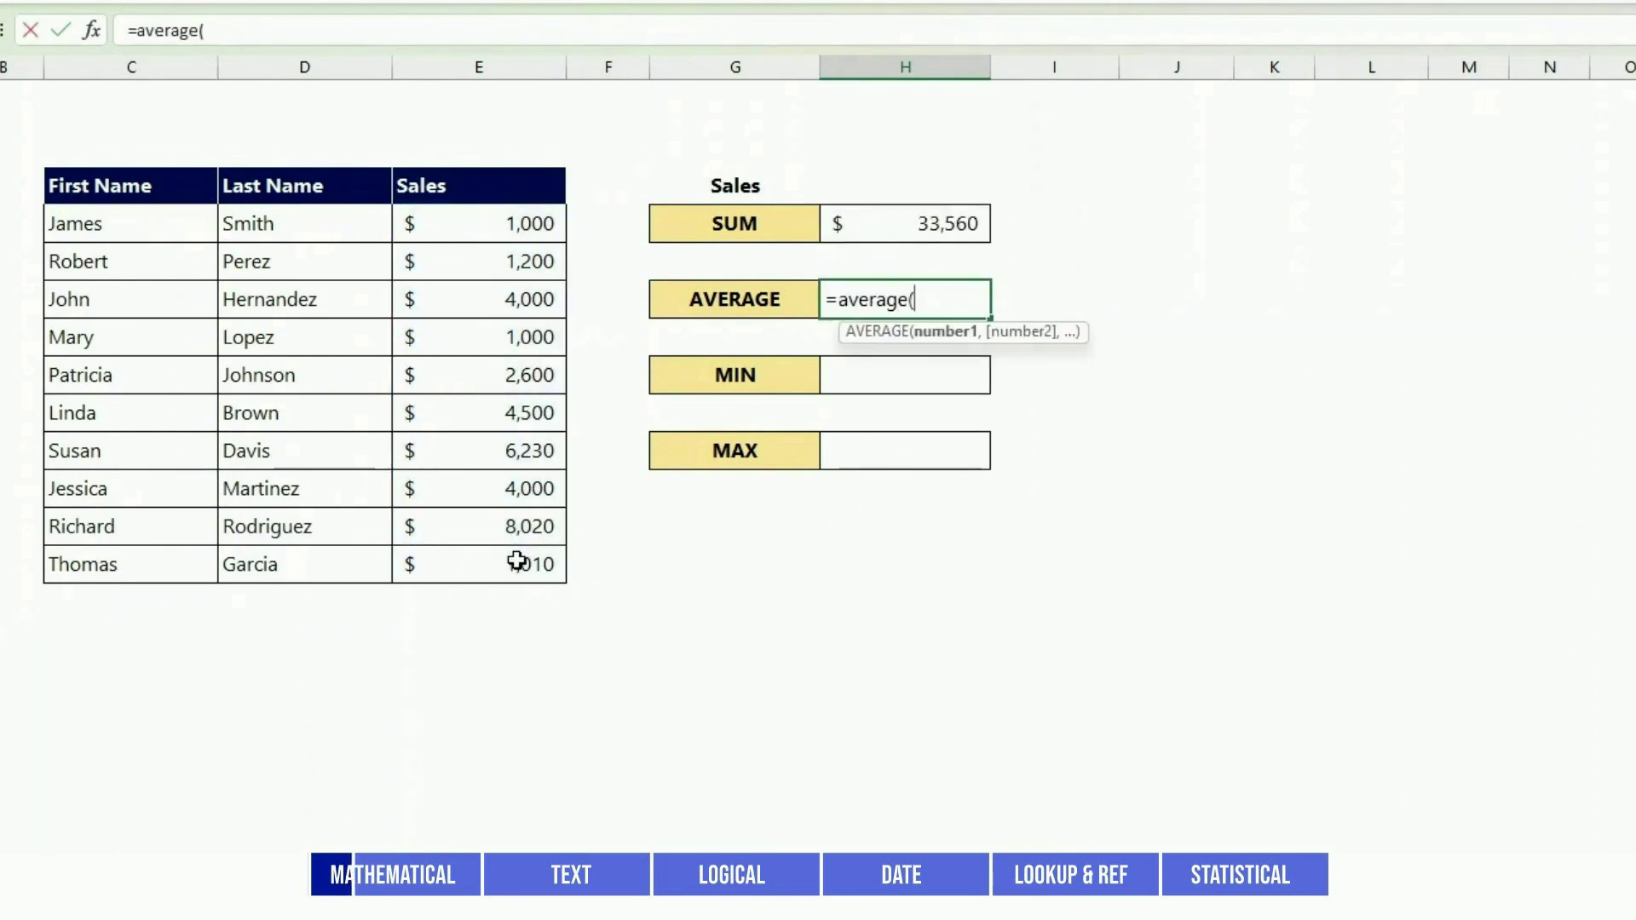
{"action": "left_click_drag", "start_coordinate": [515, 223], "coordinate": [500, 559]}
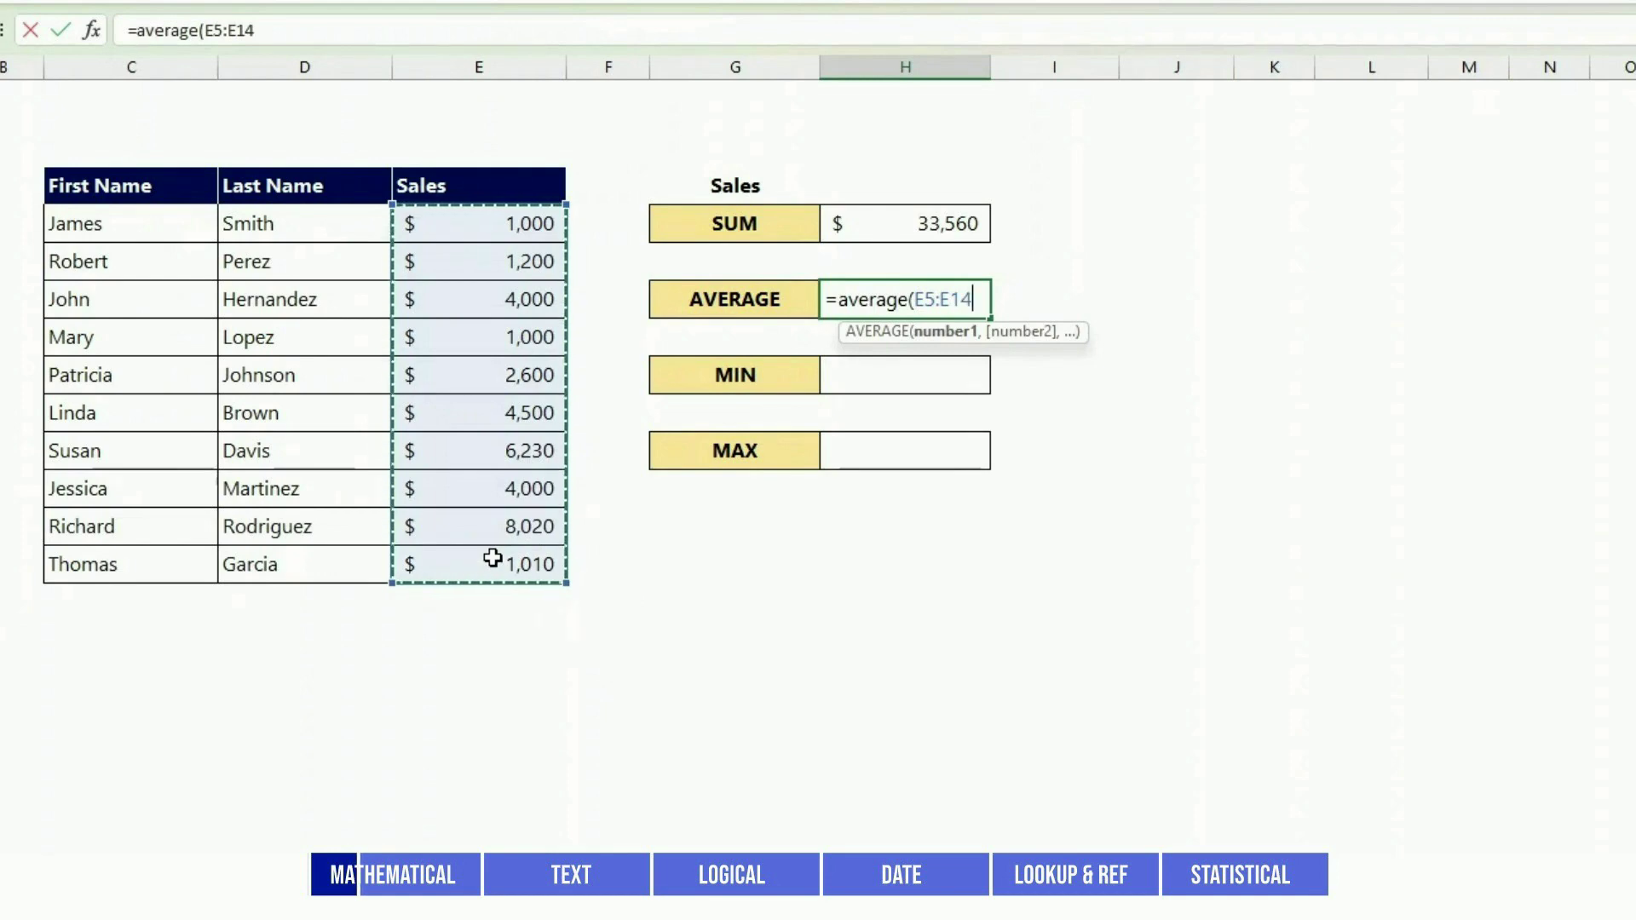
{"action": "type", "text": ")"}
{"action": "key", "text": "Return"}
- Enter =MIN(E5:E14) and =MAX(E5:E14), giving $1,000 and $8,020
{"action": "type", "text": "="}
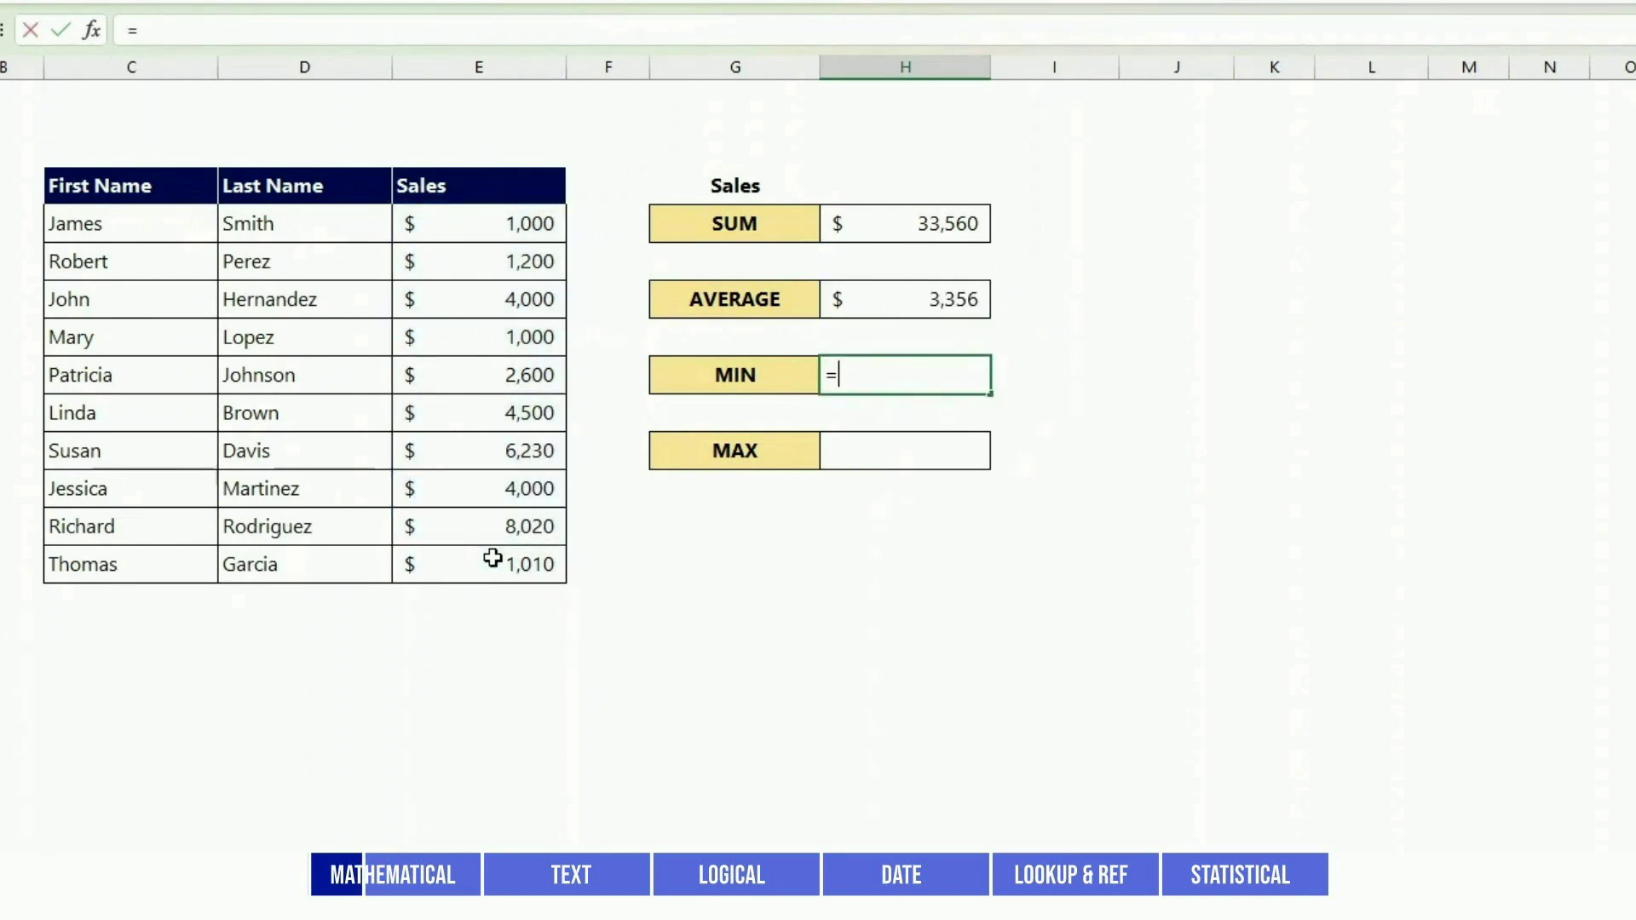
{"action": "type", "text": "MIN("}
{"action": "left_click", "coordinate": [487, 227]}
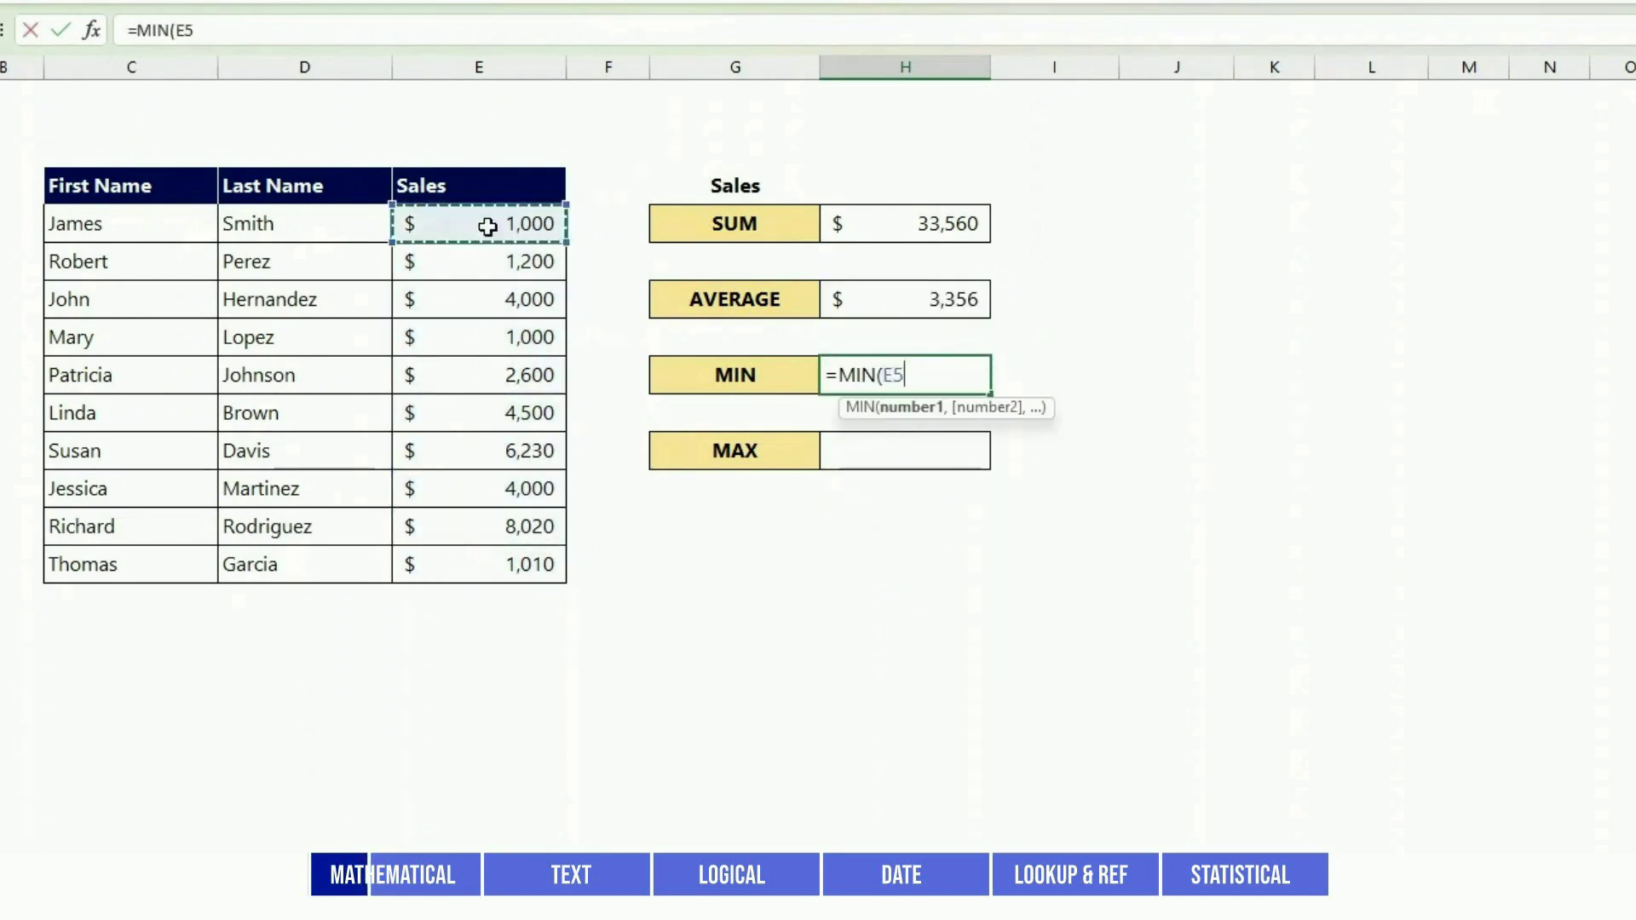
{"action": "left_click_drag", "start_coordinate": [486, 226], "coordinate": [489, 560]}
{"action": "type", "text": ")"}
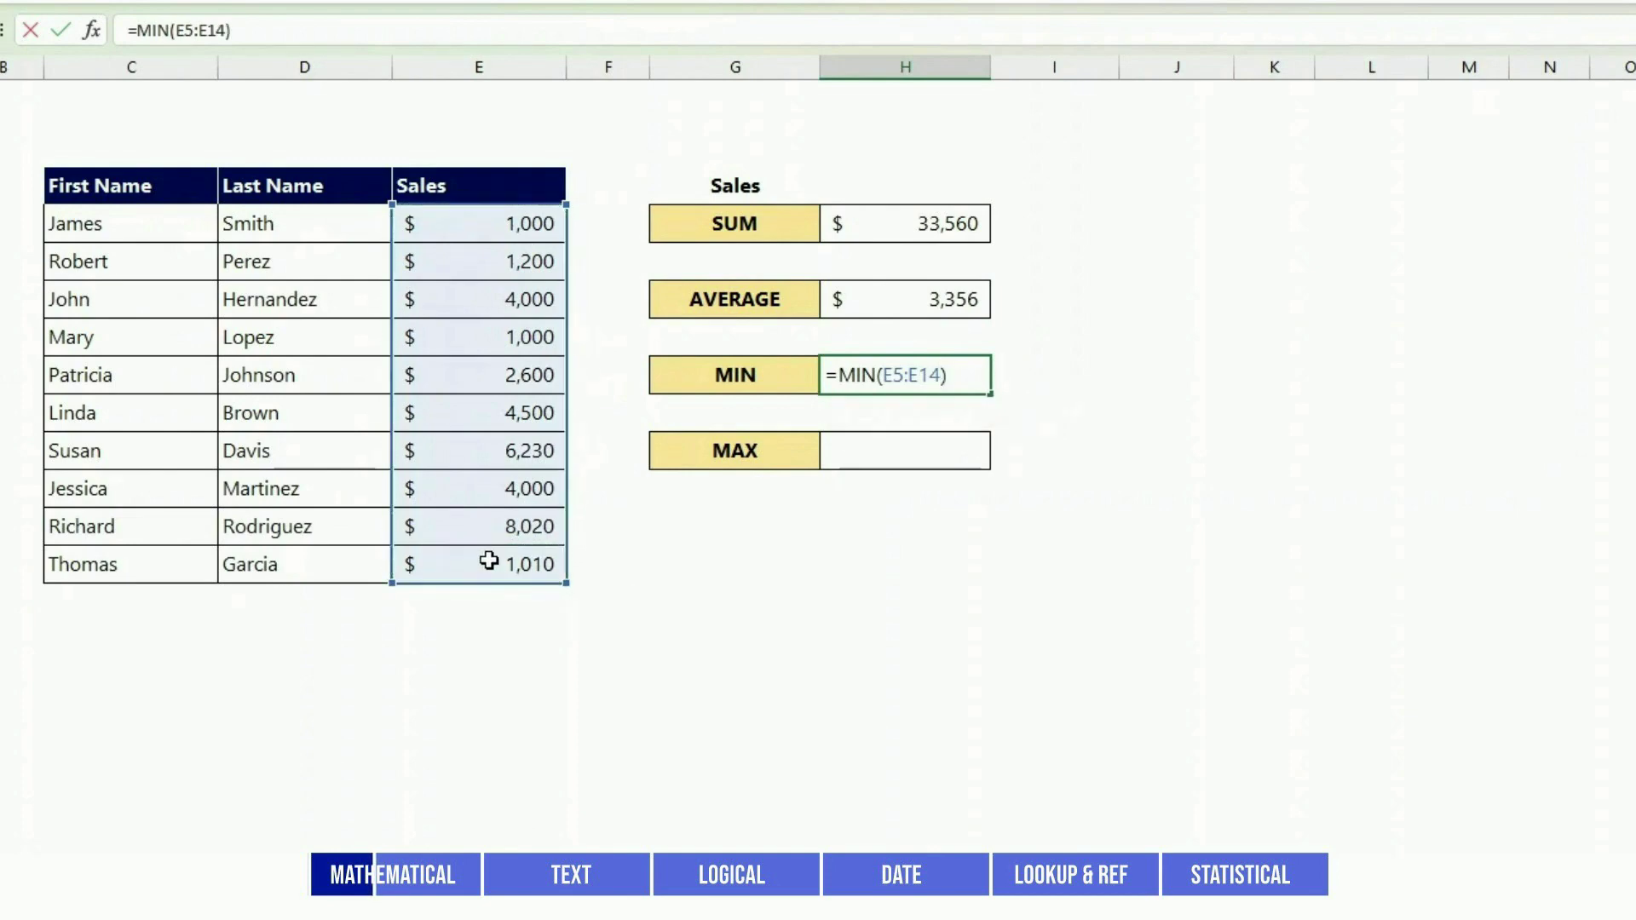
{"action": "key", "text": "Return"}
{"action": "type", "text": "=MAX("}
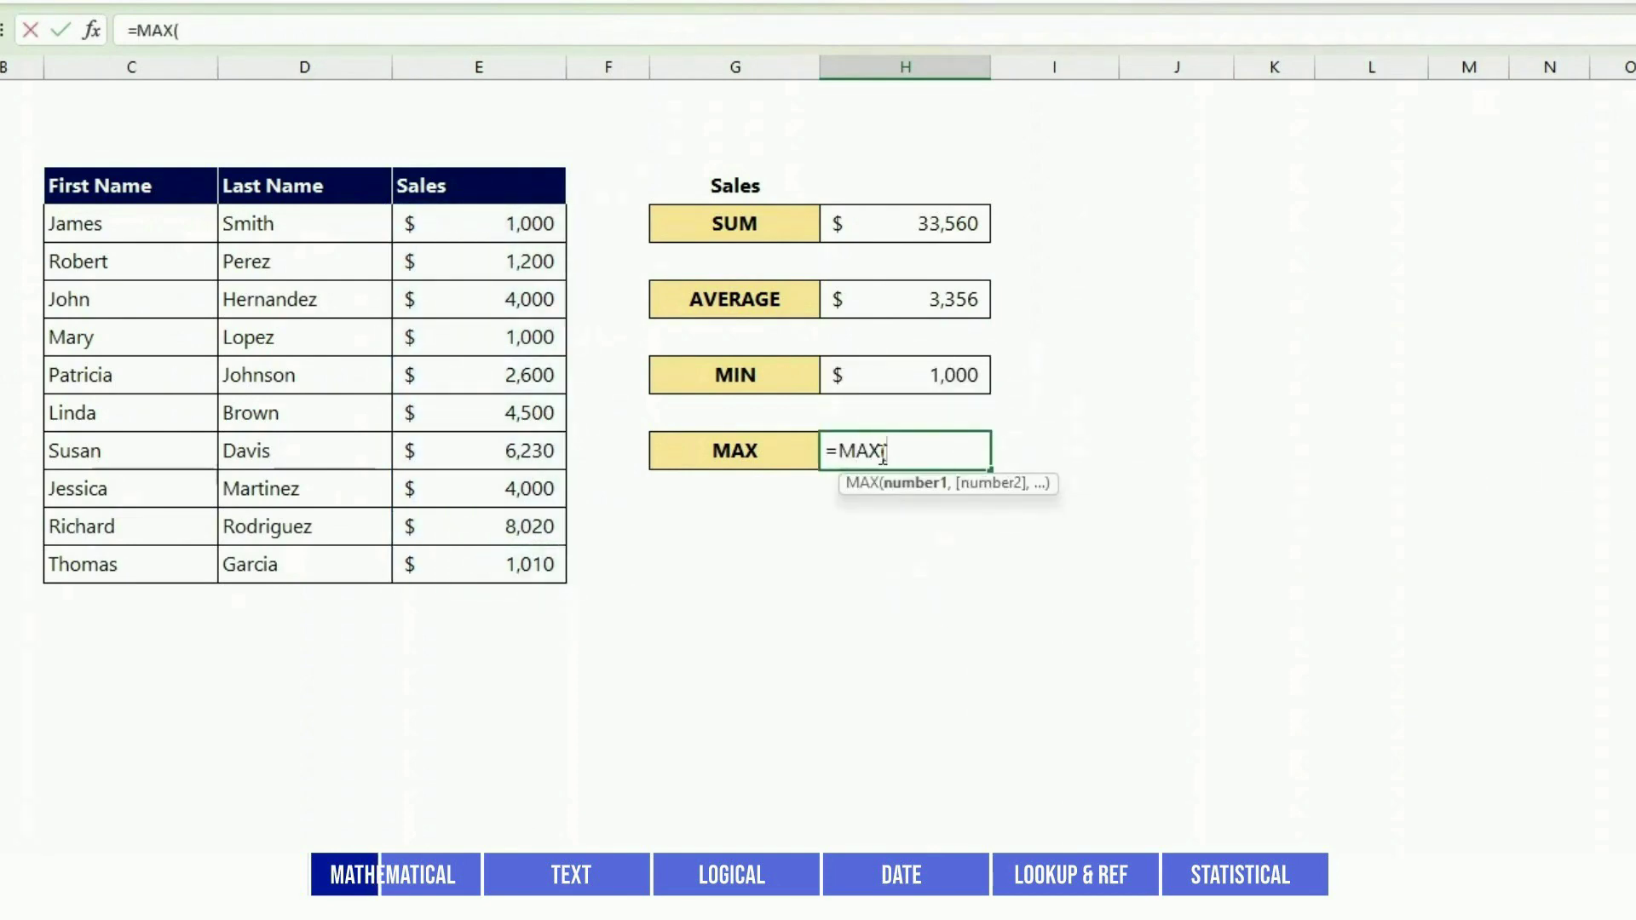
{"action": "left_click_drag", "start_coordinate": [486, 225], "coordinate": [511, 573]}
{"action": "type", "text": ")"}
{"action": "key", "text": "Return"}
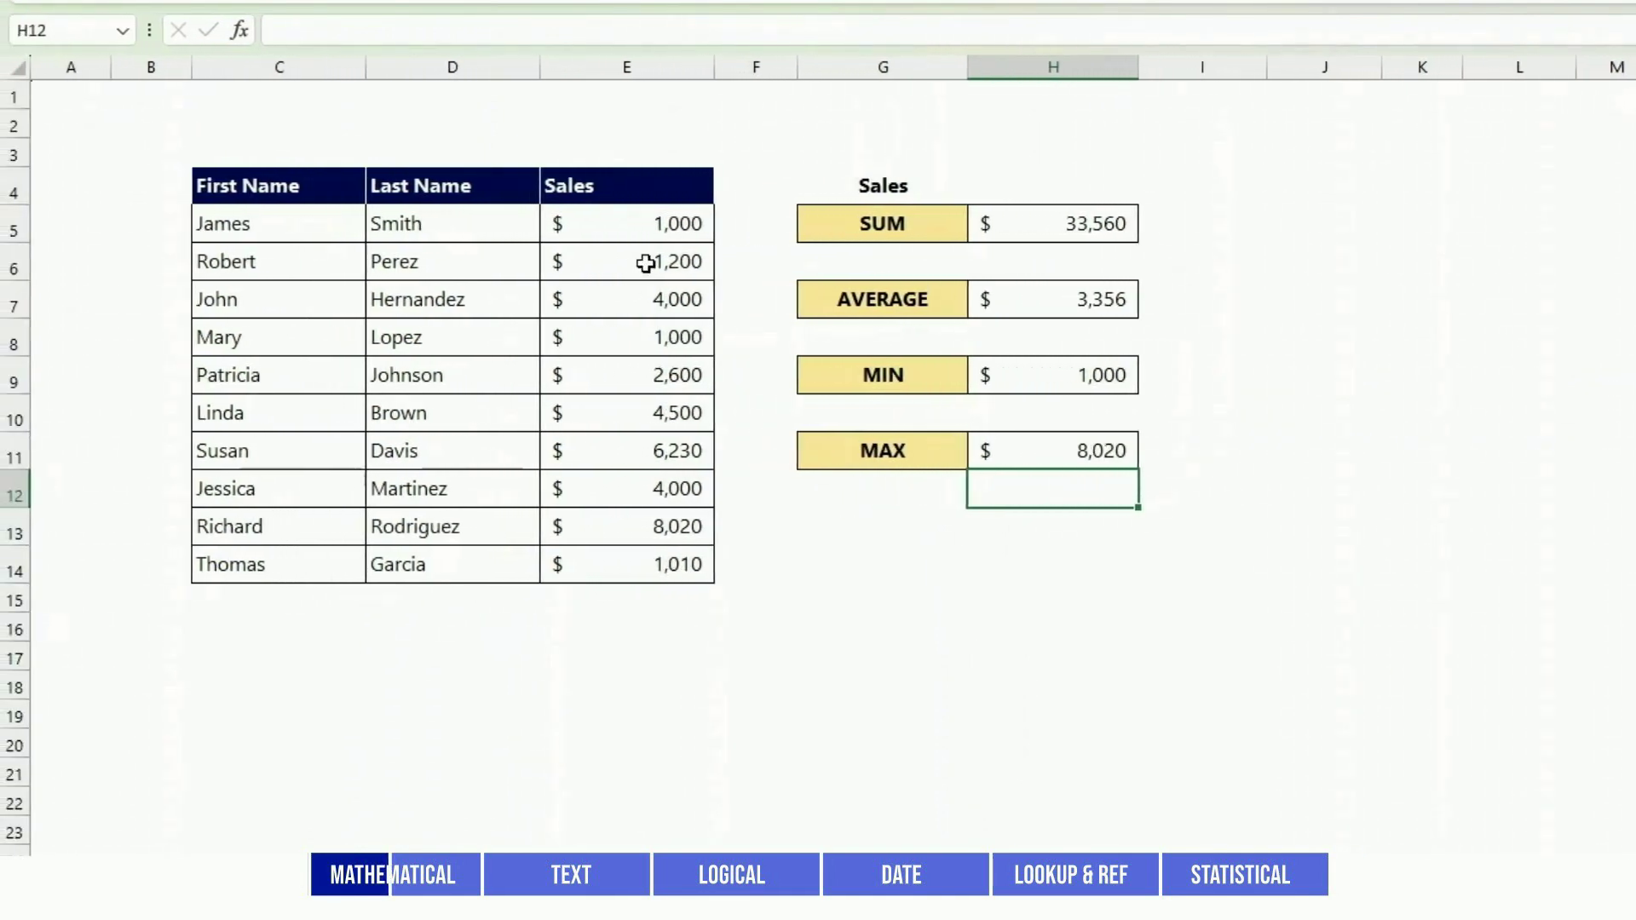
- Select E5:E14 to reveal that the range is named Sales
{"action": "left_click", "coordinate": [496, 239]}
{"action": "left_click_drag", "start_coordinate": [645, 242], "coordinate": [645, 562]}
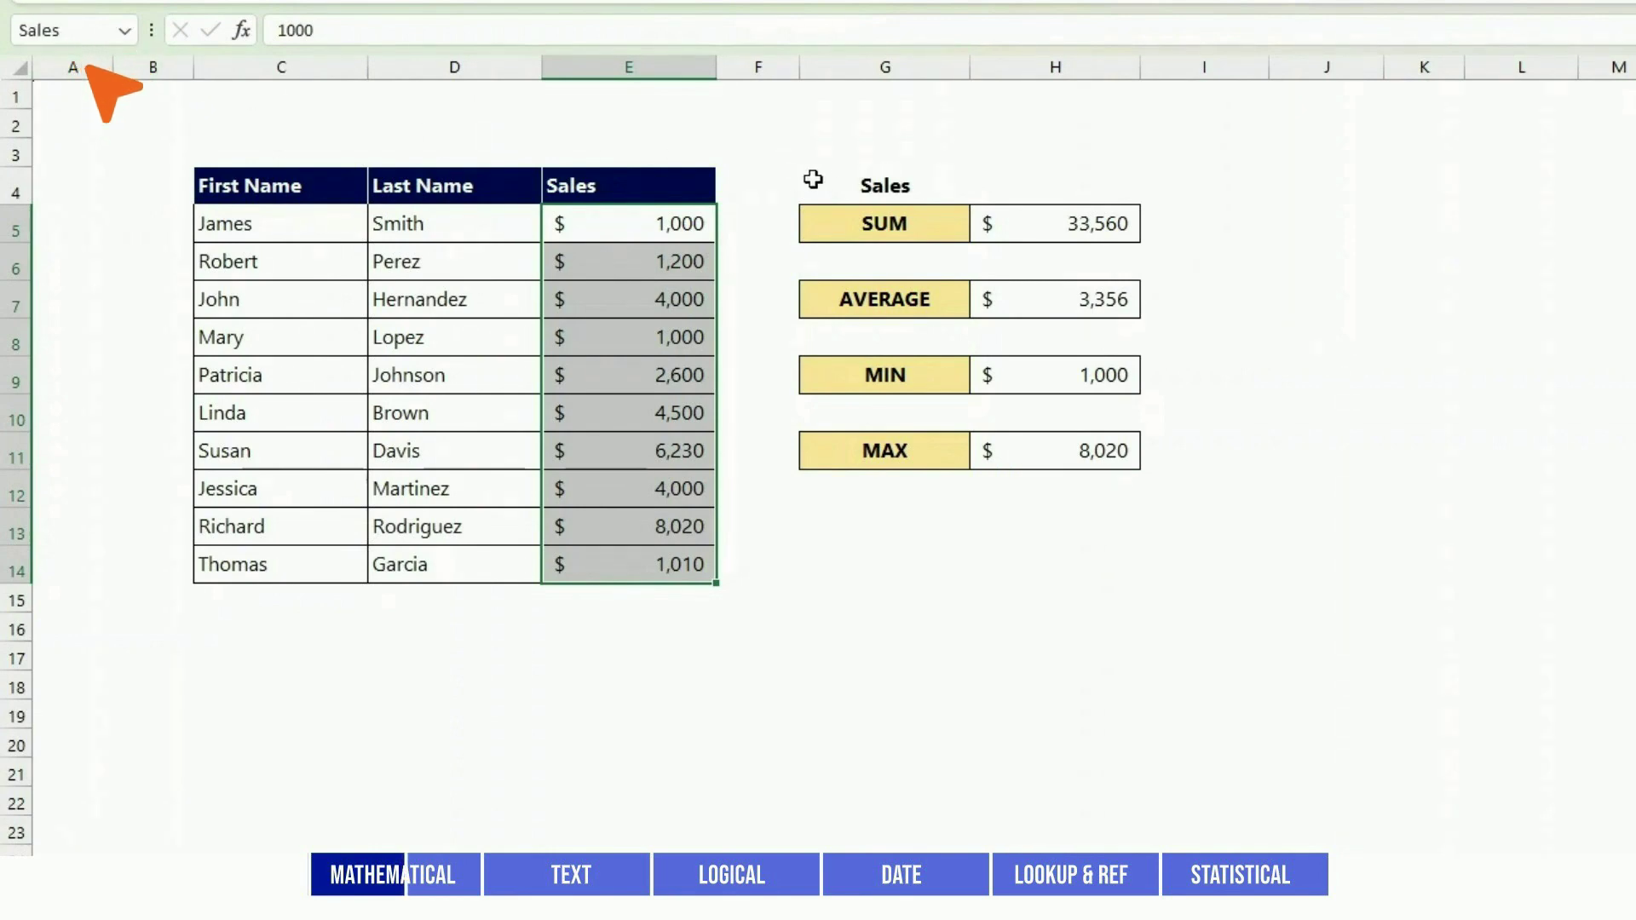
{"action": "left_click", "coordinate": [1193, 228]}
- Enter =SUM(Sales) and the other Sales-based formulas down column I from I5
{"action": "left_click", "coordinate": [1180, 226]}
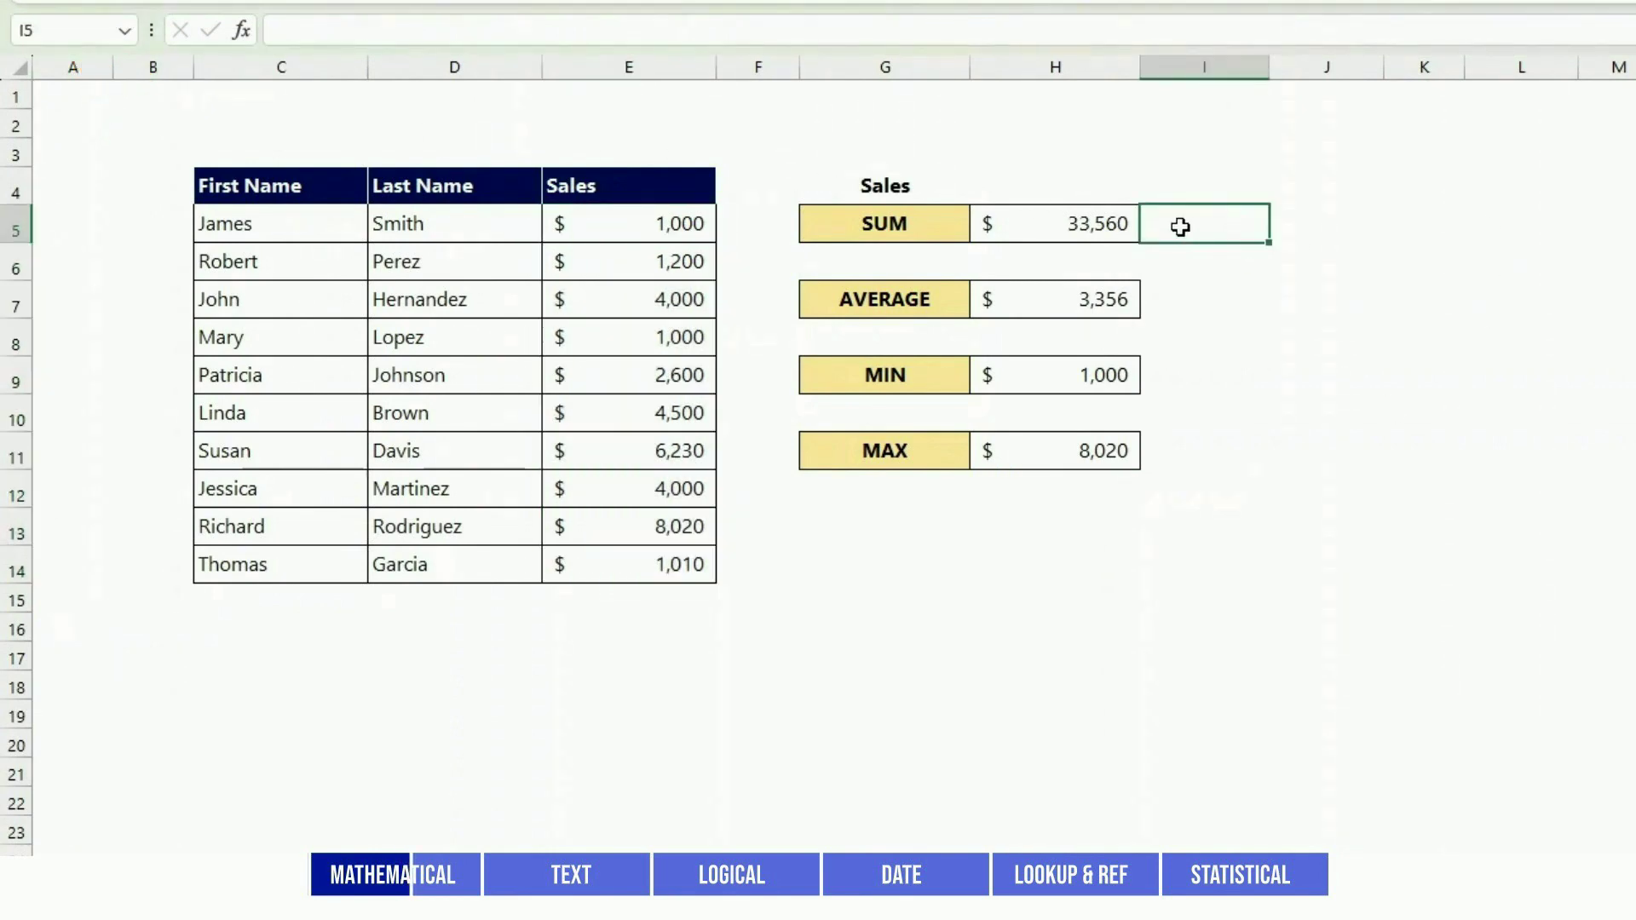
{"action": "type", "text": "=SU"}
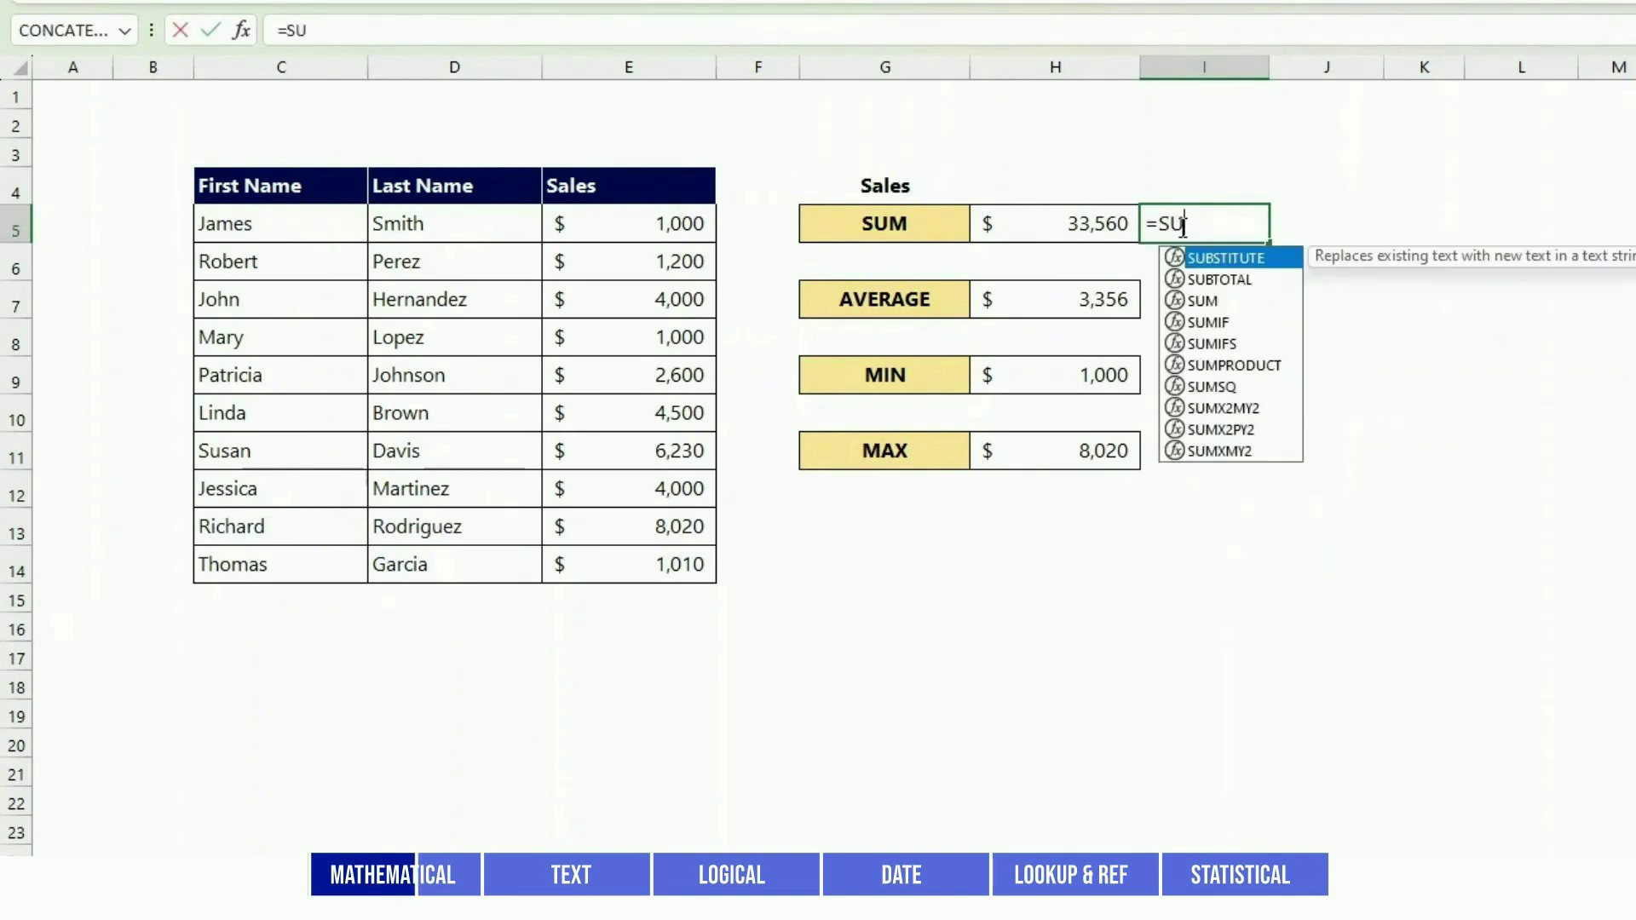
{"action": "type", "text": "M(Sales"}
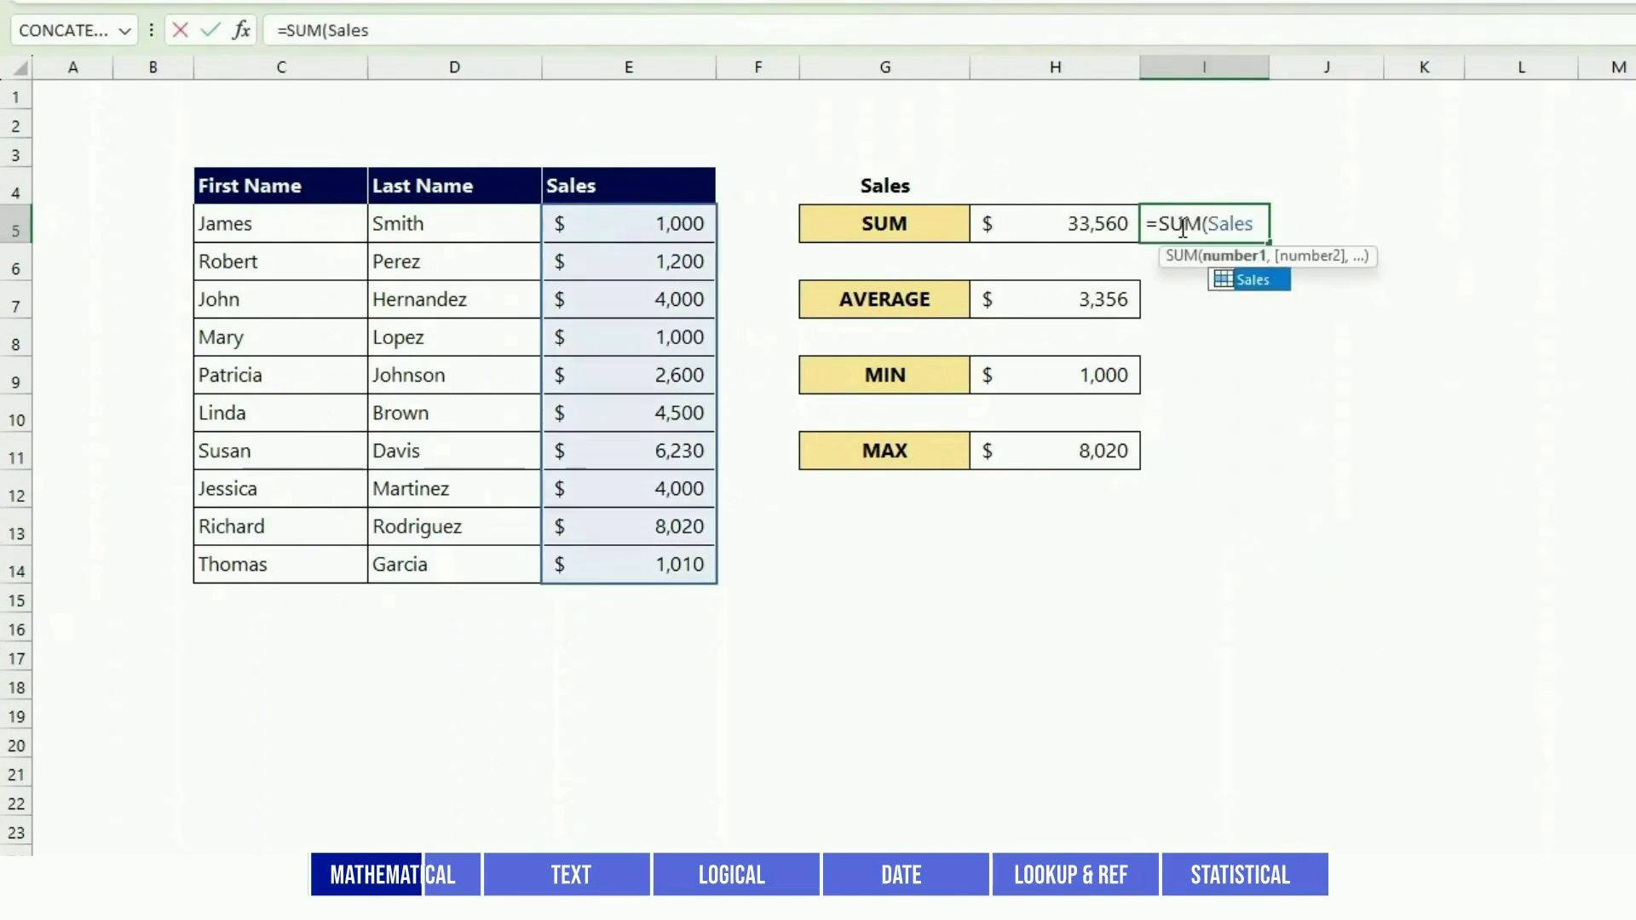
{"action": "key", "text": "Return"}
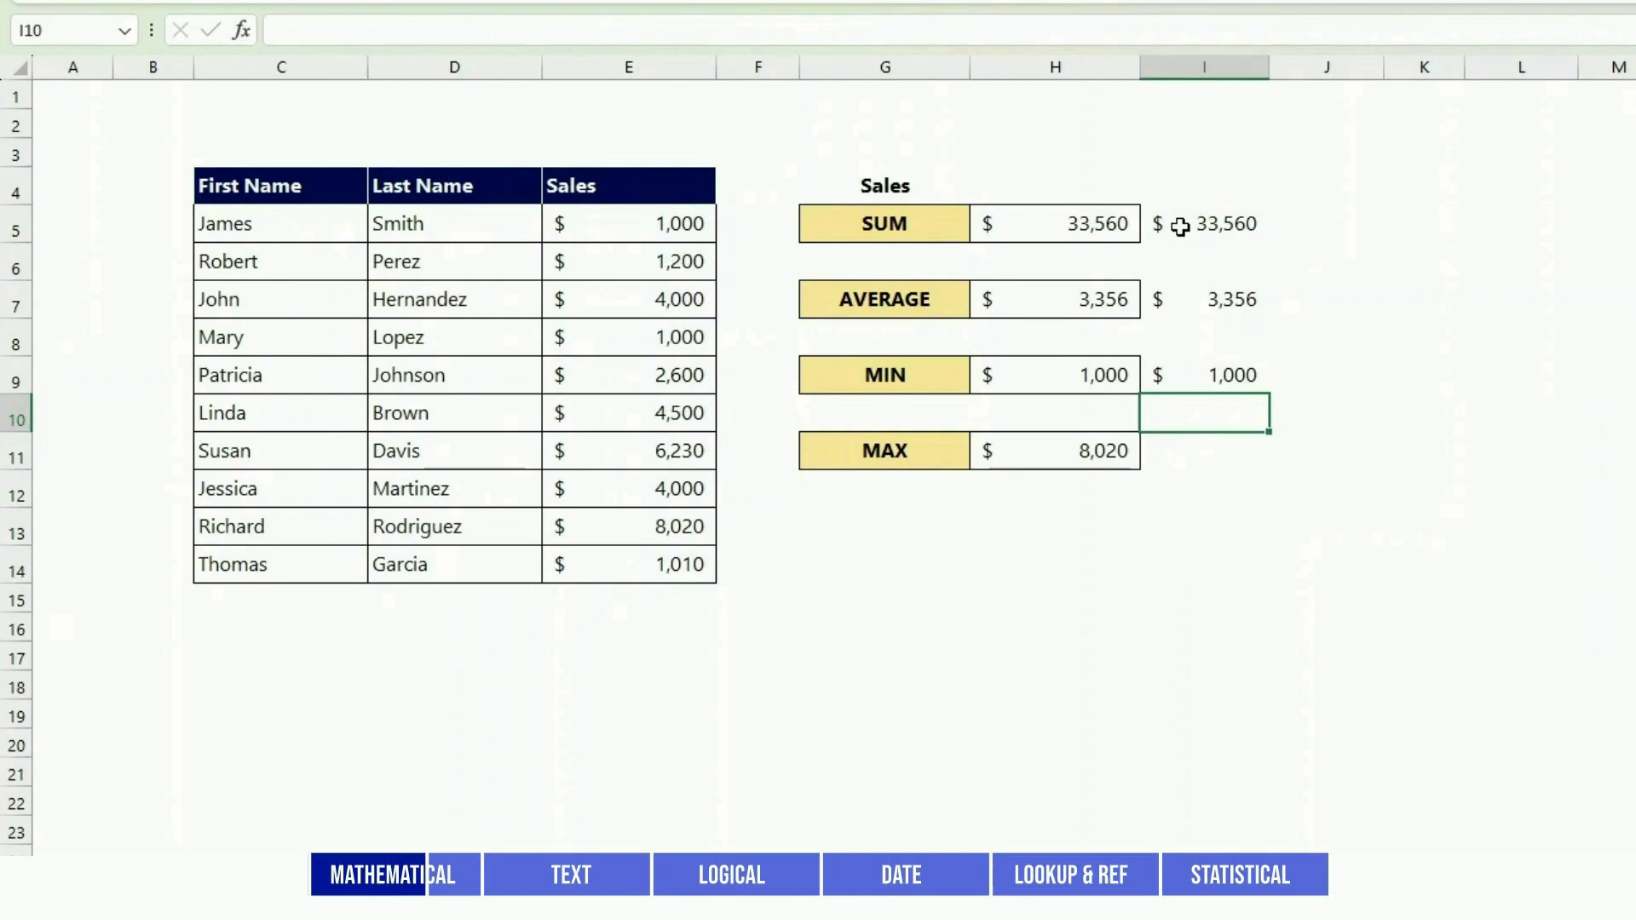
{"action": "key", "text": "Down"}
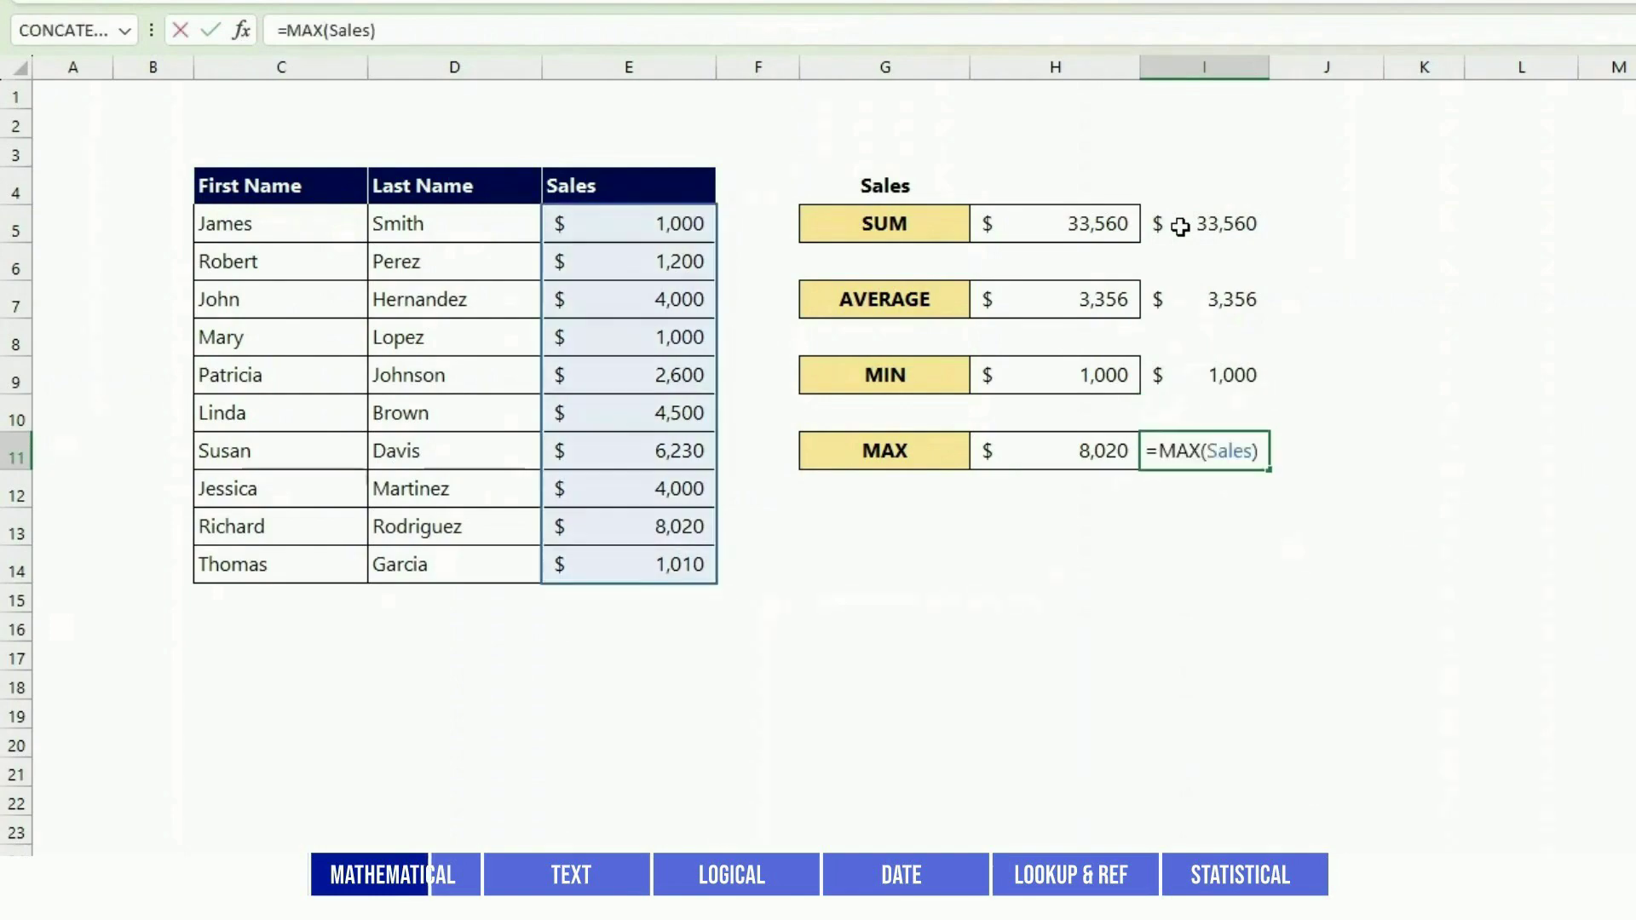
{"action": "key", "text": "Return"}
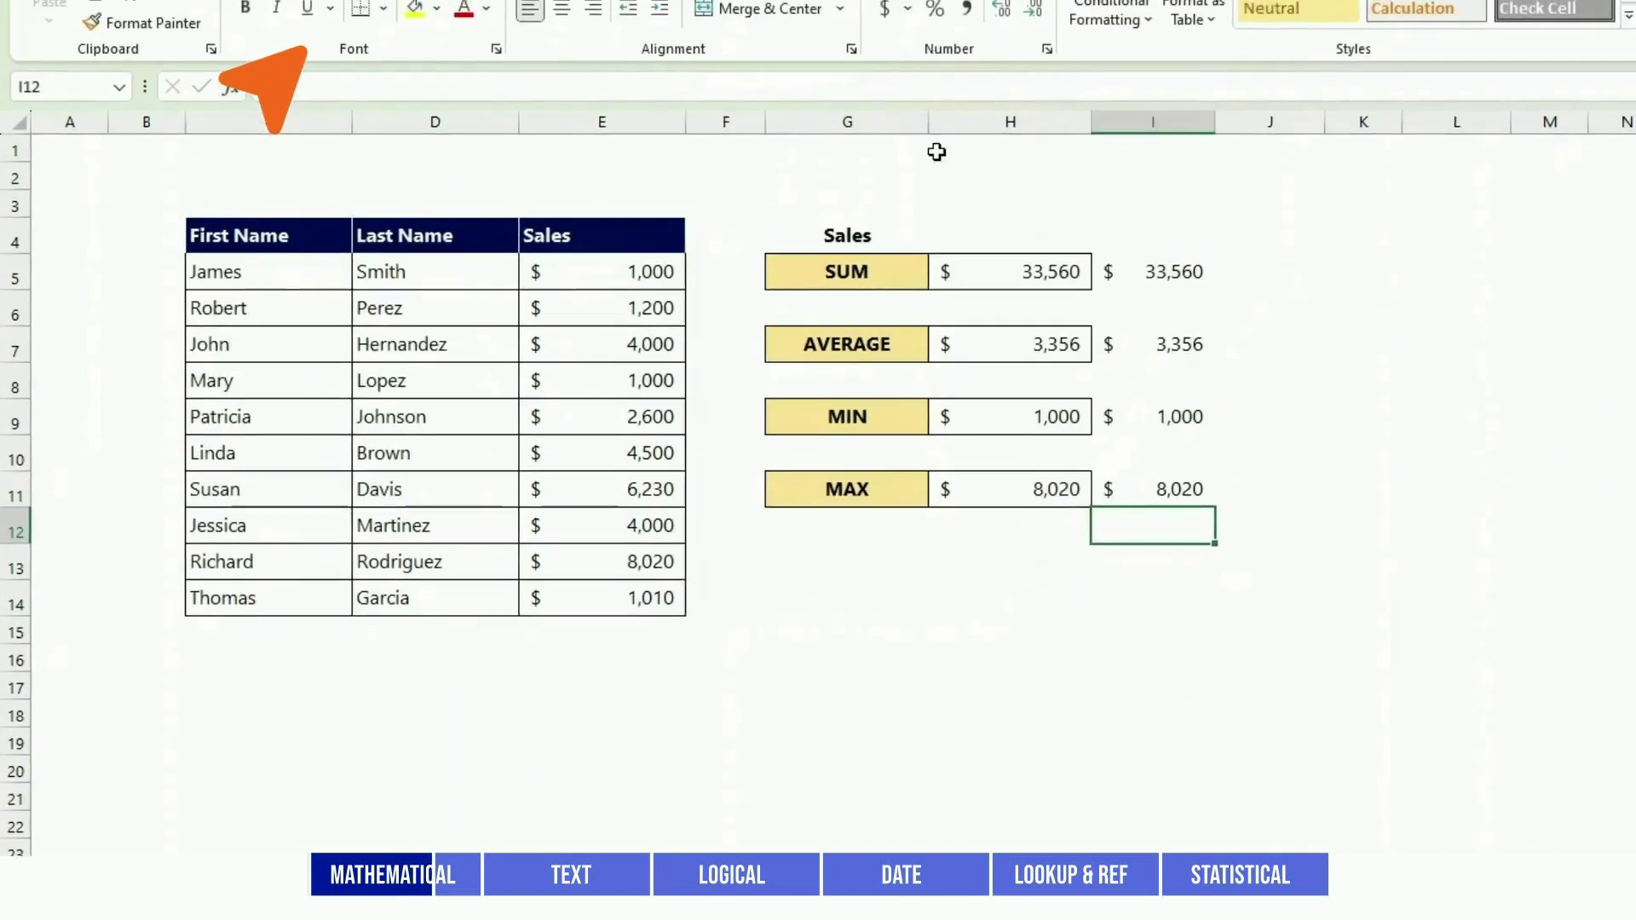
- Open the Name Manager from the Formulas ribbon and close it again
{"action": "left_click", "coordinate": [349, 24]}
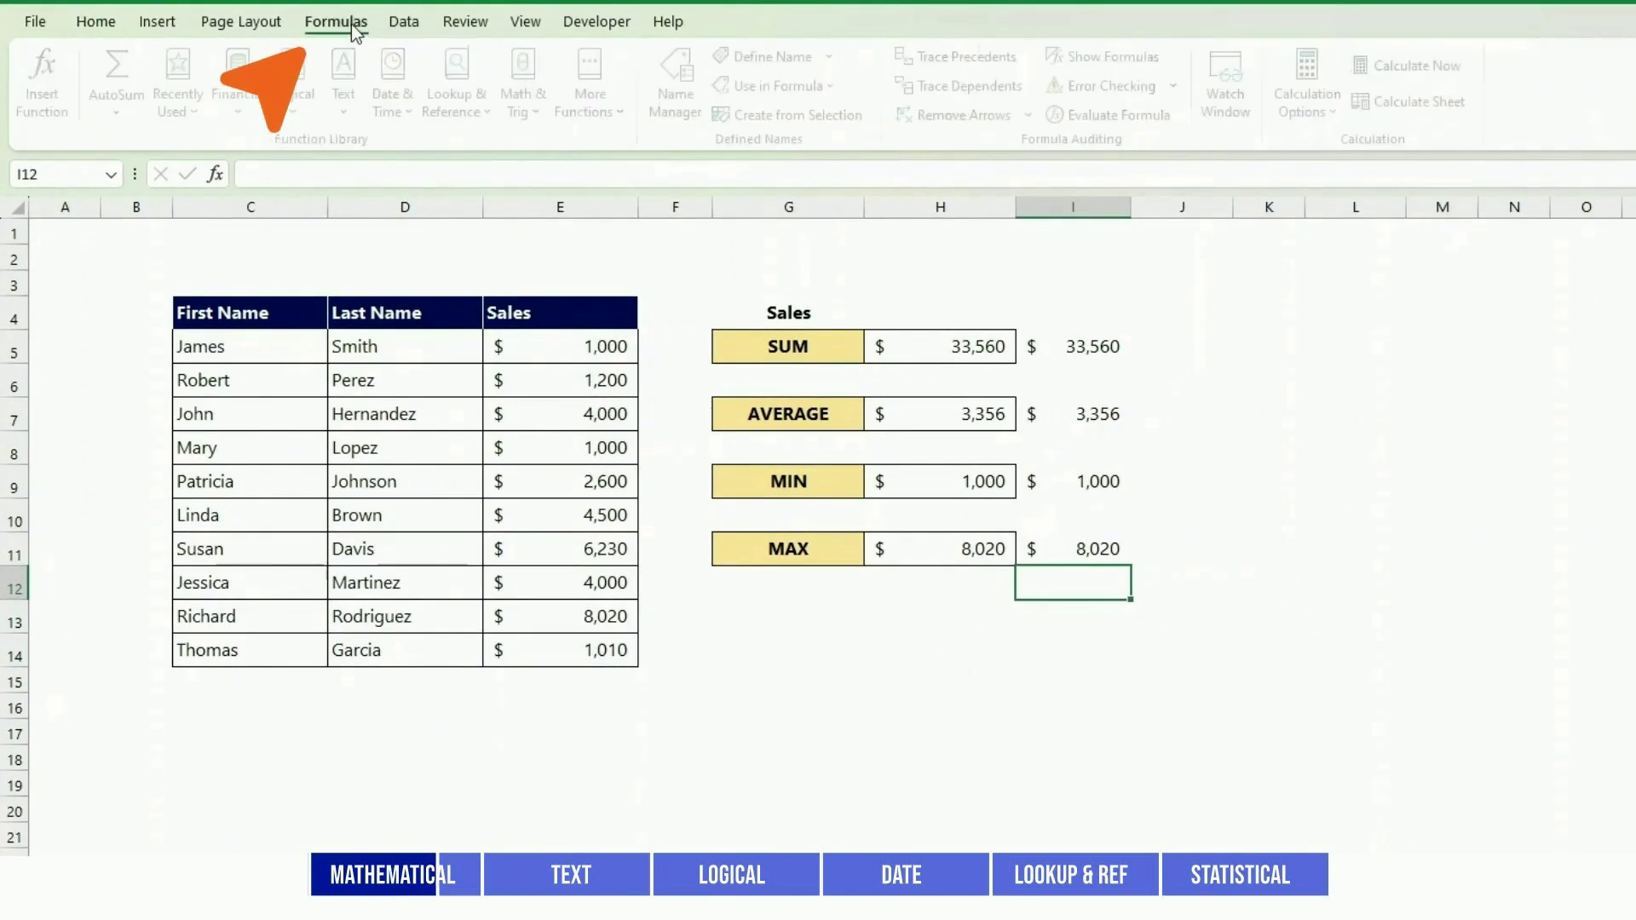
{"action": "left_click", "coordinate": [684, 95]}
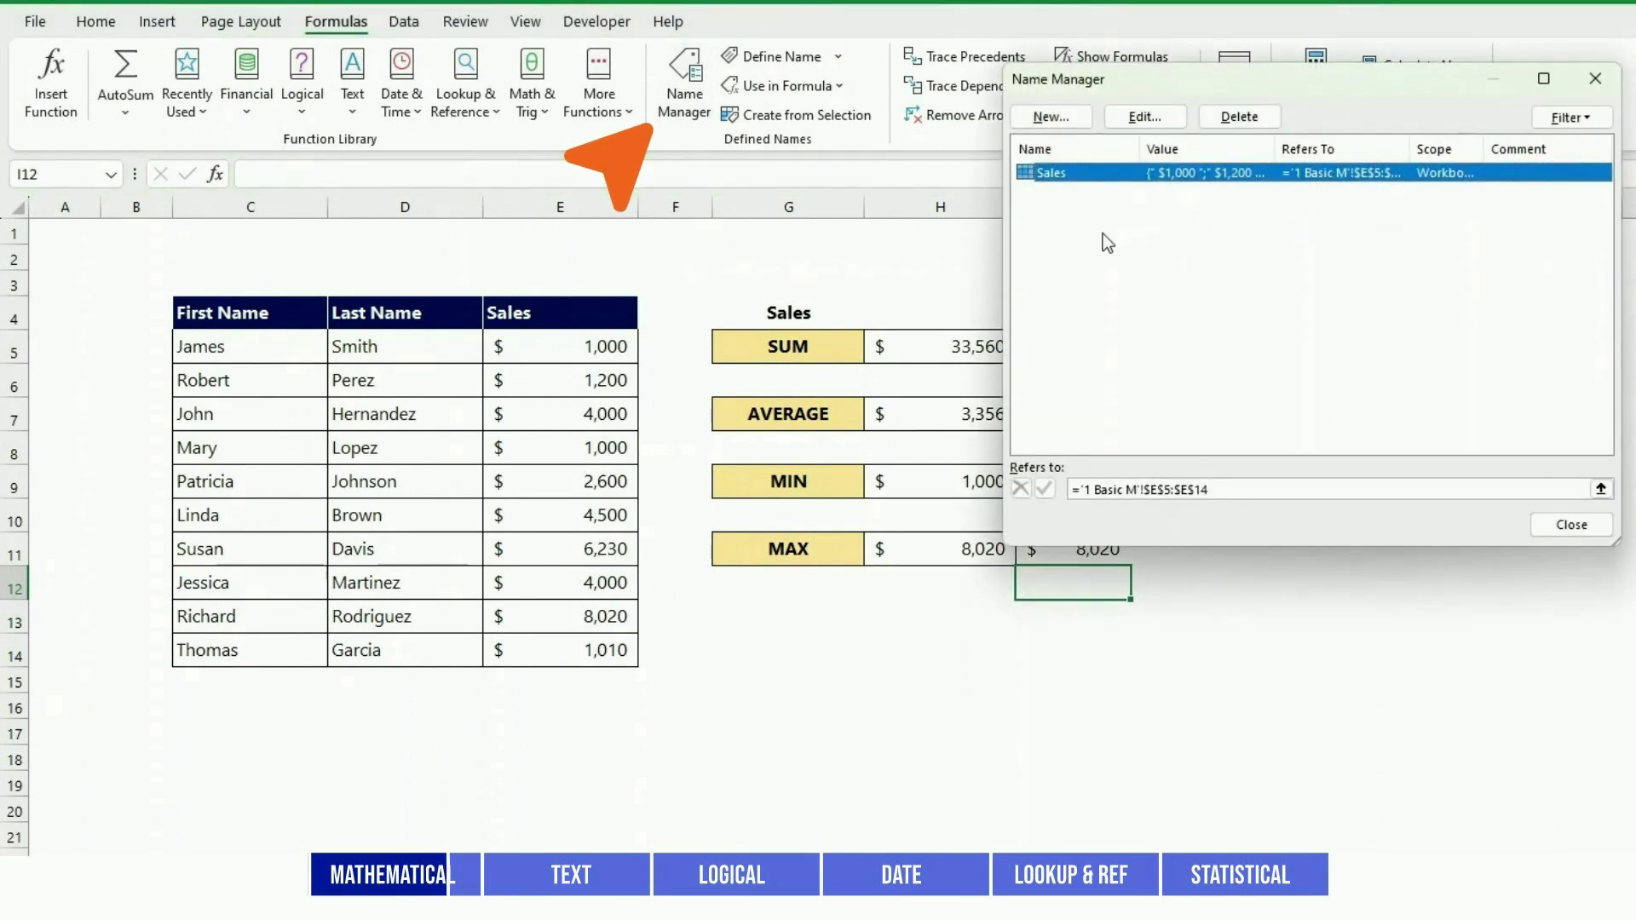
{"action": "key", "text": "Escape"}
- Enter =SUM(E5,E9,E14) in J5 to total only those three sales, $4,610
{"action": "left_click", "coordinate": [1084, 751]}
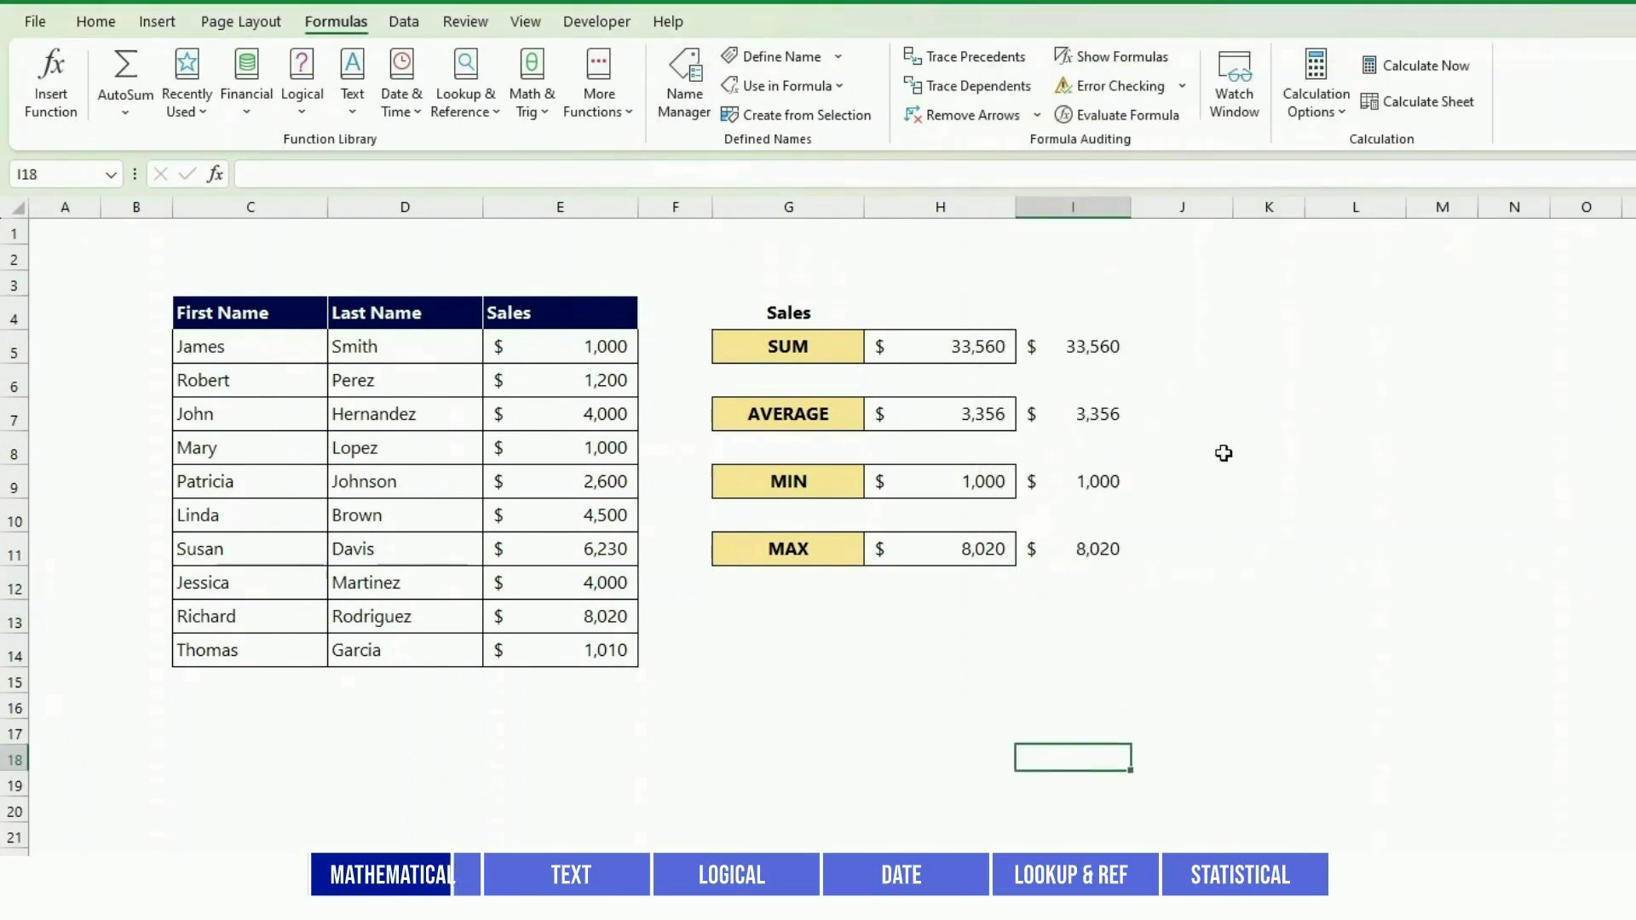
{"action": "left_click", "coordinate": [1196, 349]}
{"action": "type", "text": "=SUM("}
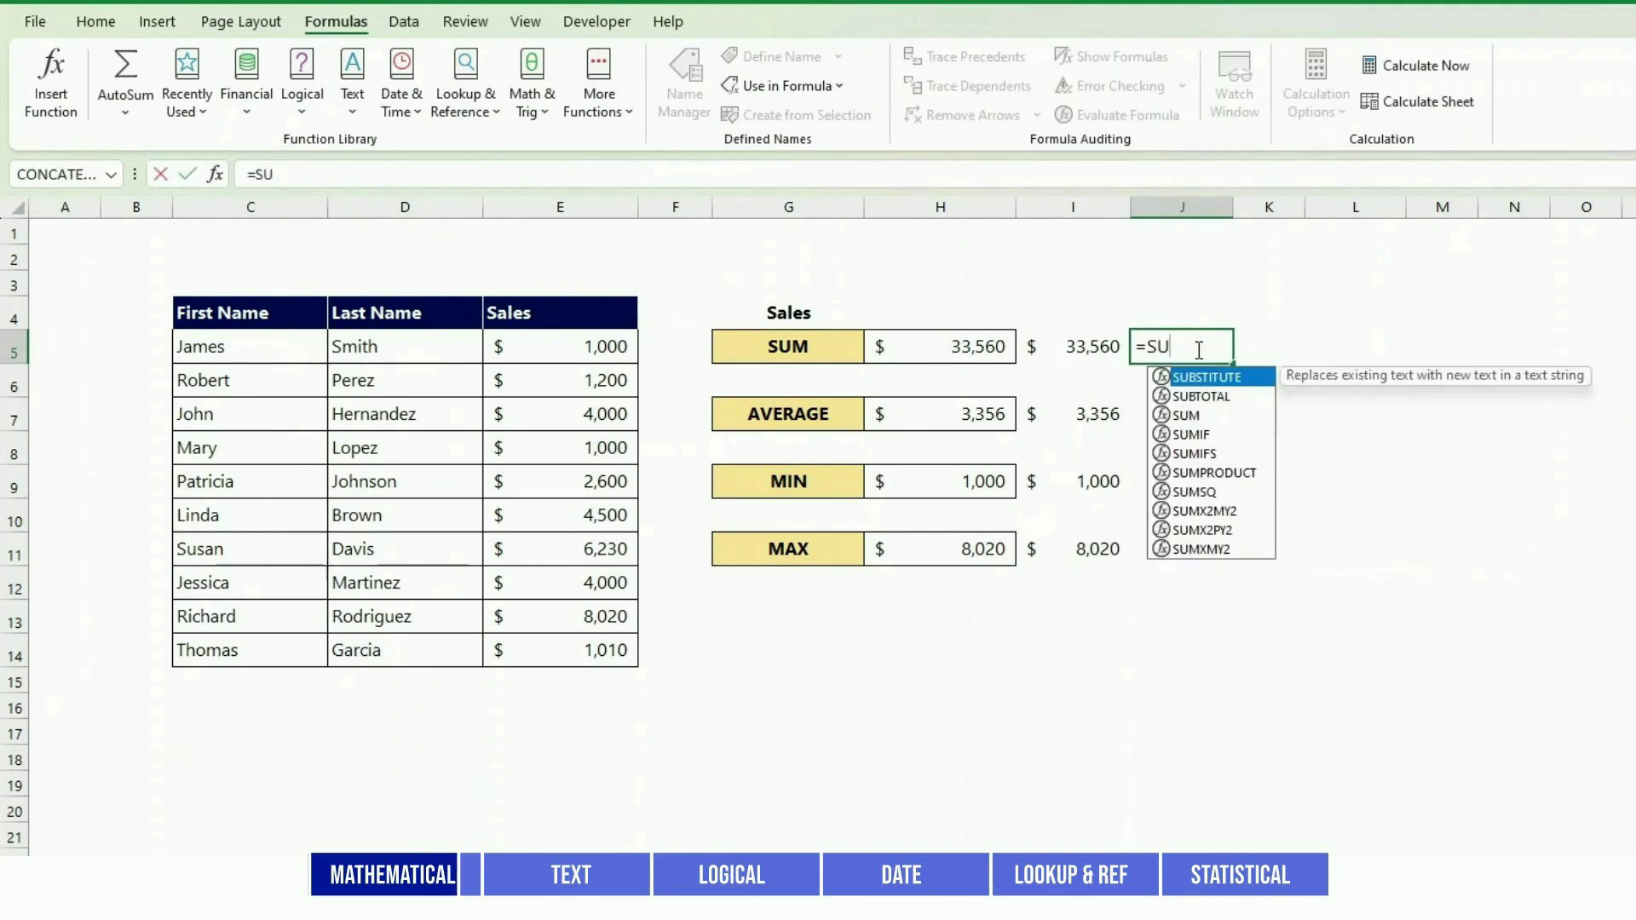
{"action": "left_click", "coordinate": [556, 347]}
{"action": "type", "text": ","}
{"action": "left_click", "coordinate": [588, 479]}
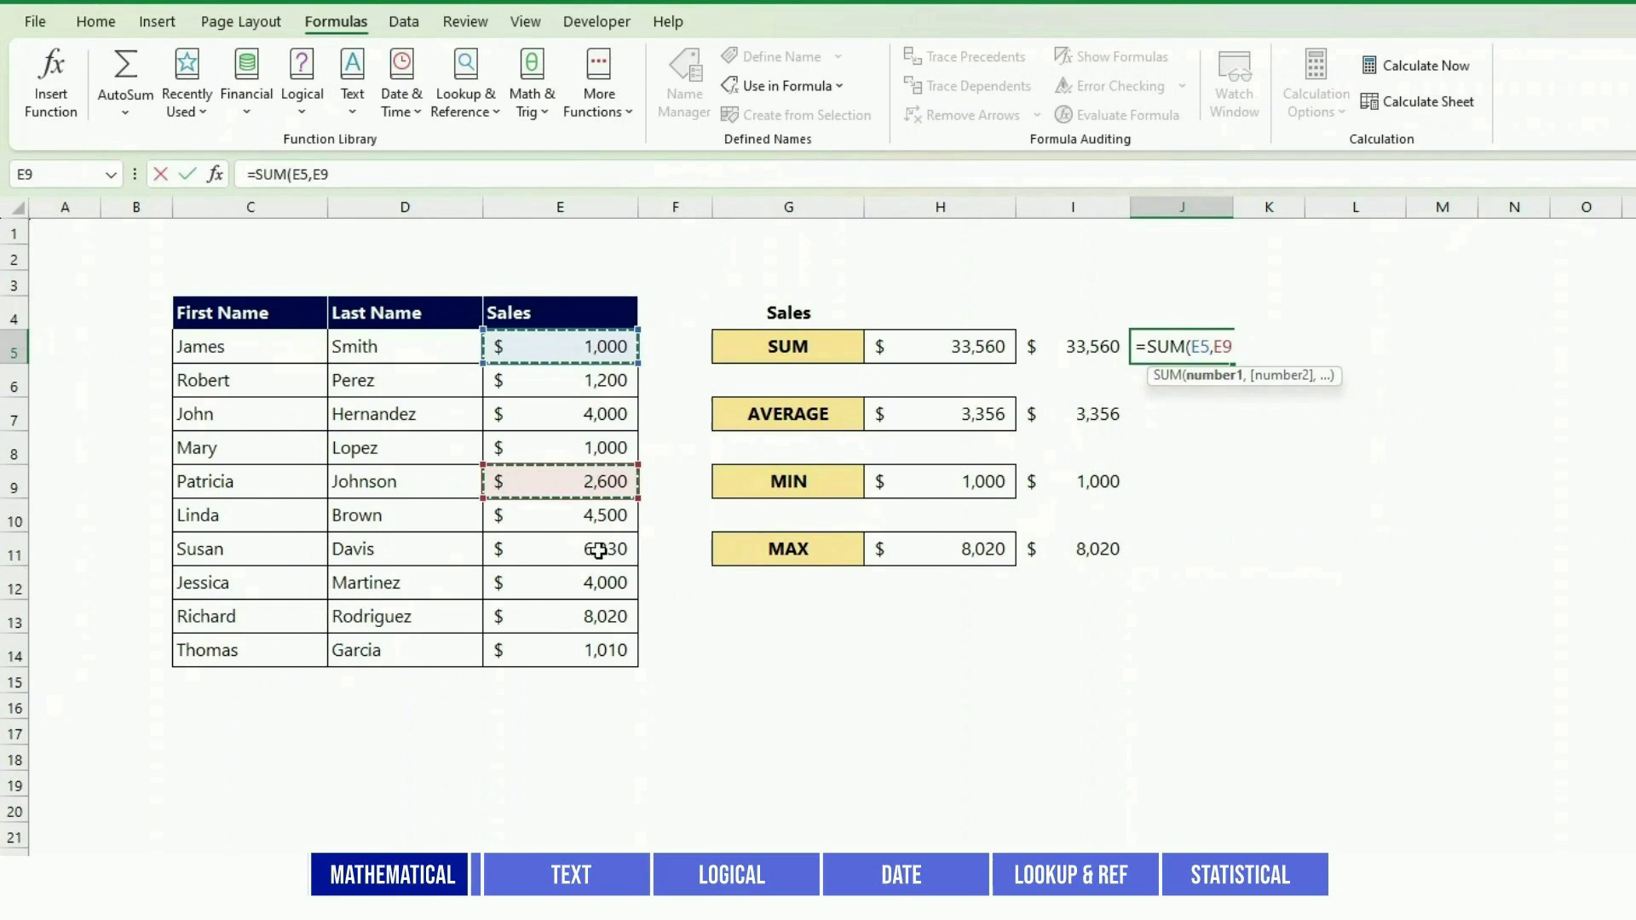
{"action": "type", "text": ","}
{"action": "left_click", "coordinate": [588, 652]}
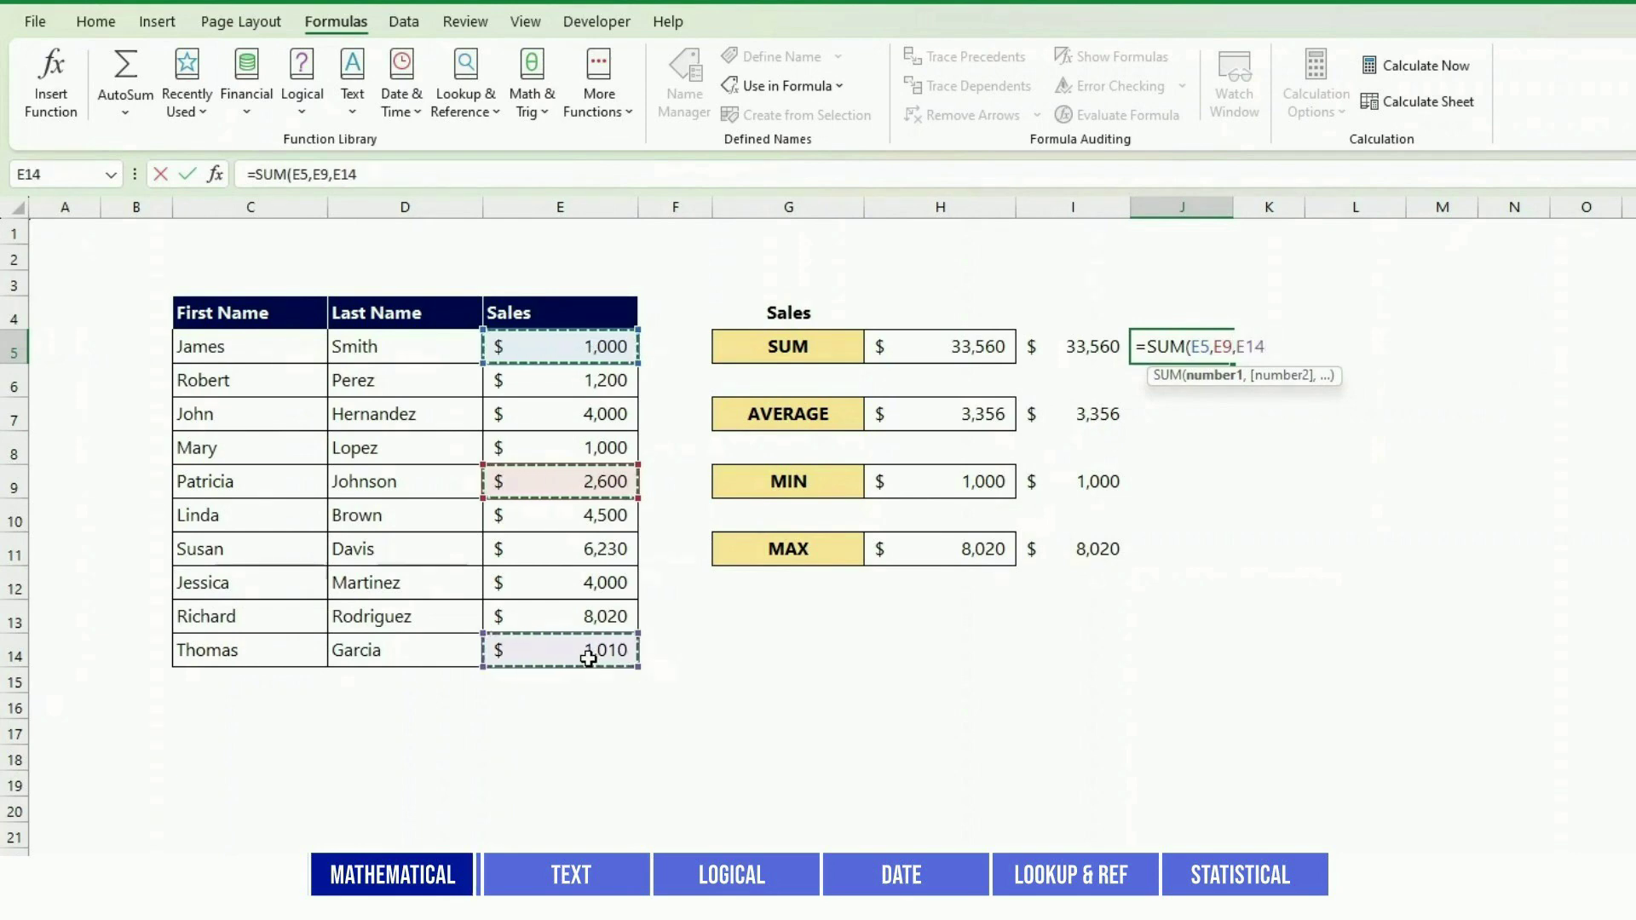
{"action": "type", "text": ")"}
{"action": "key", "text": "Return"}
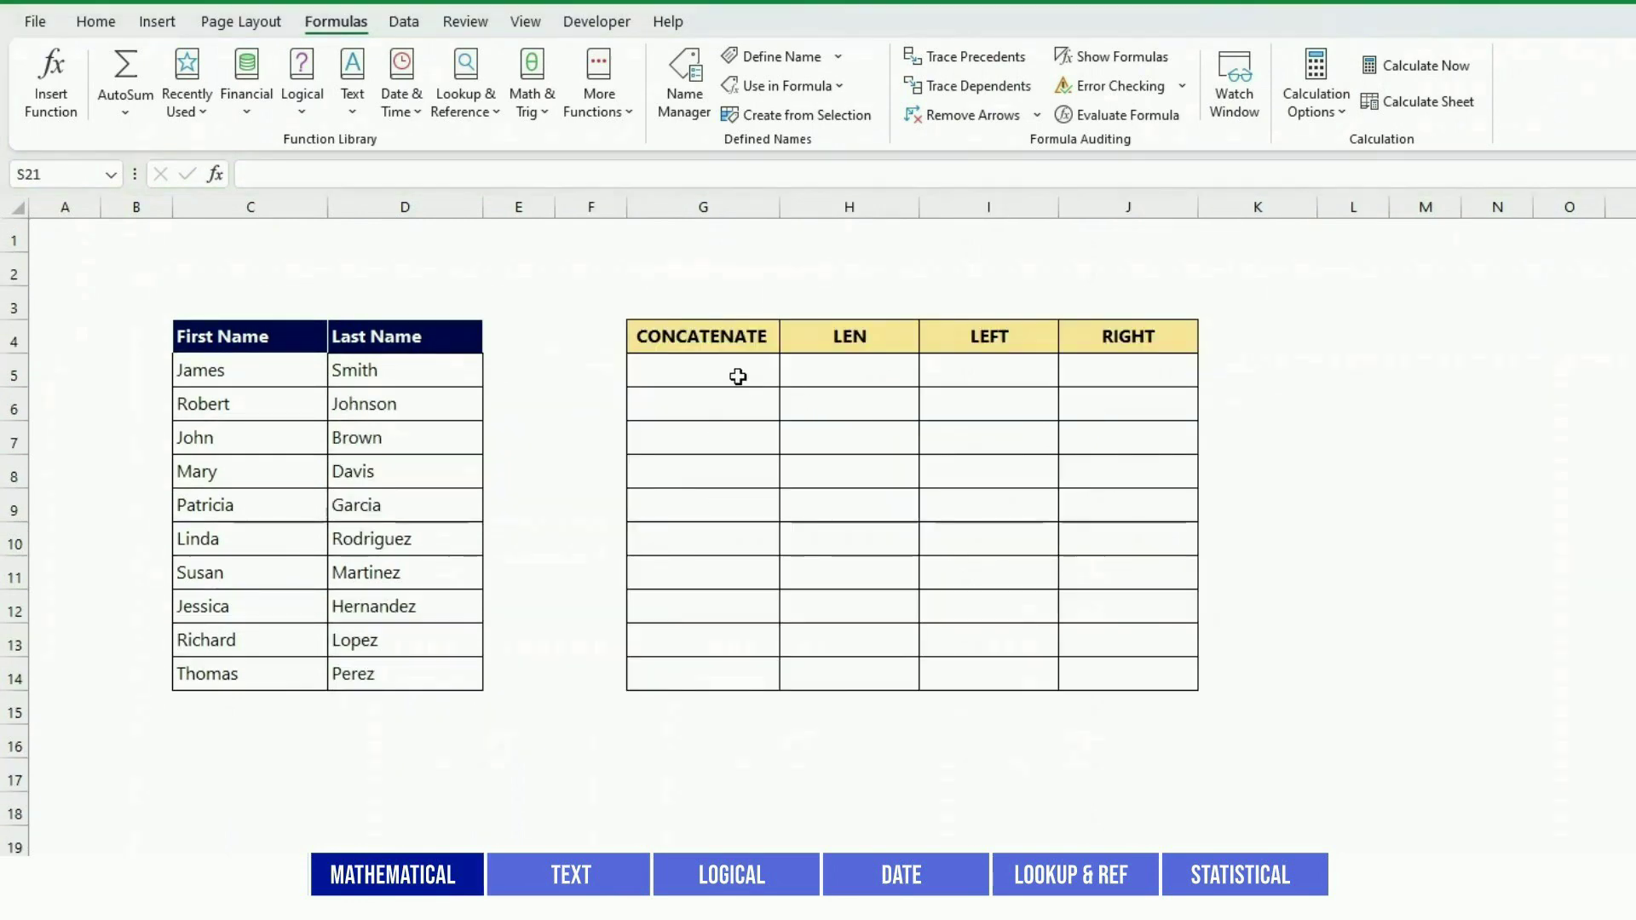
- Enter =CONCATENATE("Dear ",C5," ",D5) in G5 to show "Dear James Smith"
{"action": "left_click", "coordinate": [738, 376]}
{"action": "type", "text": "="}
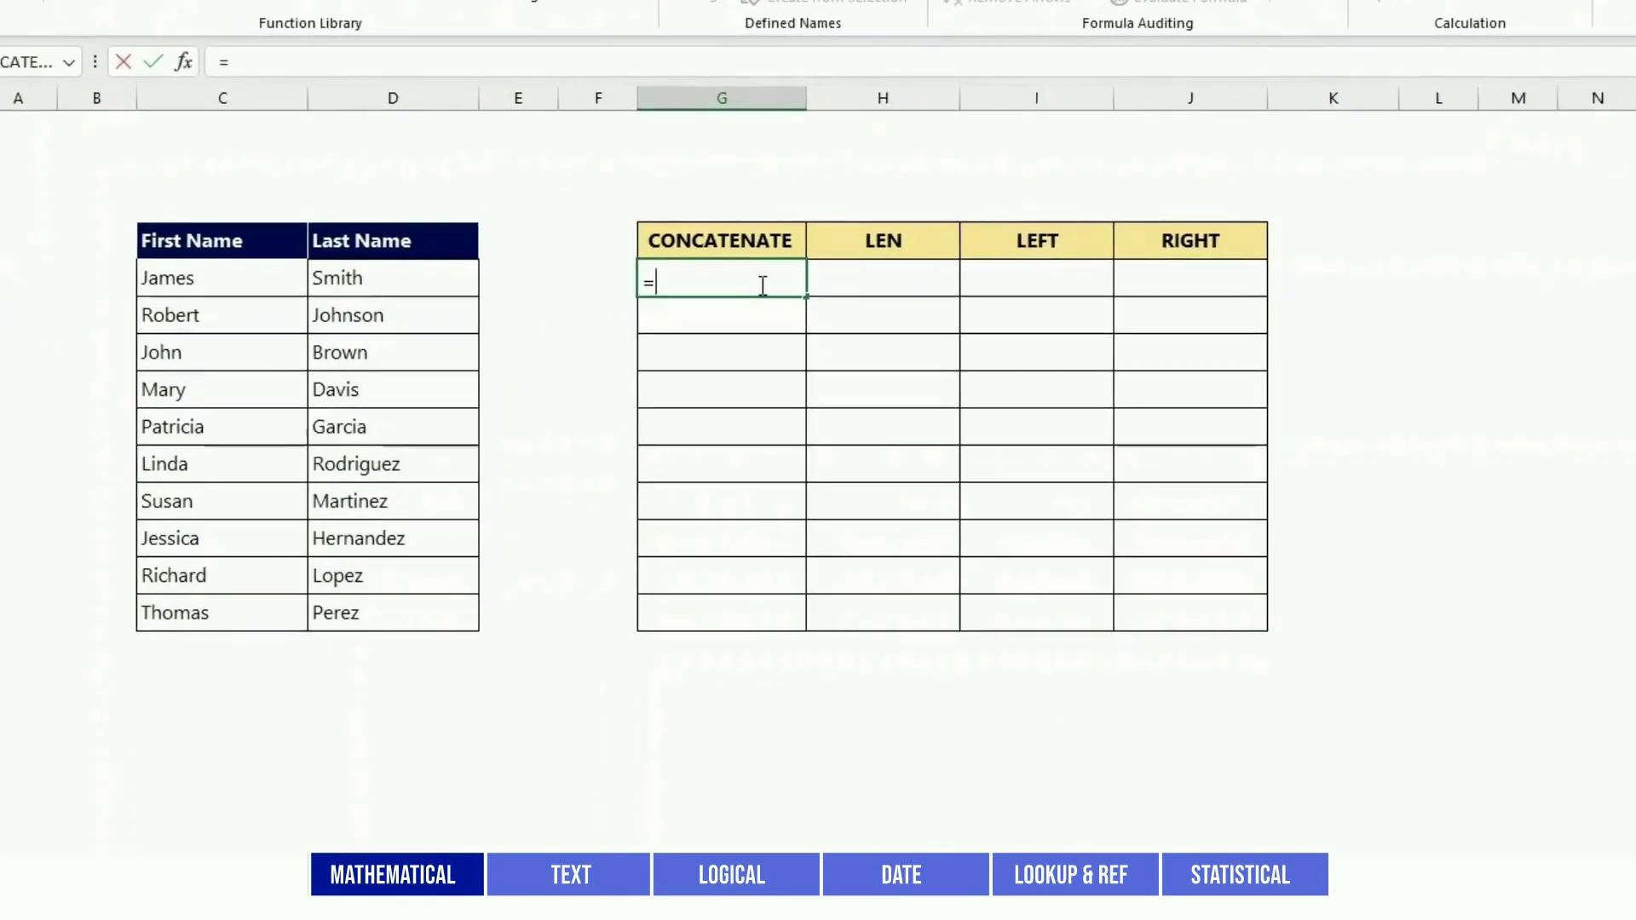
{"action": "type", "text": "CONCATENATE"}
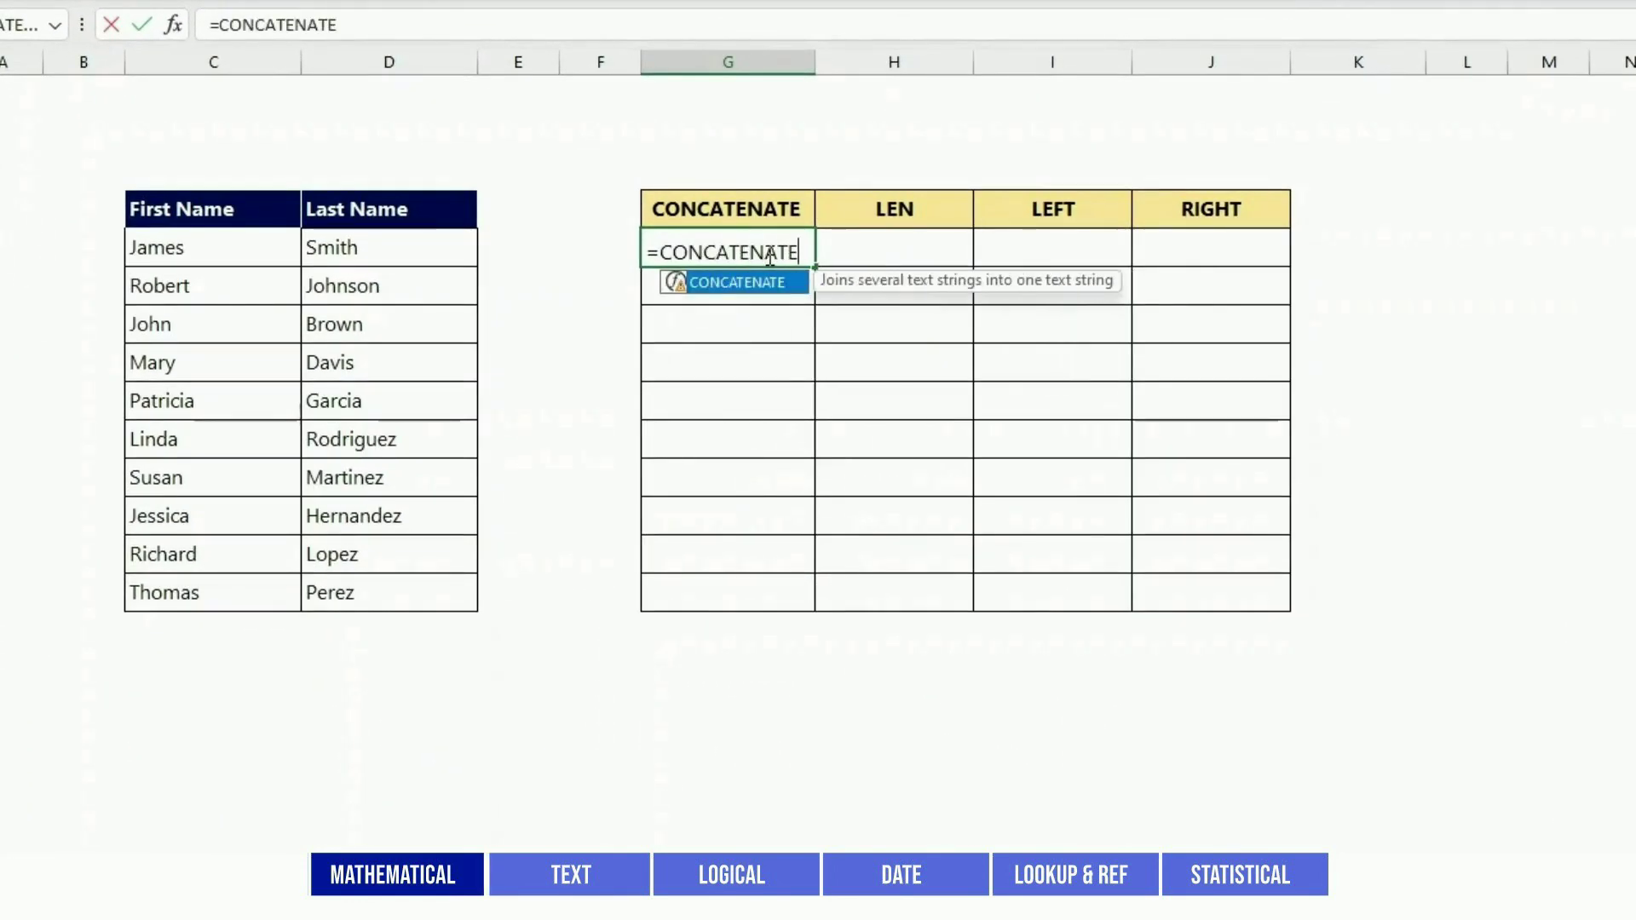
{"action": "type", "text": "(\""}
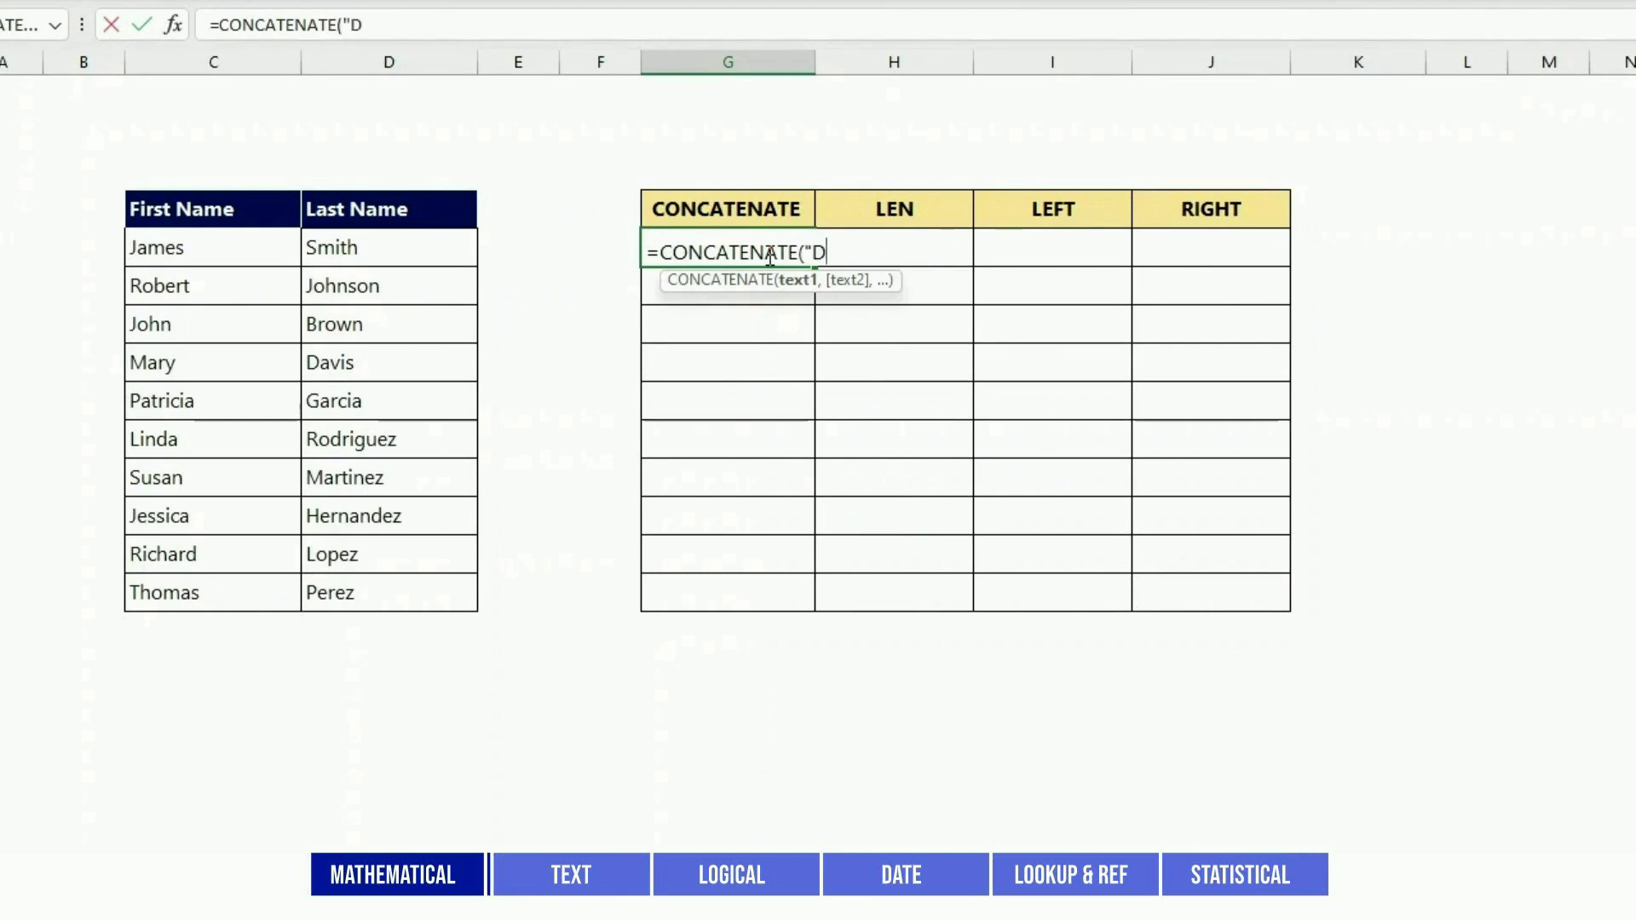
{"action": "type", "text": "Dear \",C5"}
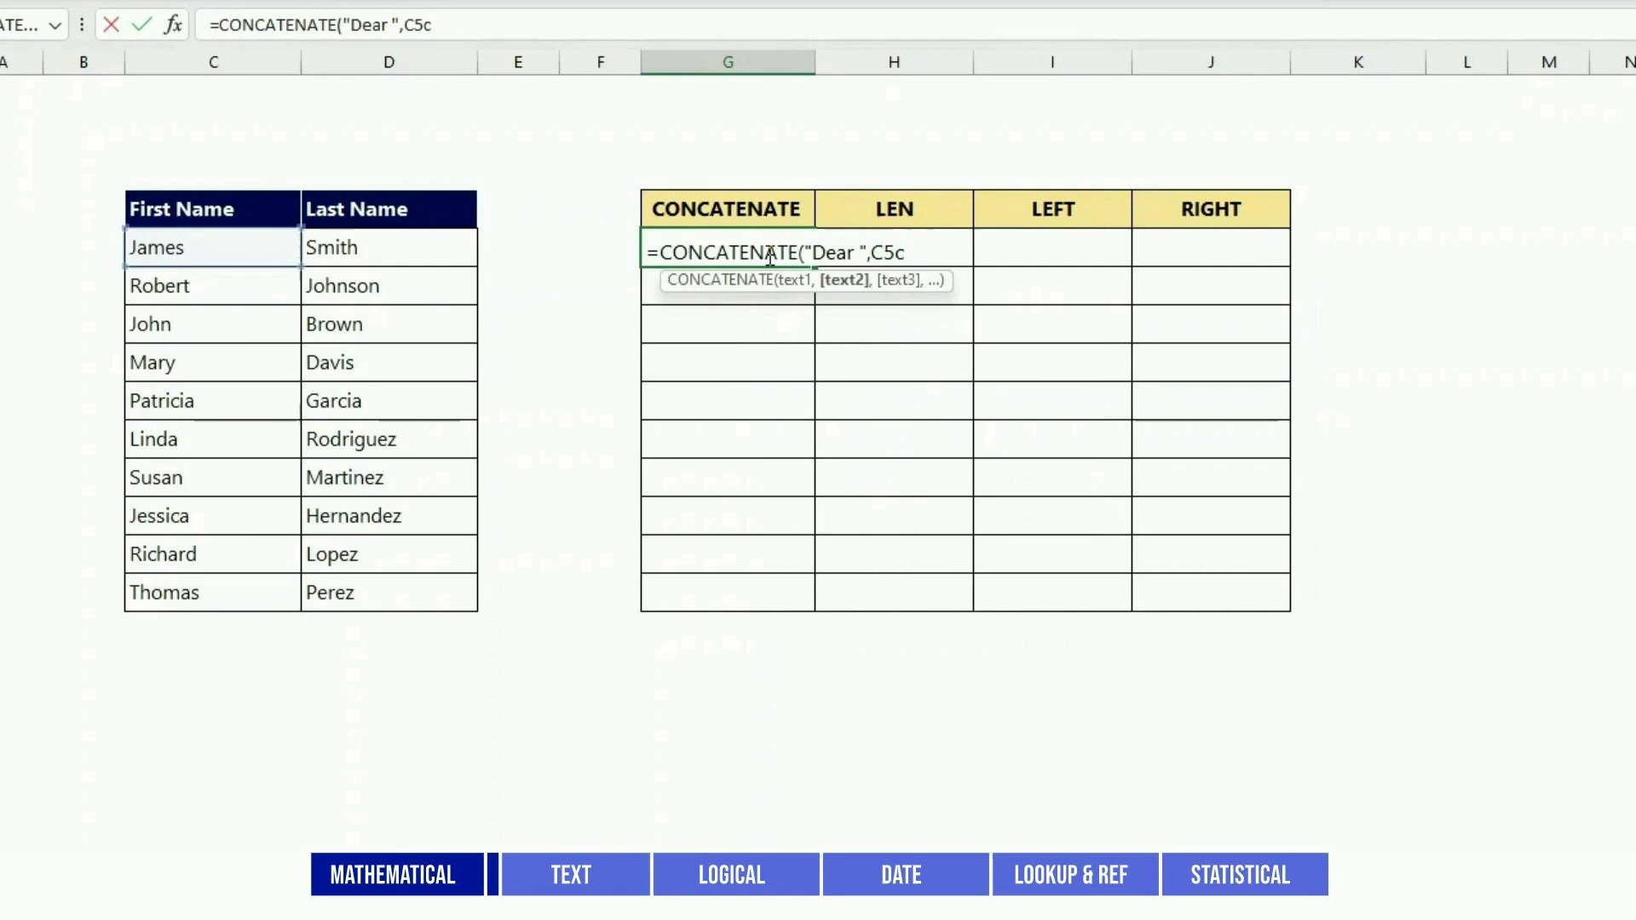
{"action": "type", "text": ","}
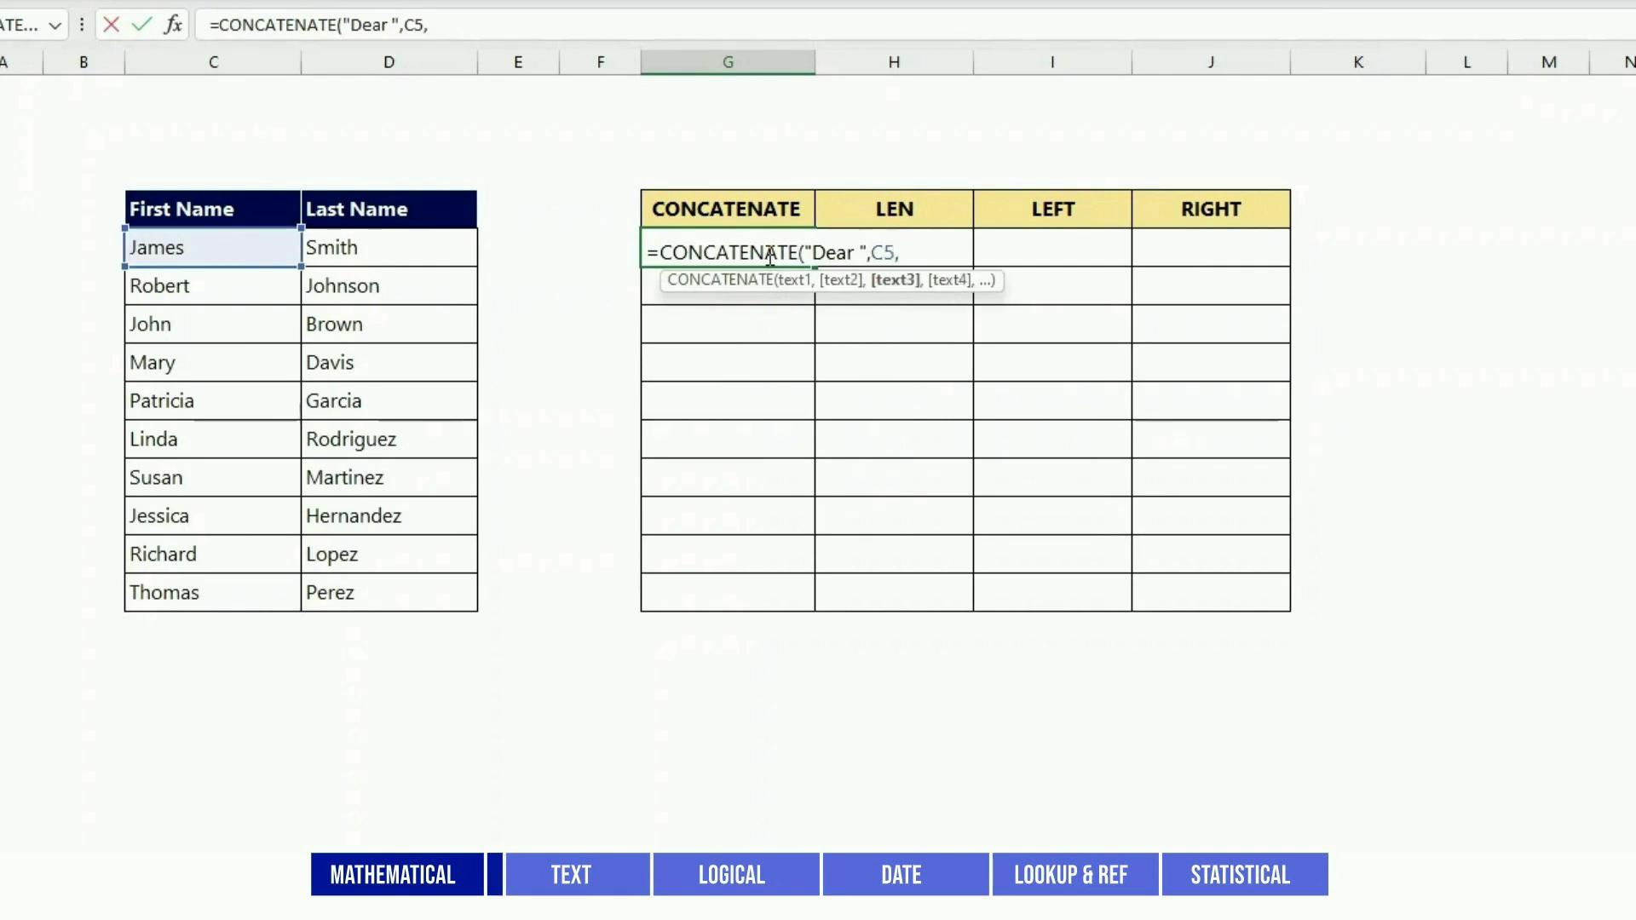
{"action": "type", "text": "\" \",D5)"}
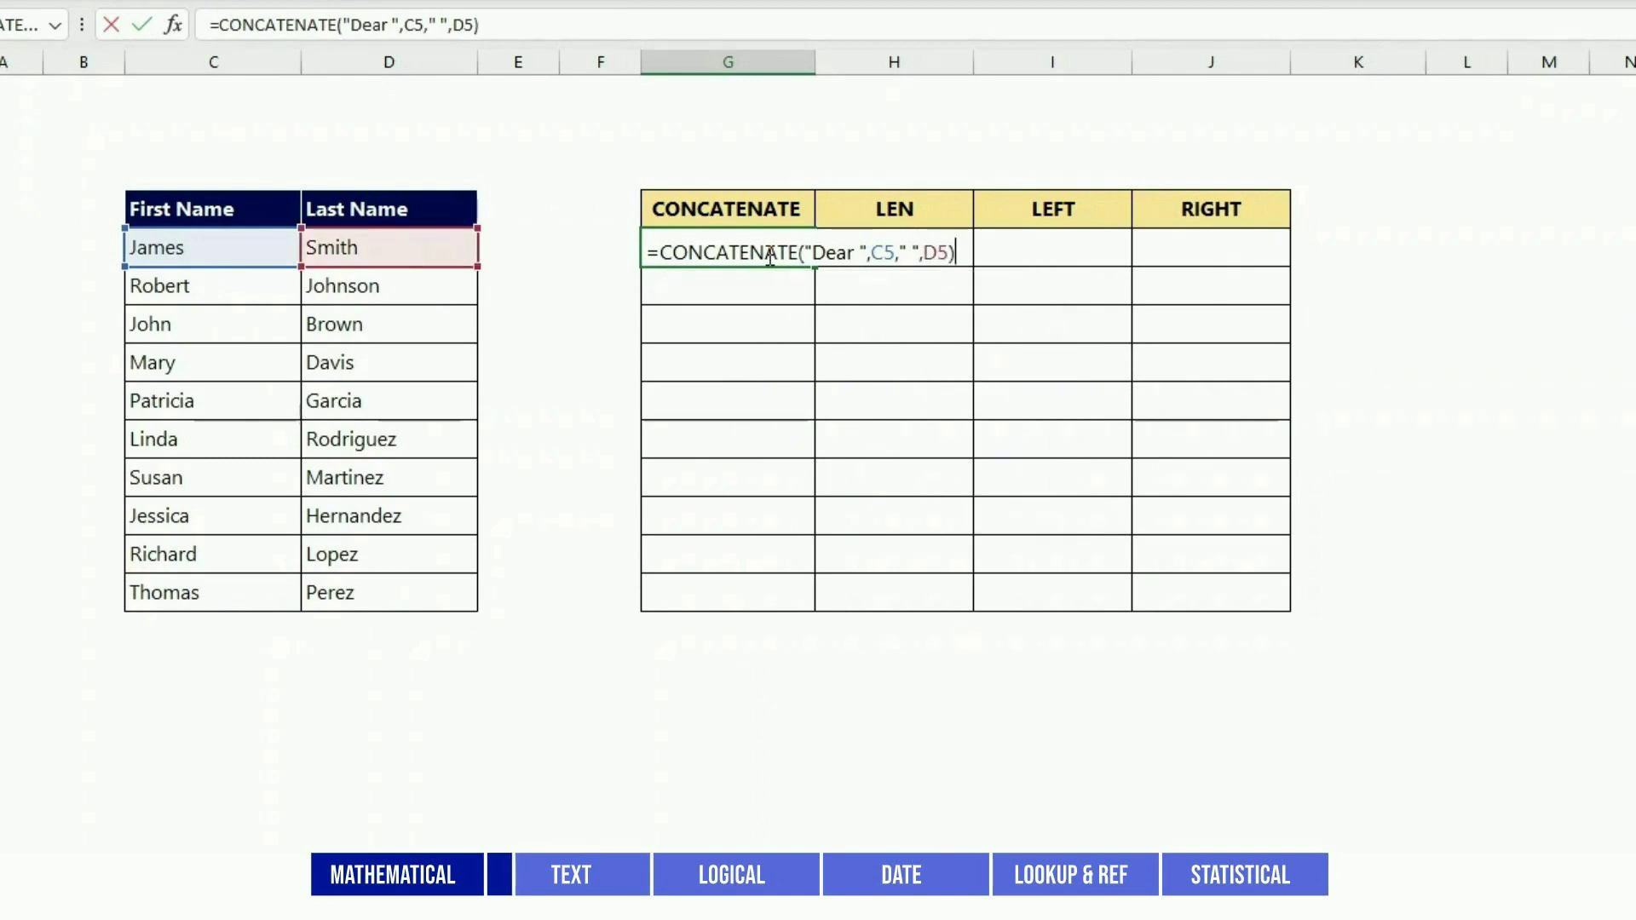
{"action": "key", "text": "Return"}
{"action": "key", "text": "Up"}
{"action": "key", "text": "Right"}
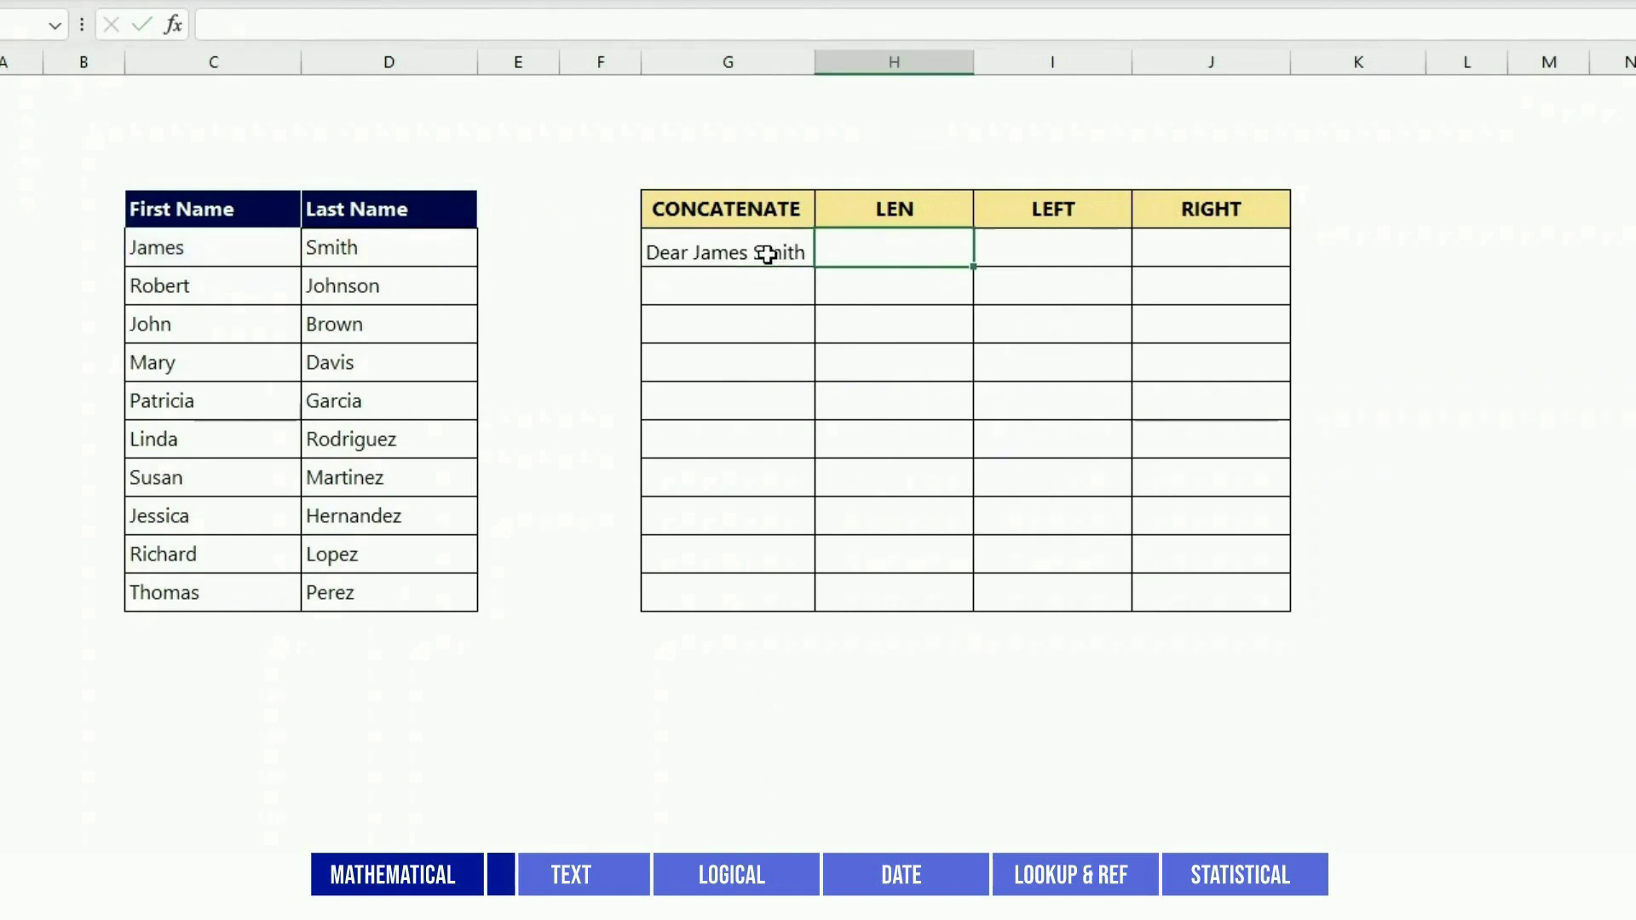
- Enter =LEN(C5) in H5 and =LEFT(C5,2) in I5, showing 5 and Ja
{"action": "type", "text": "=LE"}
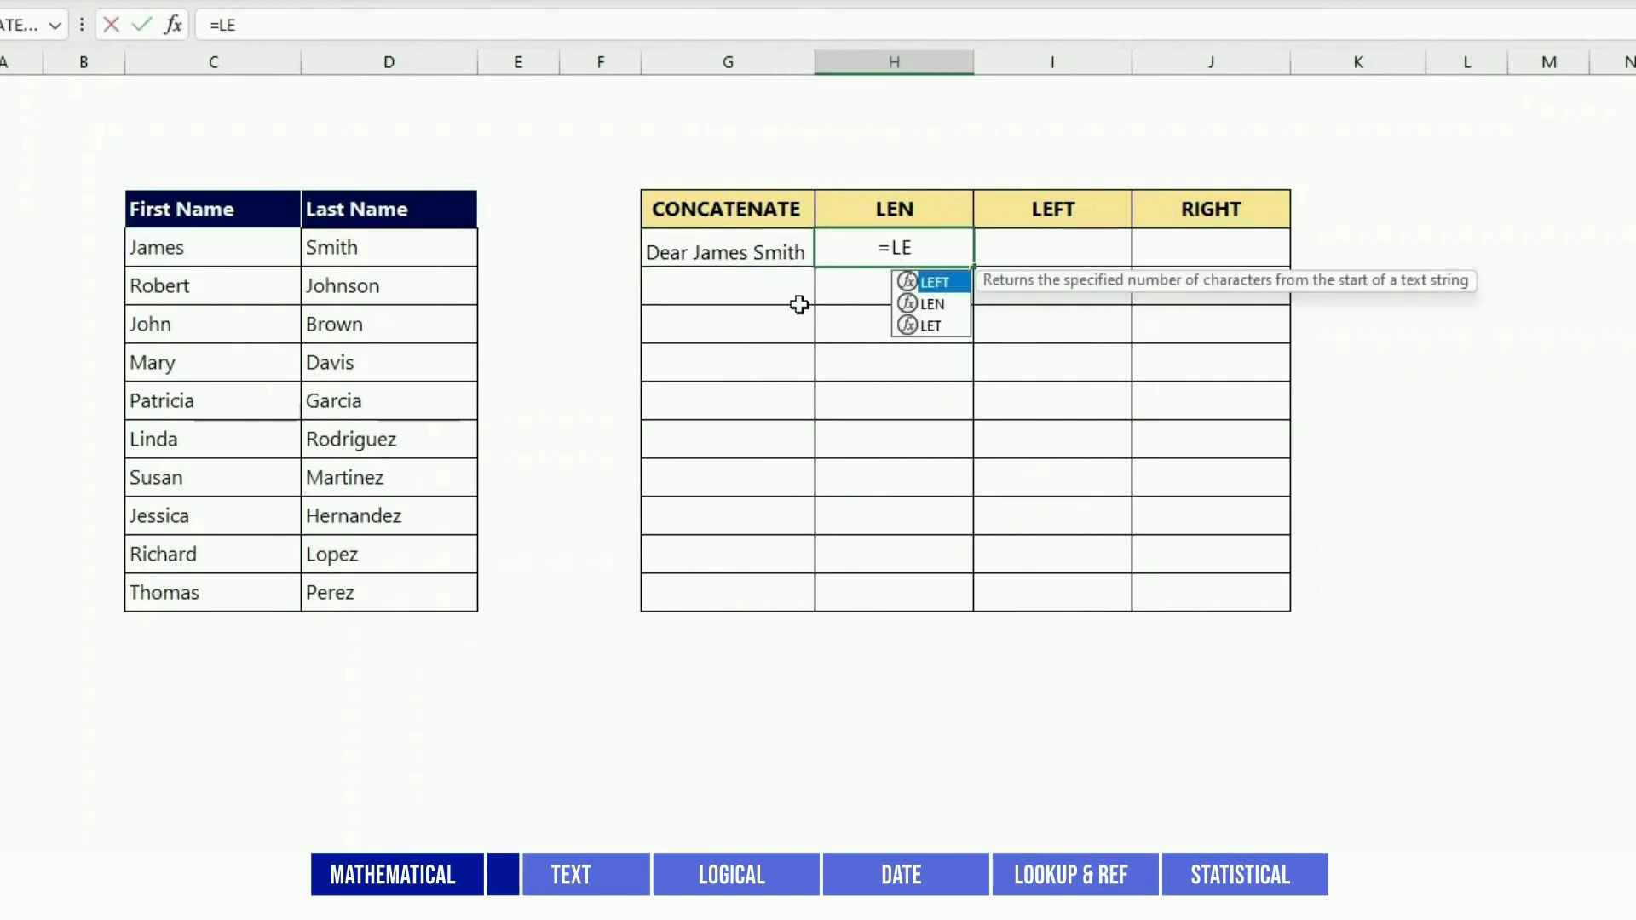
{"action": "type", "text": "N(C5)"}
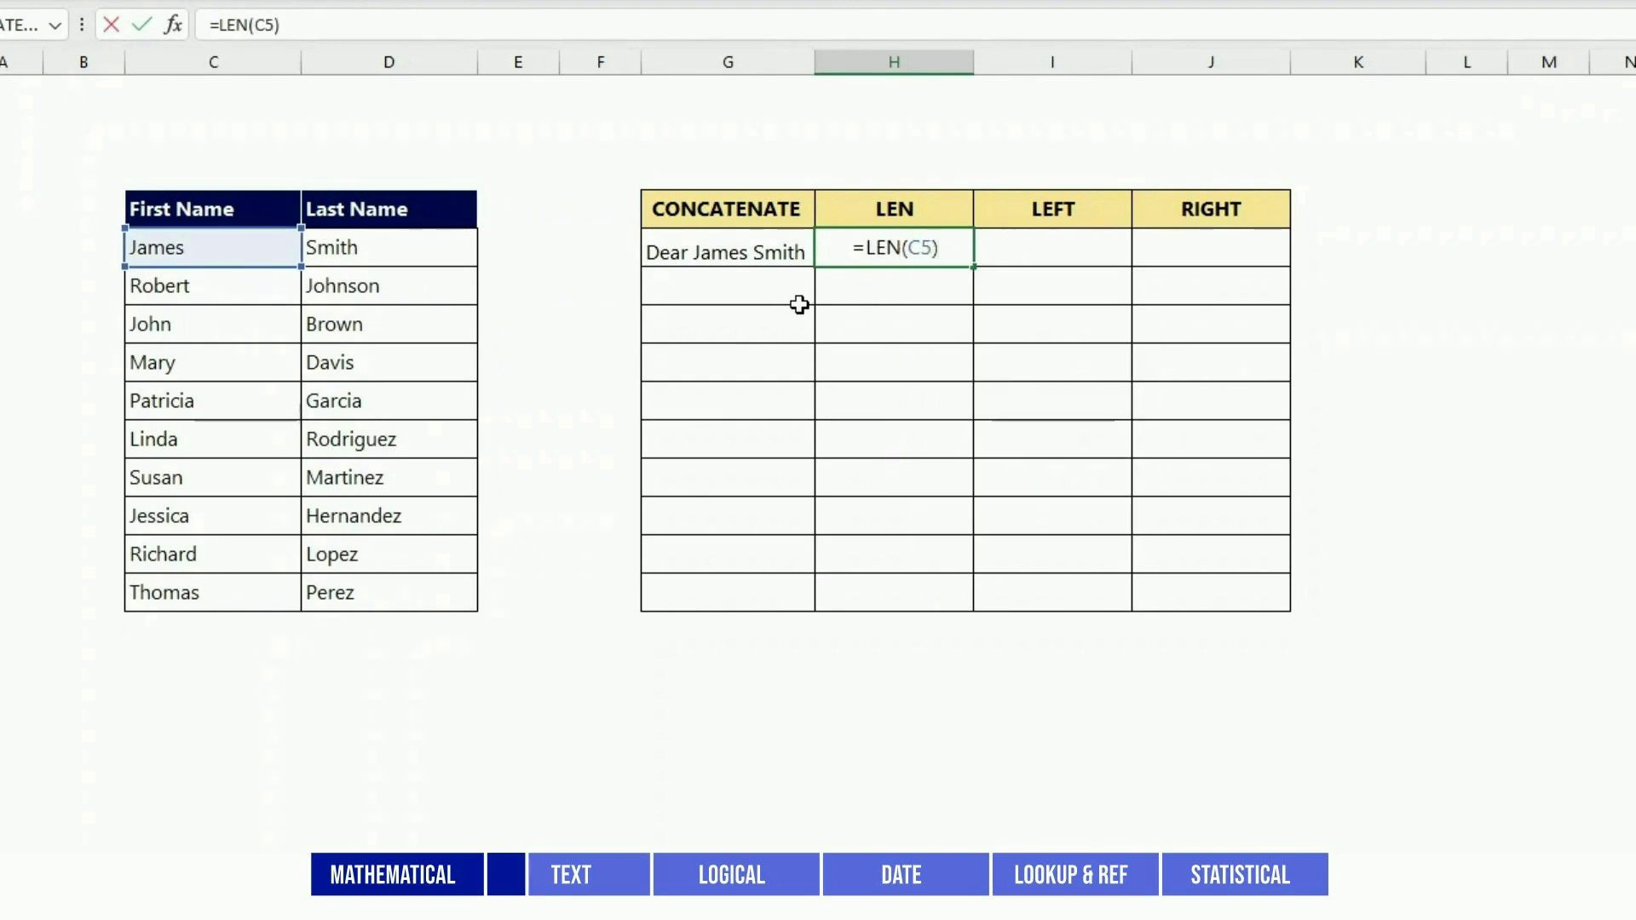
{"action": "key", "text": "Return"}
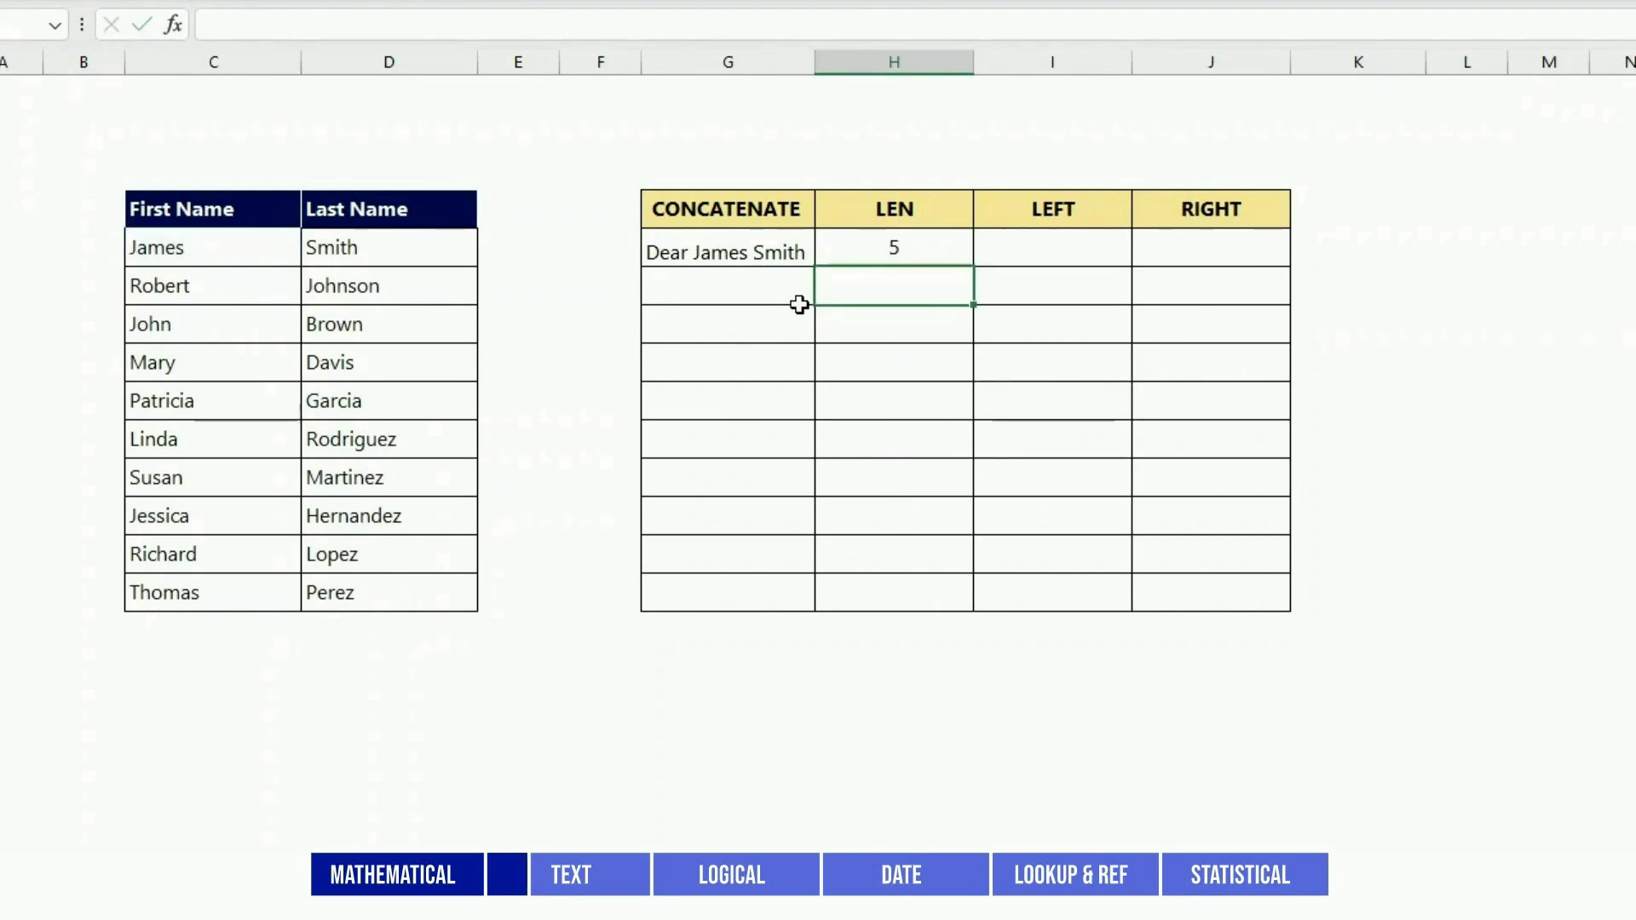
{"action": "key", "text": "Up"}
{"action": "key", "text": "Right"}
{"action": "type", "text": "="}
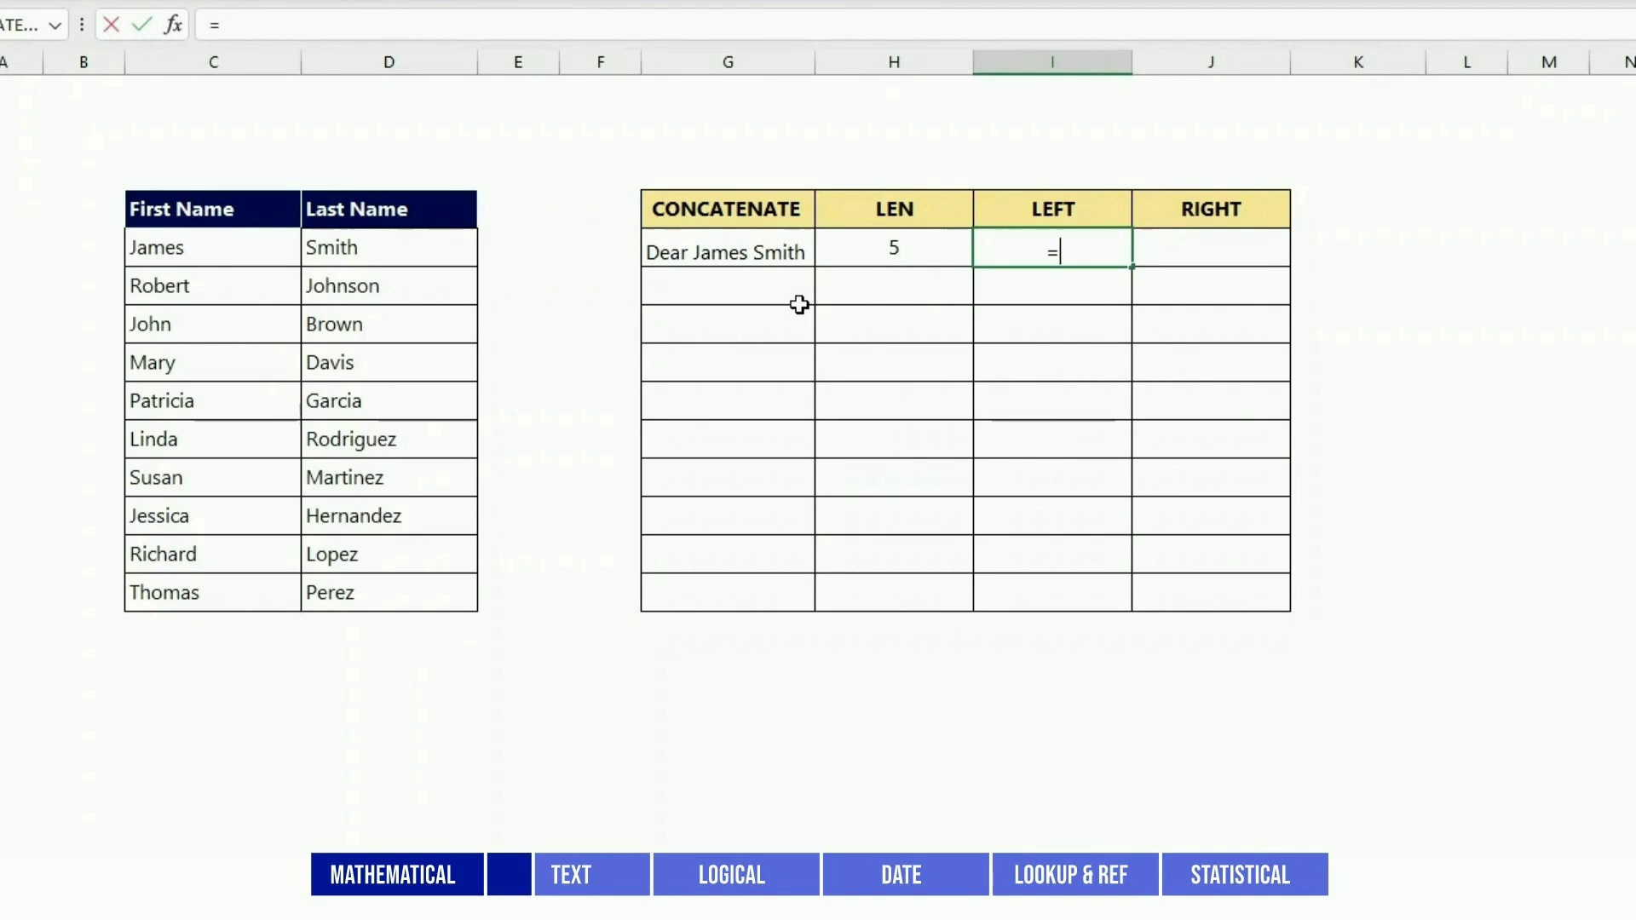
{"action": "type", "text": "LEFT("}
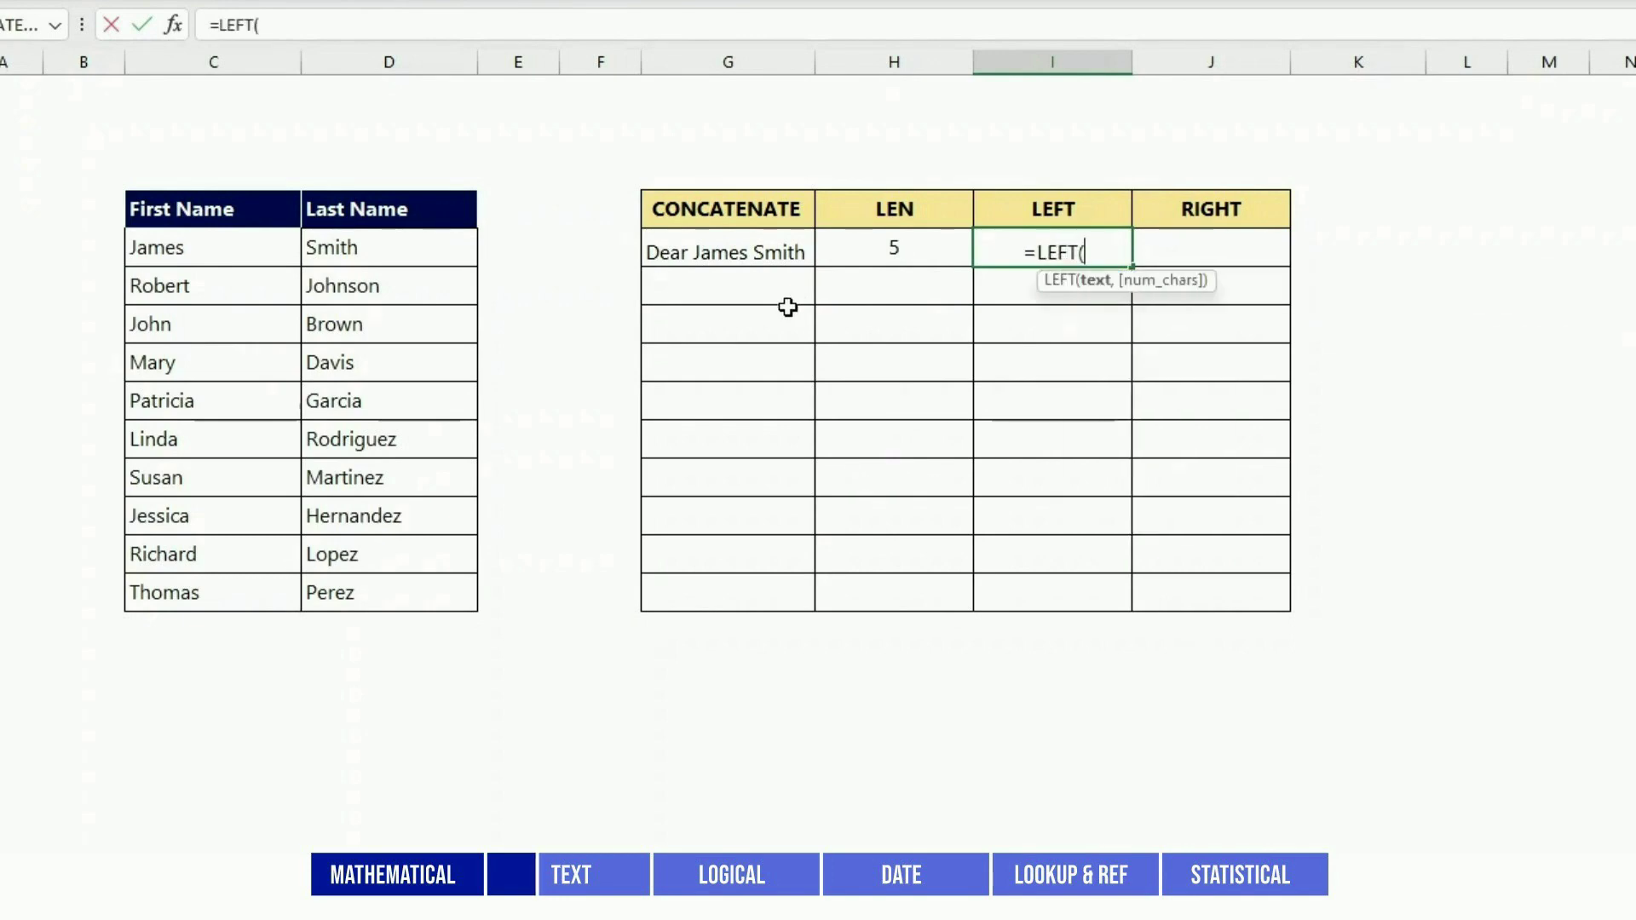
{"action": "left_click", "coordinate": [184, 242]}
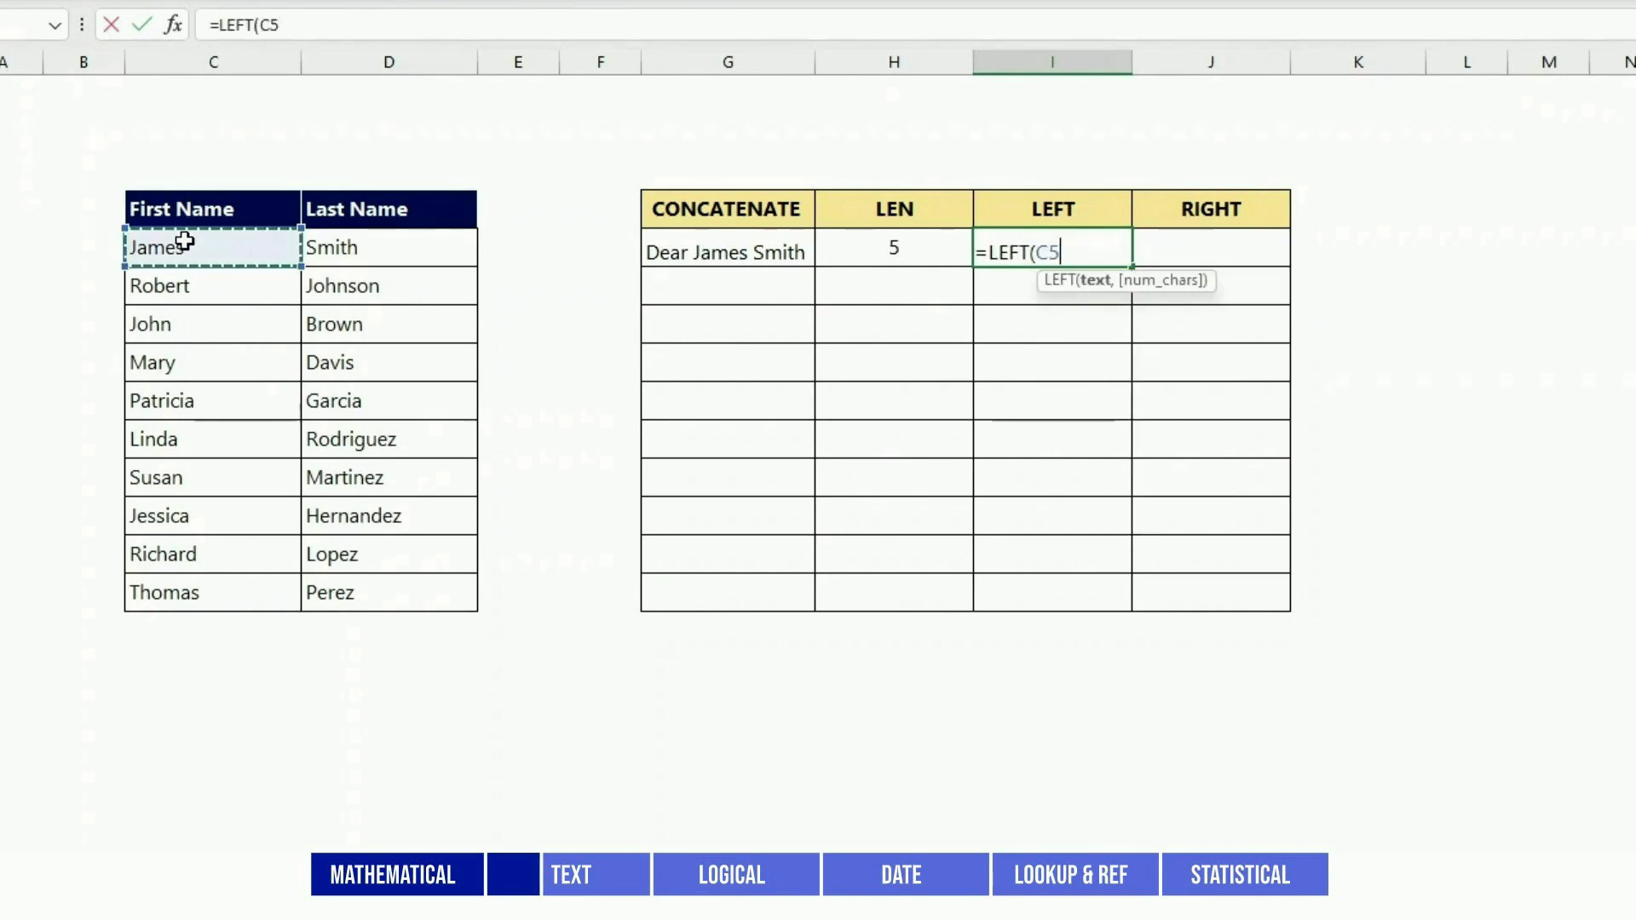
{"action": "type", "text": ","}
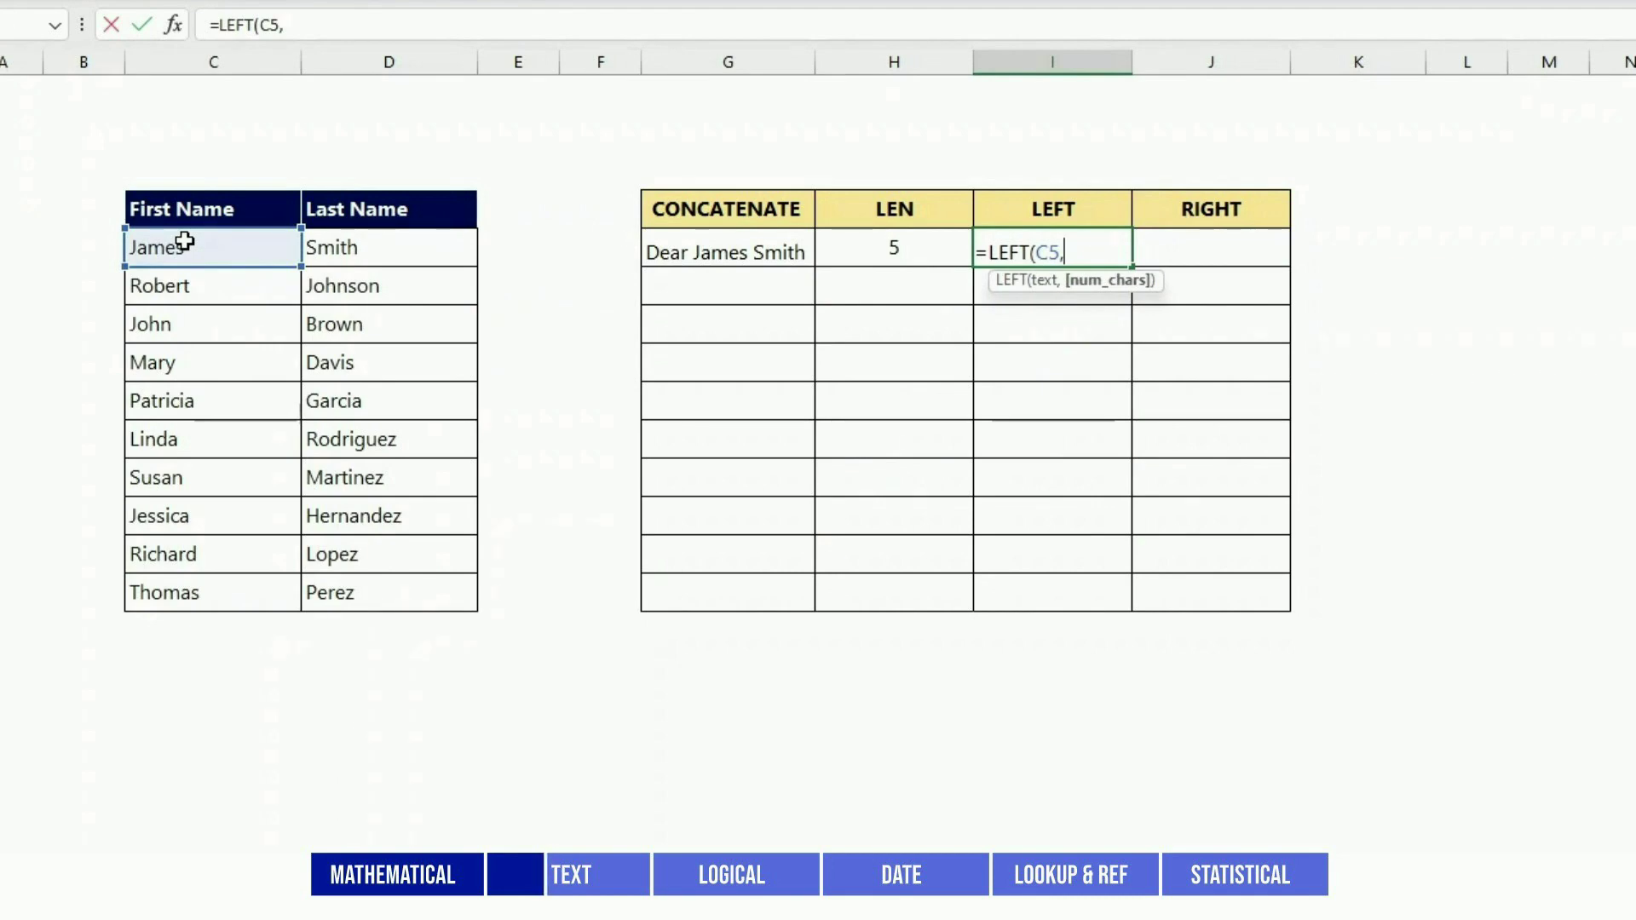
{"action": "type", "text": "2)"}
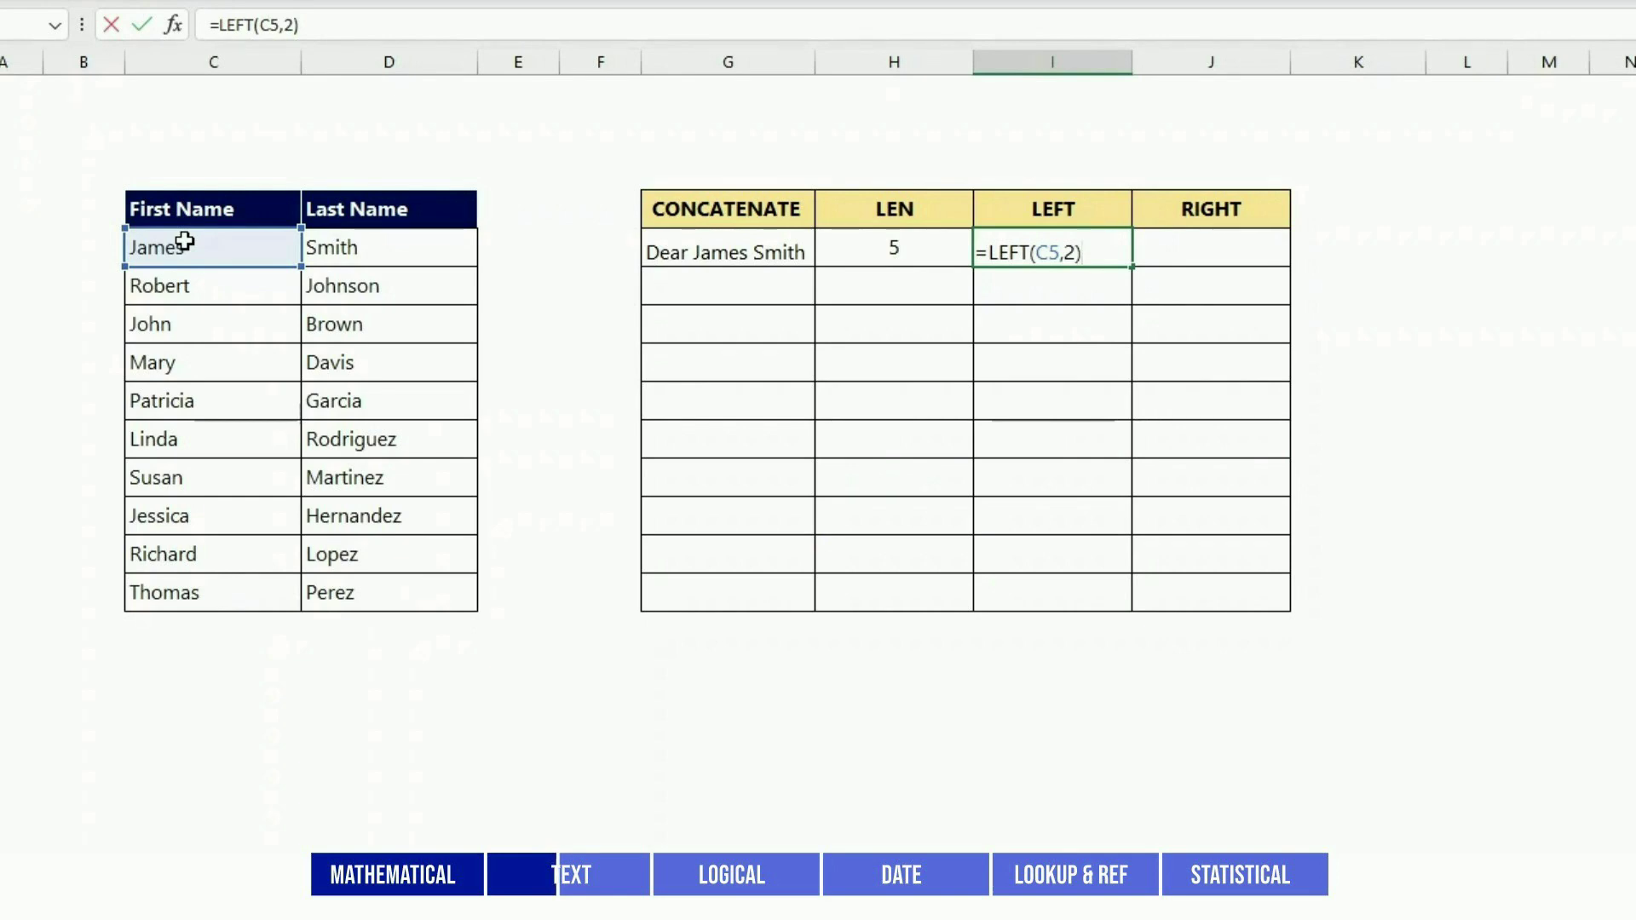
{"action": "key", "text": "Return"}
- Enter =RIGHT(C5,3) in J5 to show mes
{"action": "key", "text": "Up"}
{"action": "key", "text": "Right"}
{"action": "type", "text": "="}
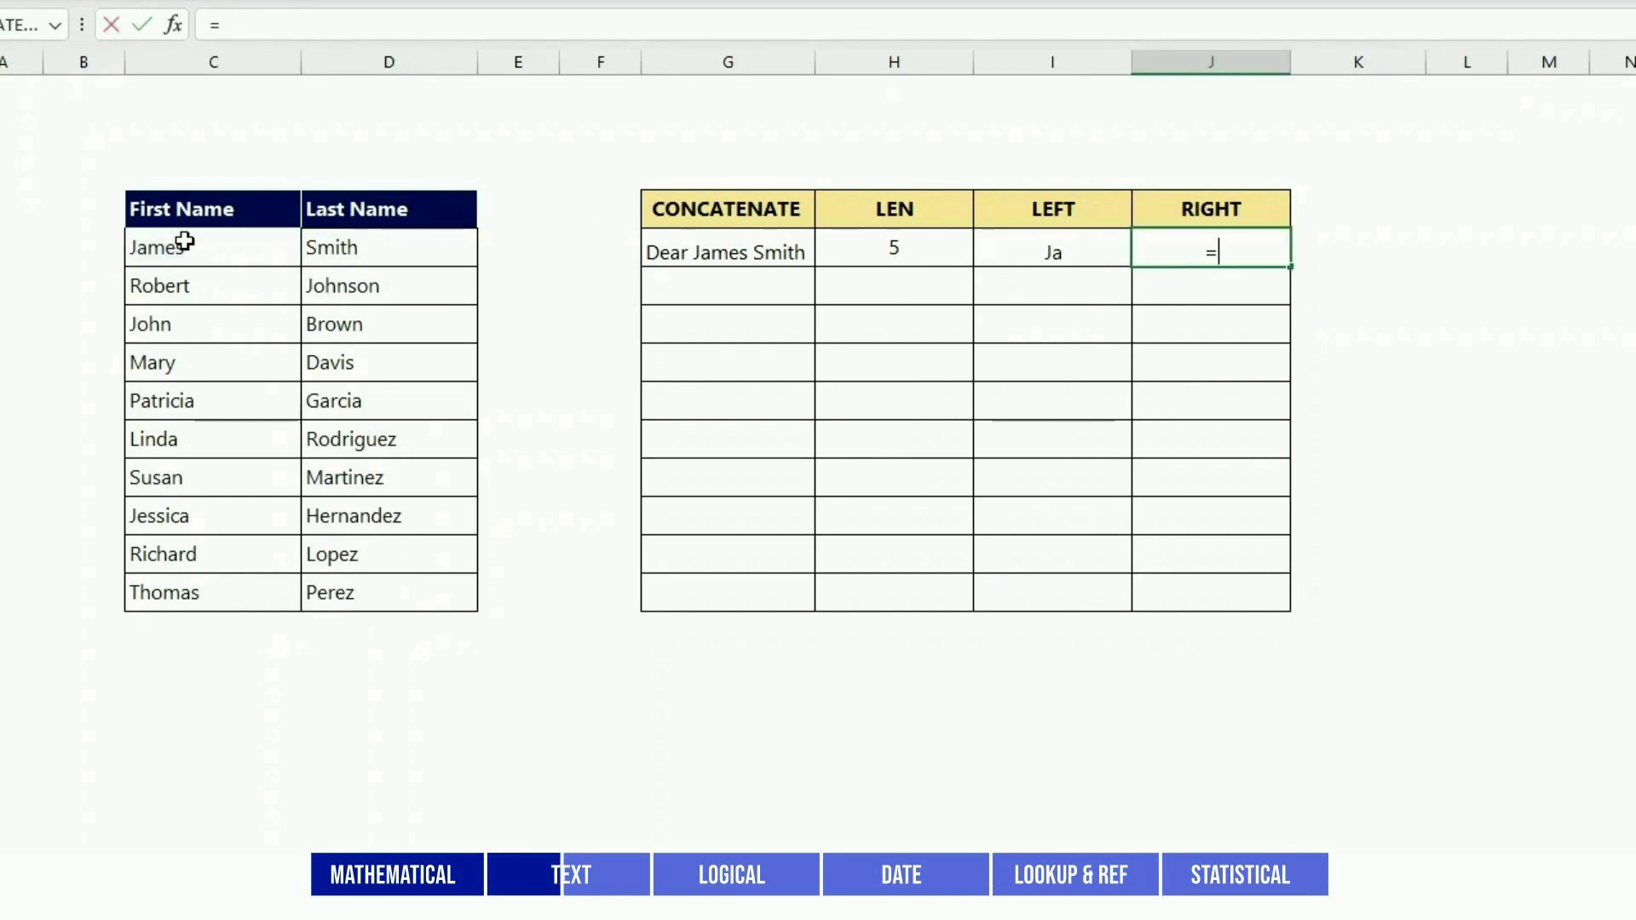
{"action": "type", "text": "RIGHT("}
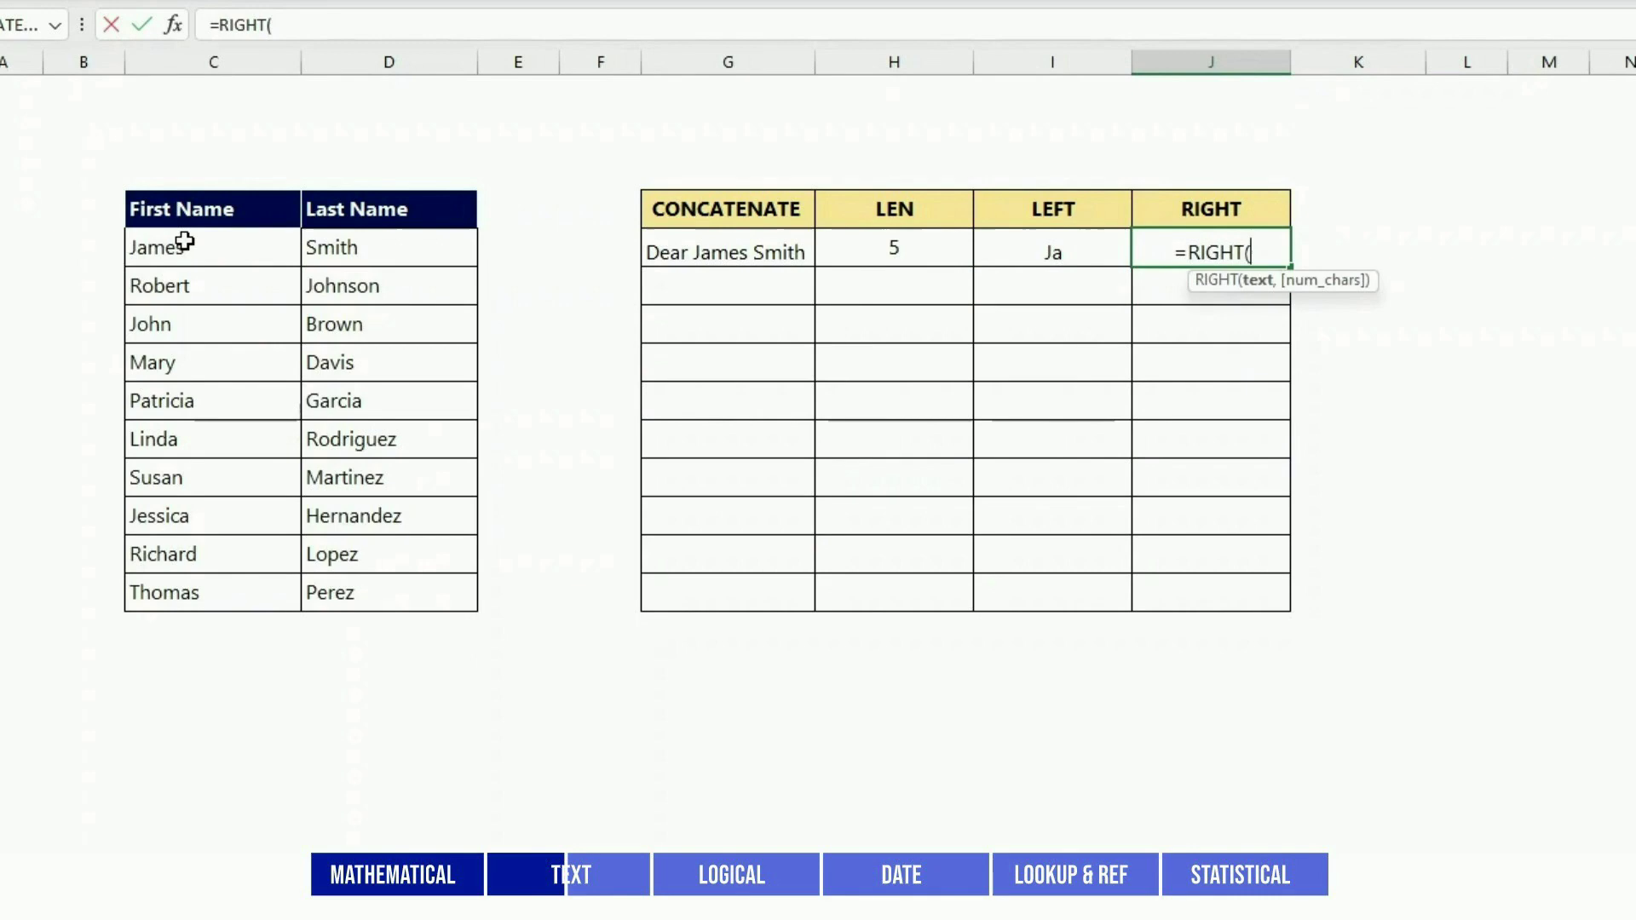
{"action": "left_click", "coordinate": [184, 242]}
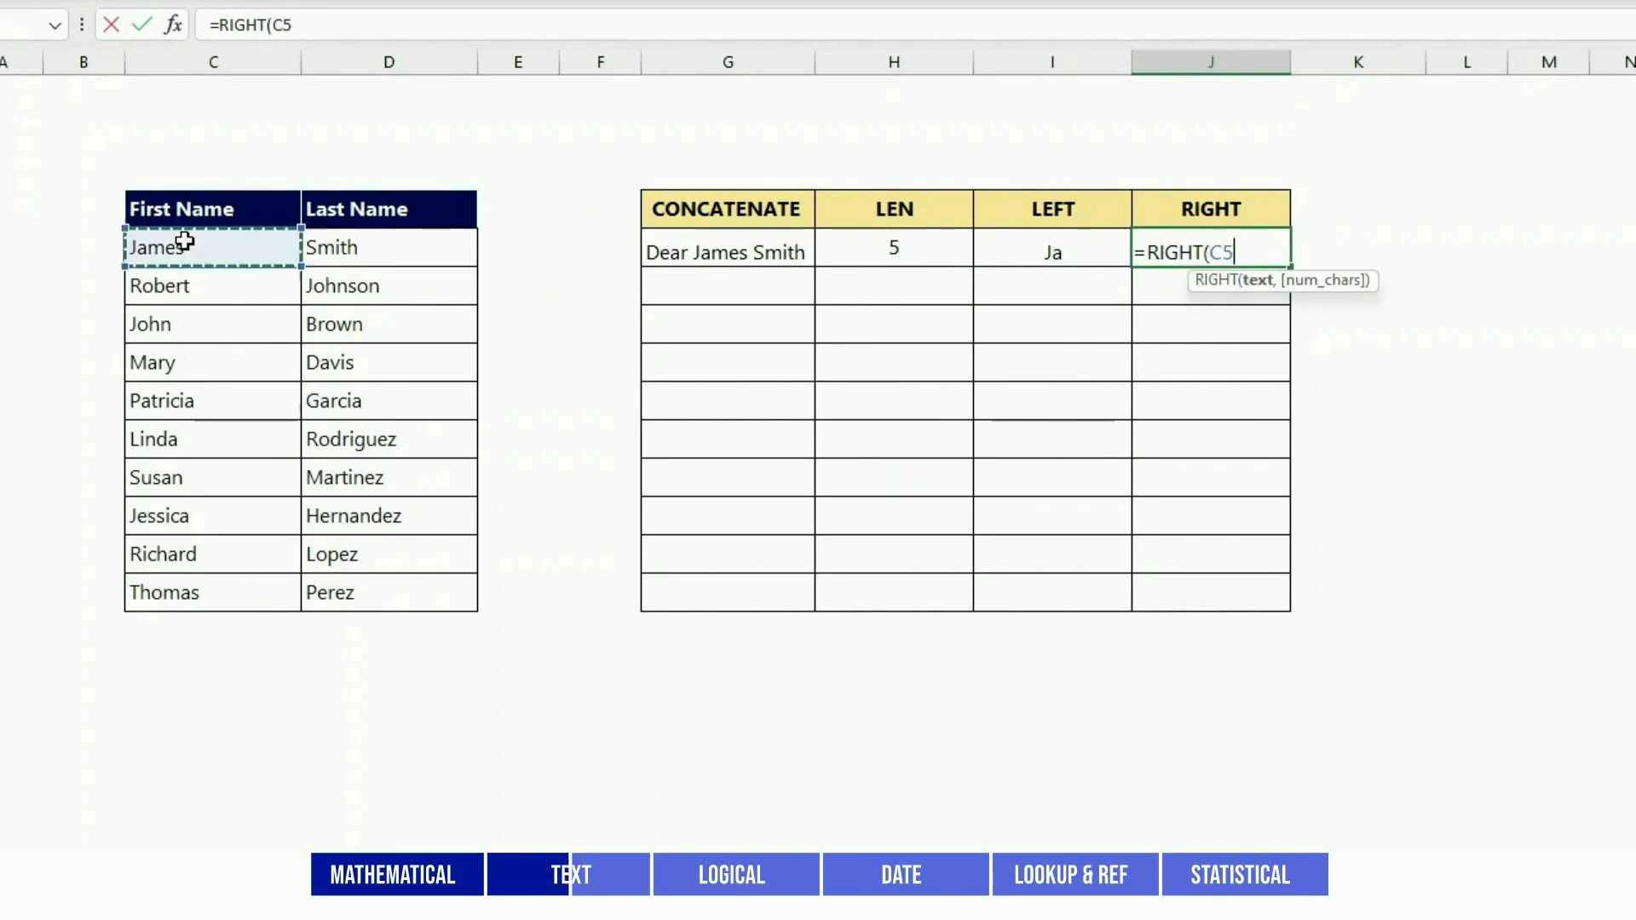
{"action": "type", "text": ","}
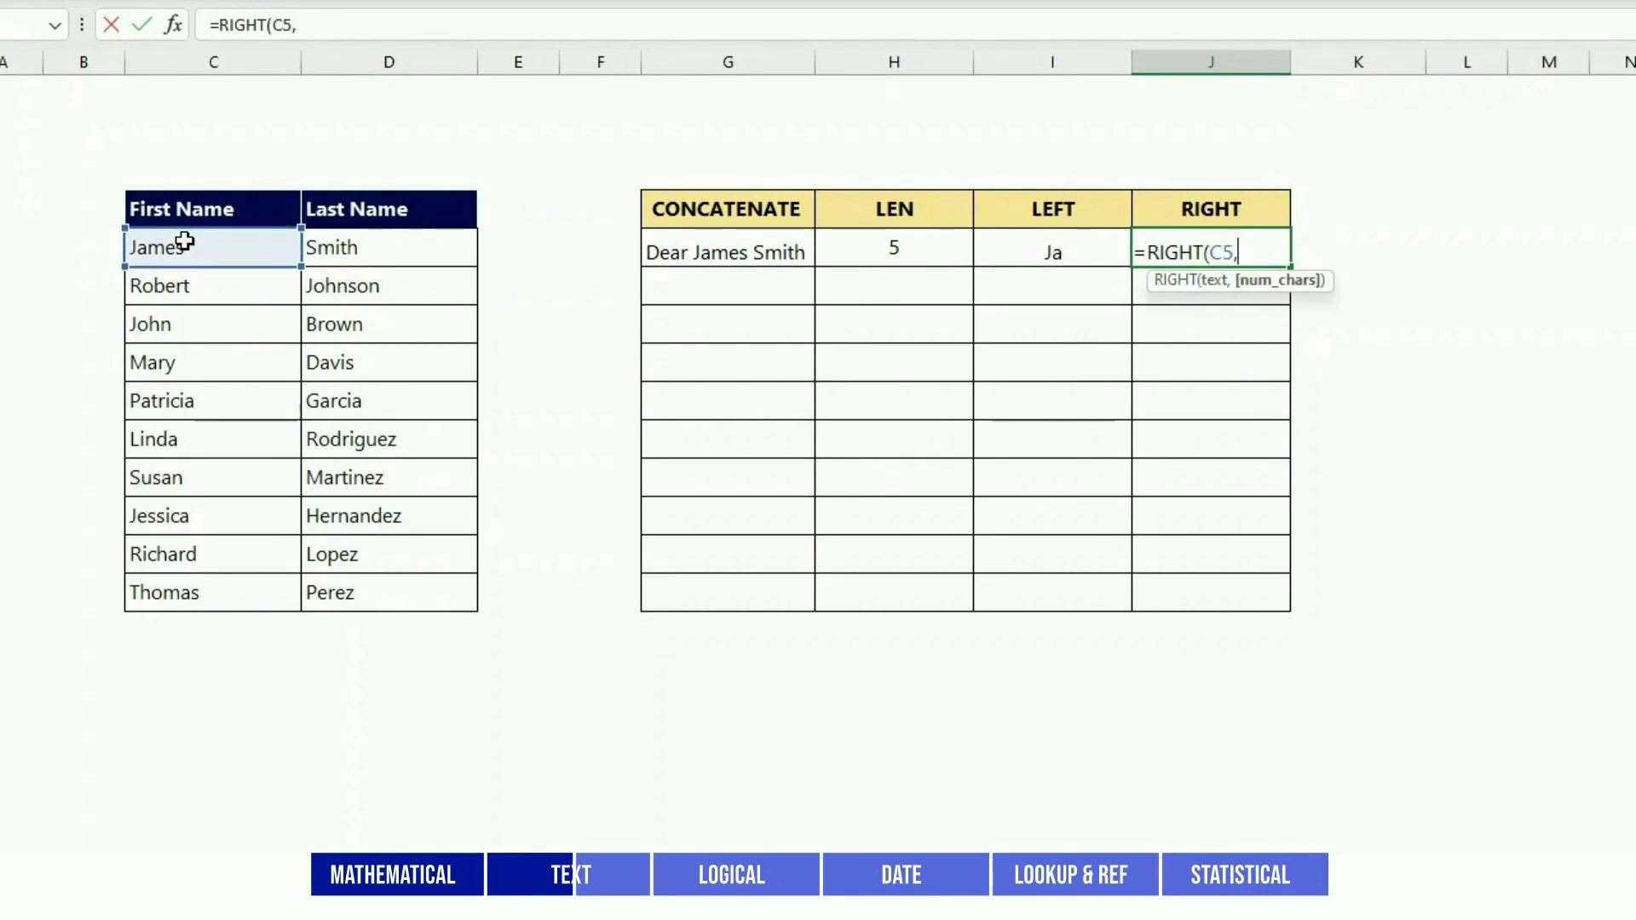
{"action": "type", "text": "3)"}
{"action": "key", "text": "Return"}
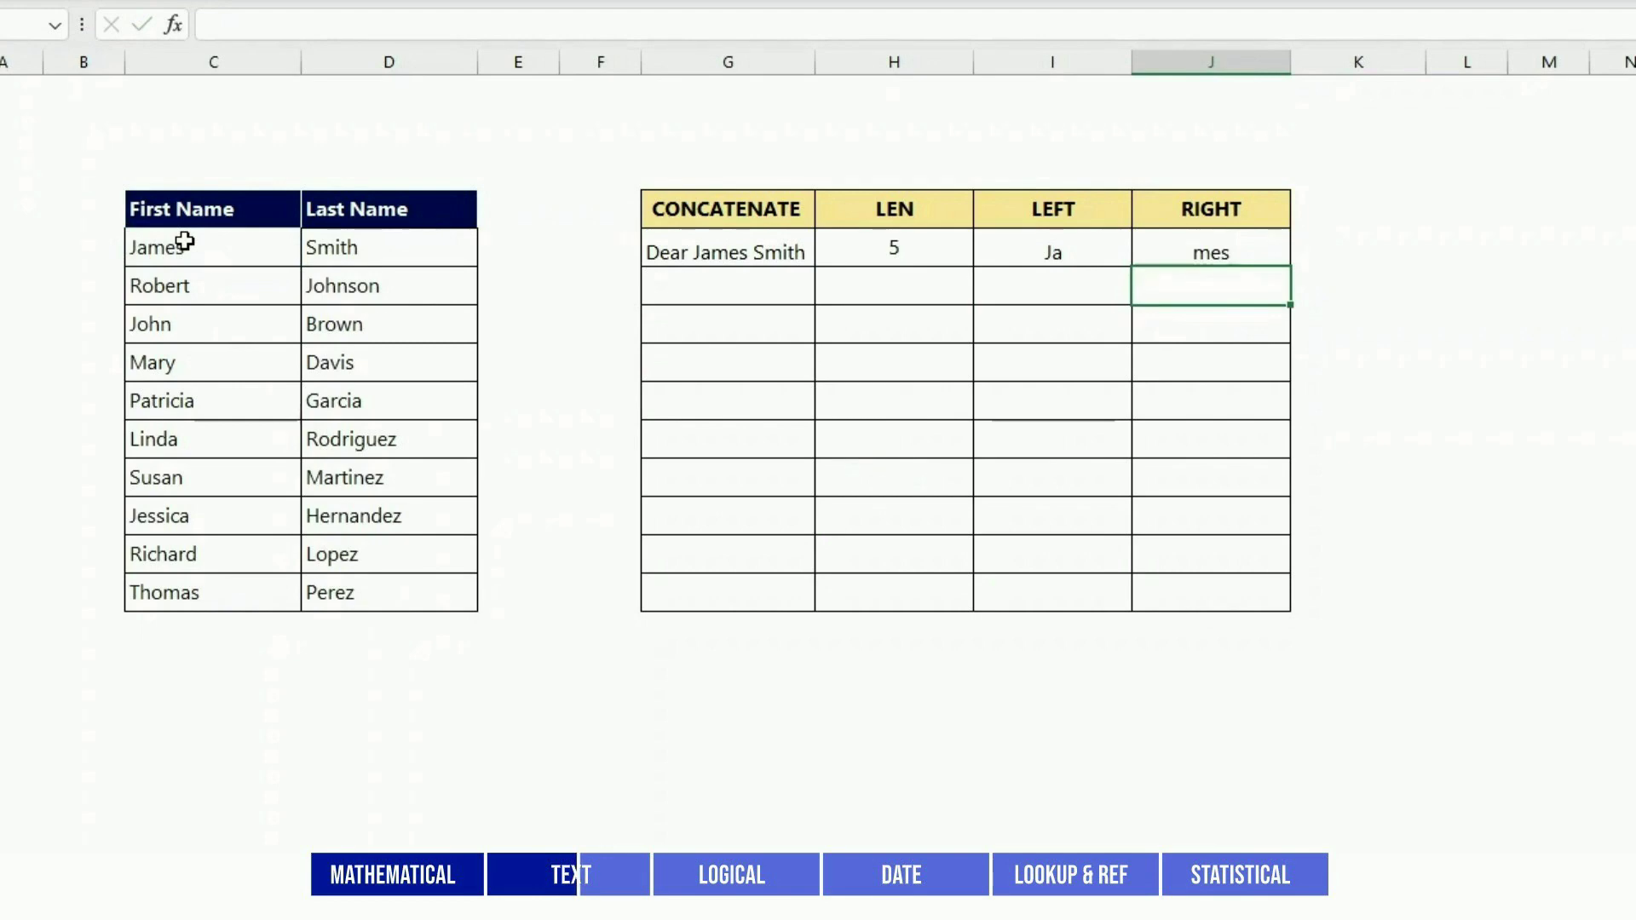
- Enter =CONCAT(D5:D14) in G16 to join all ten last names
{"action": "left_click", "coordinate": [715, 720]}
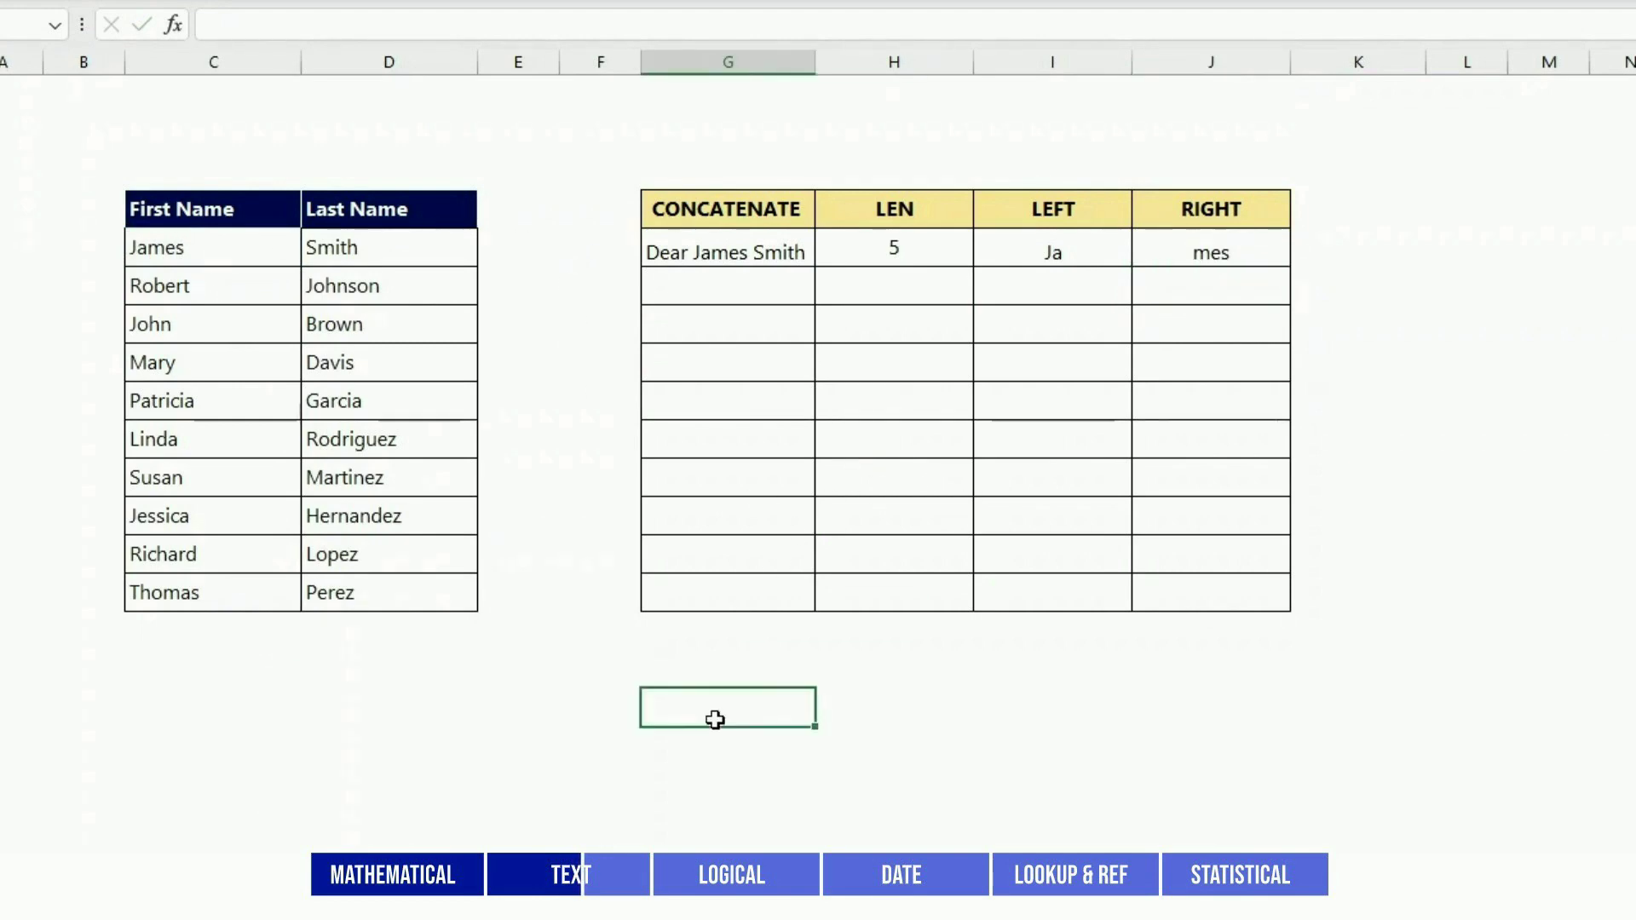
{"action": "type", "text": "=CONC"}
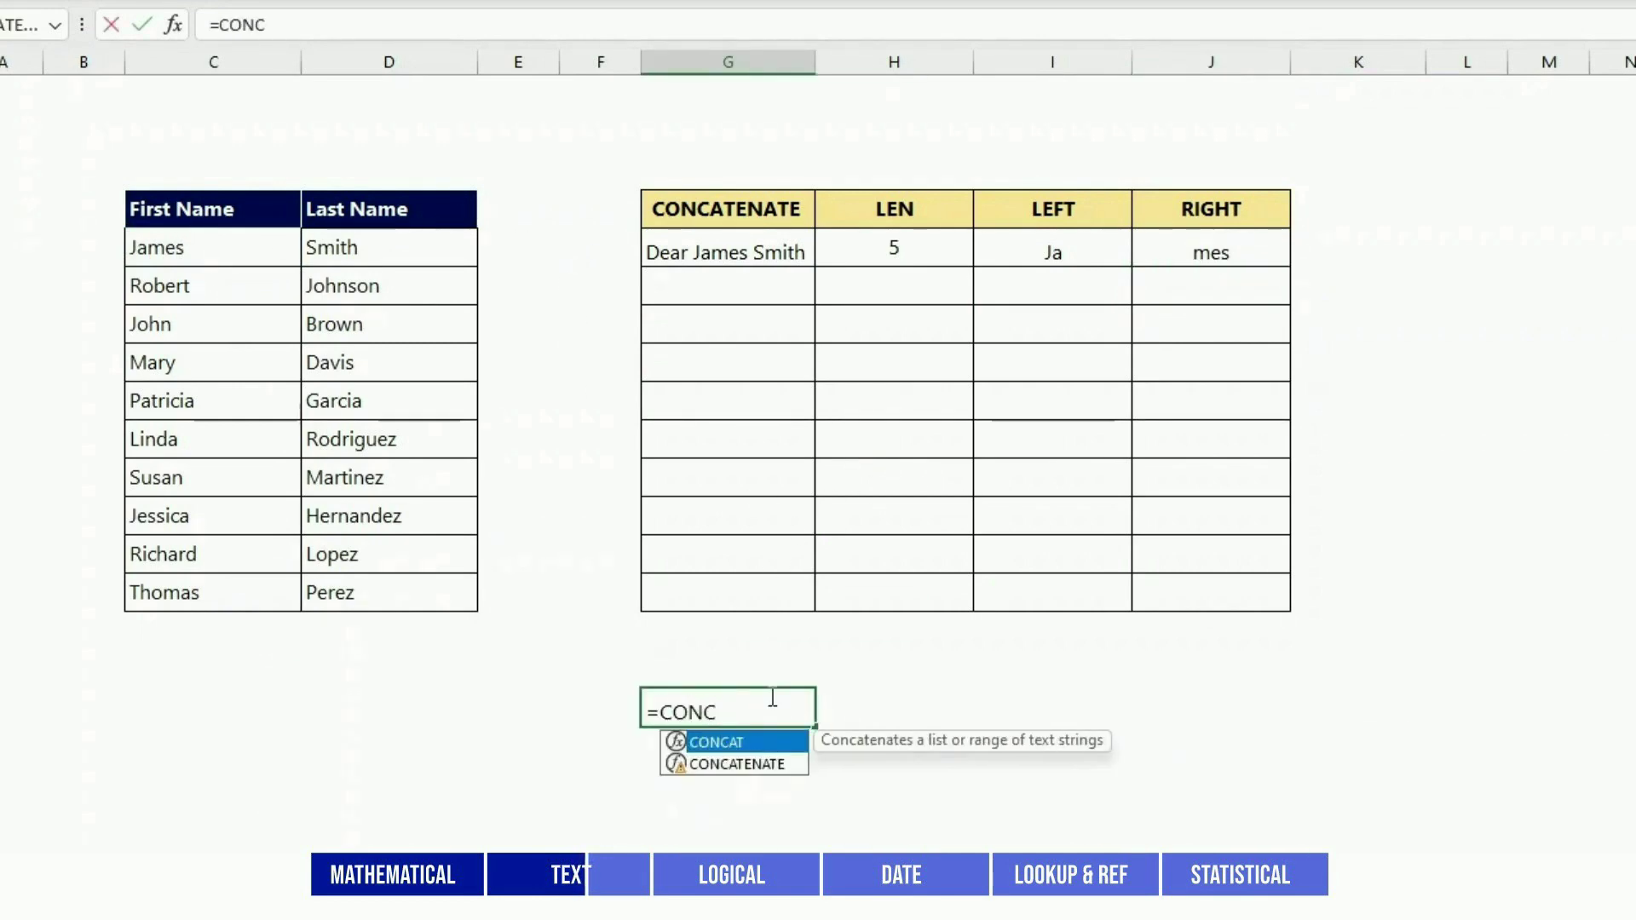
{"action": "type", "text": "AT("}
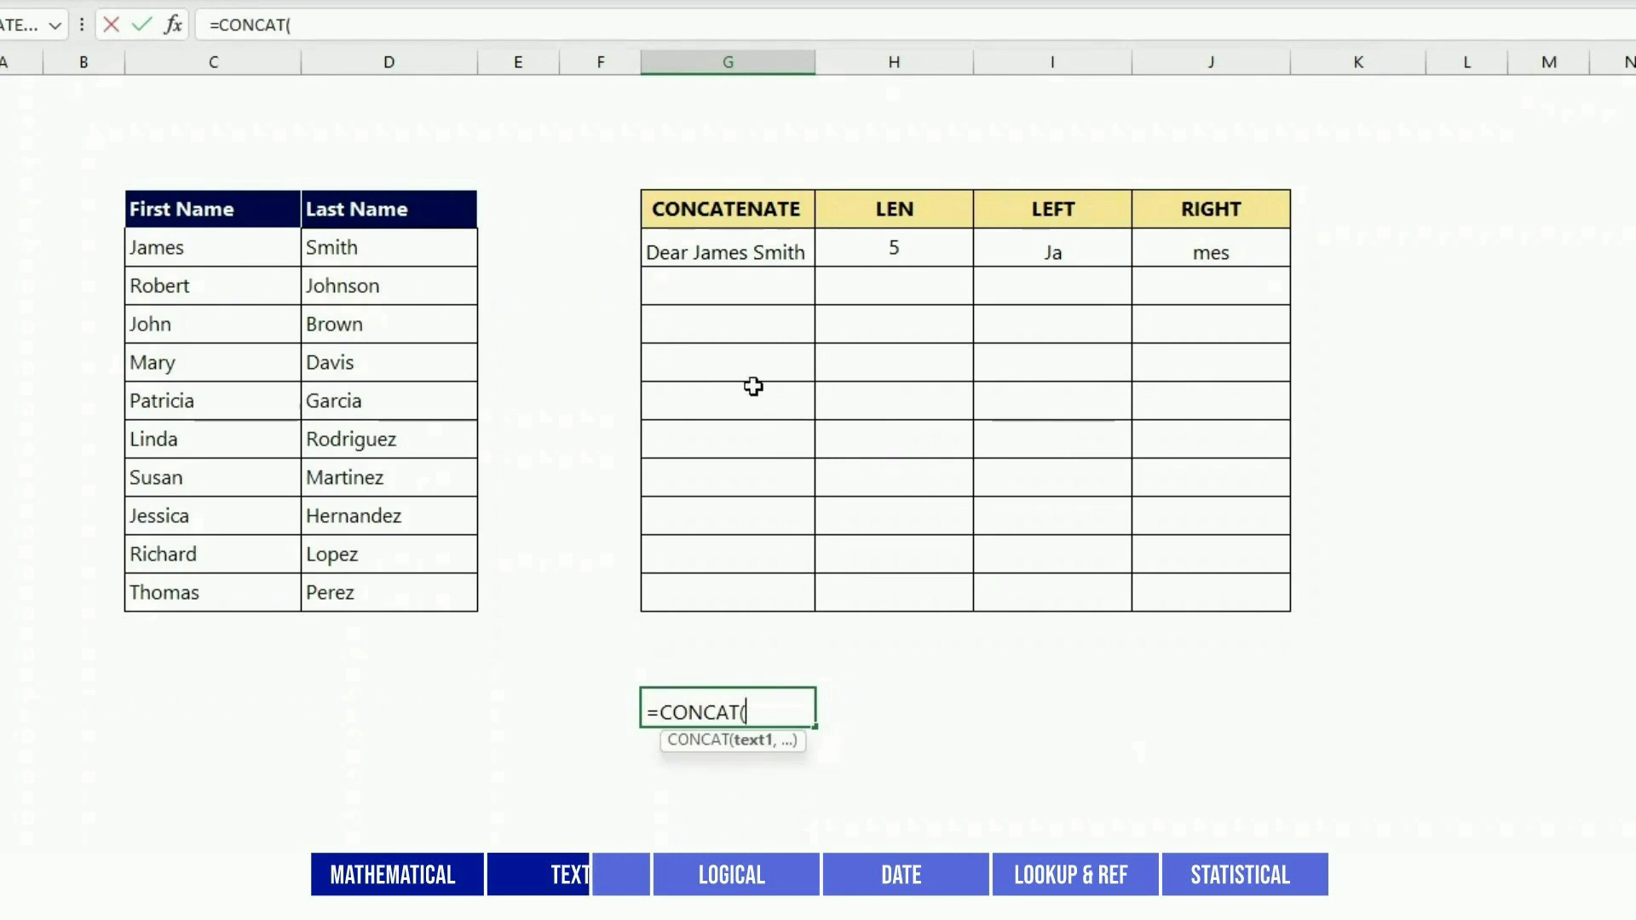
{"action": "left_click_drag", "start_coordinate": [363, 247], "coordinate": [376, 594]}
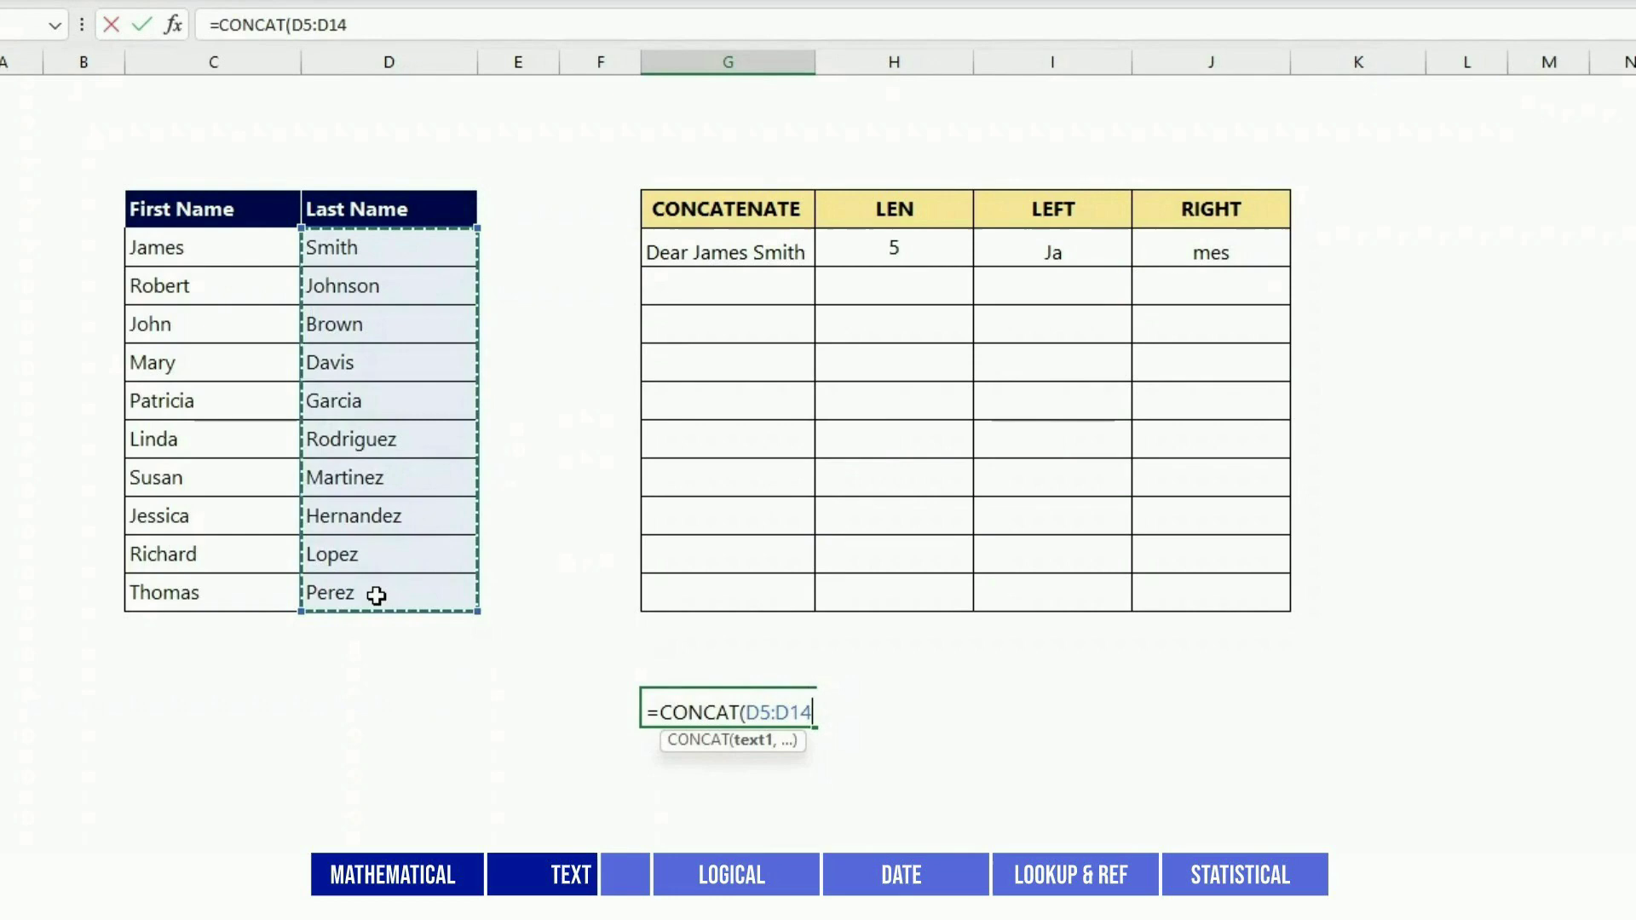
{"action": "type", "text": ")"}
{"action": "key", "text": "Return"}
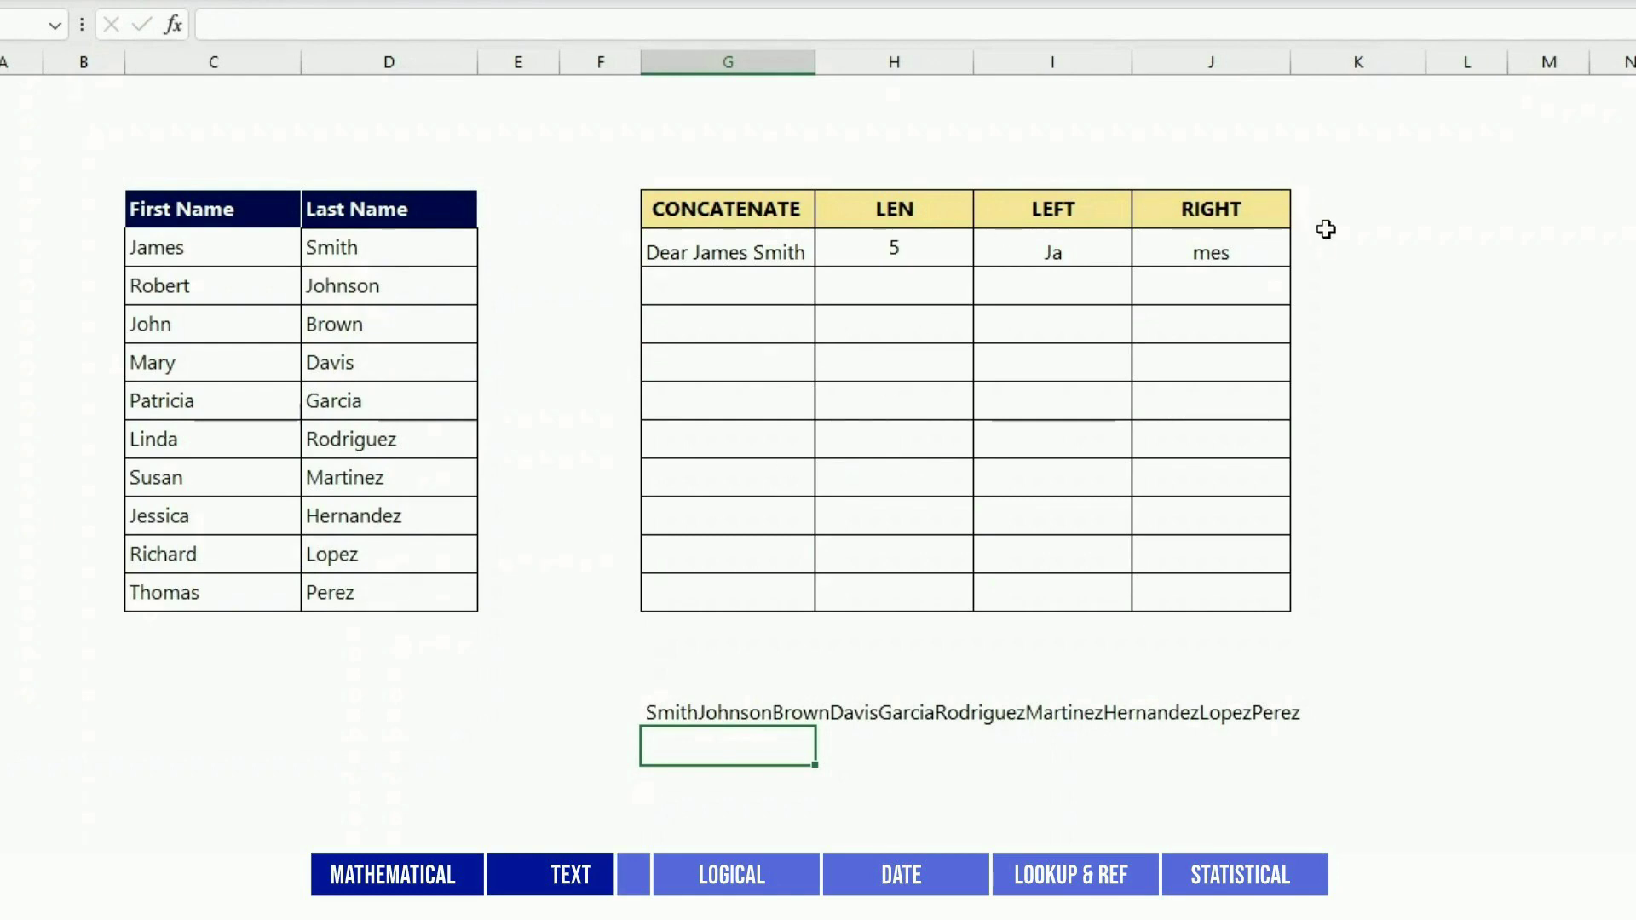
- Enter =C5&" "&D5 in K5 to show "James Smith"
{"action": "left_click", "coordinate": [1340, 256]}
{"action": "type", "text": "="}
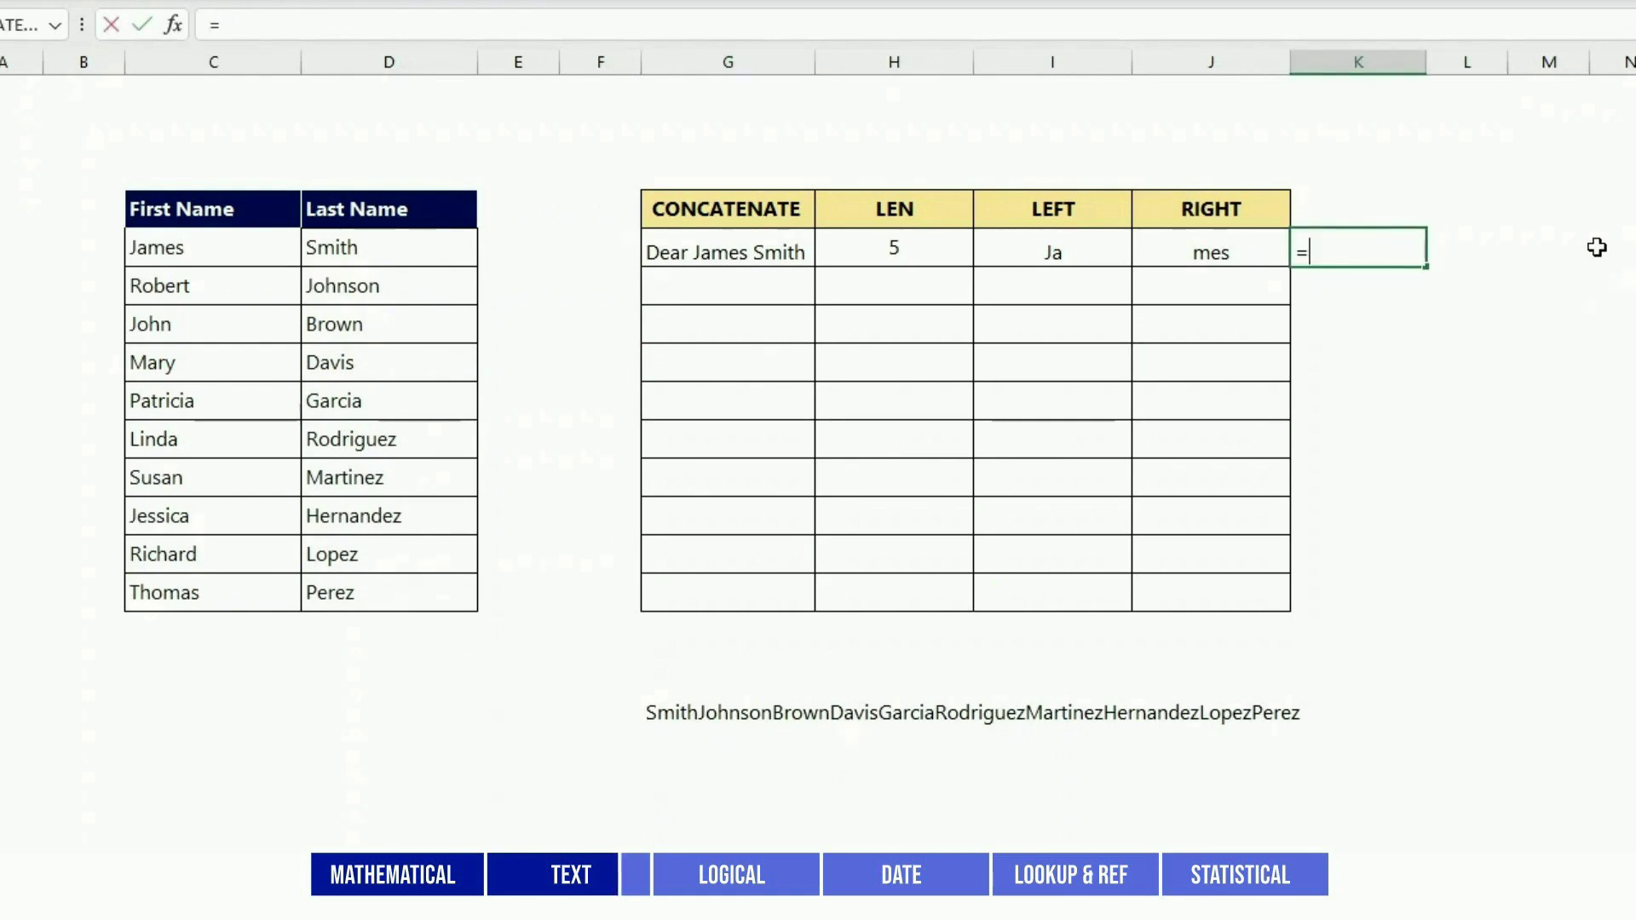
{"action": "left_click", "coordinate": [221, 246]}
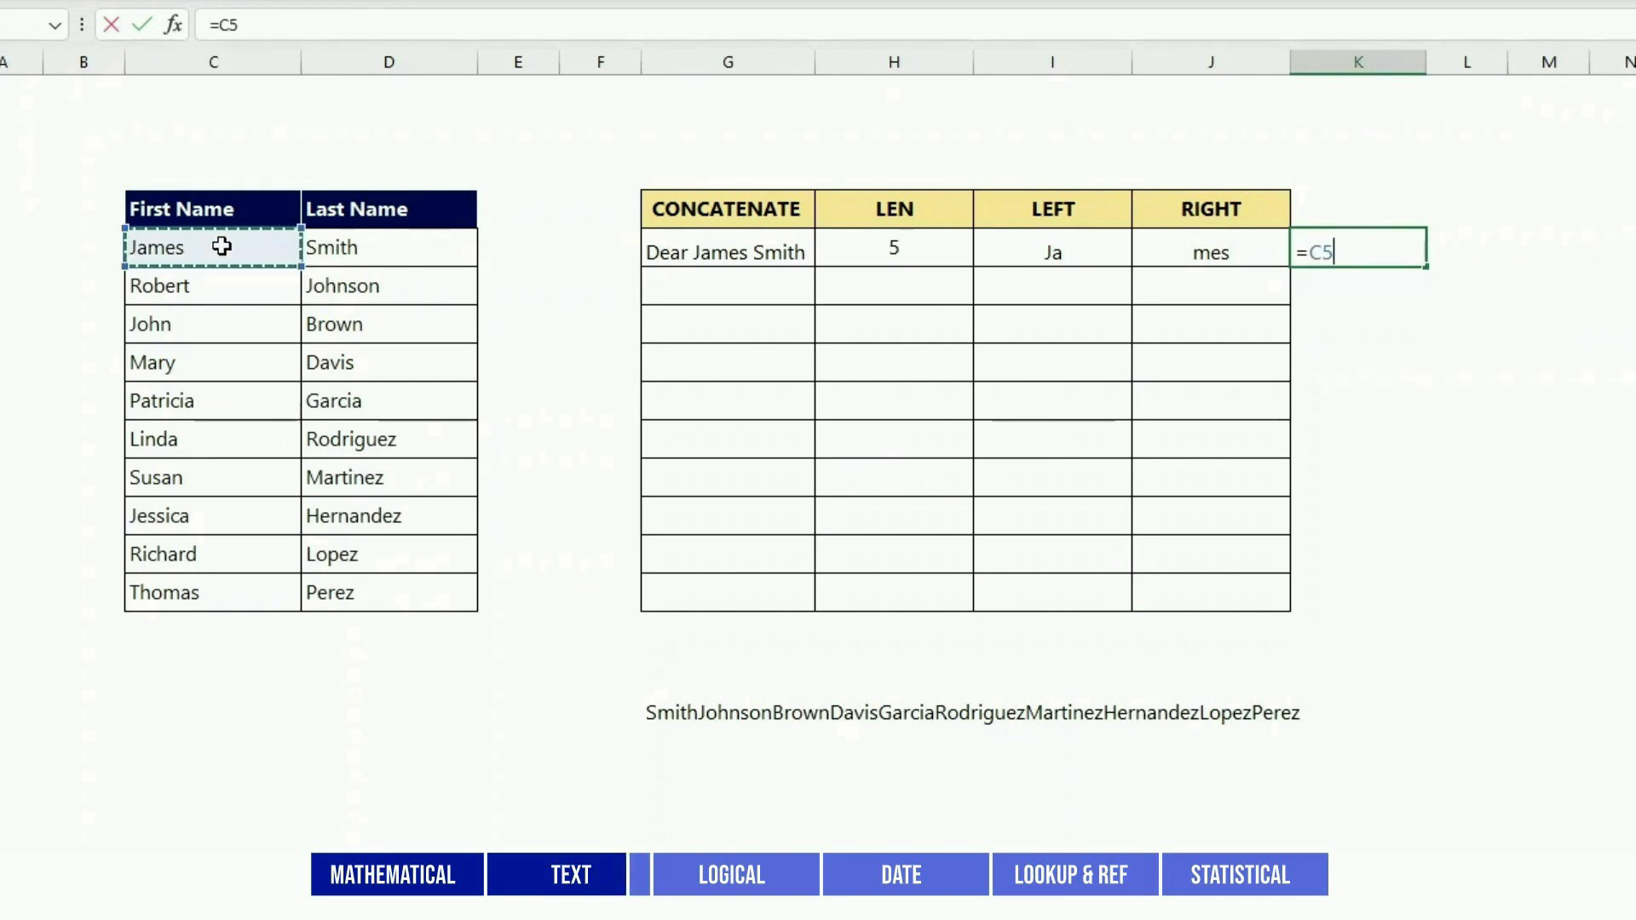
{"action": "type", "text": "&"}
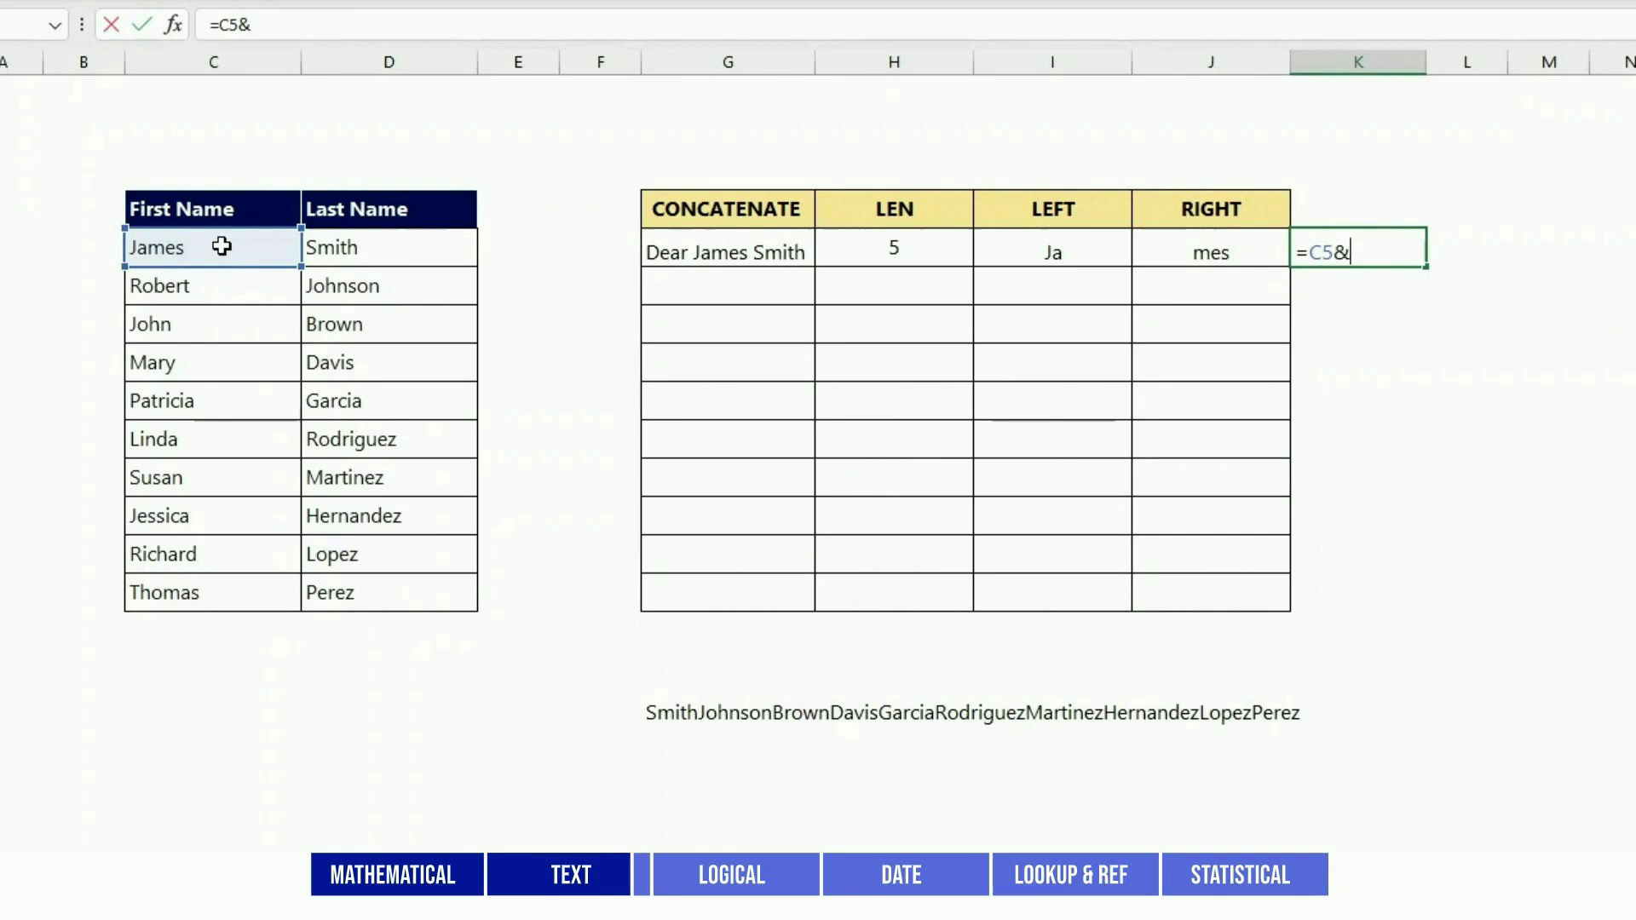
{"action": "type", "text": "\" \"&"}
{"action": "left_click", "coordinate": [363, 256]}
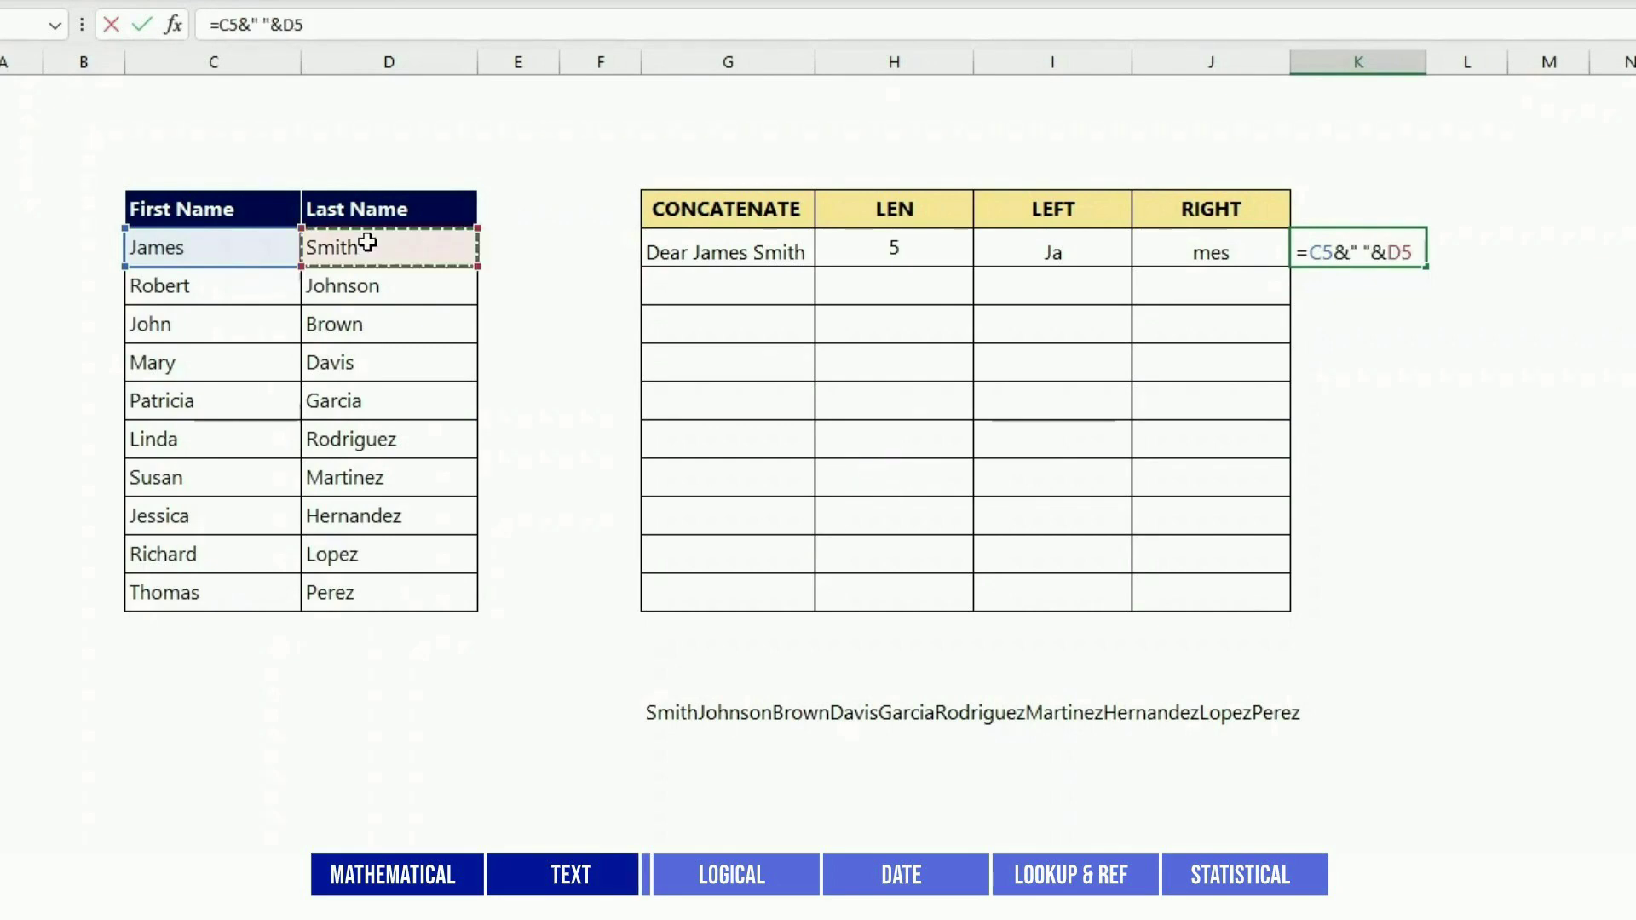
{"action": "key", "text": "Return"}
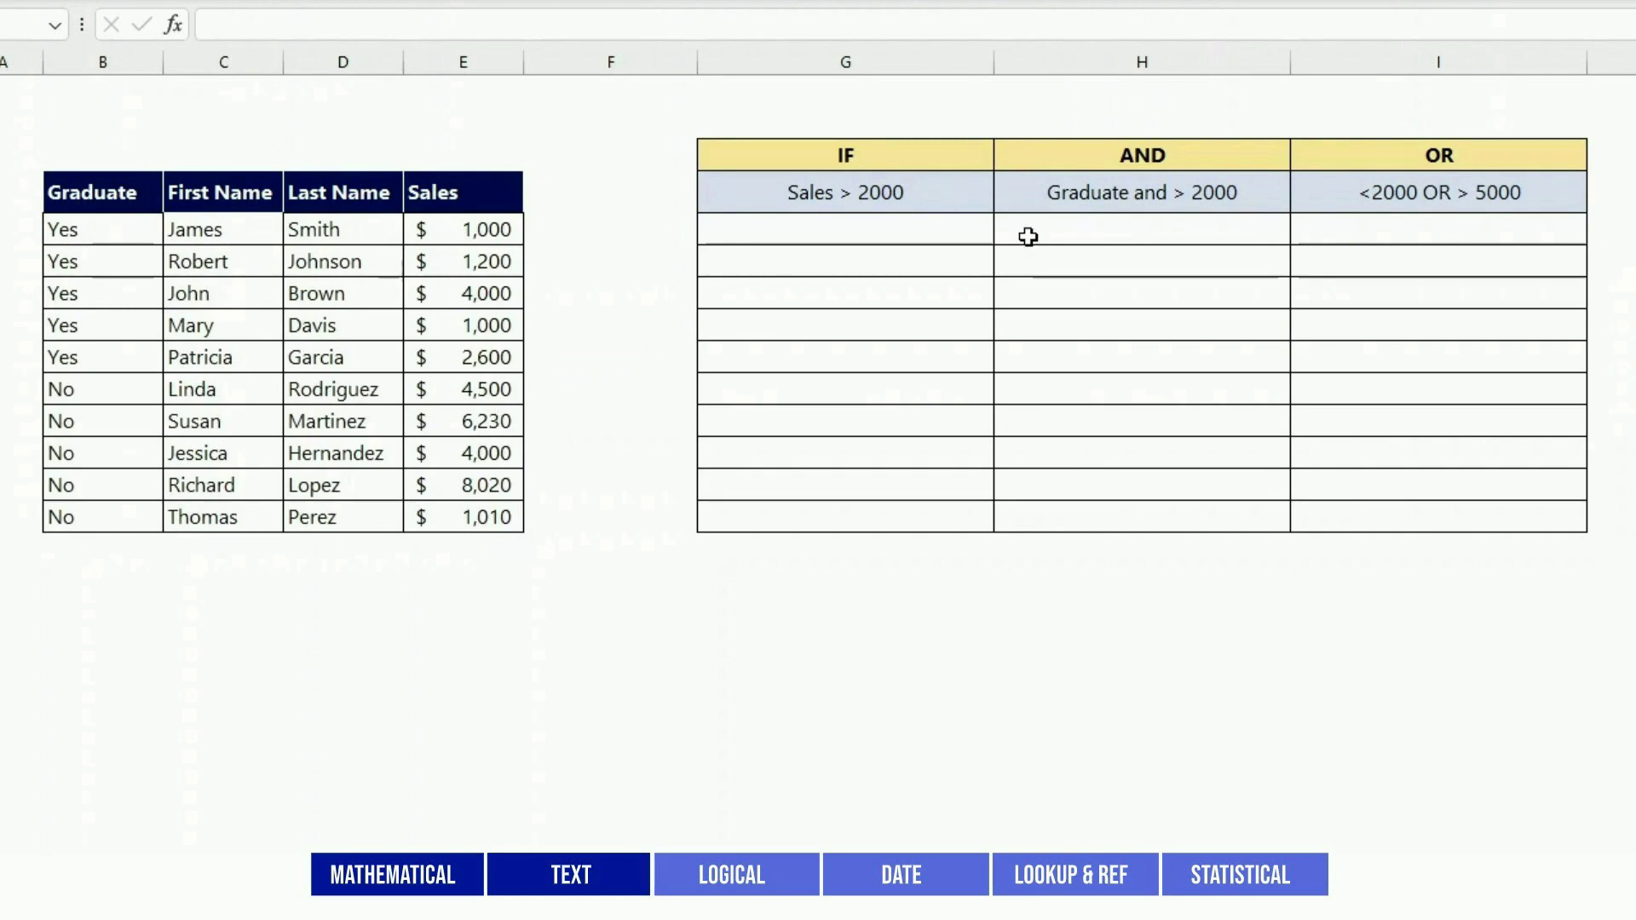
- Enter =IF(E5>2000,"Yes","No") in the Sales > 2000 column and fill it down all ten rows
{"action": "left_click", "coordinate": [880, 234]}
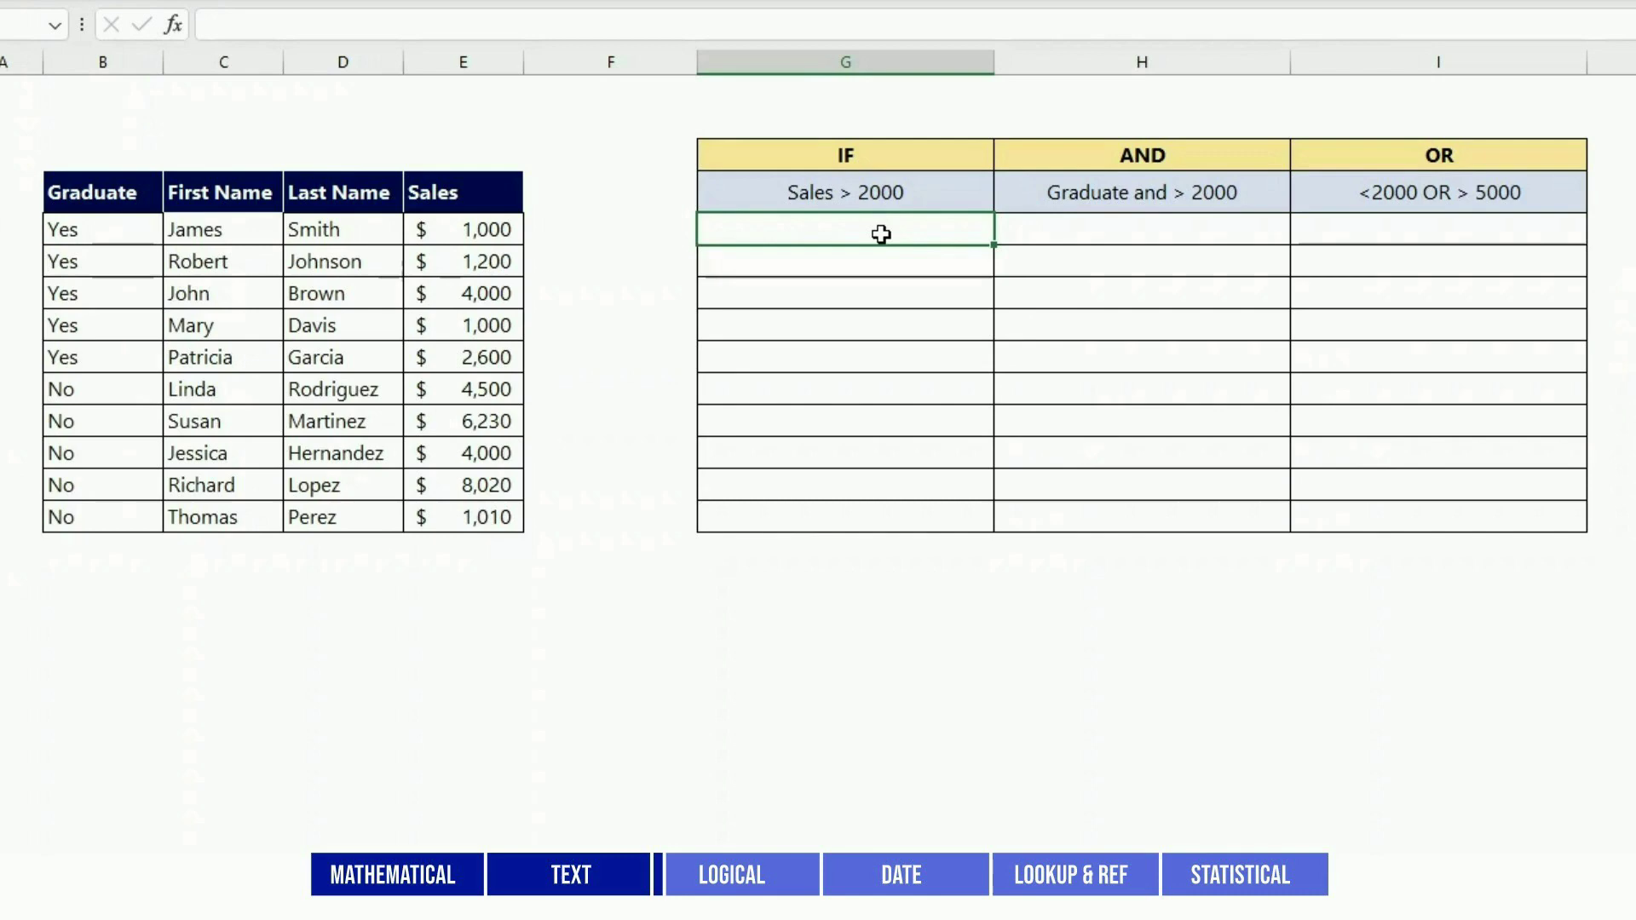
{"action": "type", "text": "=IF("}
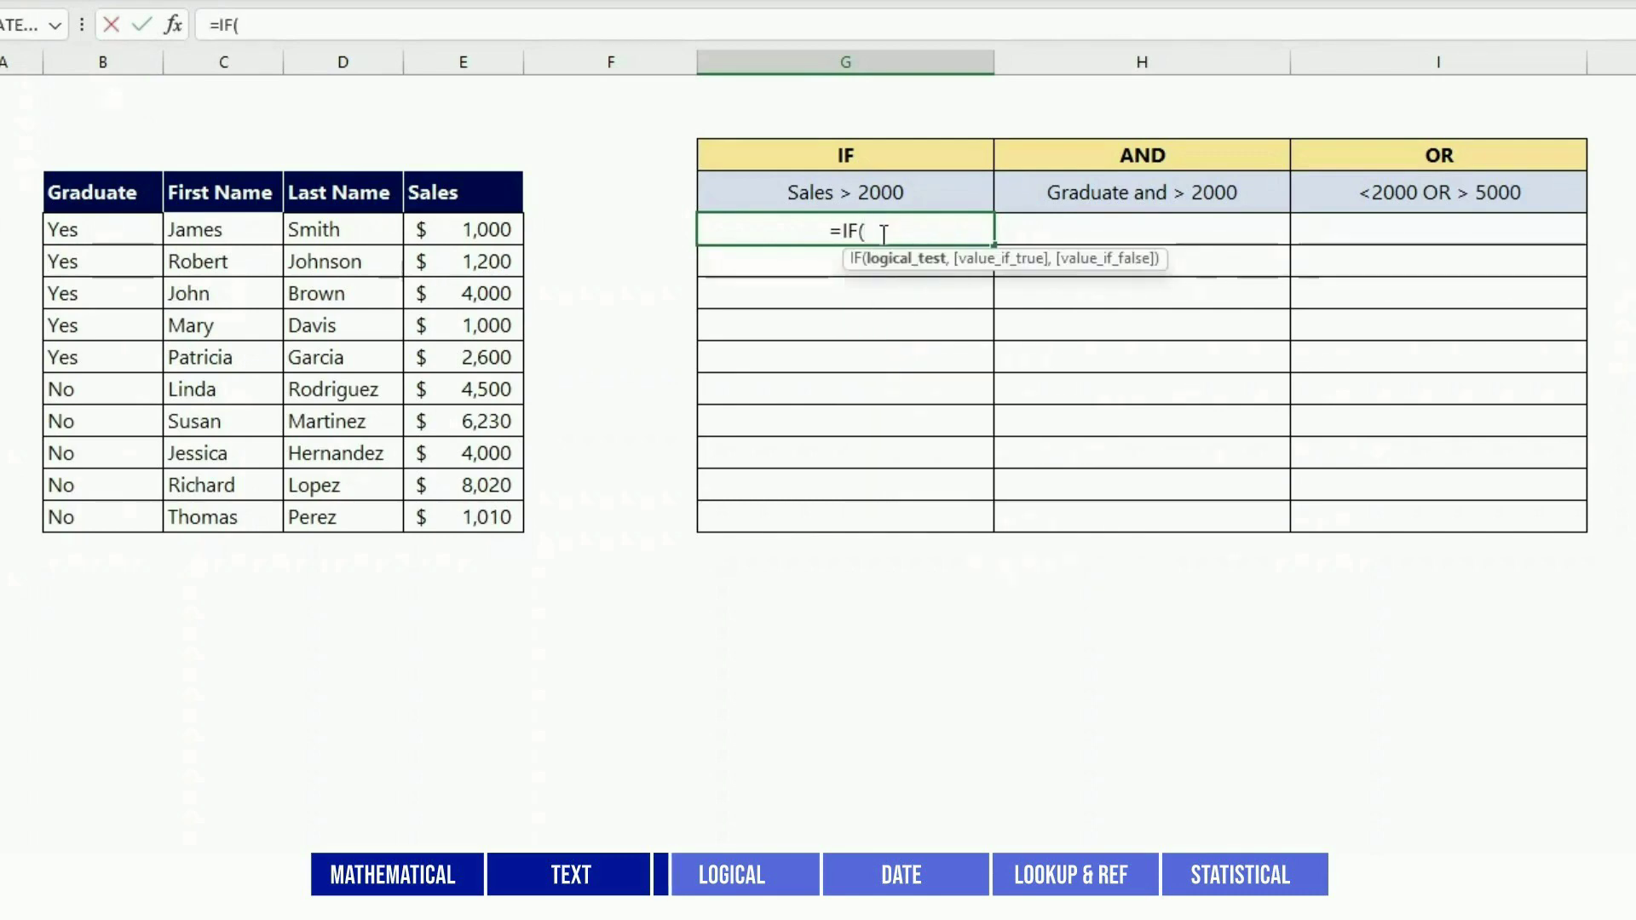
{"action": "left_click", "coordinate": [467, 228]}
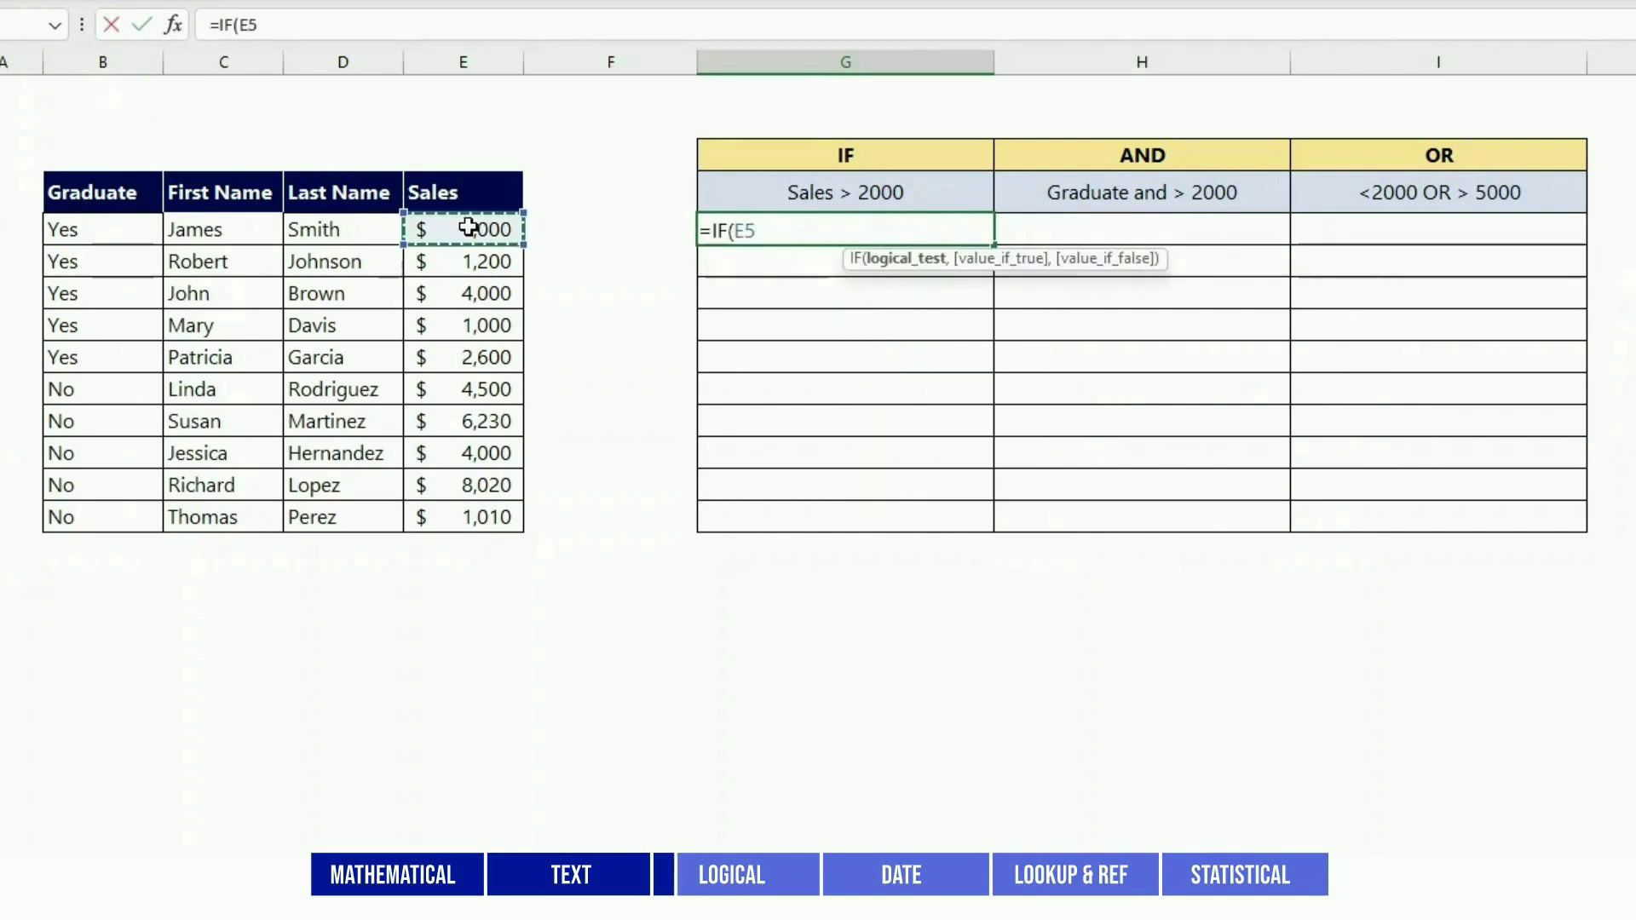
{"action": "type", "text": ">2"}
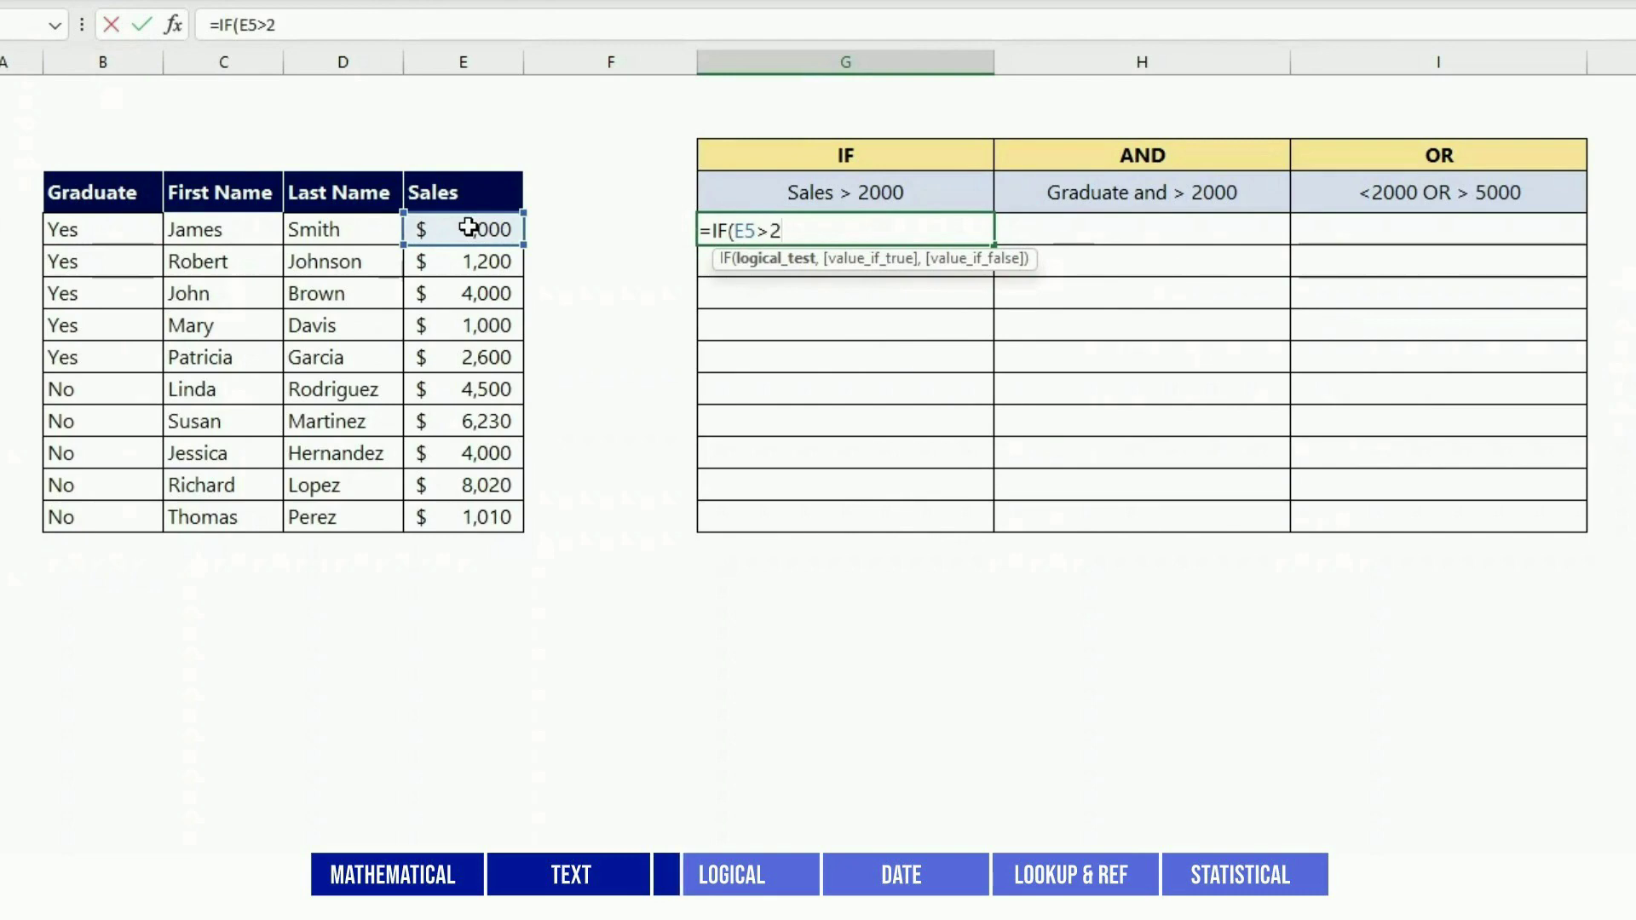
{"action": "type", "text": "000,\""}
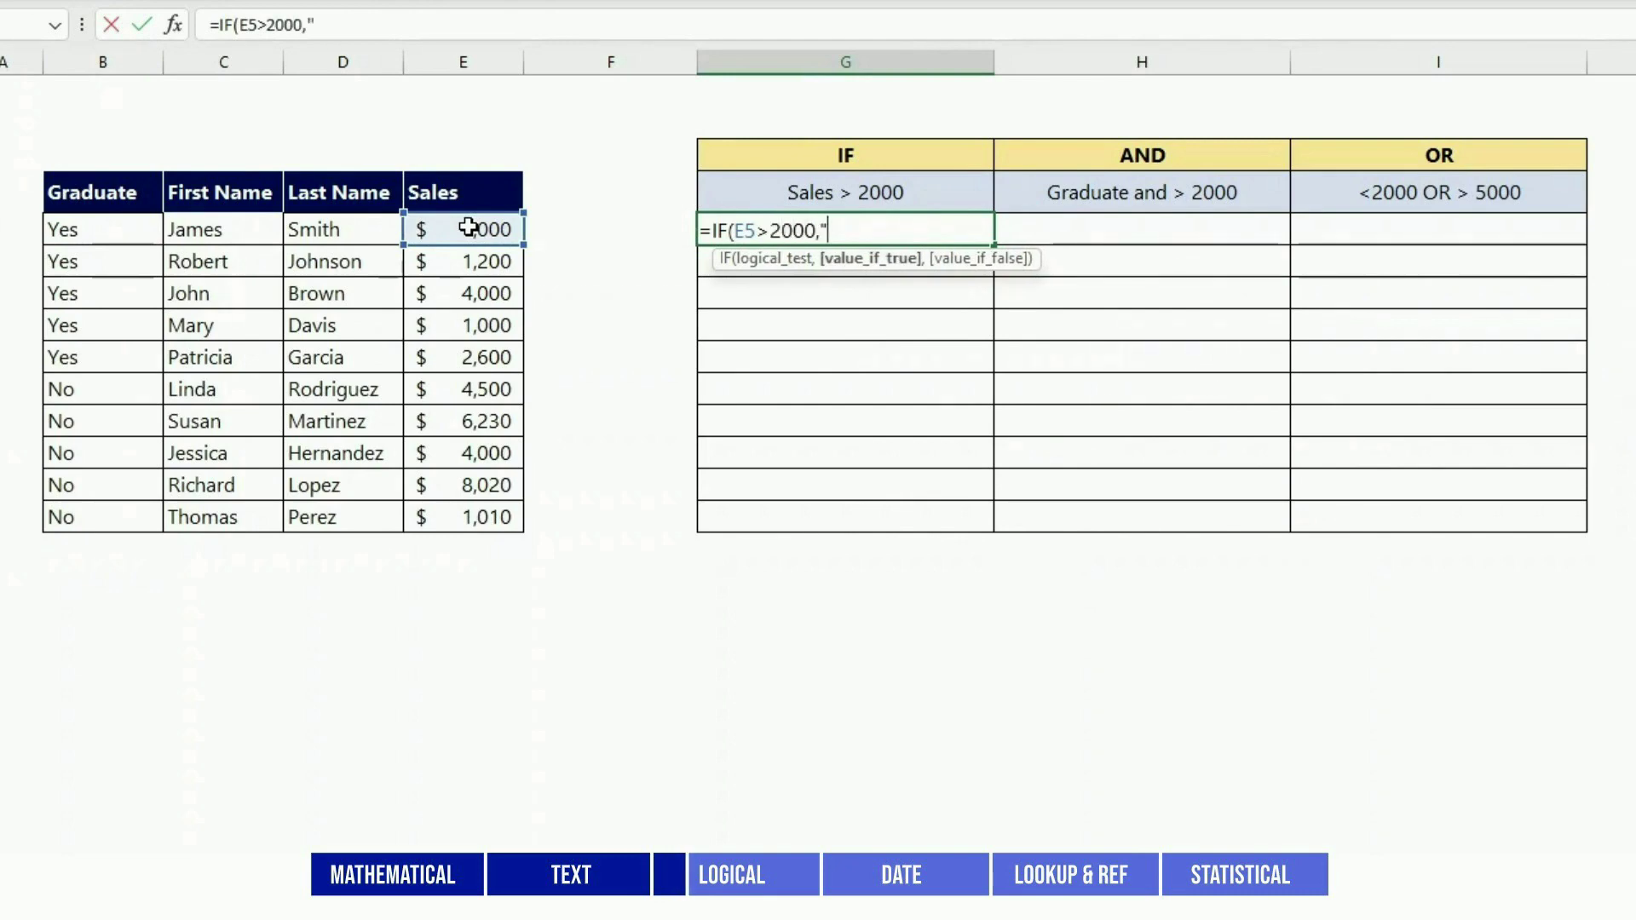
{"action": "type", "text": "Yes\",\""}
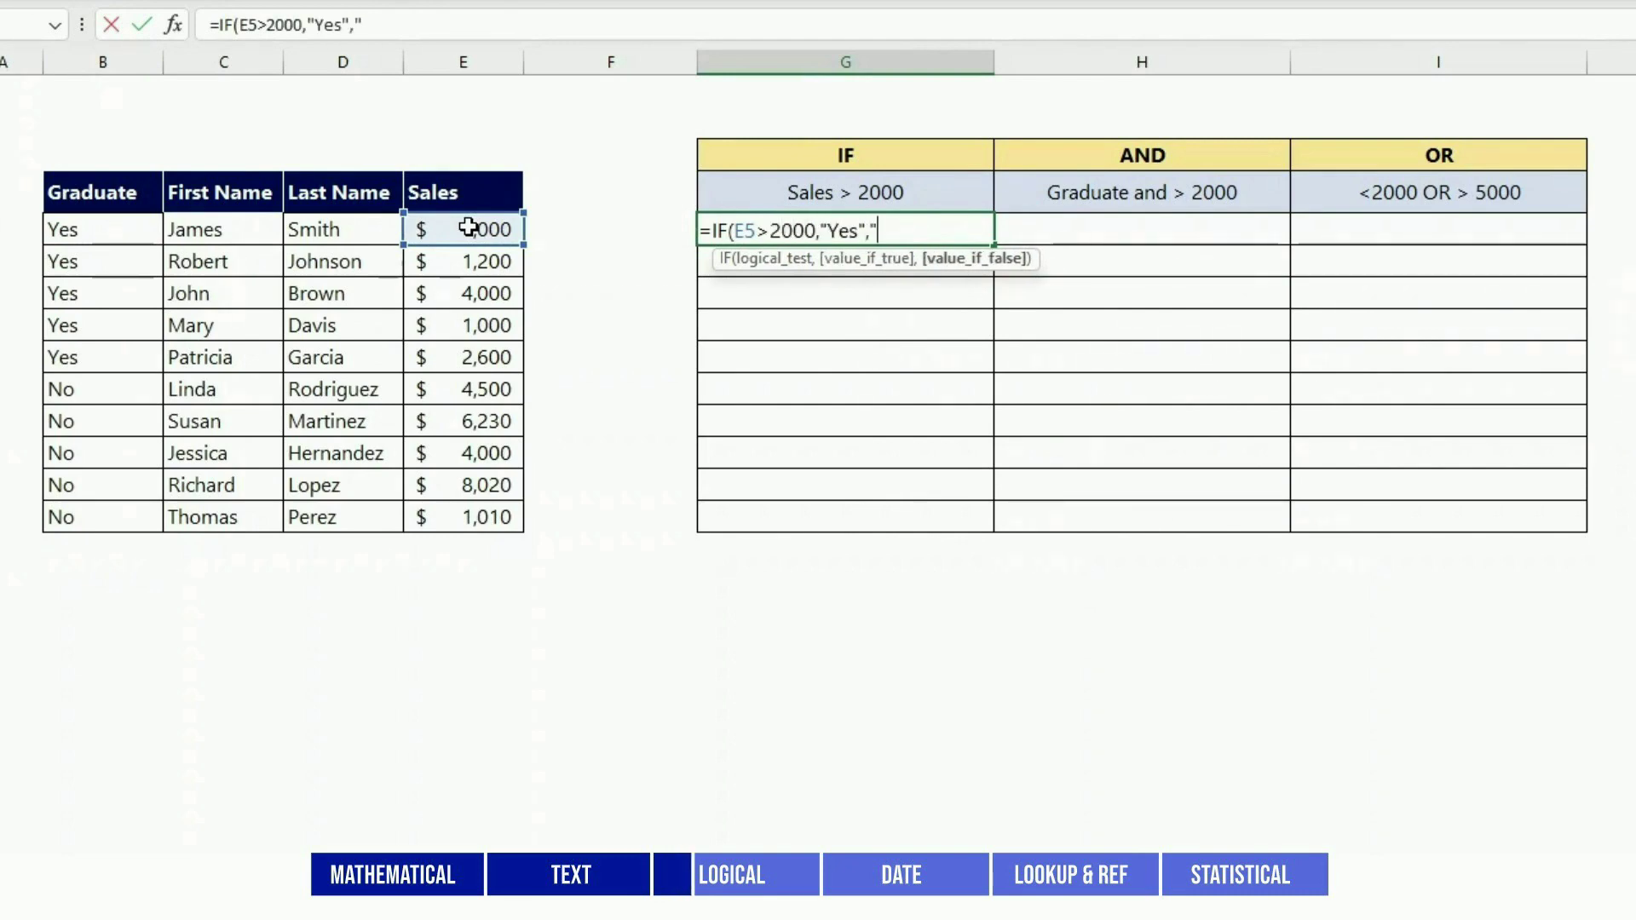
{"action": "type", "text": "No\")"}
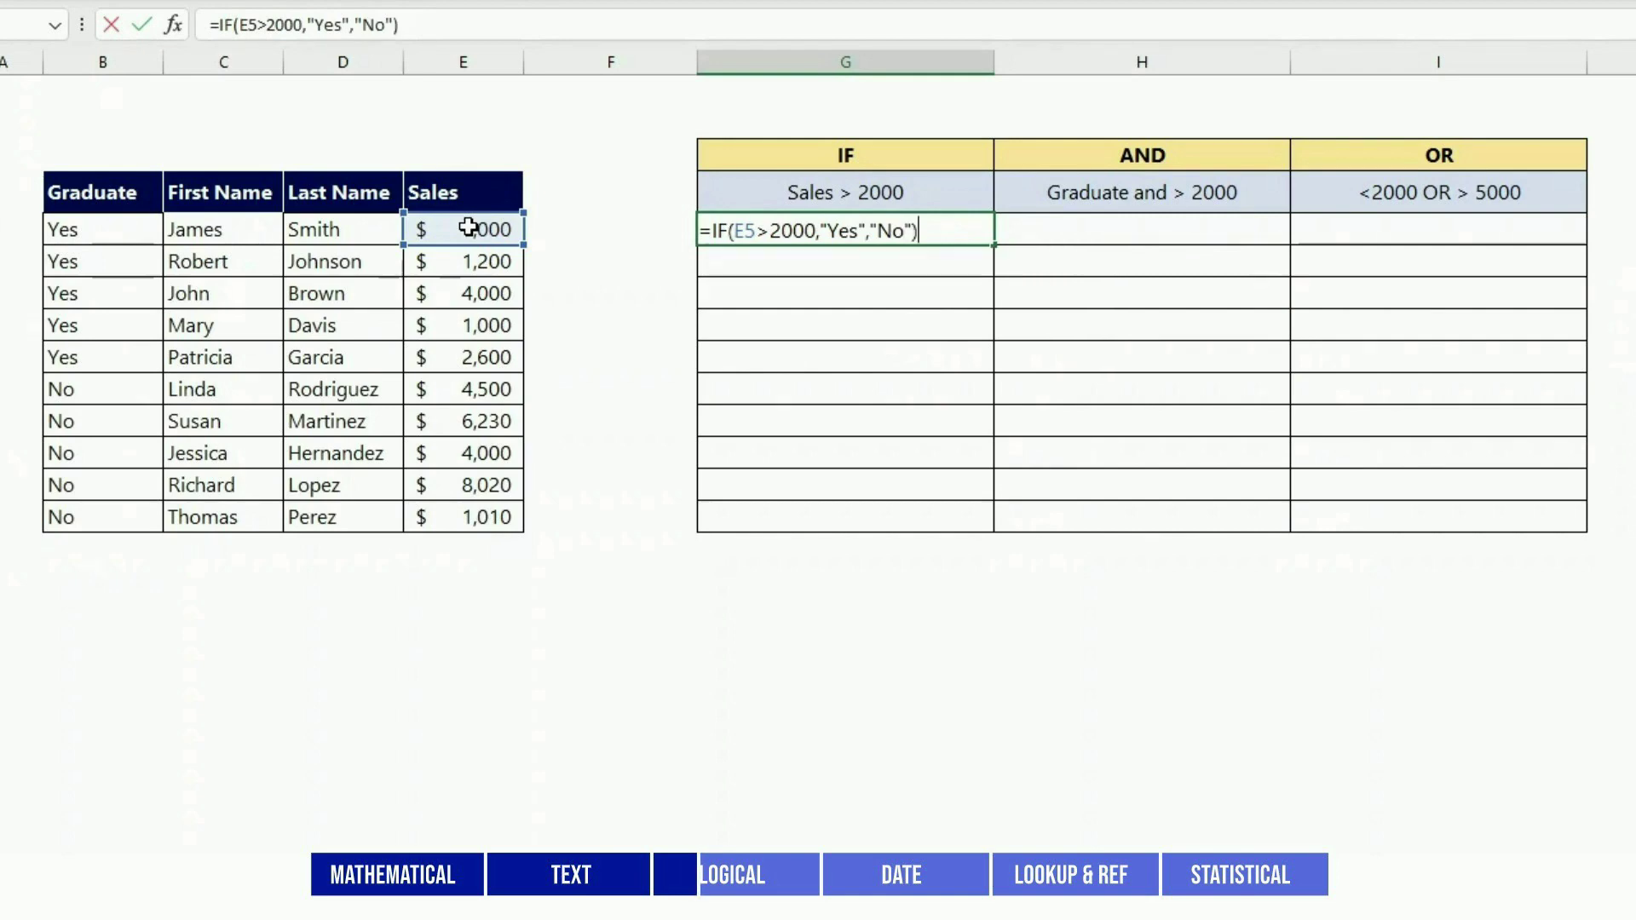
{"action": "key", "text": "ctrl+Return"}
{"action": "left_click_drag", "start_coordinate": [994, 243], "coordinate": [982, 519]}
- Enter =IF(AND(B5="Yes",E5>2000),"Yes","No") in the AND column and fill it down
{"action": "left_click", "coordinate": [1154, 223]}
{"action": "type", "text": "=IF(AND("}
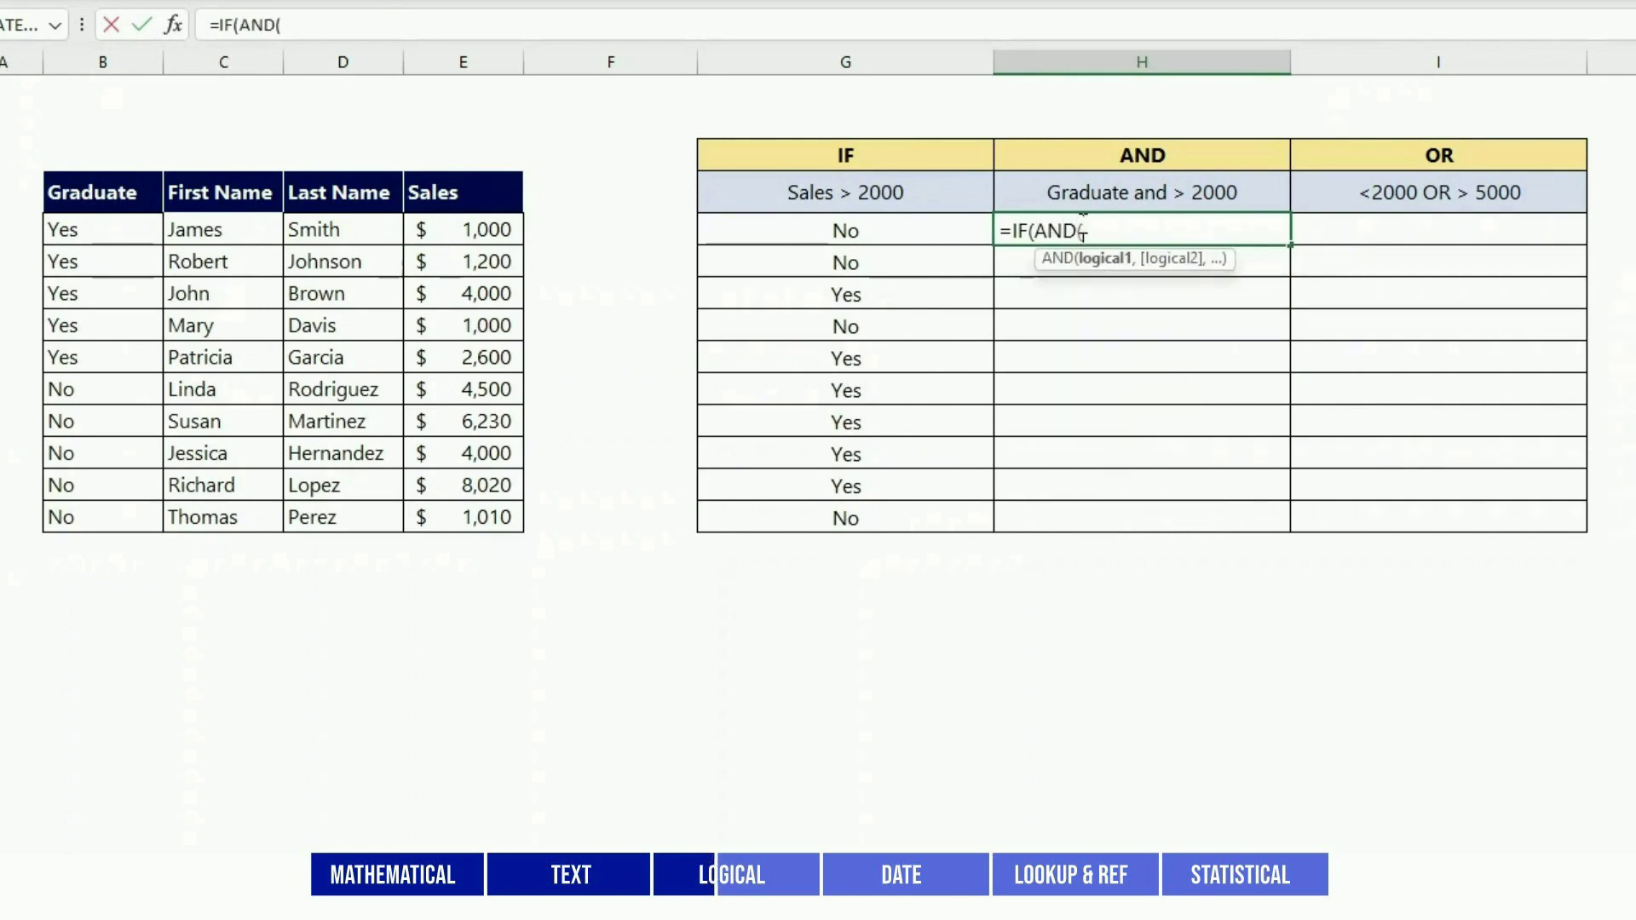
{"action": "left_click", "coordinate": [134, 233]}
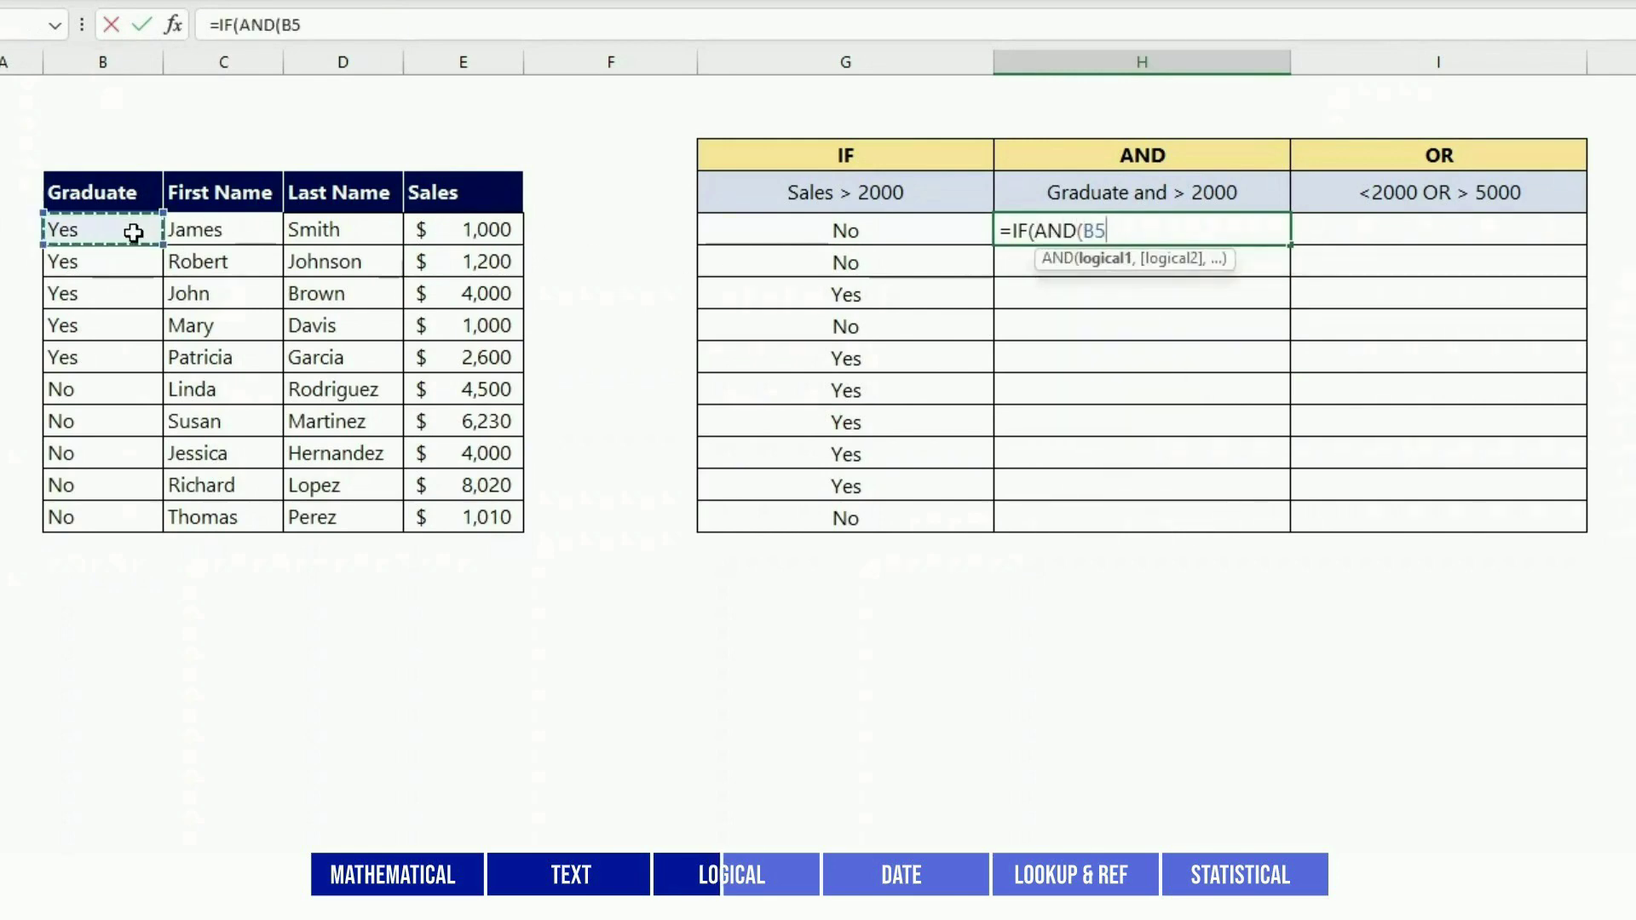
{"action": "type", "text": "=\"Yes"}
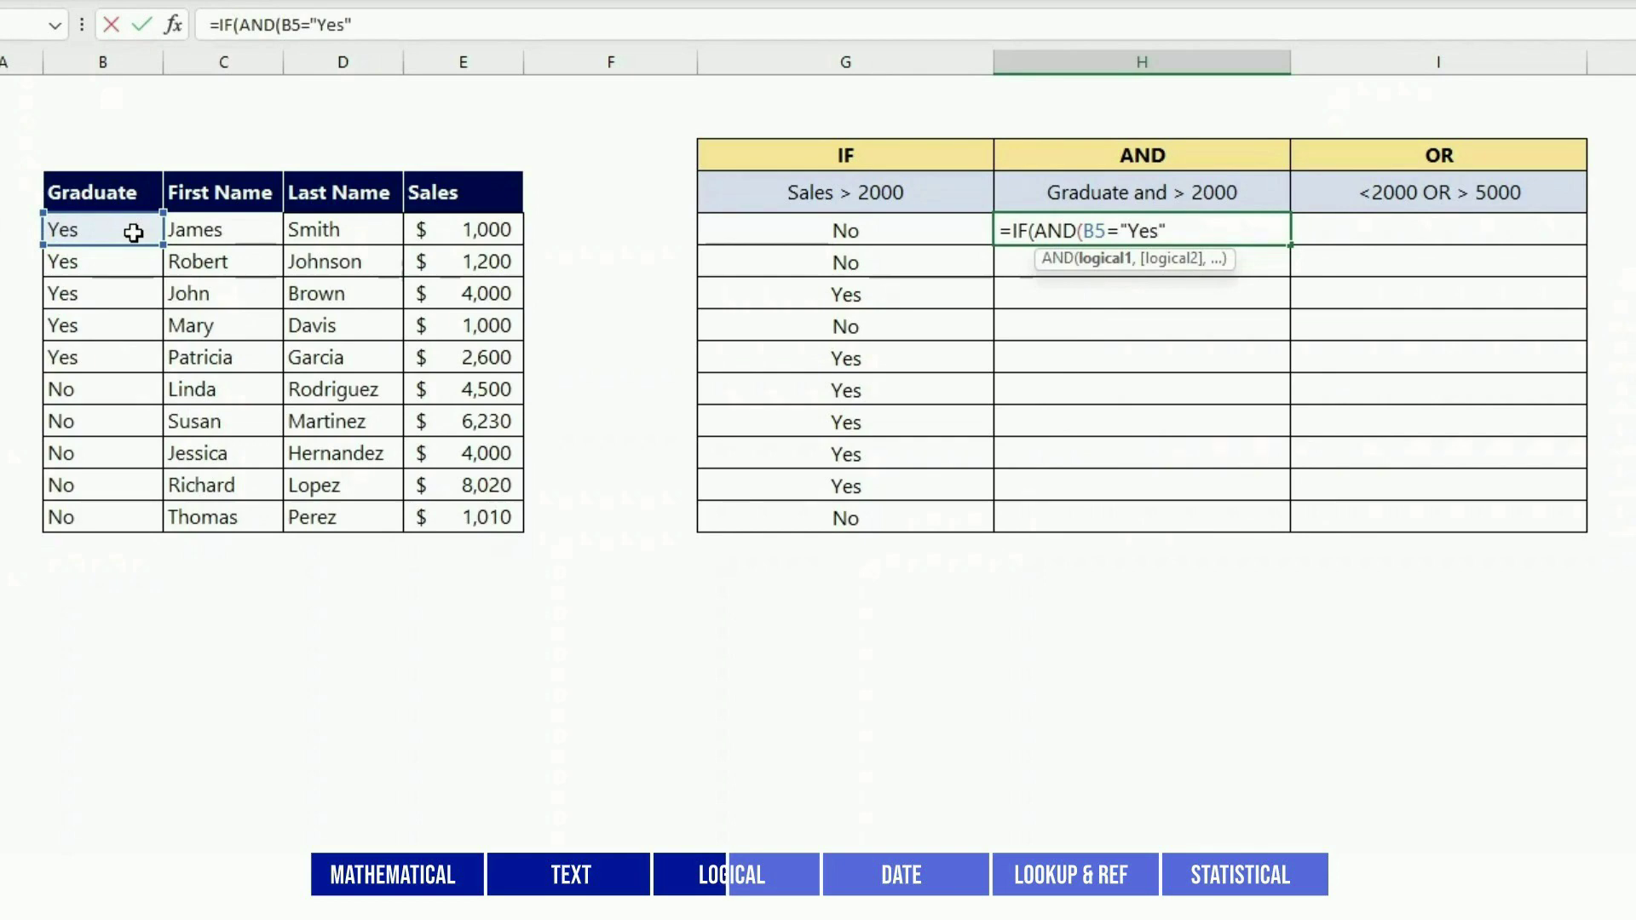
{"action": "type", "text": "\","}
{"action": "left_click", "coordinate": [460, 230]}
{"action": "type", "text": ">2000"}
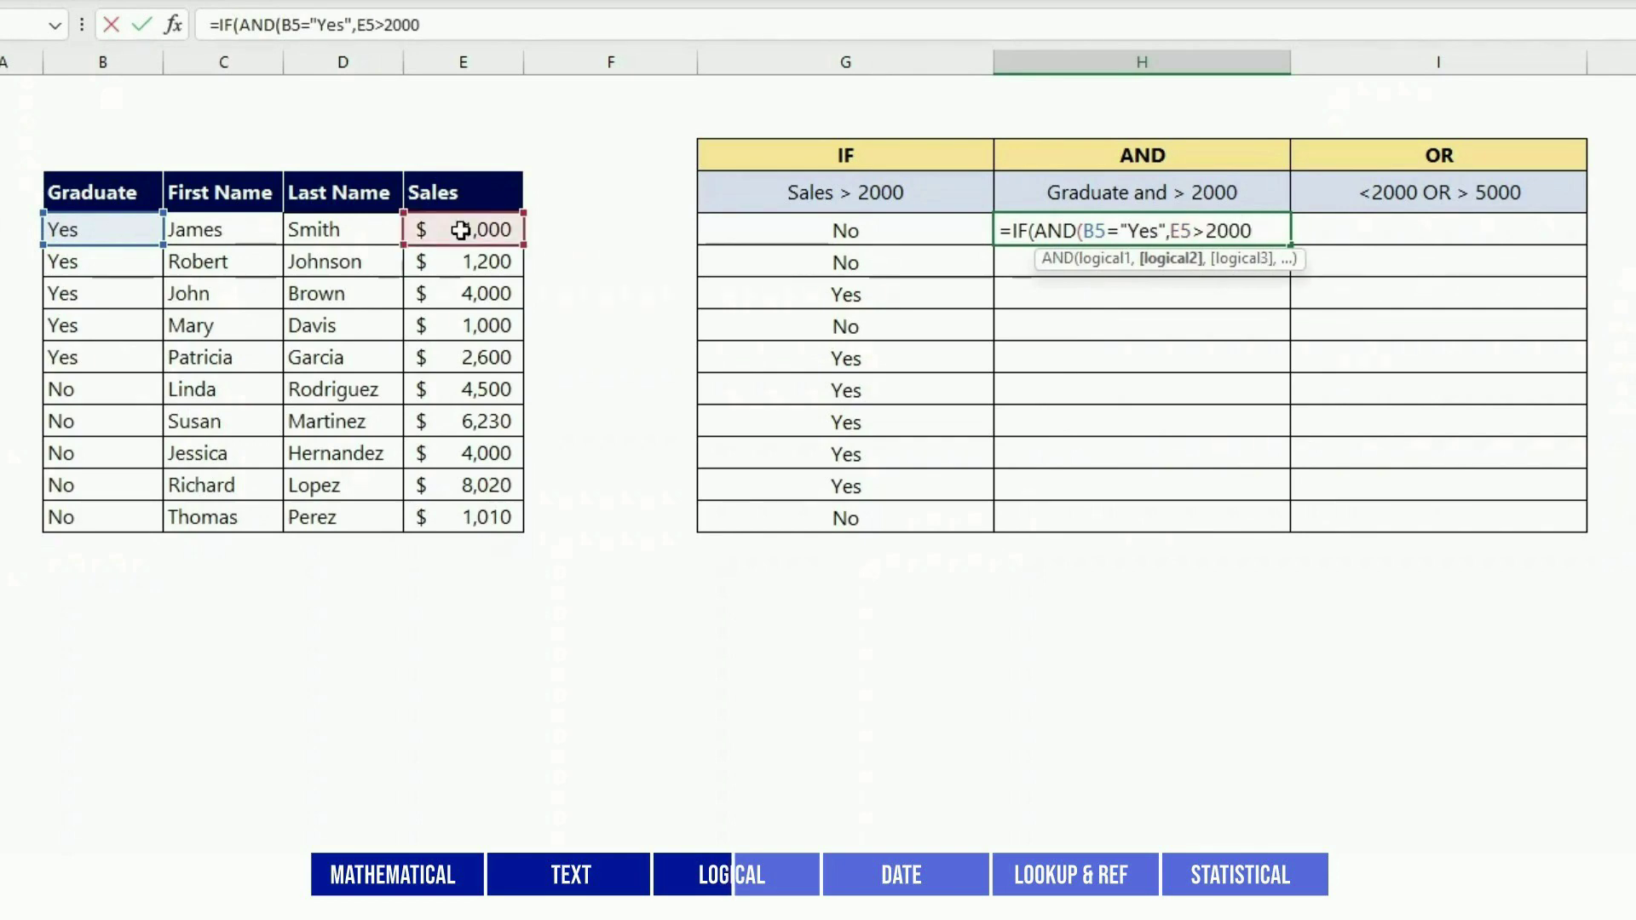
{"action": "type", "text": "),\"Yes\","}
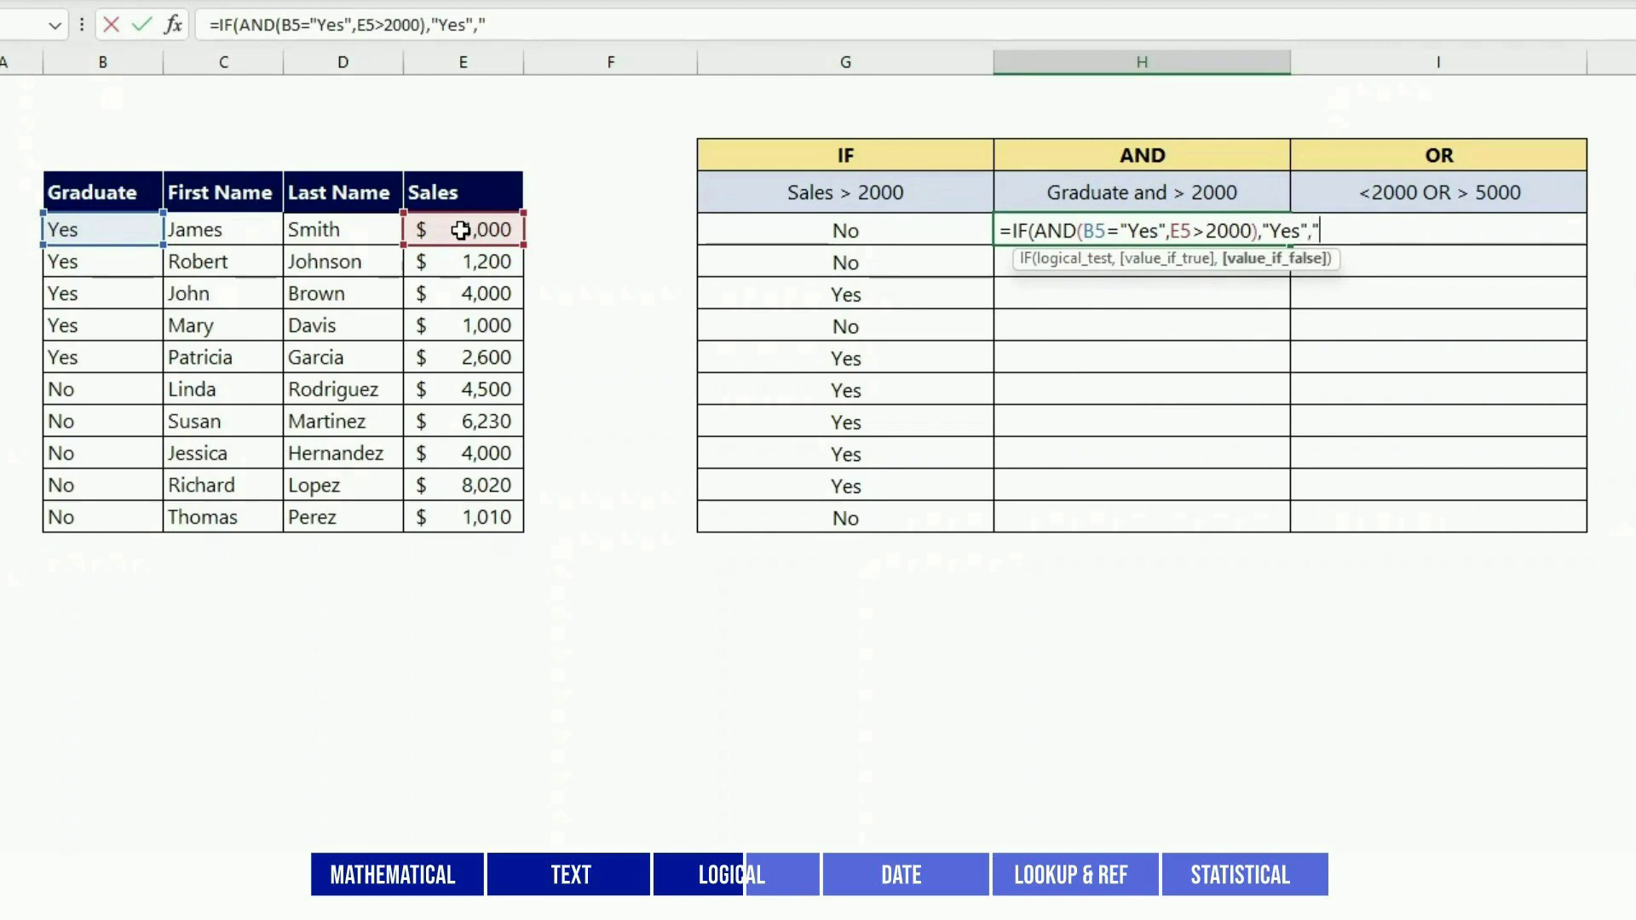
{"action": "type", "text": "\"No\")"}
{"action": "key", "text": "Return"}
{"action": "left_click", "coordinate": [1283, 237]}
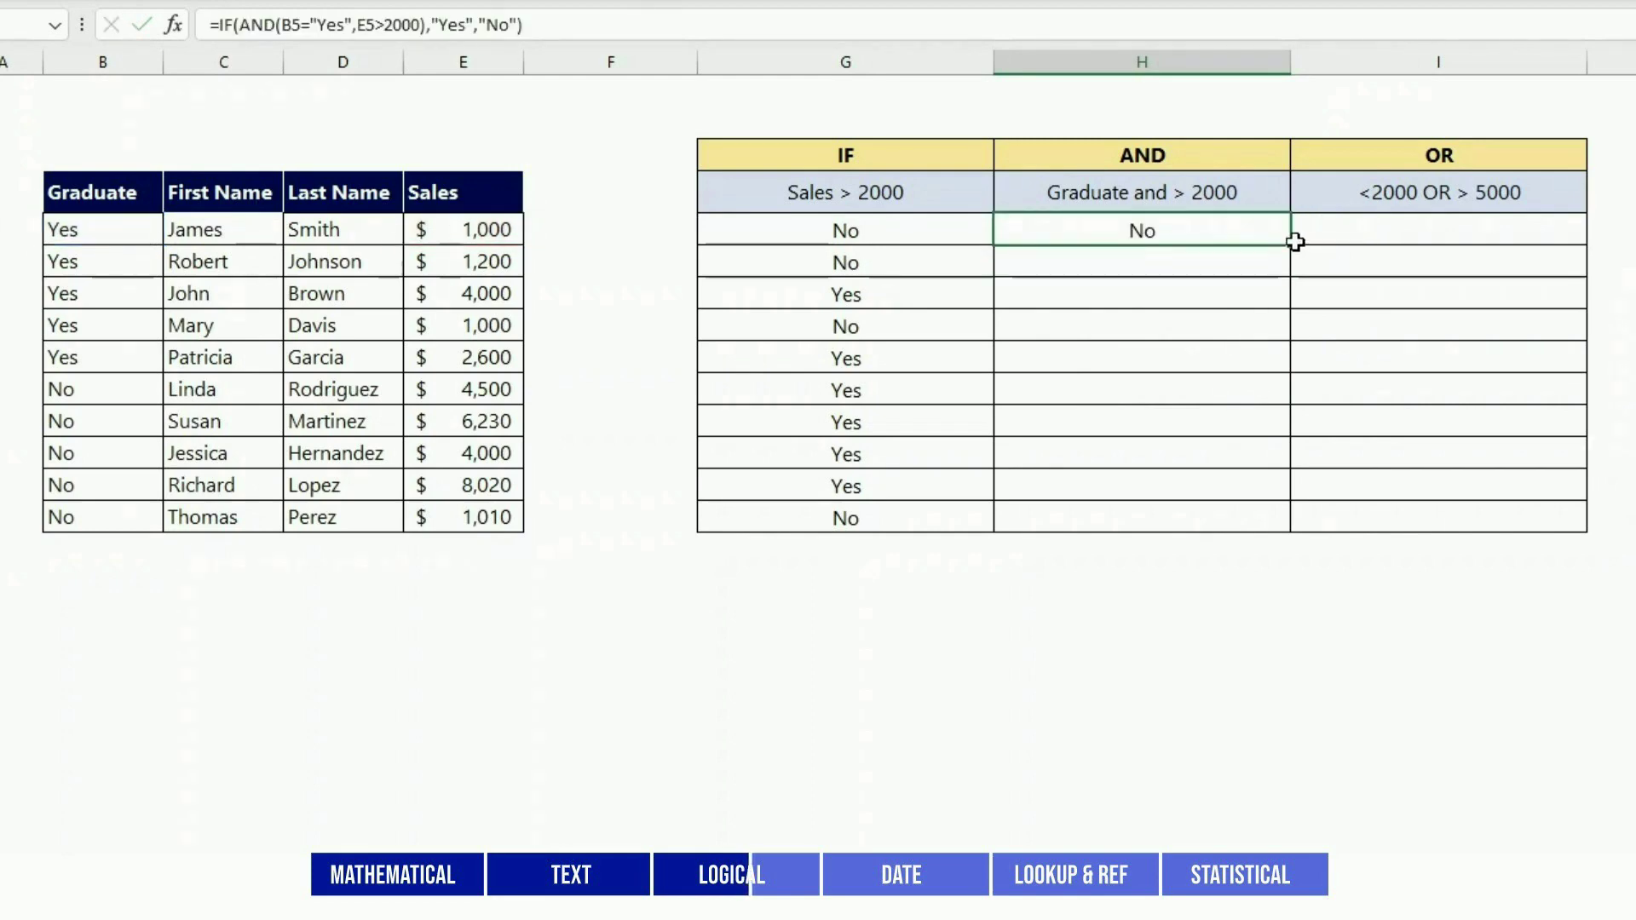
{"action": "left_click_drag", "start_coordinate": [1293, 247], "coordinate": [1308, 522]}
- Enter =IF(OR(E5<2000,E5>5000),"Yes","No") in the first OR cell
{"action": "left_click", "coordinate": [1432, 231]}
{"action": "type", "text": "=if("}
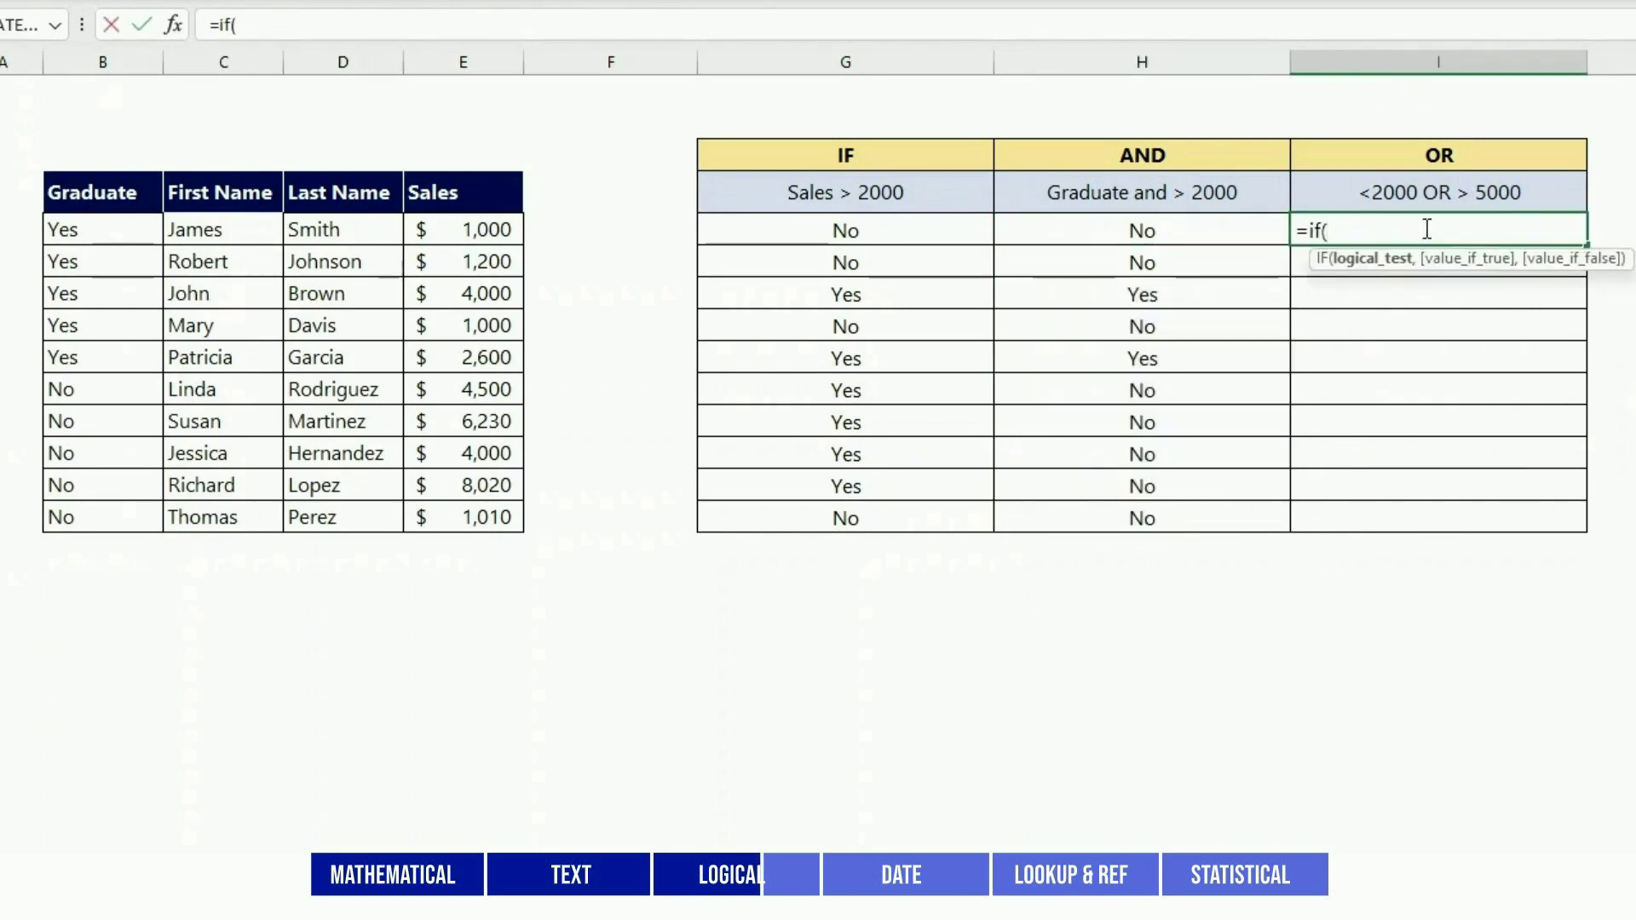
{"action": "type", "text": "OR("}
{"action": "left_click", "coordinate": [454, 235]}
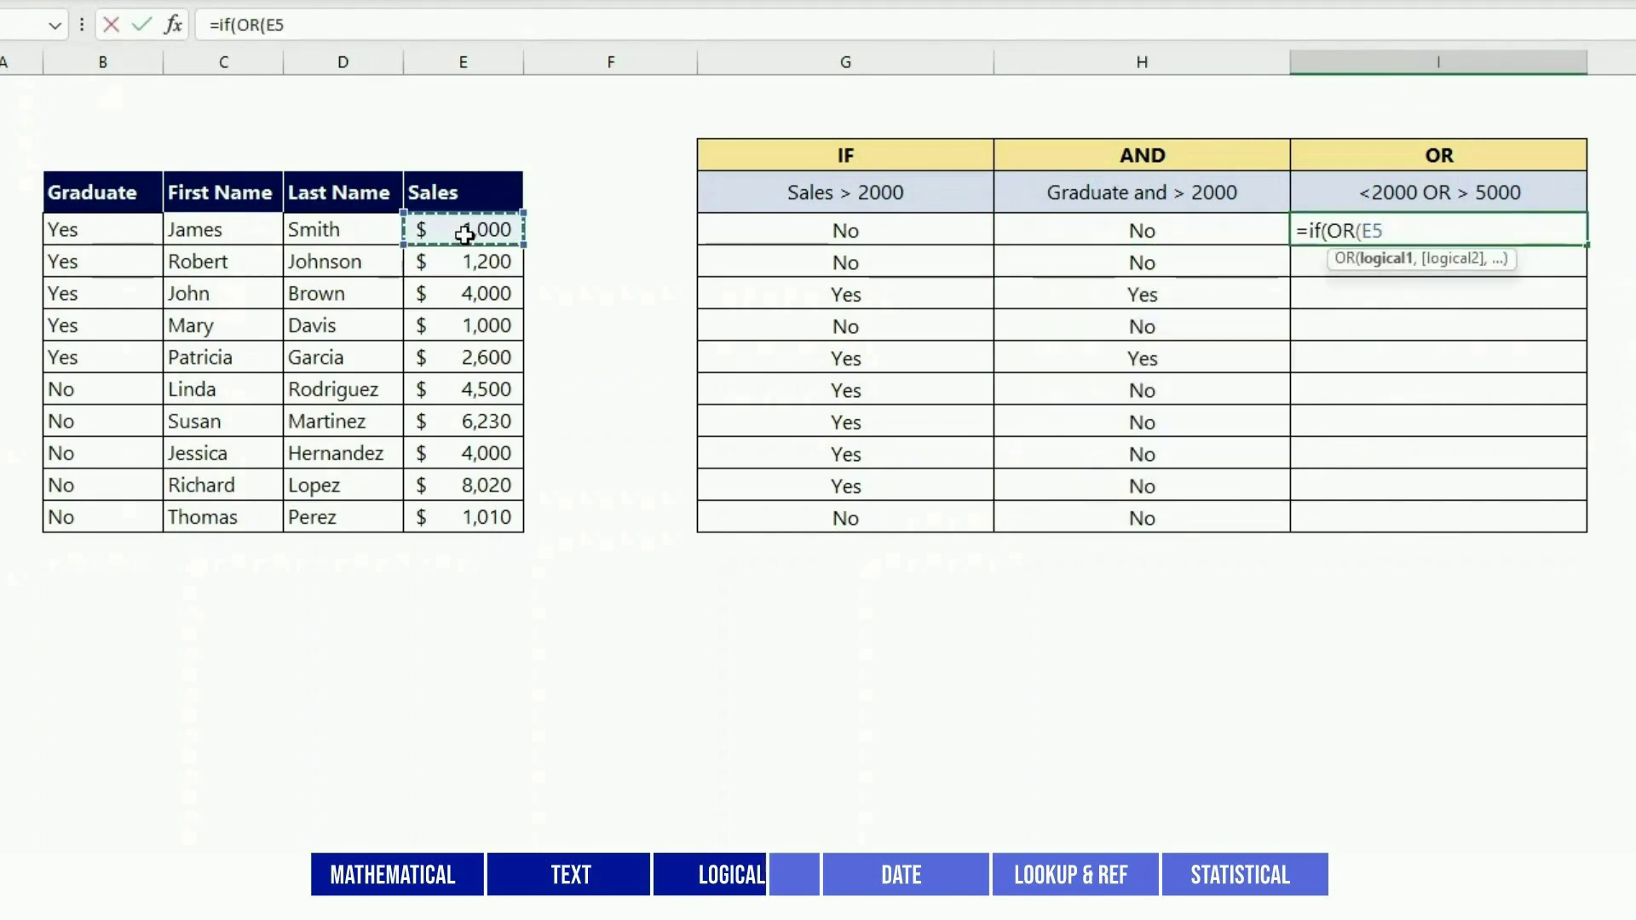
{"action": "type", "text": "<2000,"}
{"action": "left_click", "coordinate": [465, 235]}
{"action": "type", "text": ">5000"}
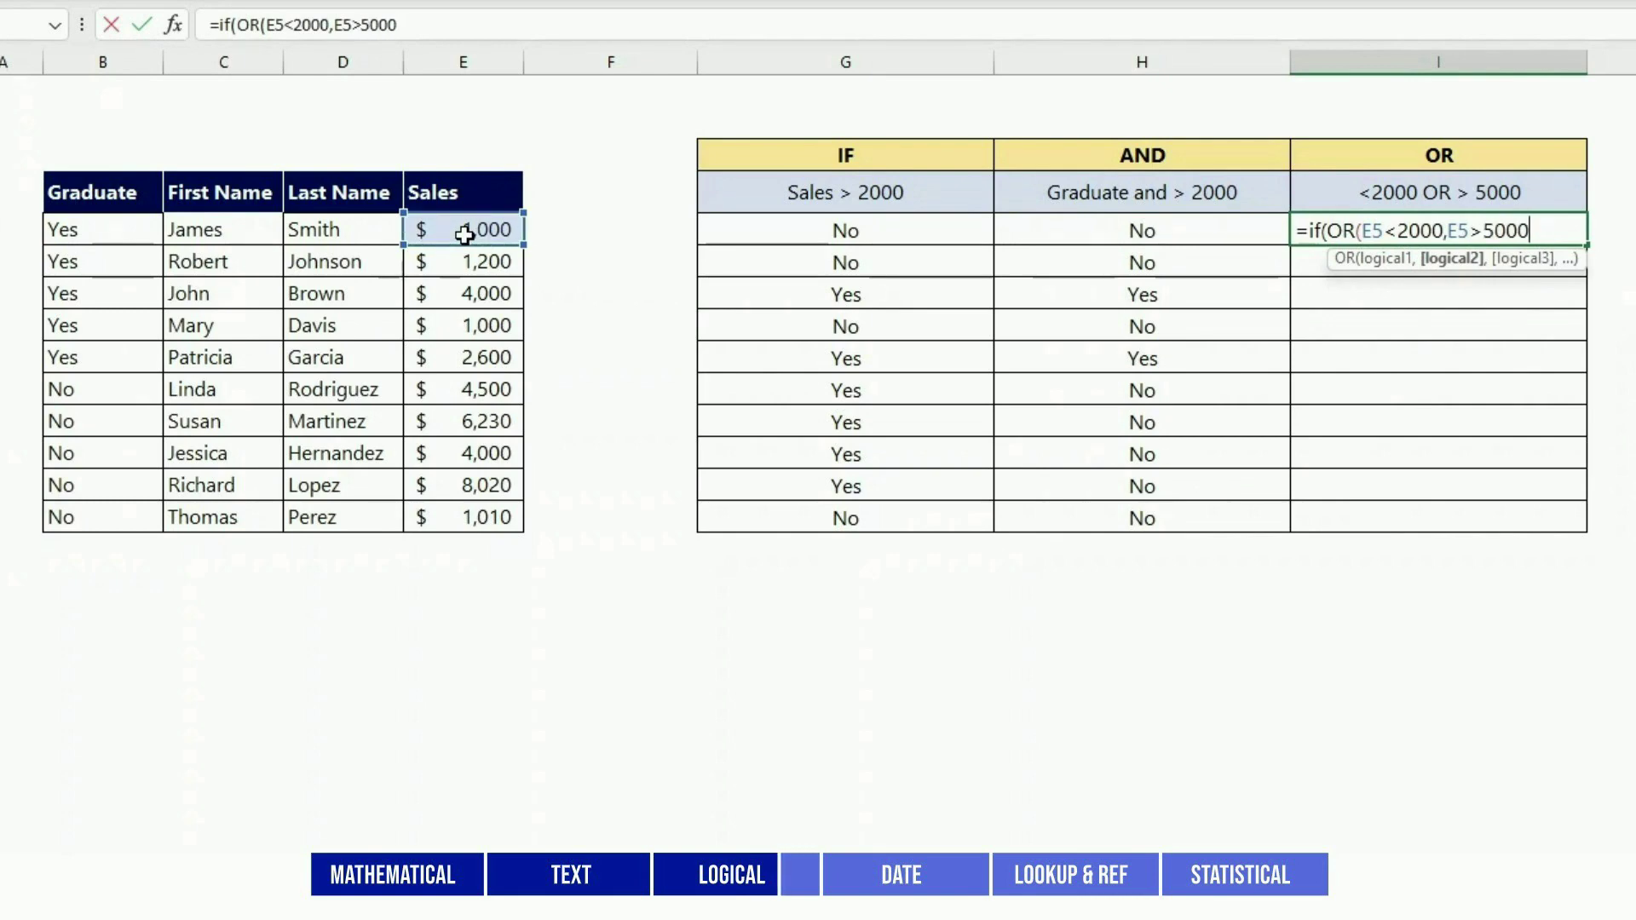
{"action": "type", "text": "),\"Yes\",\"N"}
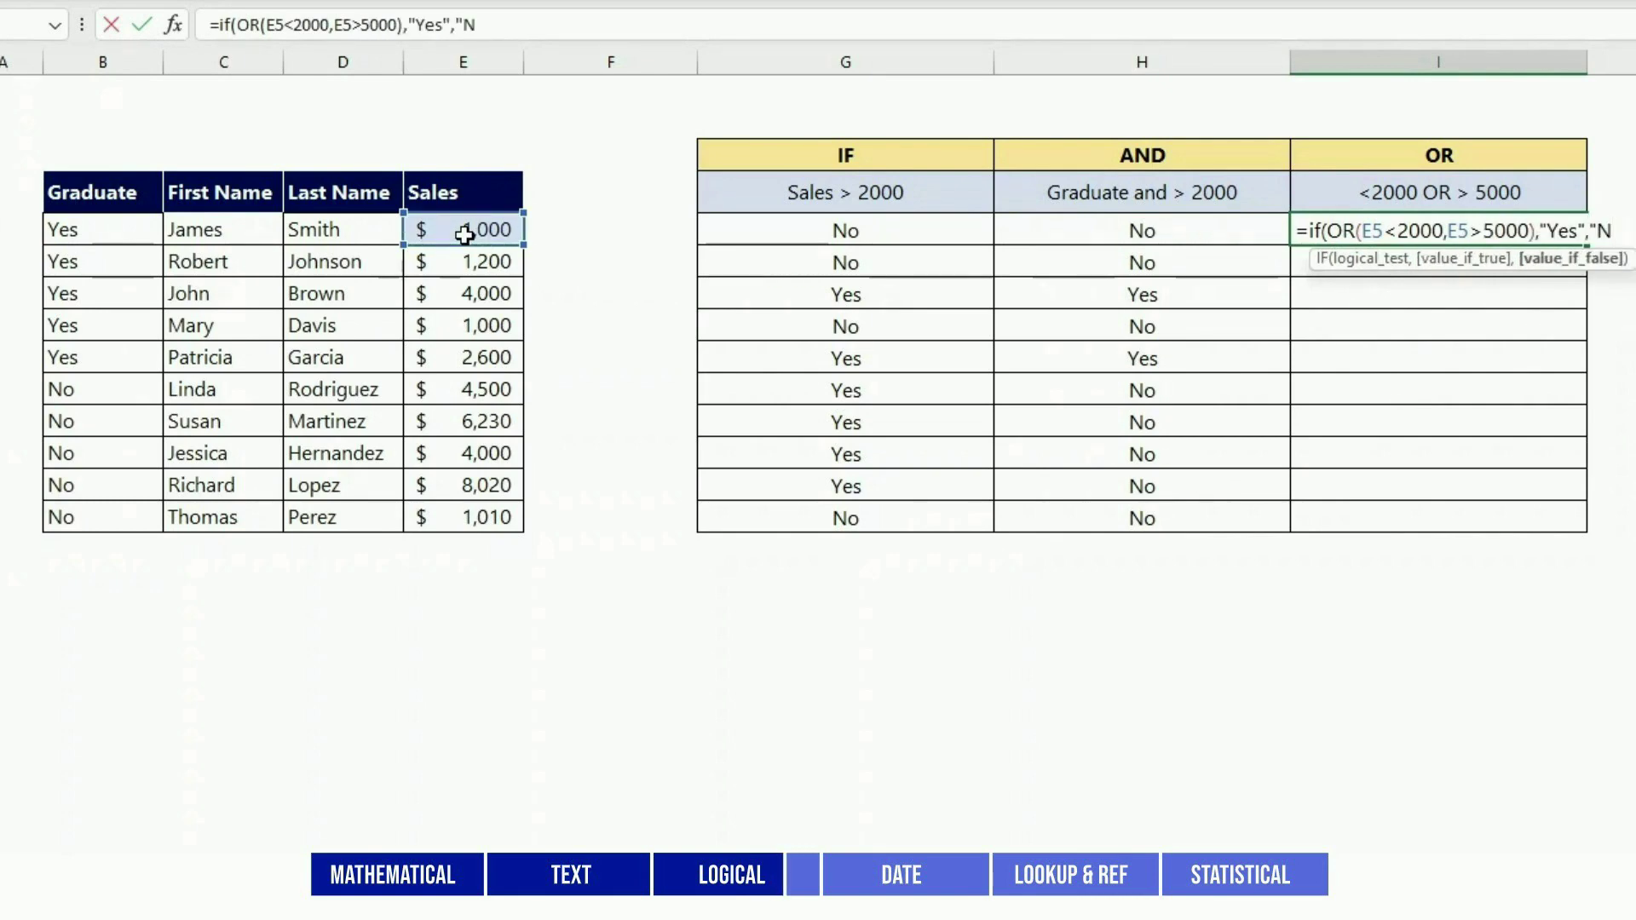
{"action": "type", "text": "o\")"}
{"action": "key", "text": "Return"}
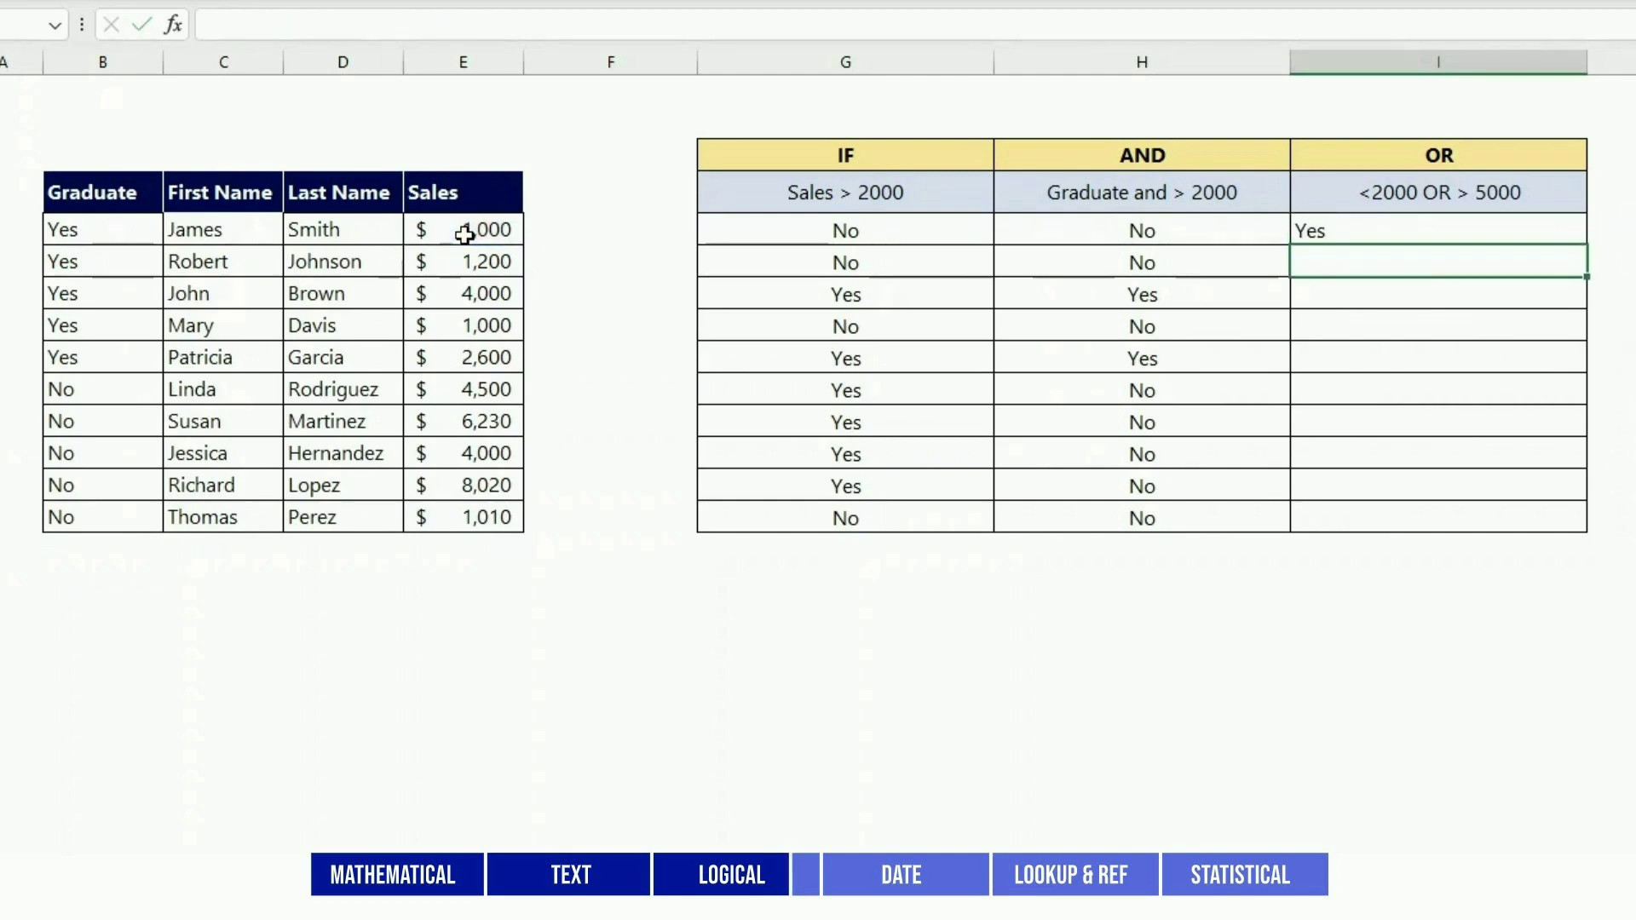
- Centre the first OR result and fill the OR formula down all ten rows
{"action": "key", "text": "Up"}
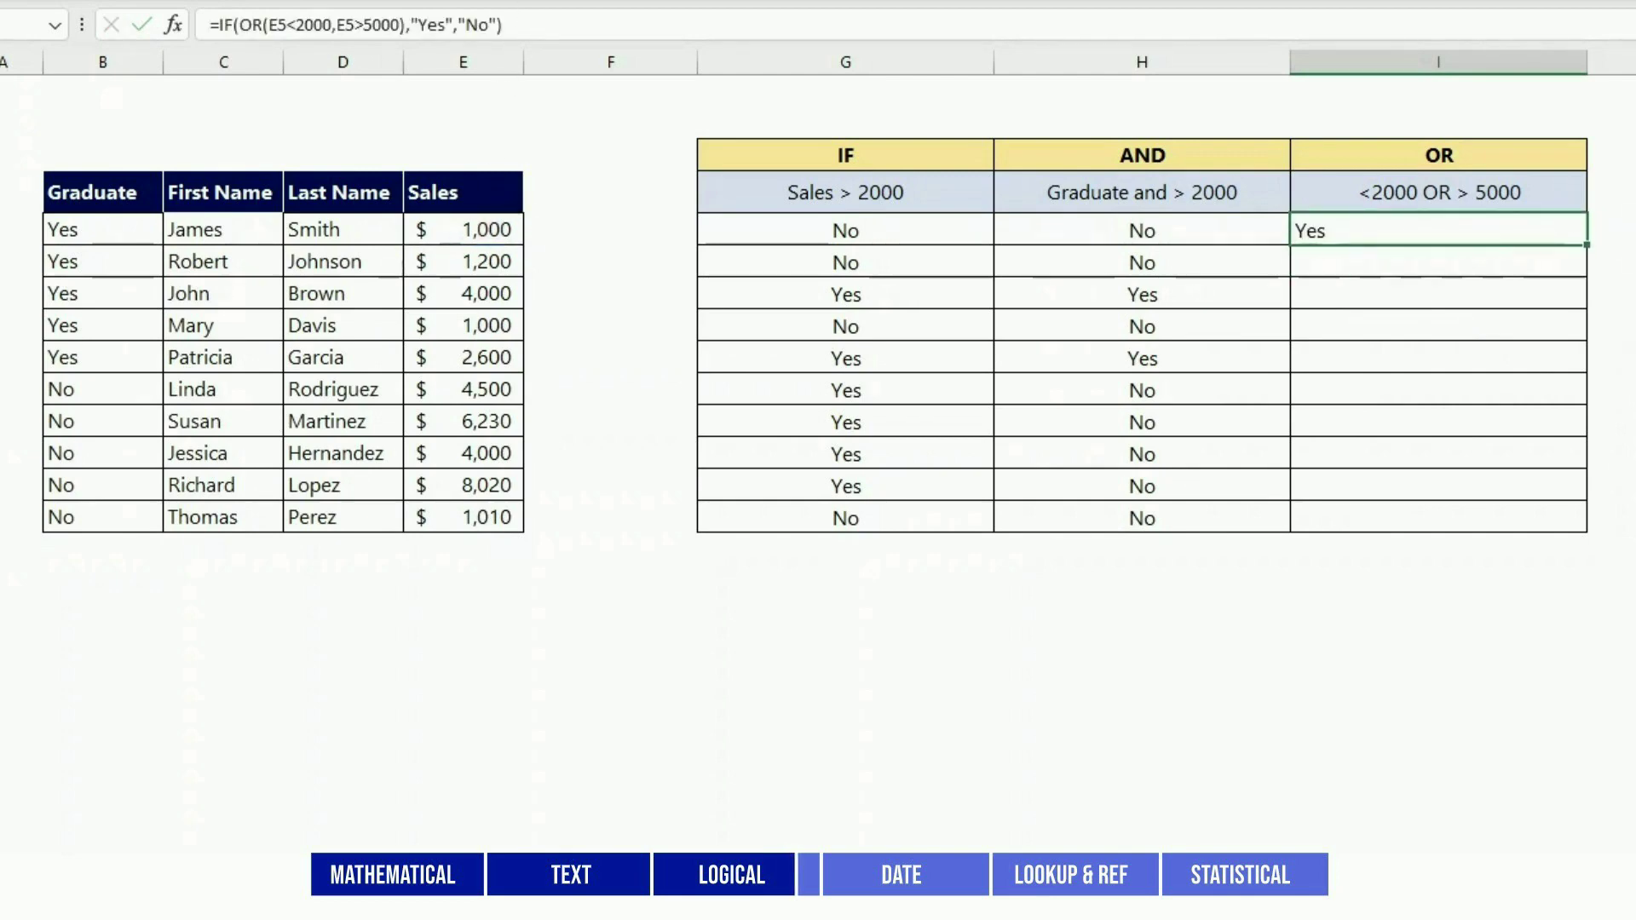
{"action": "key", "text": "alt+h"}
{"action": "key", "text": "a"}
{"action": "key", "text": "c"}
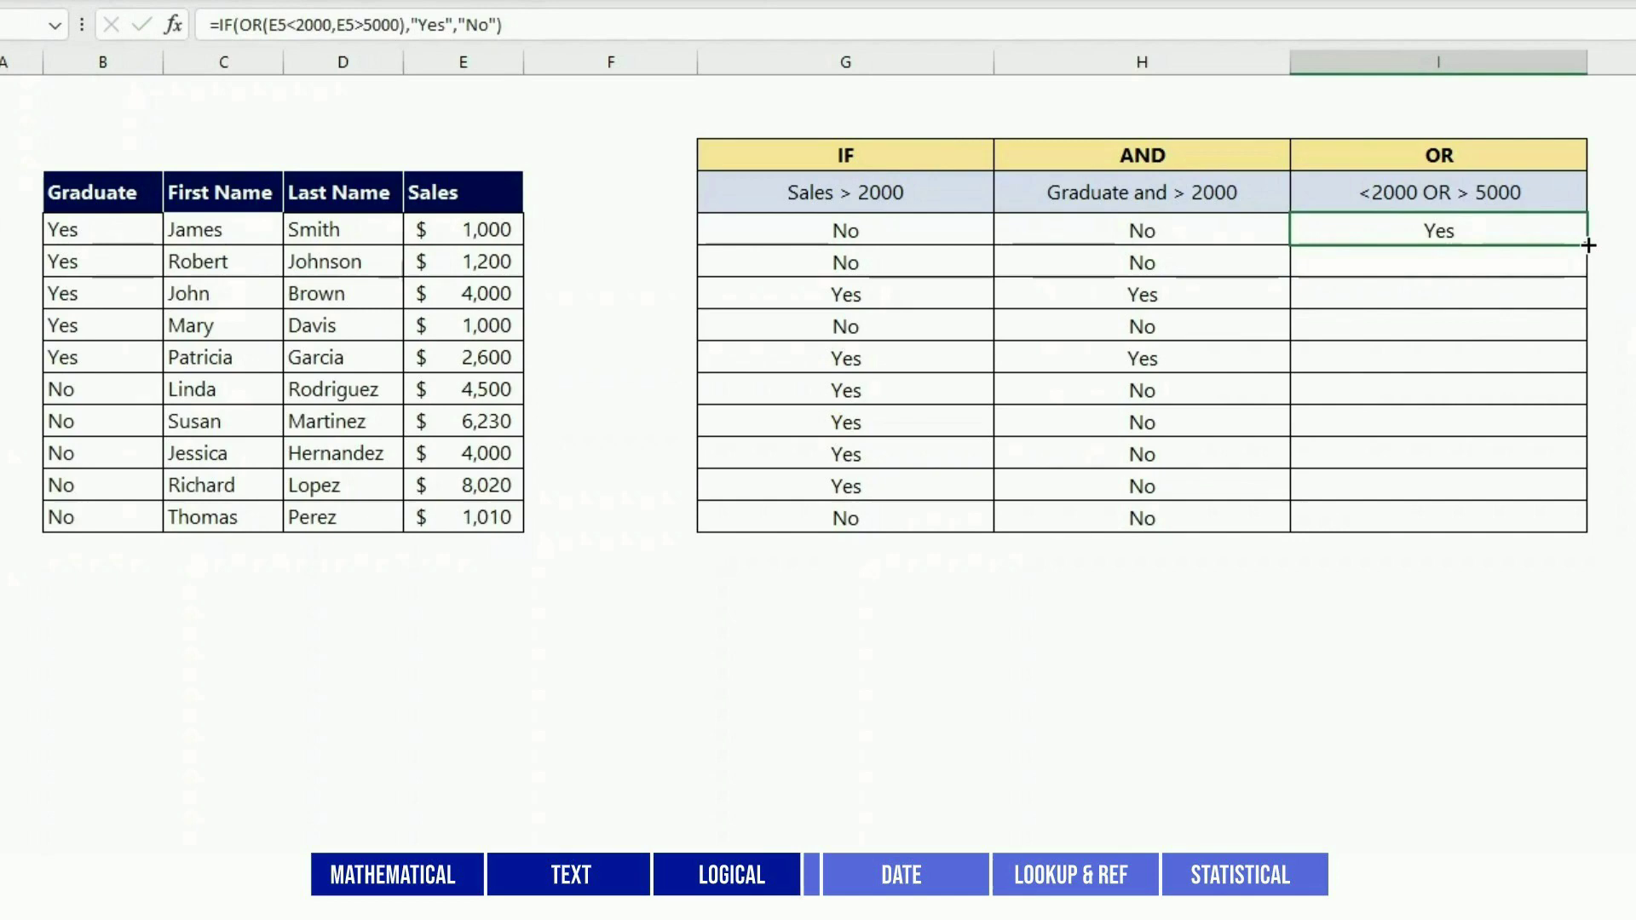
{"action": "left_click_drag", "start_coordinate": [1587, 246], "coordinate": [1586, 529]}
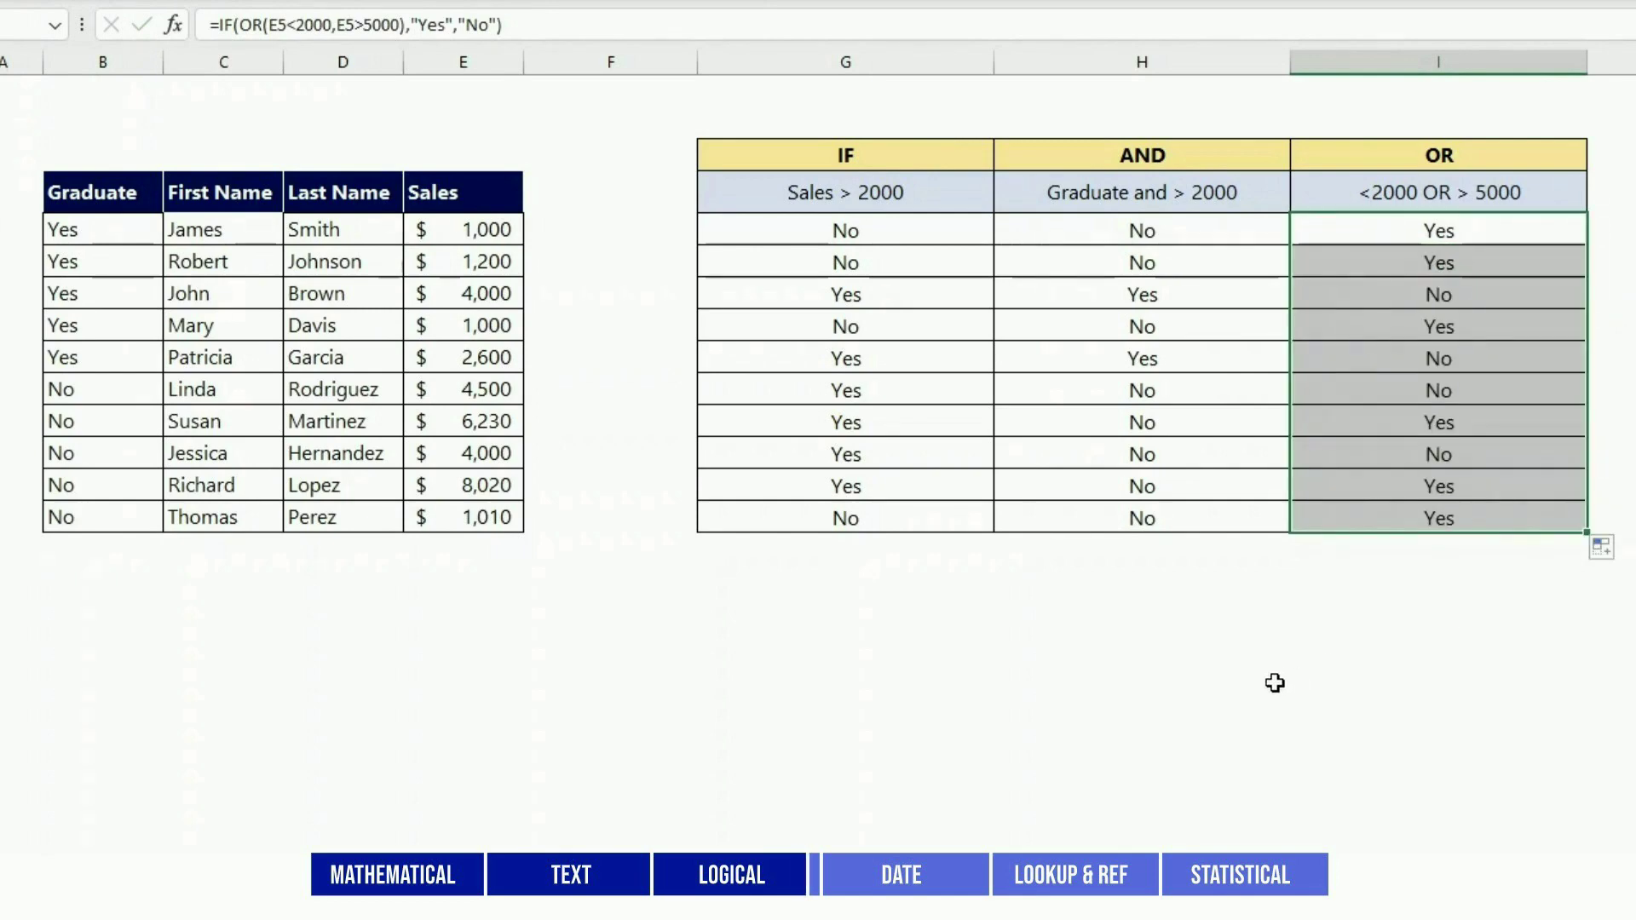
{"action": "left_click", "coordinate": [1253, 673]}
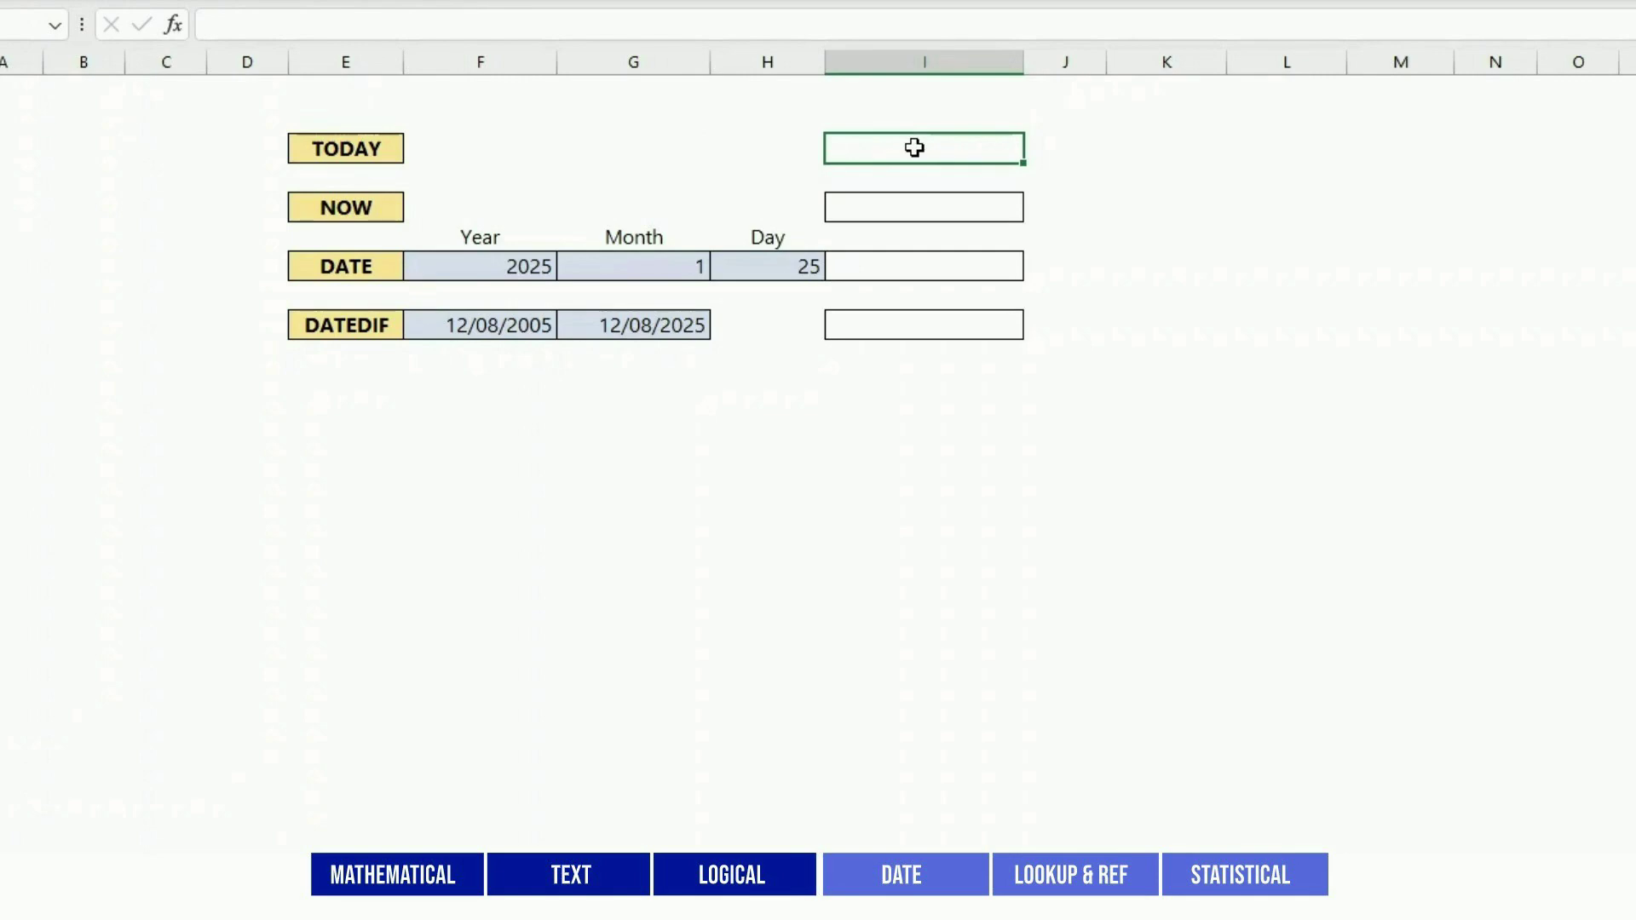
- Enter =TODAY() in the TODAY result cell, showing 19/08/2023
{"action": "double_click", "coordinate": [915, 148]}
{"action": "type", "text": "=TODAY()"}
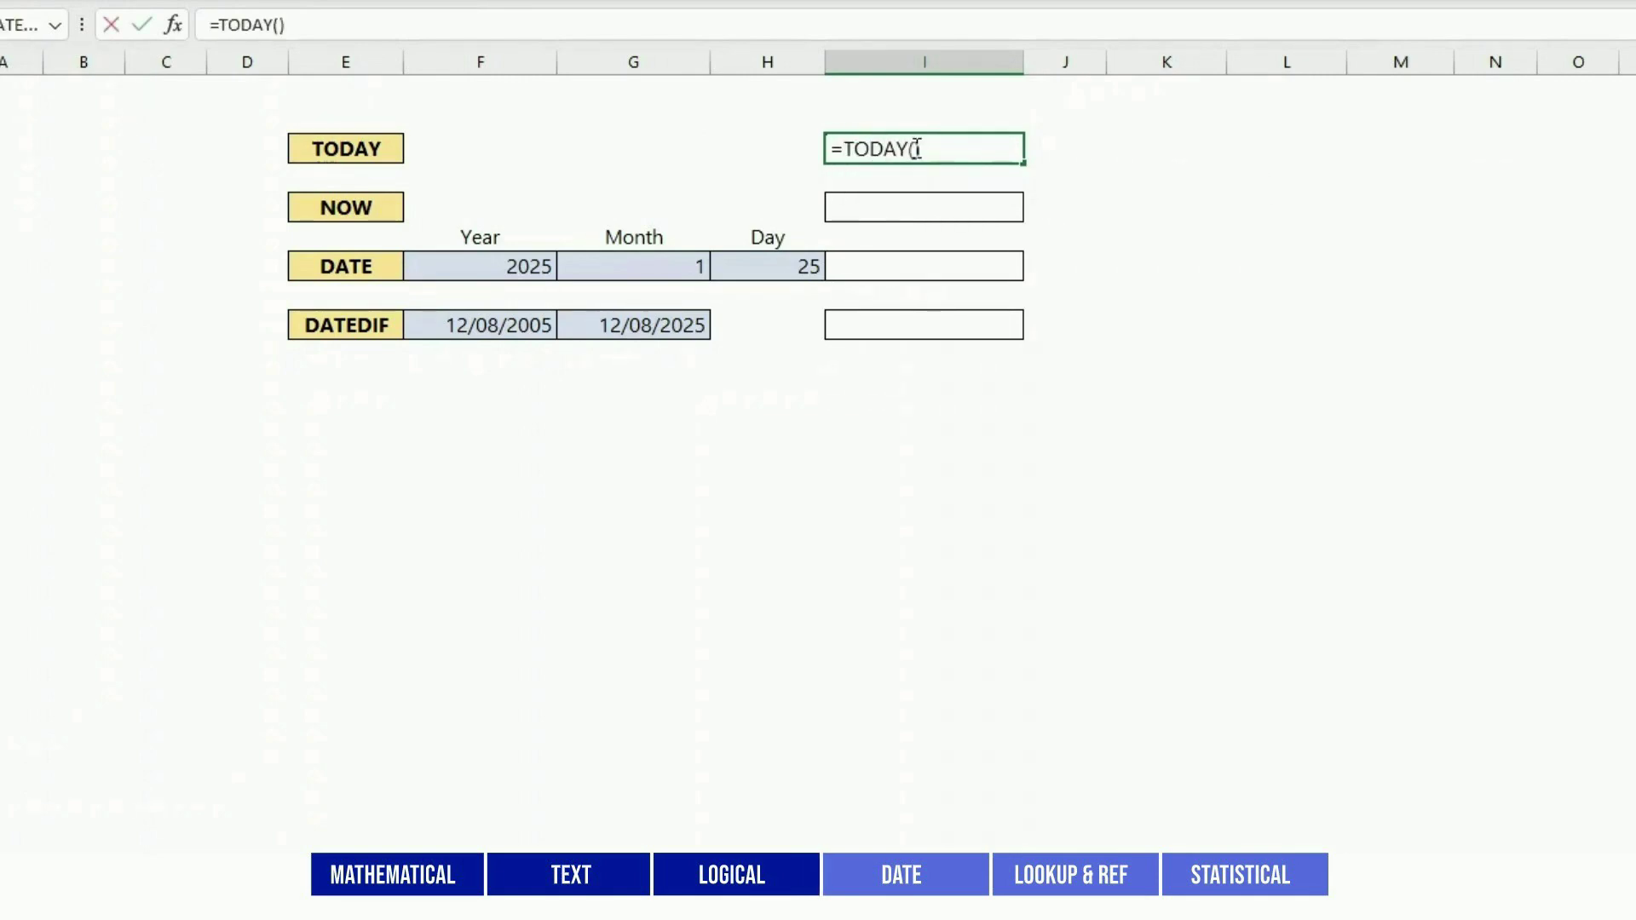
{"action": "key", "text": "Return"}
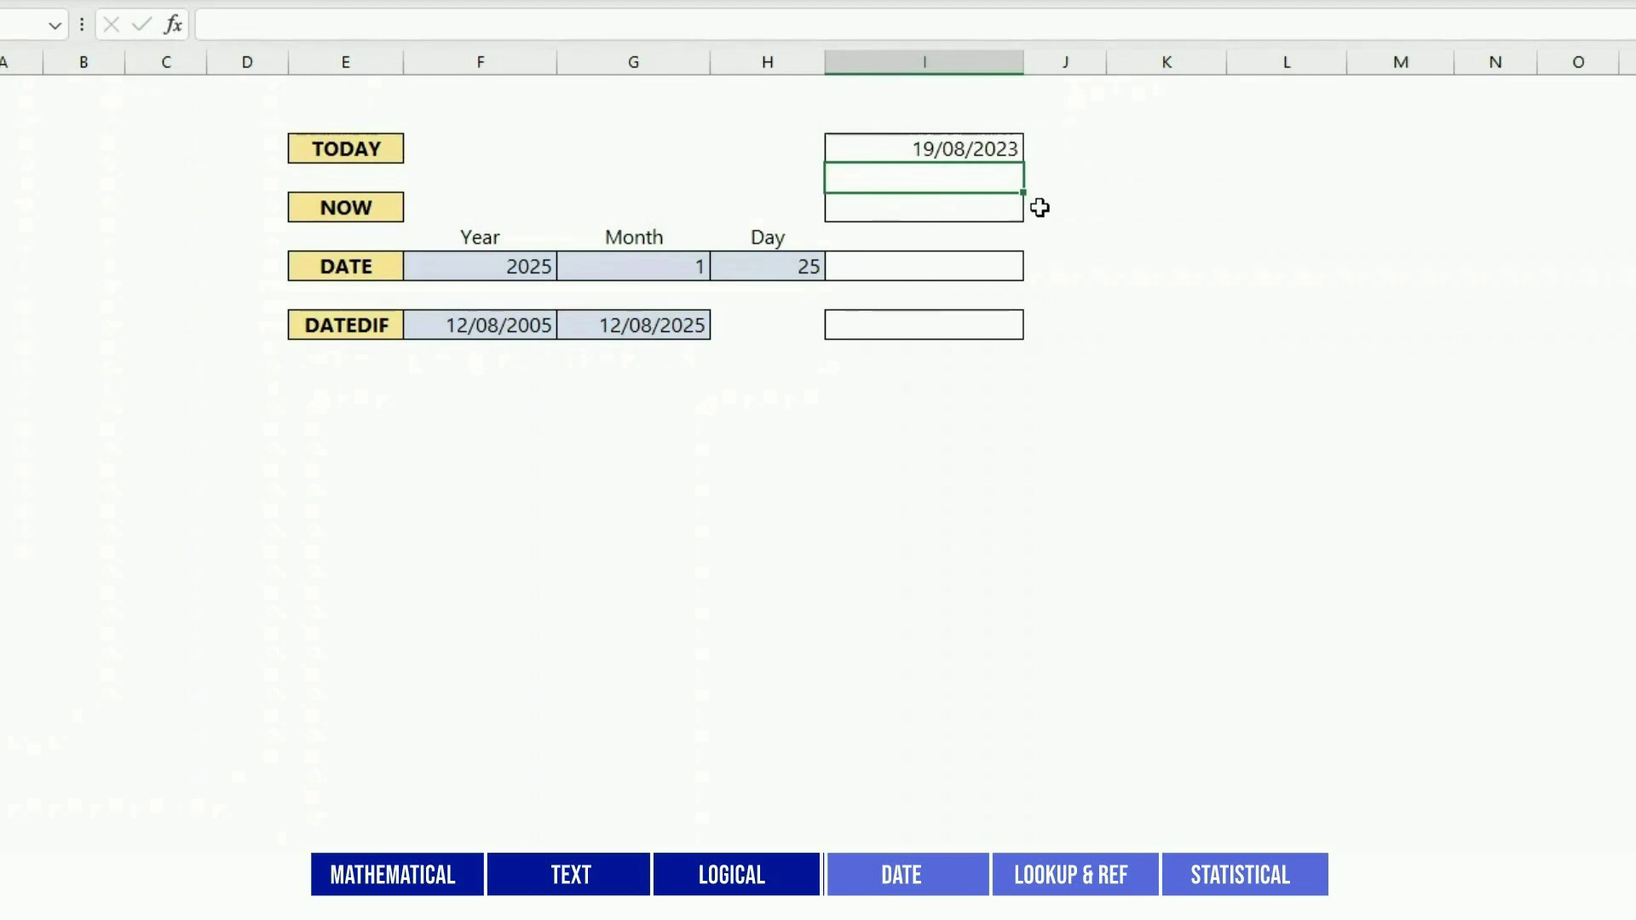
- Enter =NOW() in the NOW result cell, showing 19/08/2023 15:29
{"action": "left_click", "coordinate": [983, 213]}
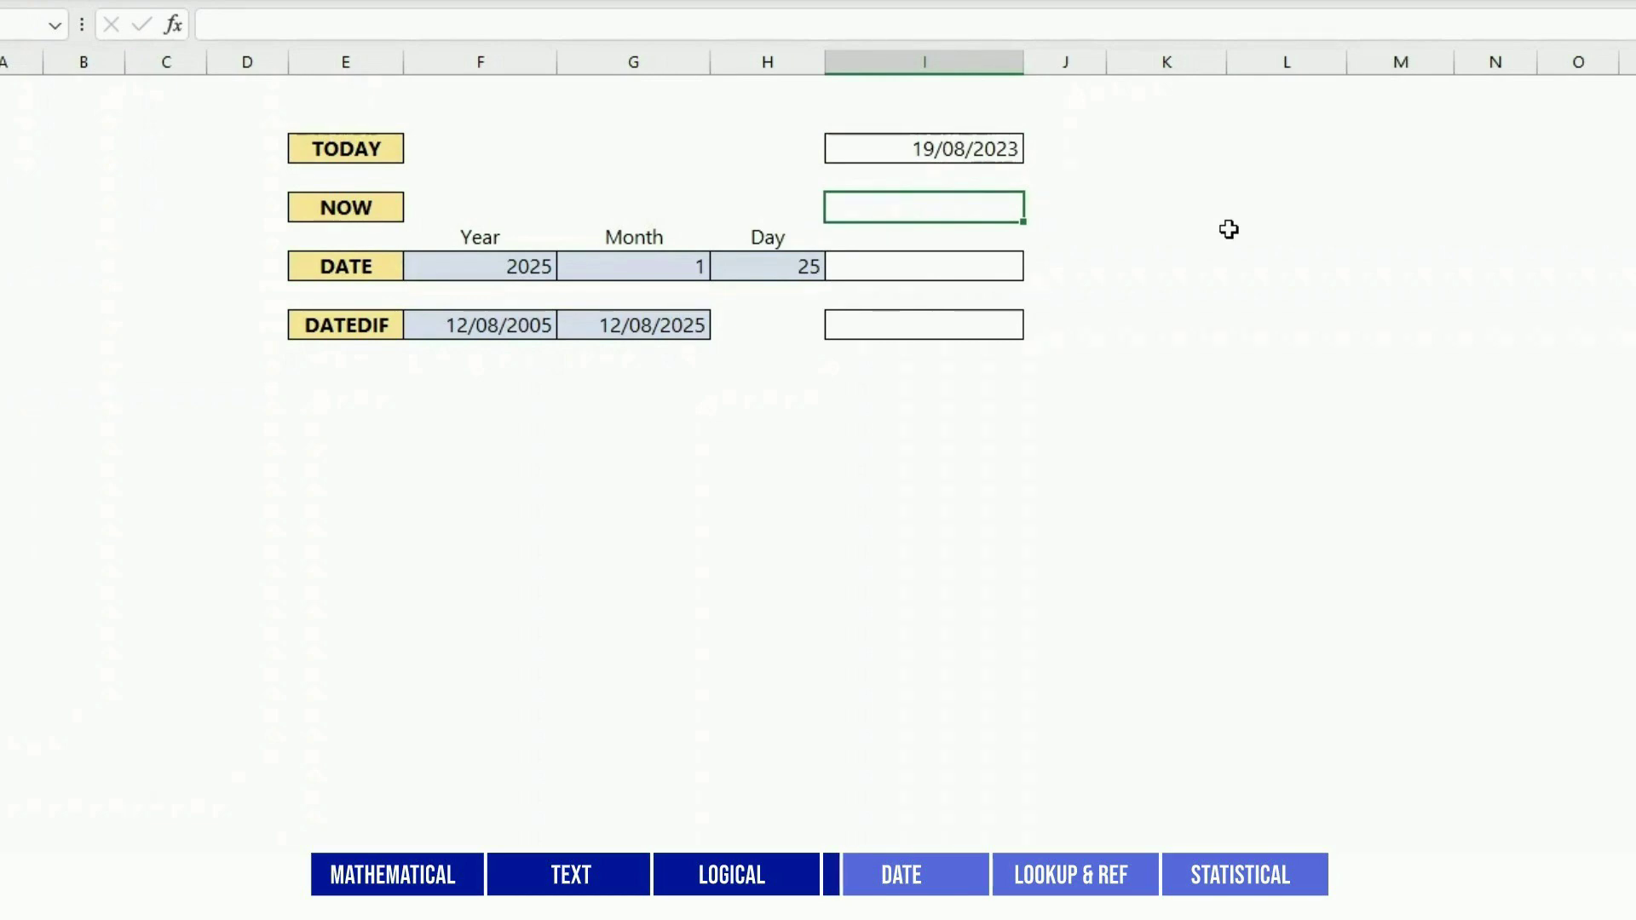
{"action": "type", "text": "=N"}
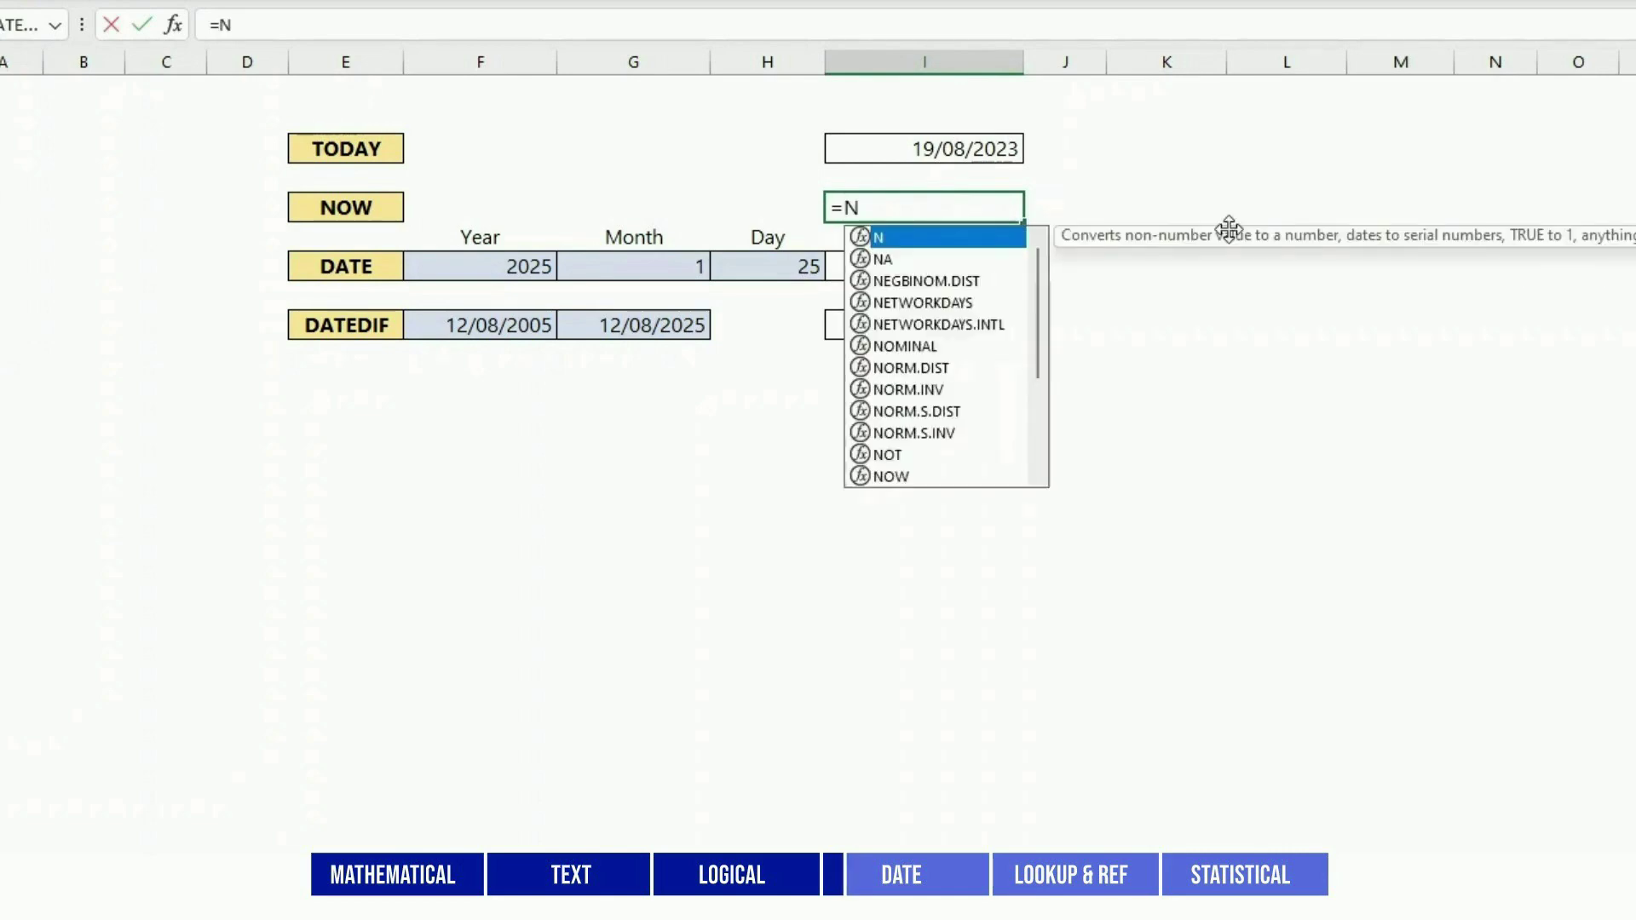
{"action": "type", "text": "OW()"}
{"action": "key", "text": "Return"}
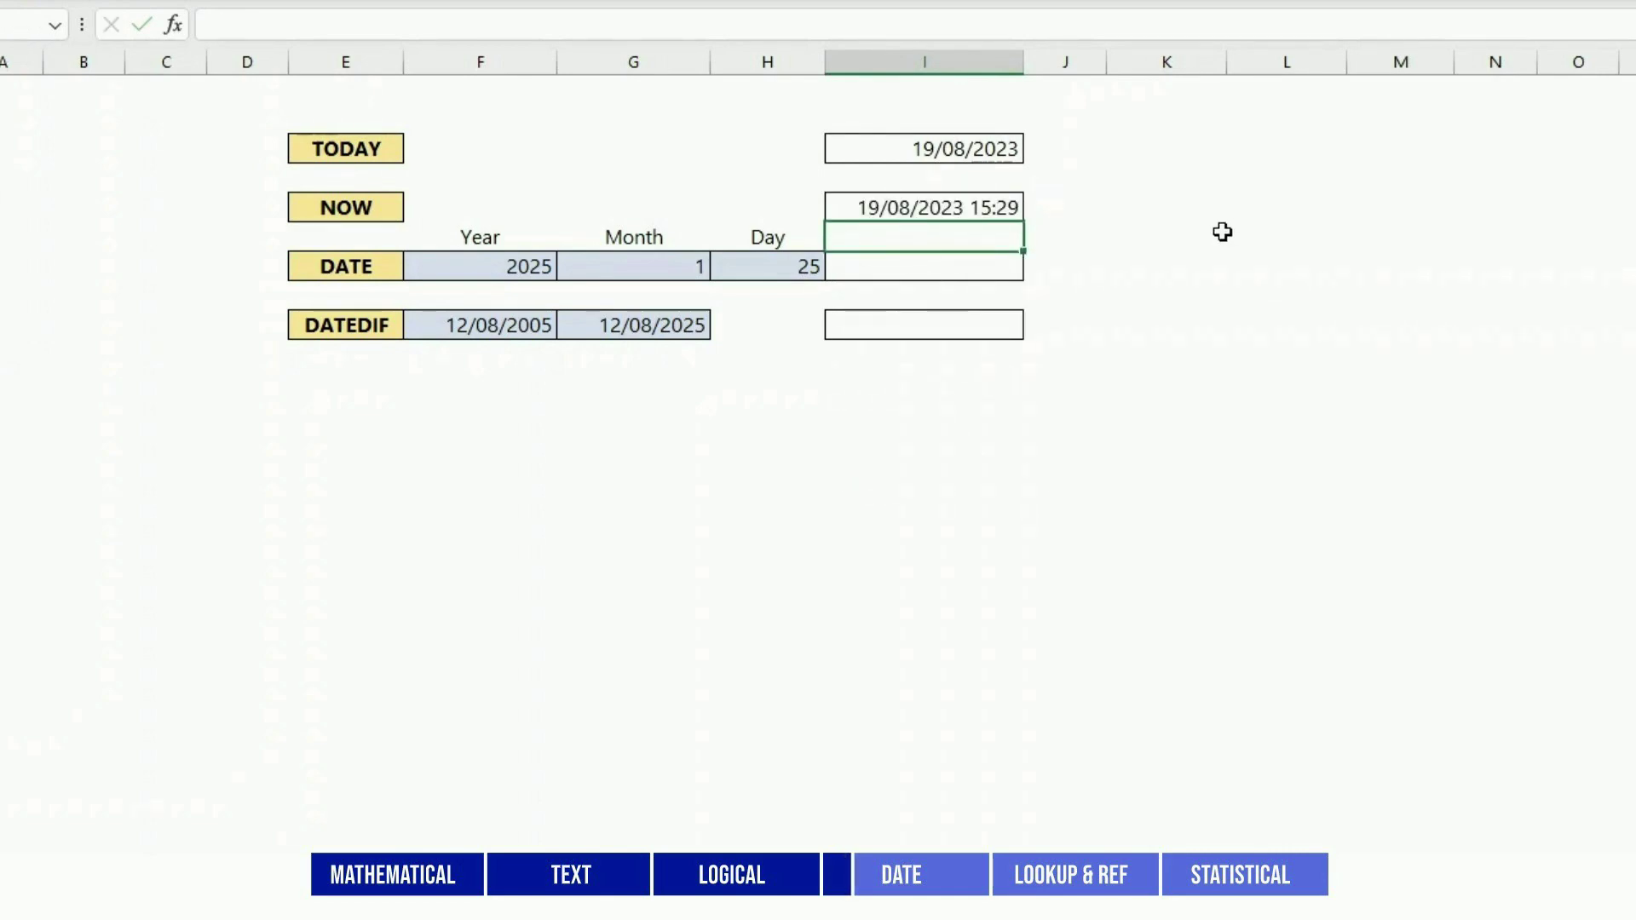
{"action": "left_click", "coordinate": [985, 267]}
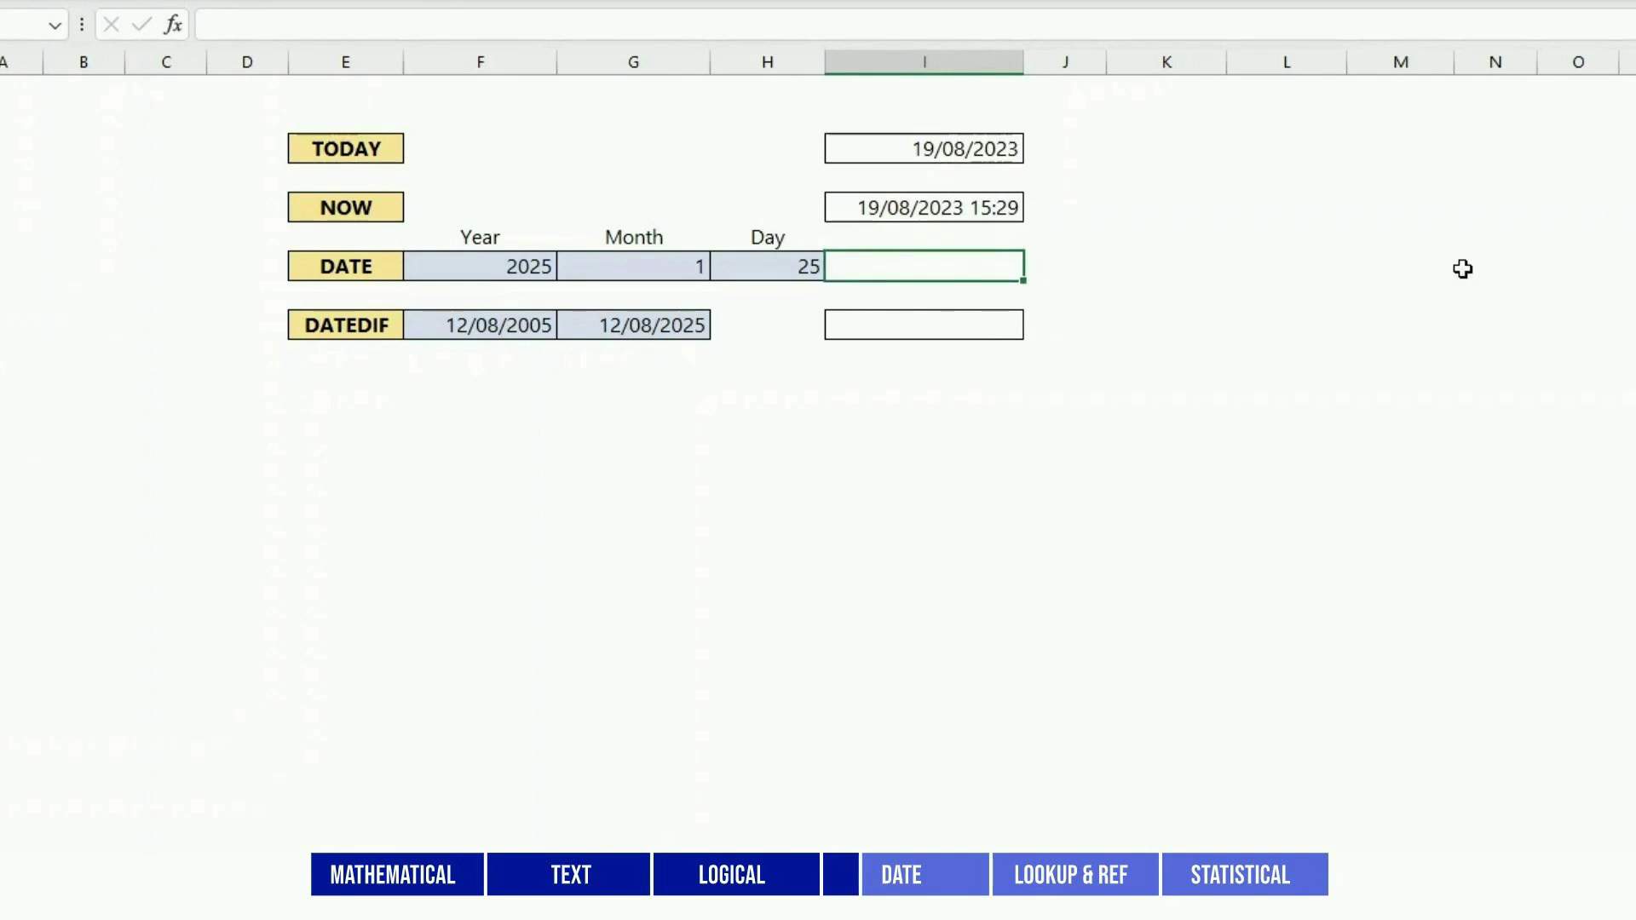
- Enter =DATE(F7,G7,H7) from year 2025, month 1, day 25 to show 25/01/2025
{"action": "type", "text": "=DATE("}
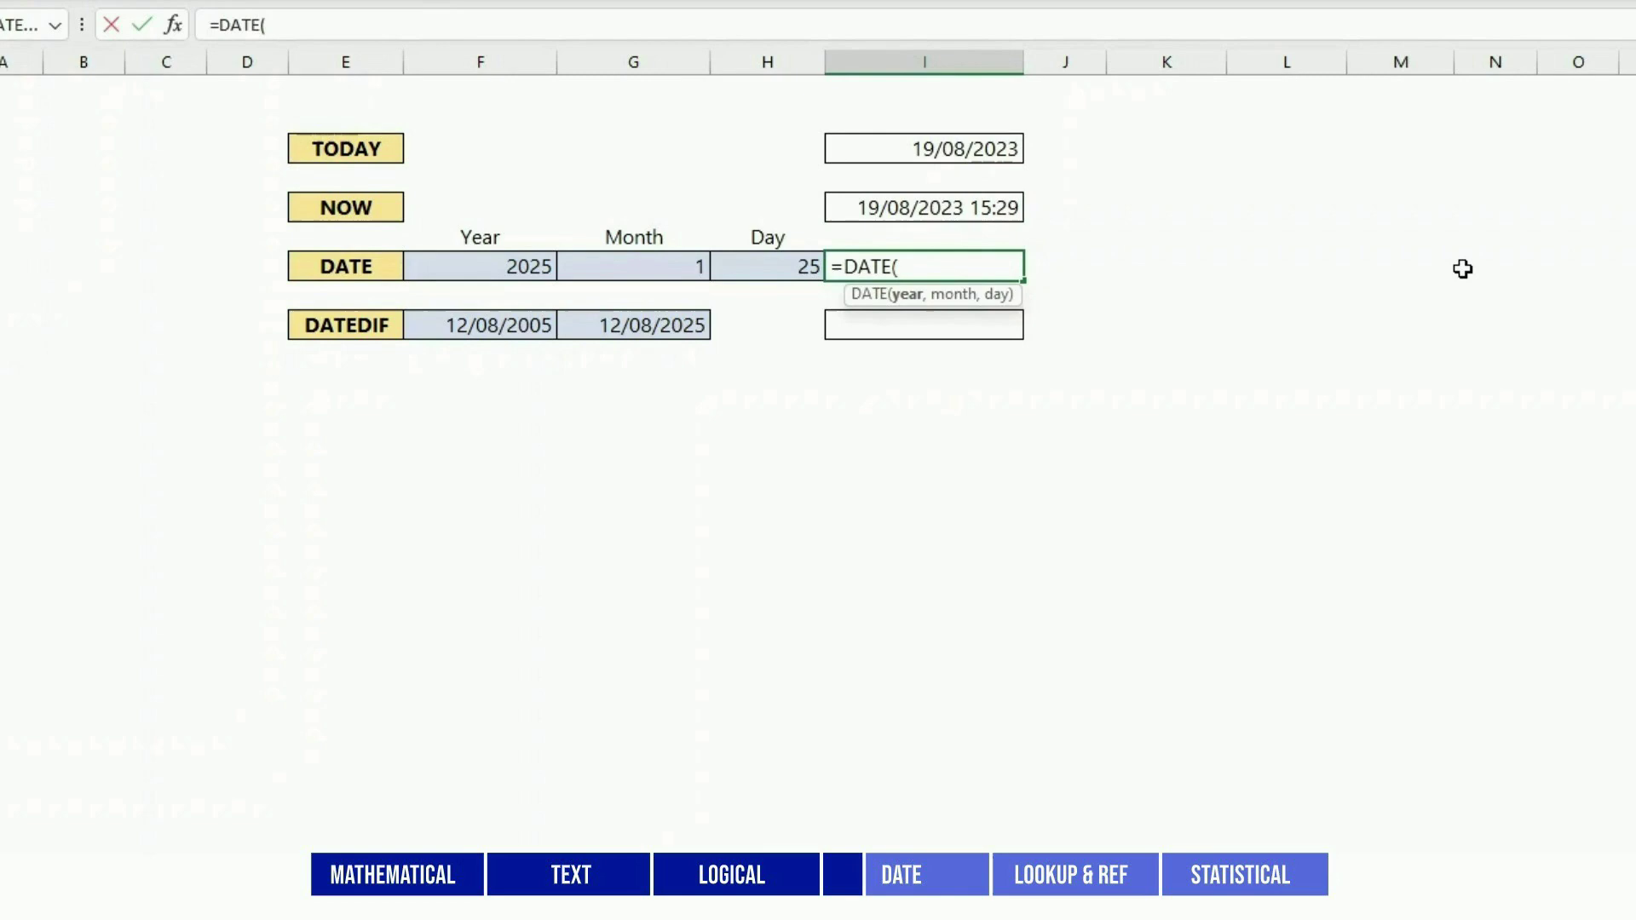
{"action": "left_click", "coordinate": [519, 263]}
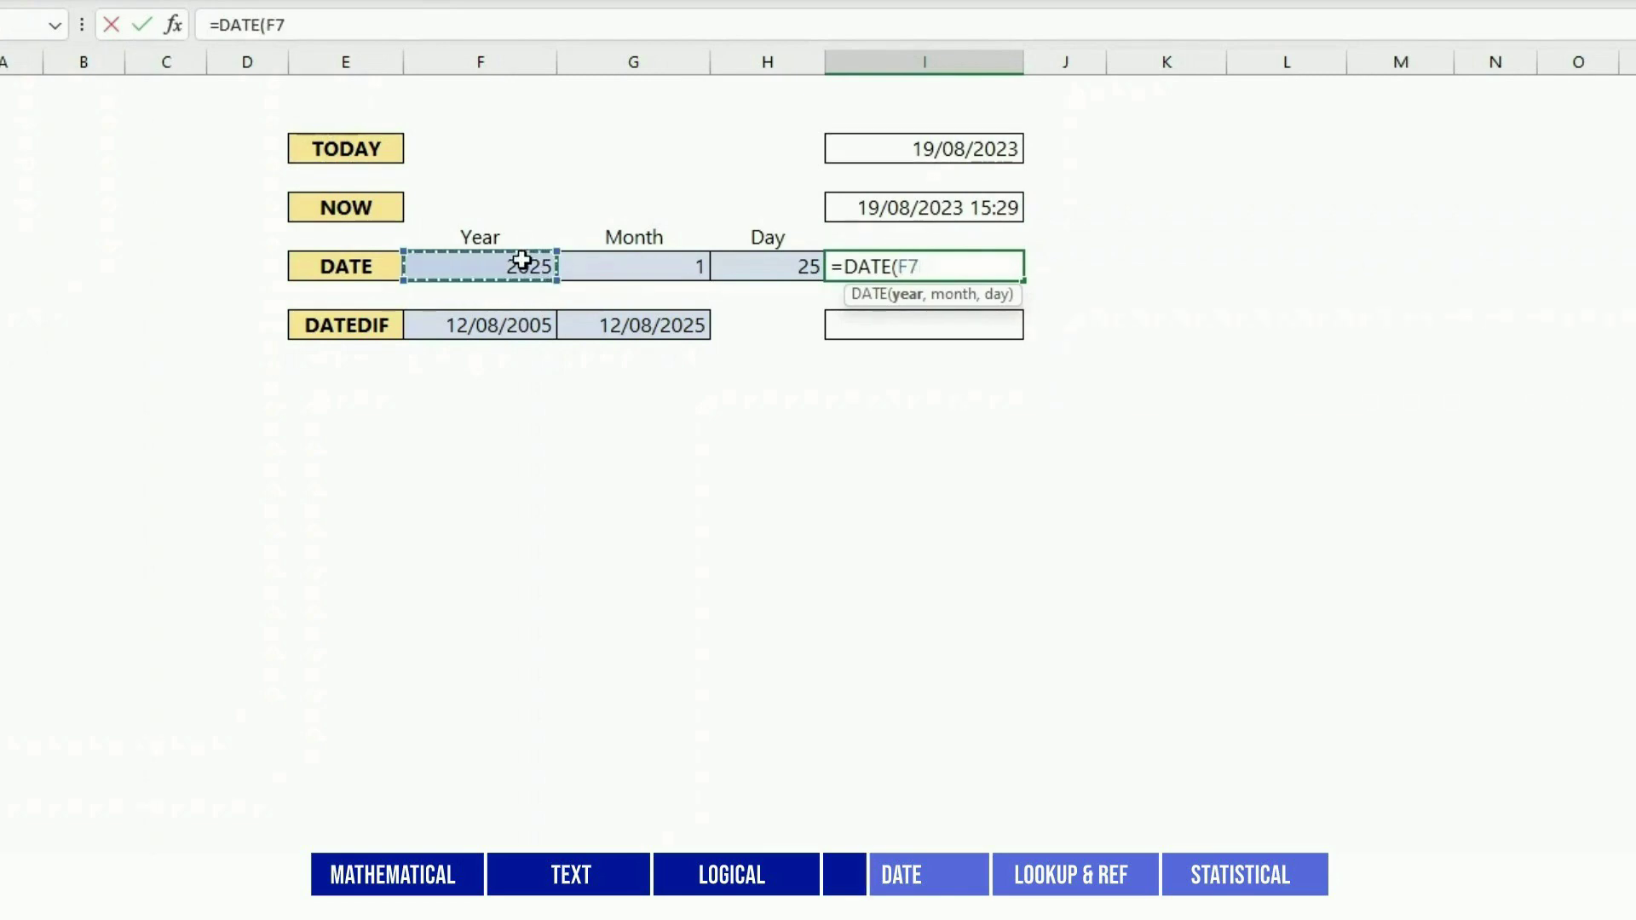
{"action": "type", "text": ","}
{"action": "left_click", "coordinate": [668, 265]}
{"action": "type", "text": ","}
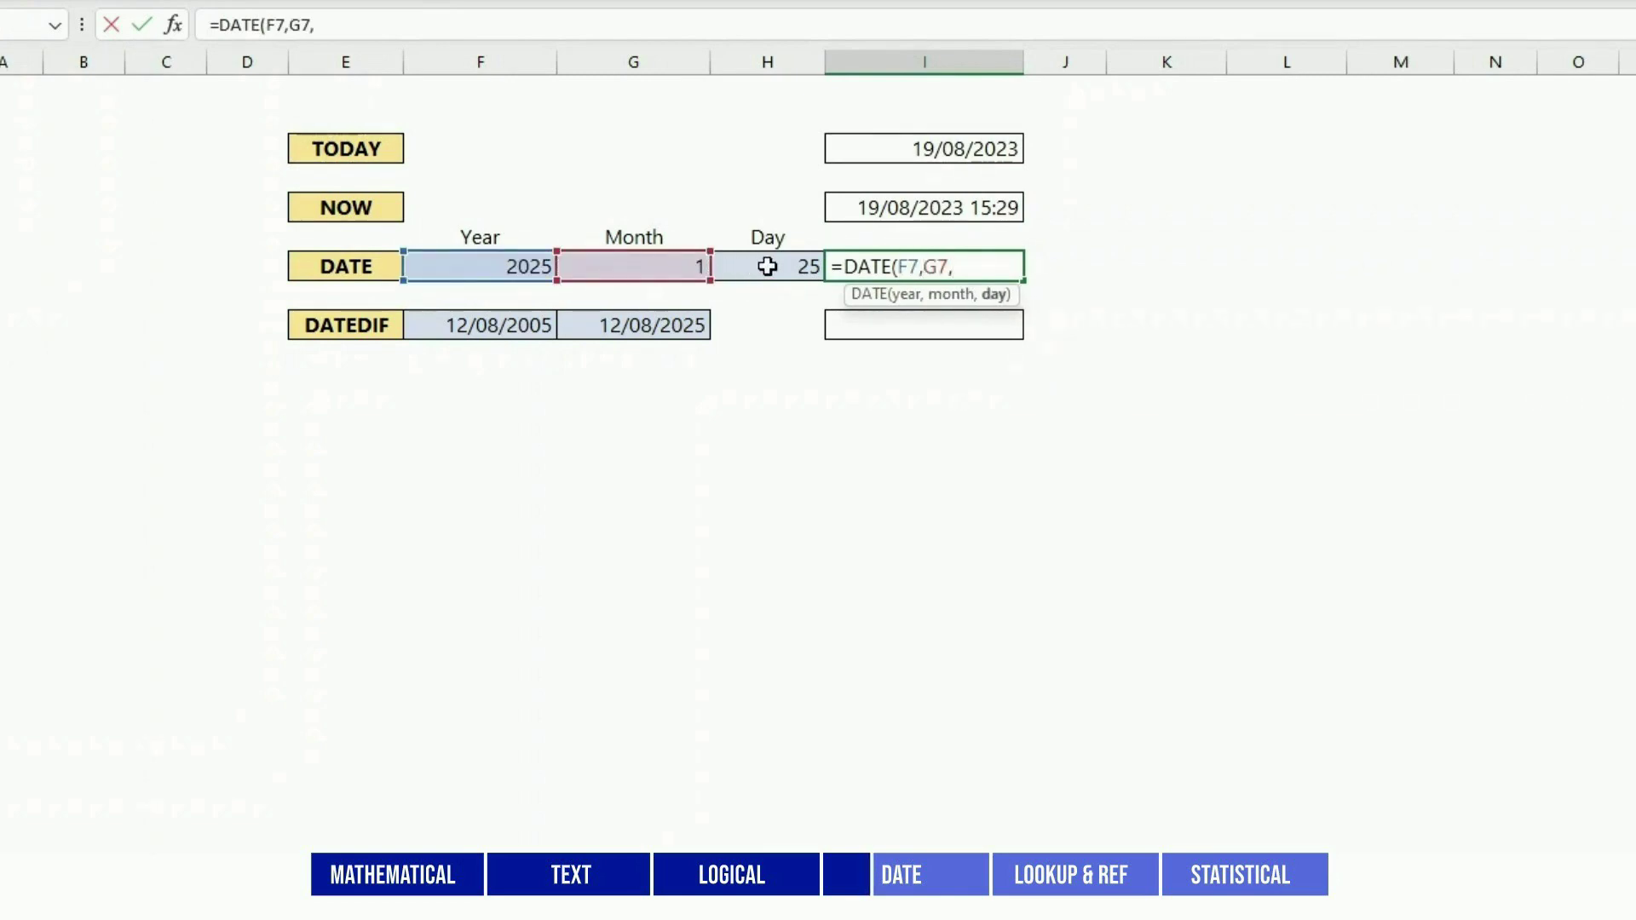
{"action": "left_click", "coordinate": [768, 267]}
{"action": "type", "text": ")"}
{"action": "key", "text": "Return"}
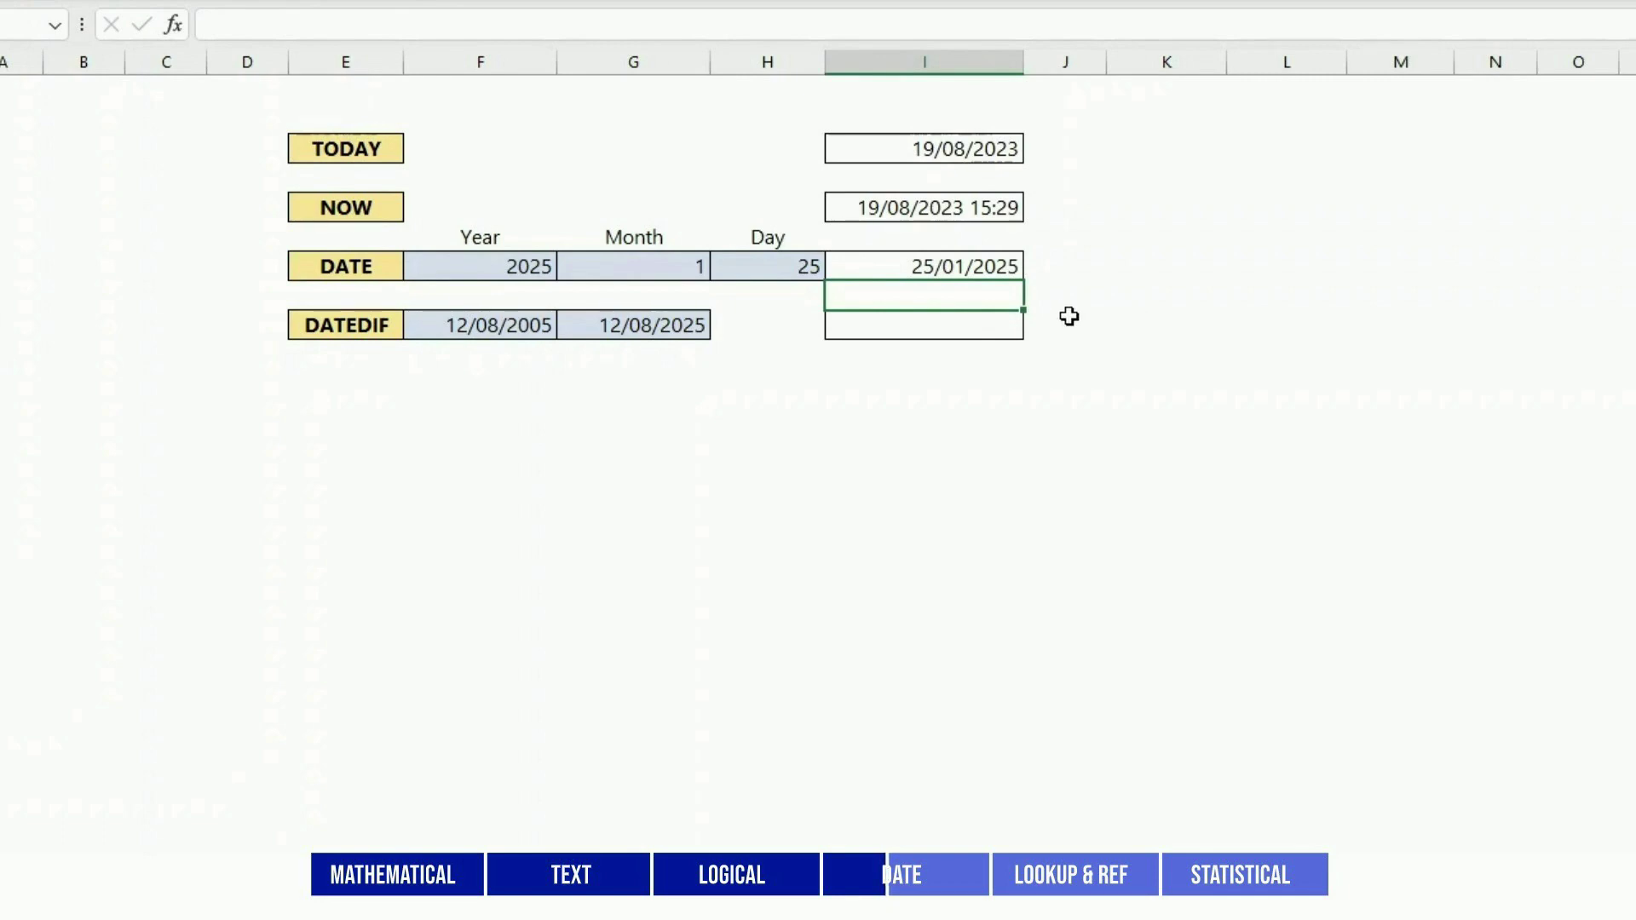
{"action": "left_click", "coordinate": [995, 325]}
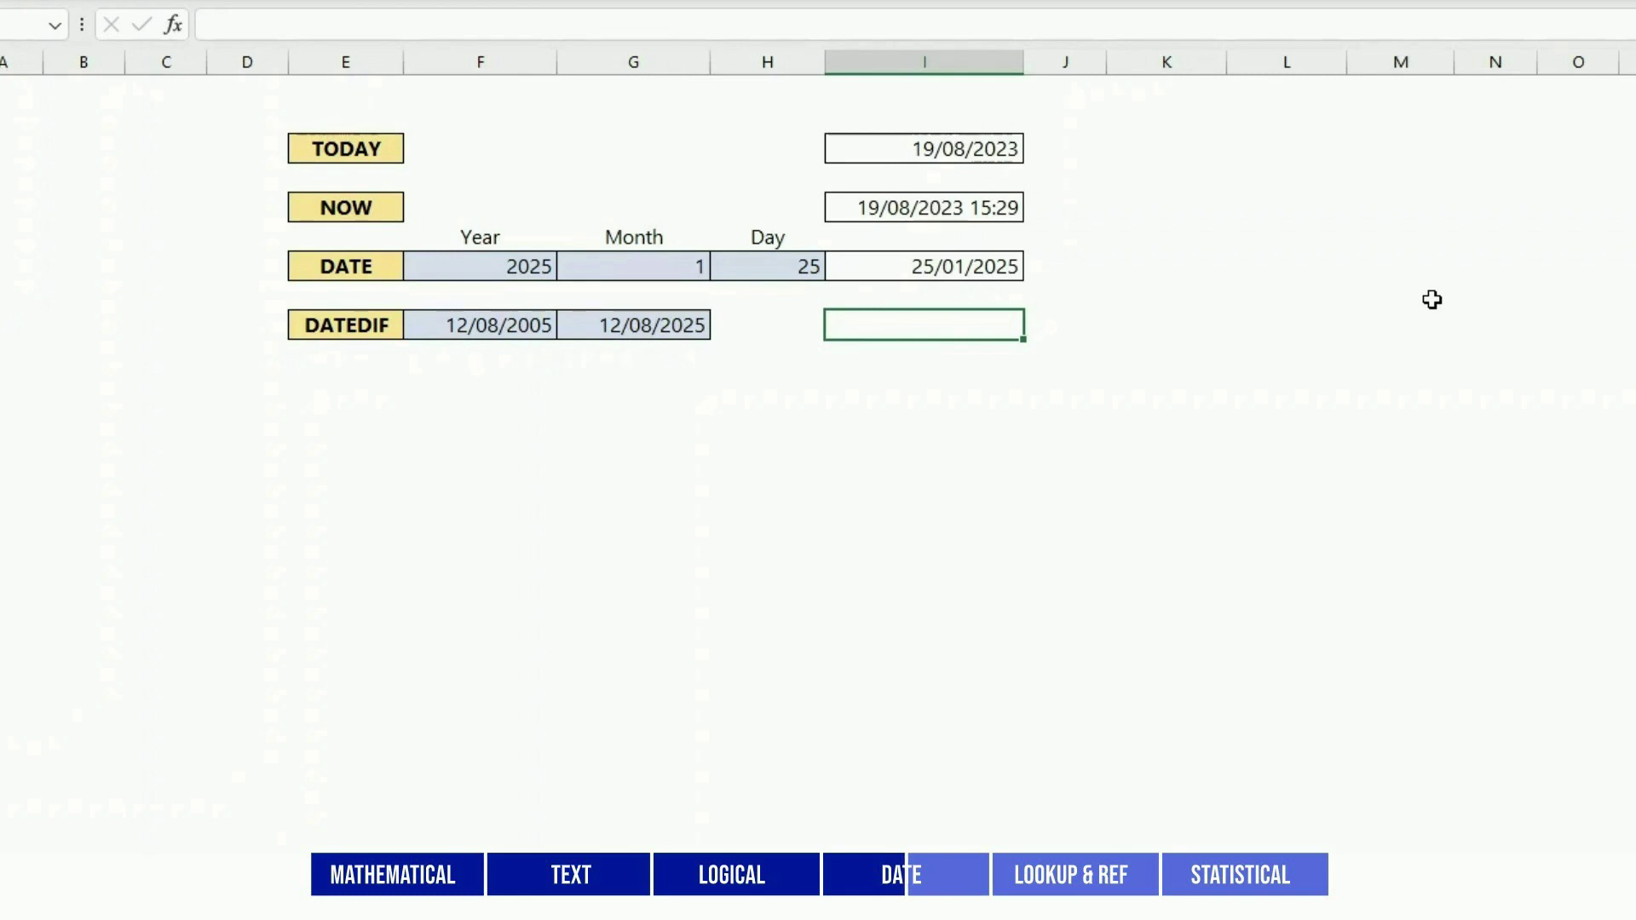
- Enter =DATEDIF(F9,G9,"d") in I9, giving 7305 days between 12/08/2005 and 12/08/2025
{"action": "type", "text": "=DA"}
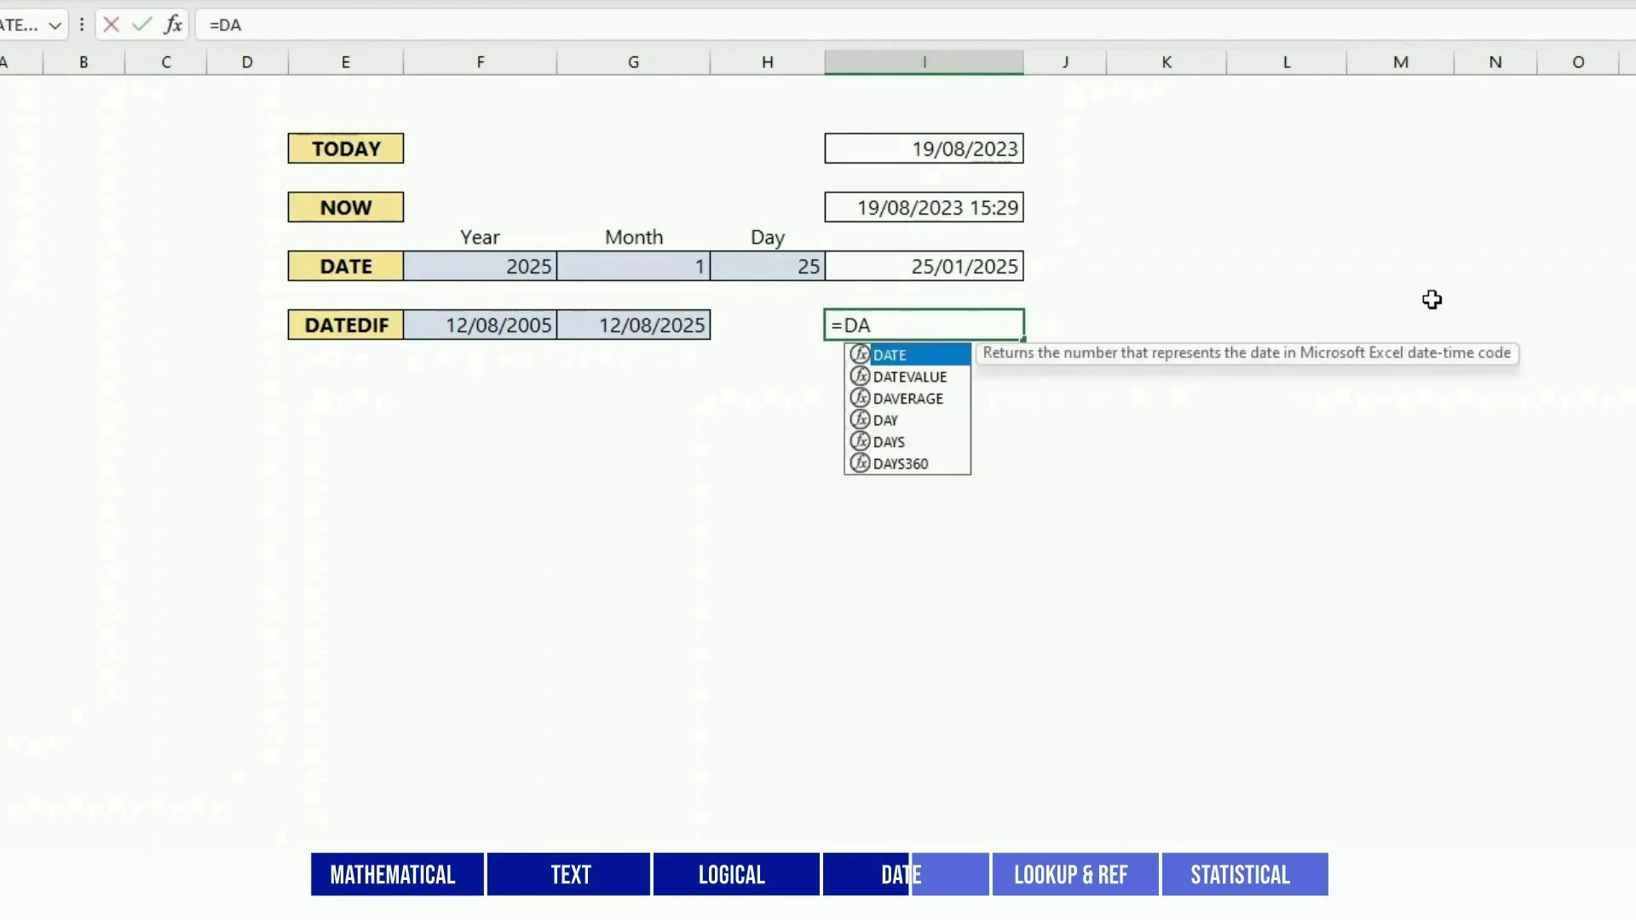
{"action": "type", "text": "TEDIF("}
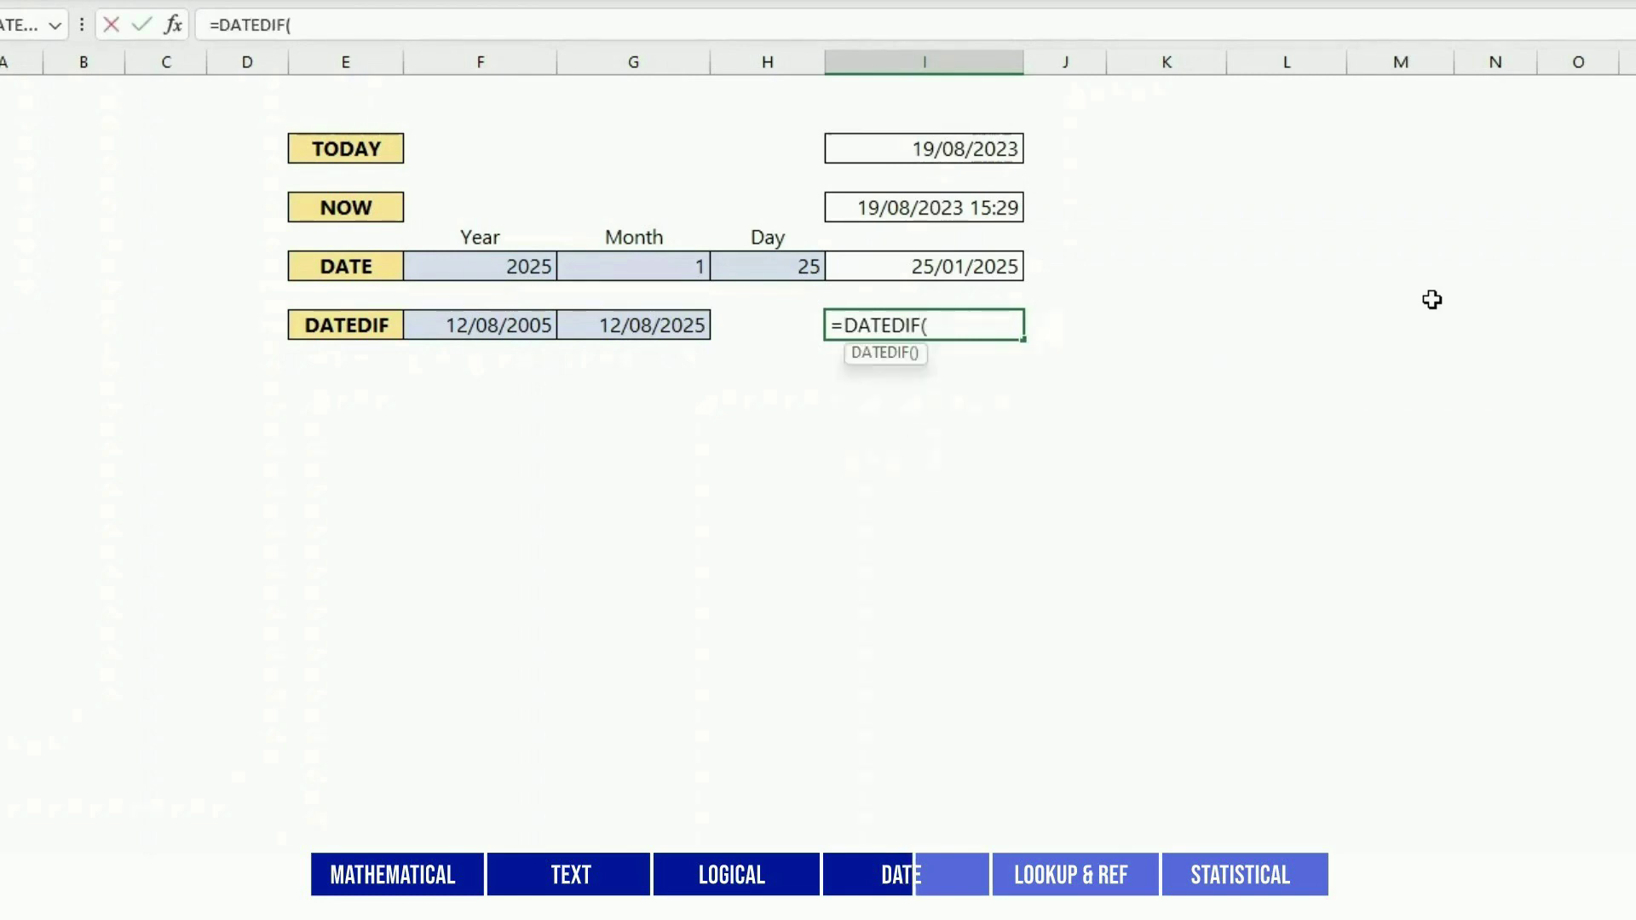
{"action": "left_click", "coordinate": [500, 329]}
{"action": "type", "text": ","}
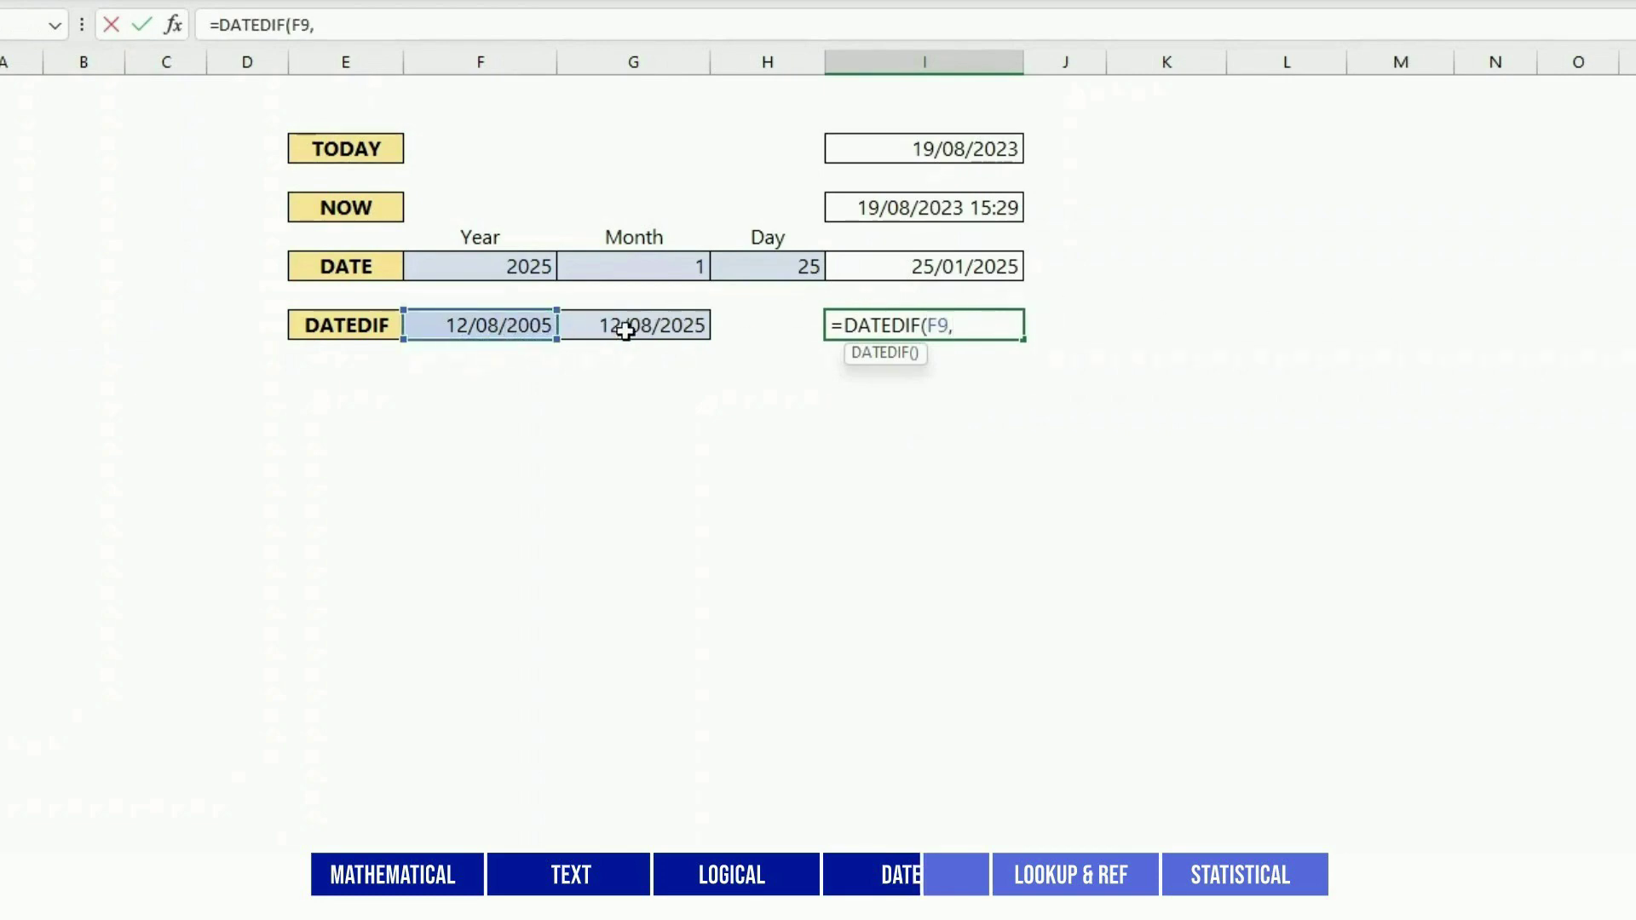
{"action": "left_click", "coordinate": [668, 325]}
{"action": "type", "text": ",\""}
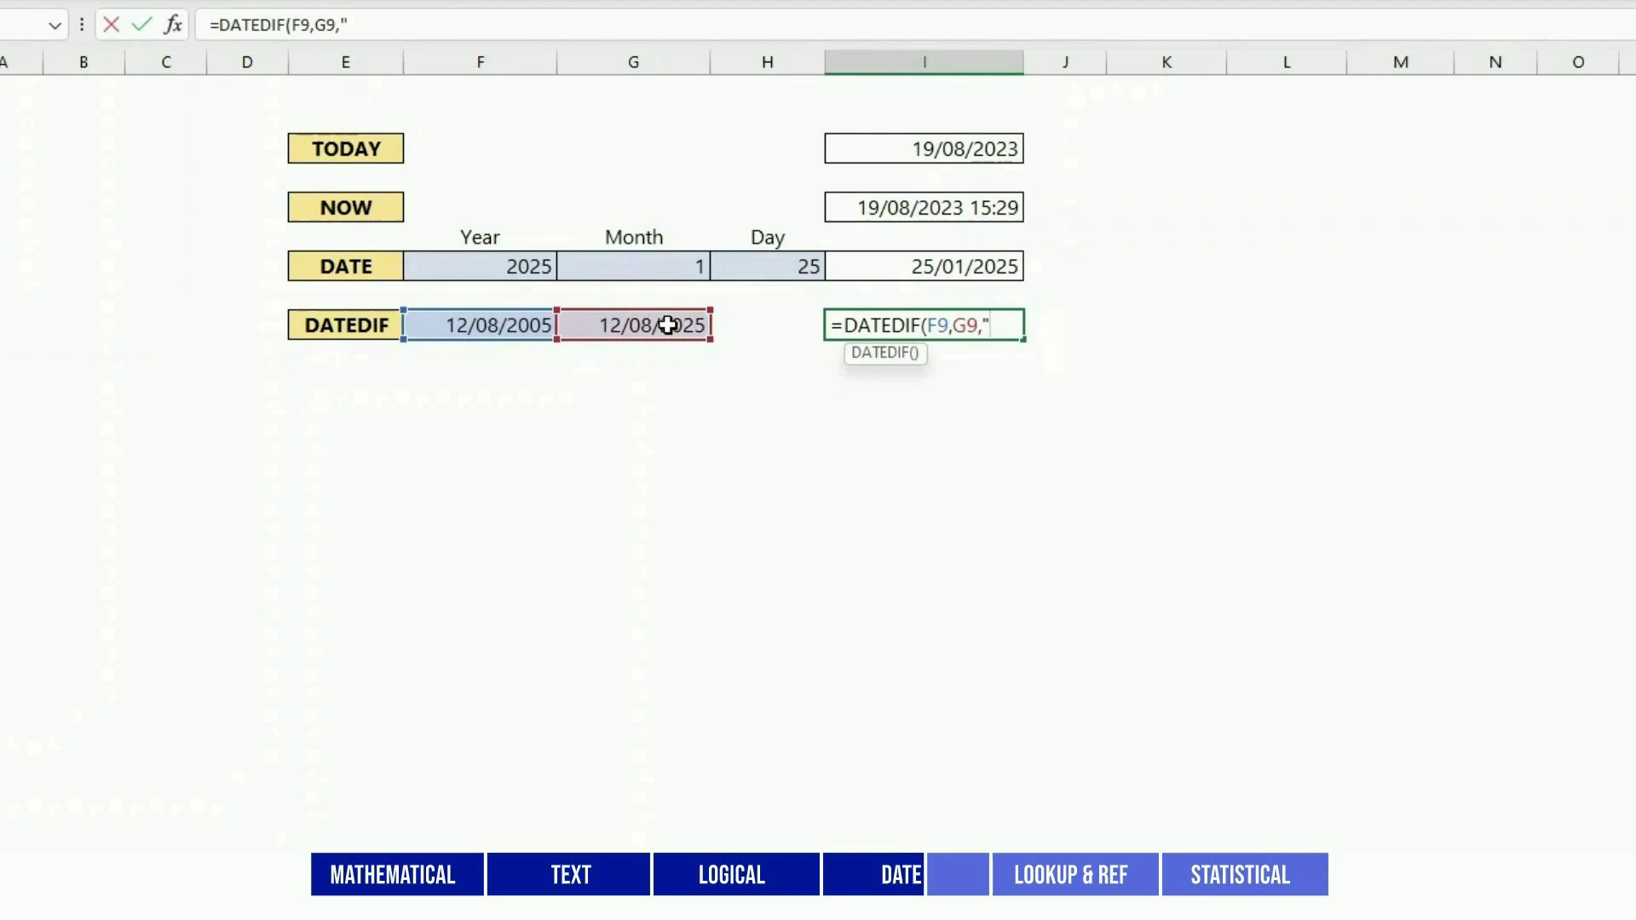
{"action": "type", "text": "d\")"}
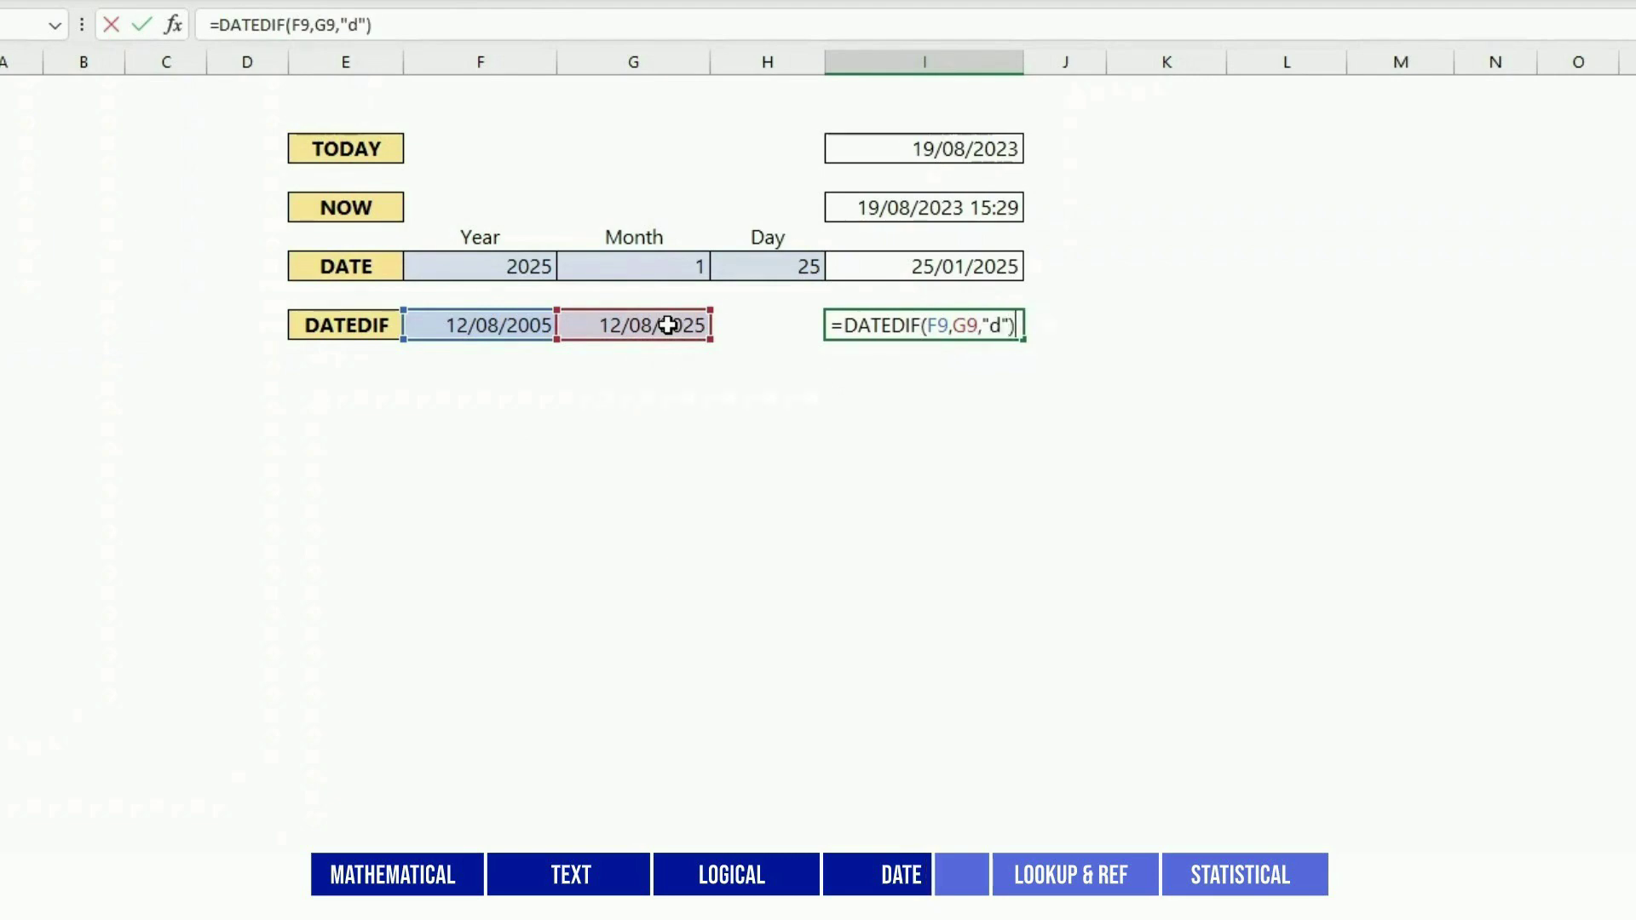
{"action": "key", "text": "Return"}
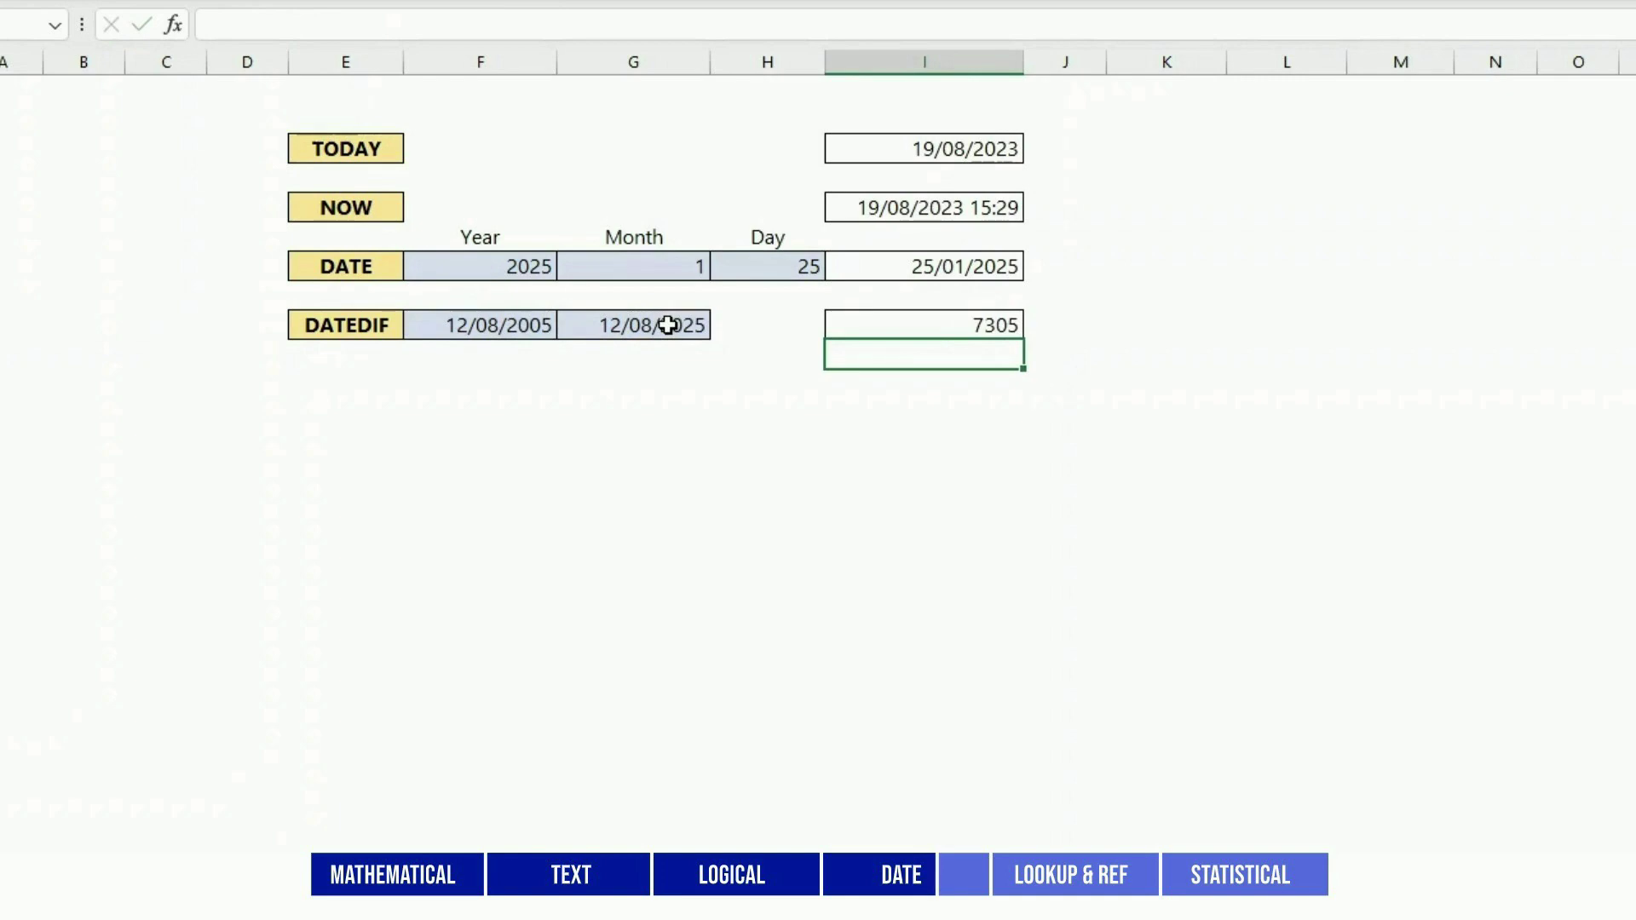
- Label the DATEDIF result with the word 'days' in J9
{"action": "key", "text": "Up"}
{"action": "key", "text": "Right"}
{"action": "type", "text": "days"}
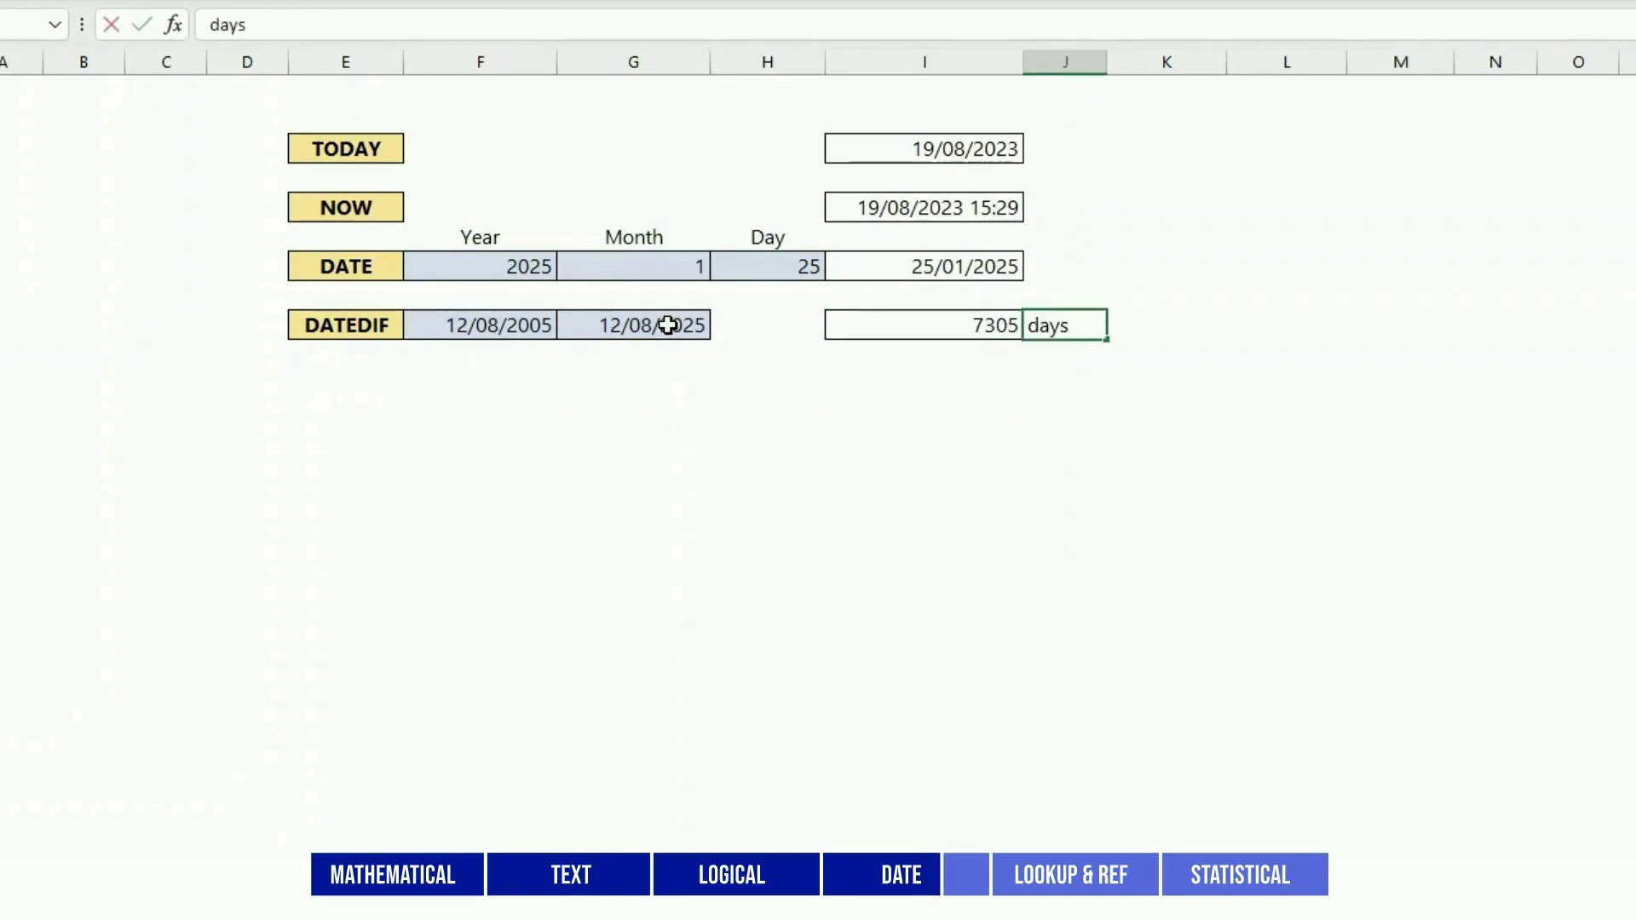
{"action": "key", "text": "Return"}
{"action": "key", "text": "Left"}
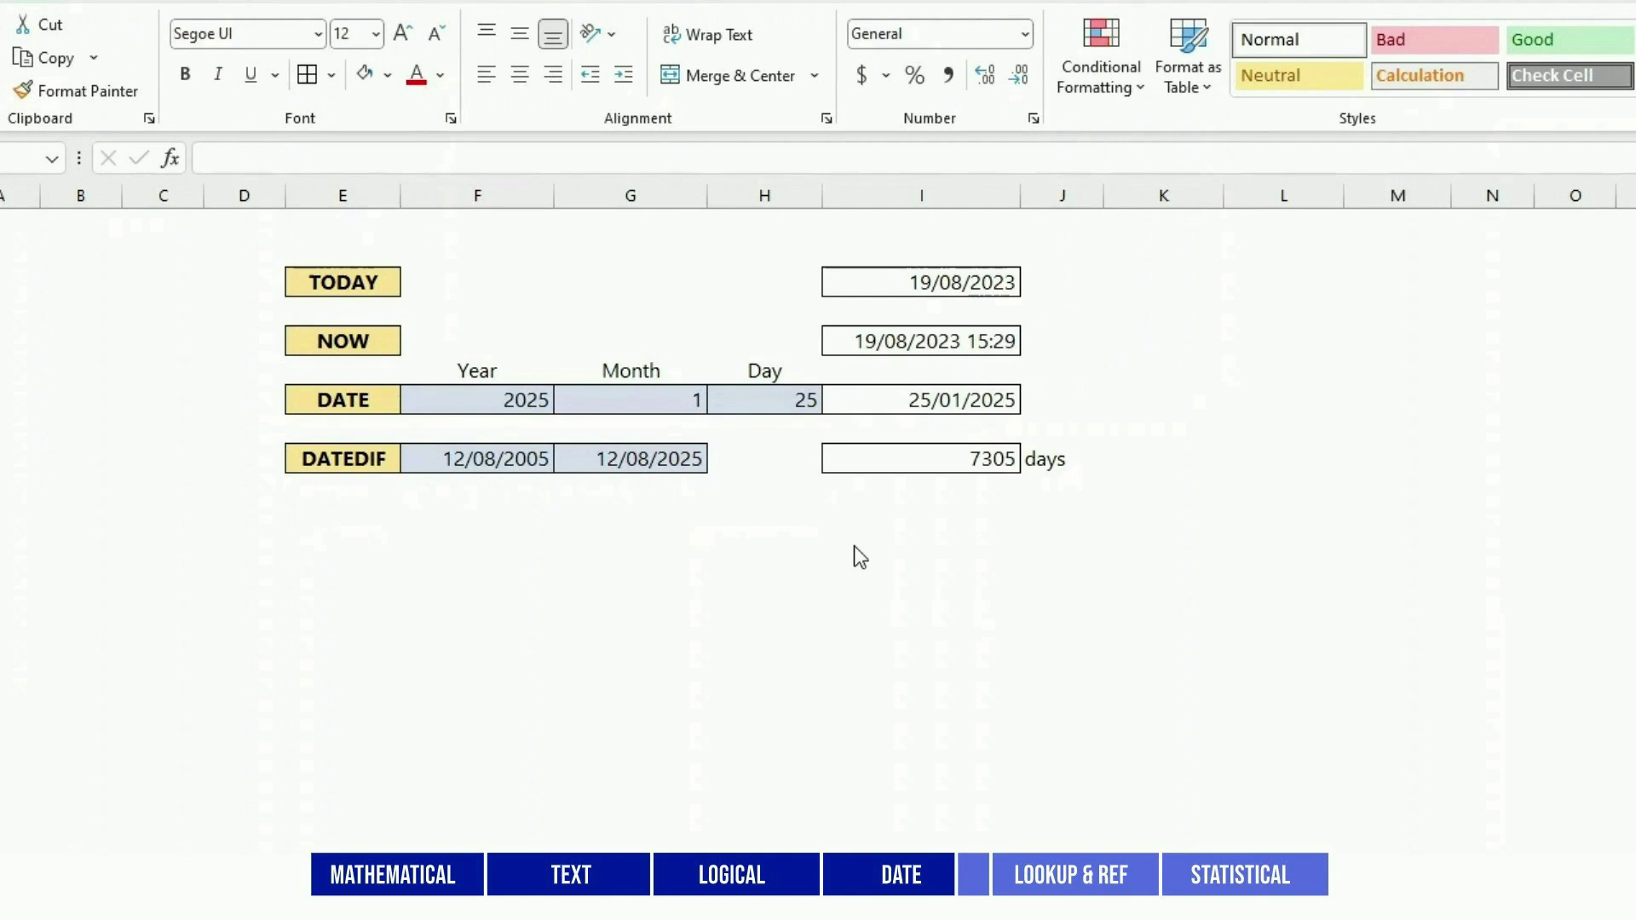
- Apply Time number format to the NOW cell I6 so it shows 3:29:49 PM
{"action": "left_click", "coordinate": [920, 488]}
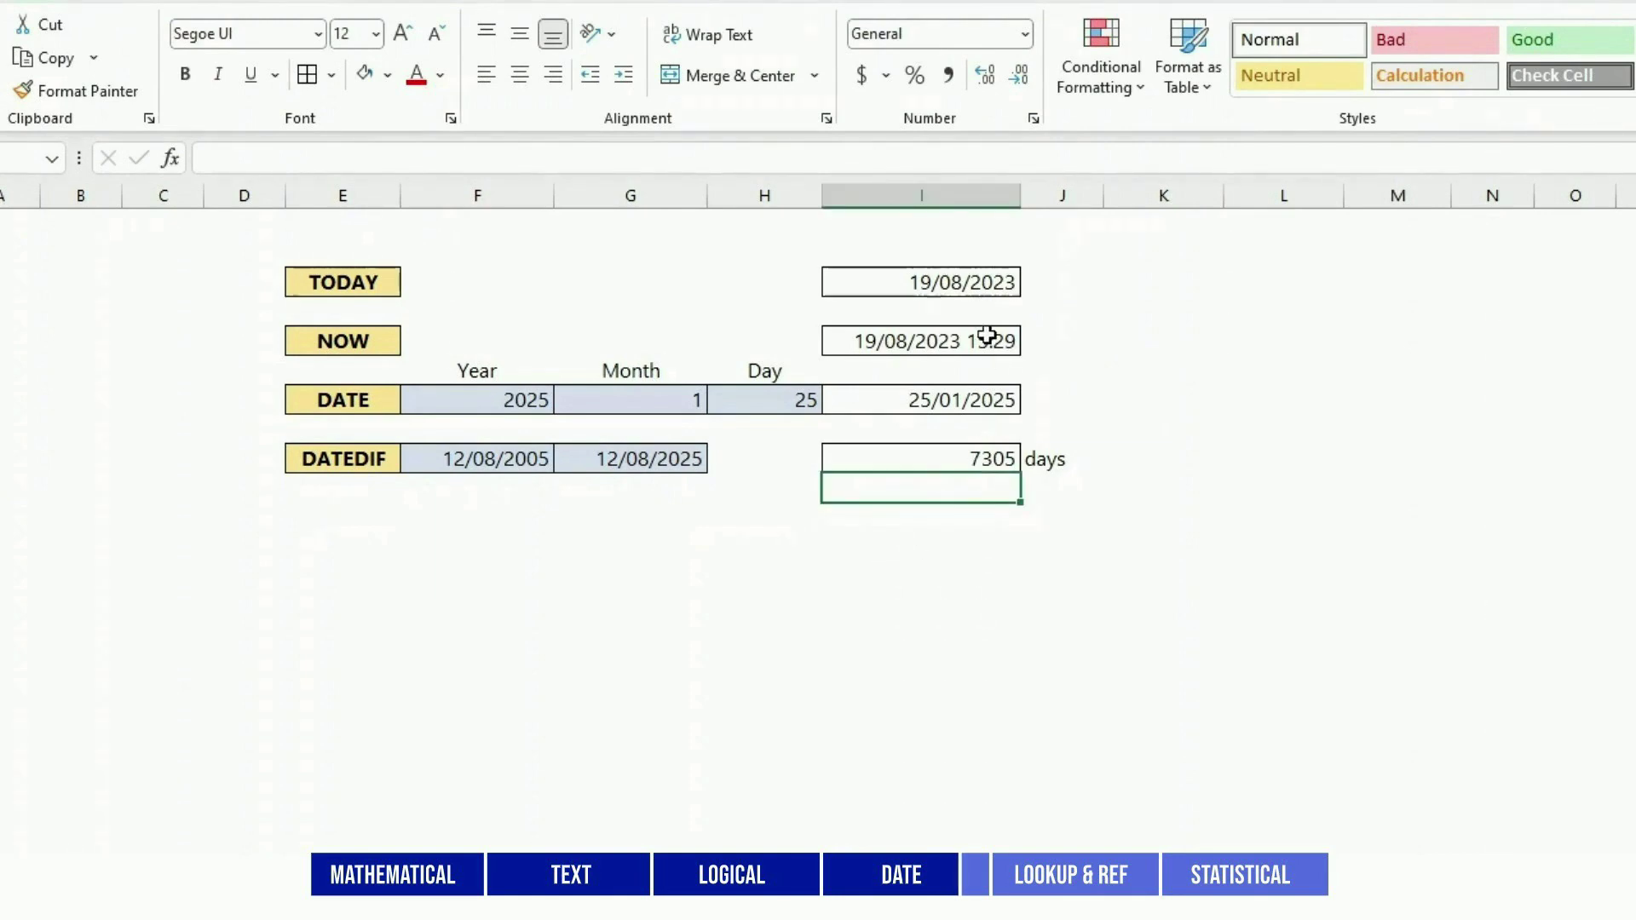
{"action": "left_click", "coordinate": [986, 334]}
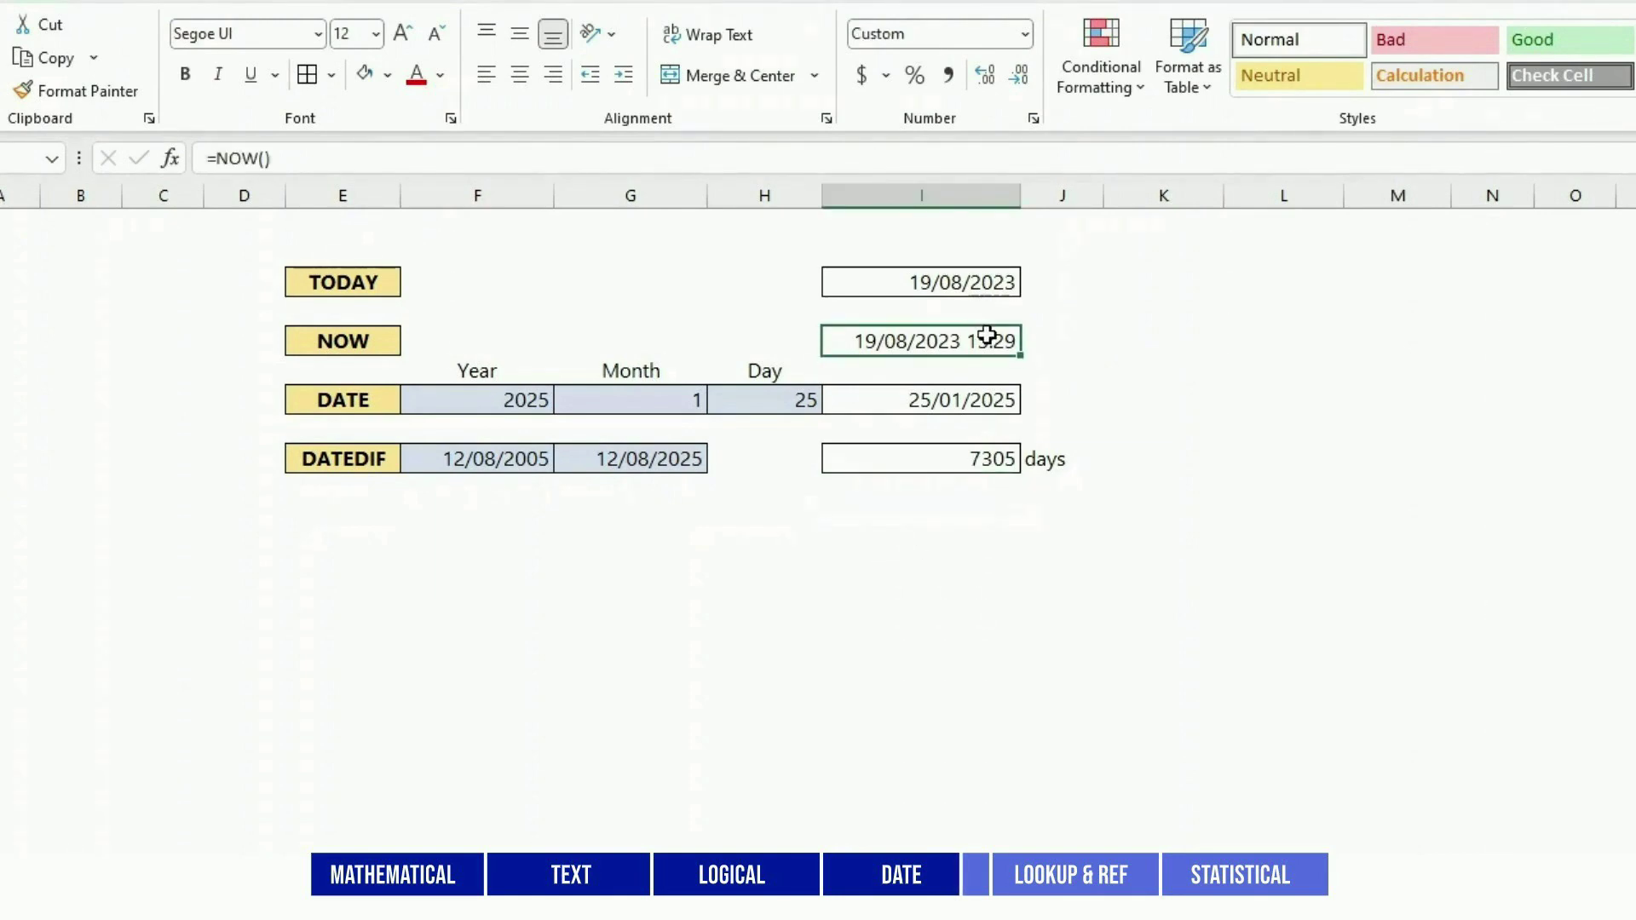
{"action": "left_click", "coordinate": [1027, 36]}
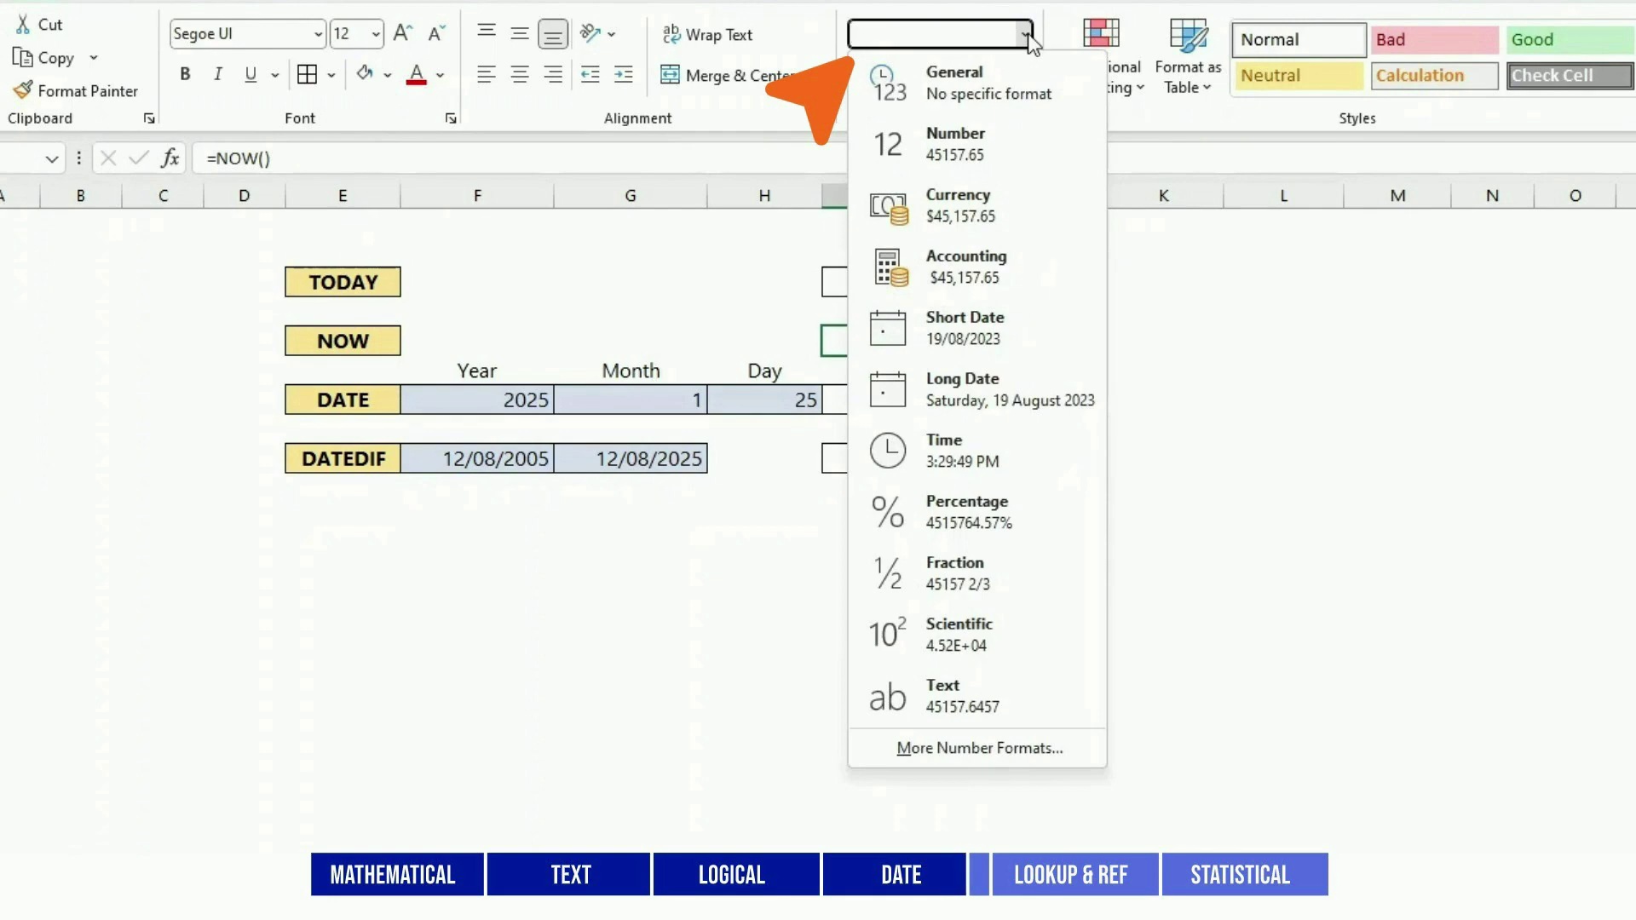
{"action": "left_click", "coordinate": [953, 454]}
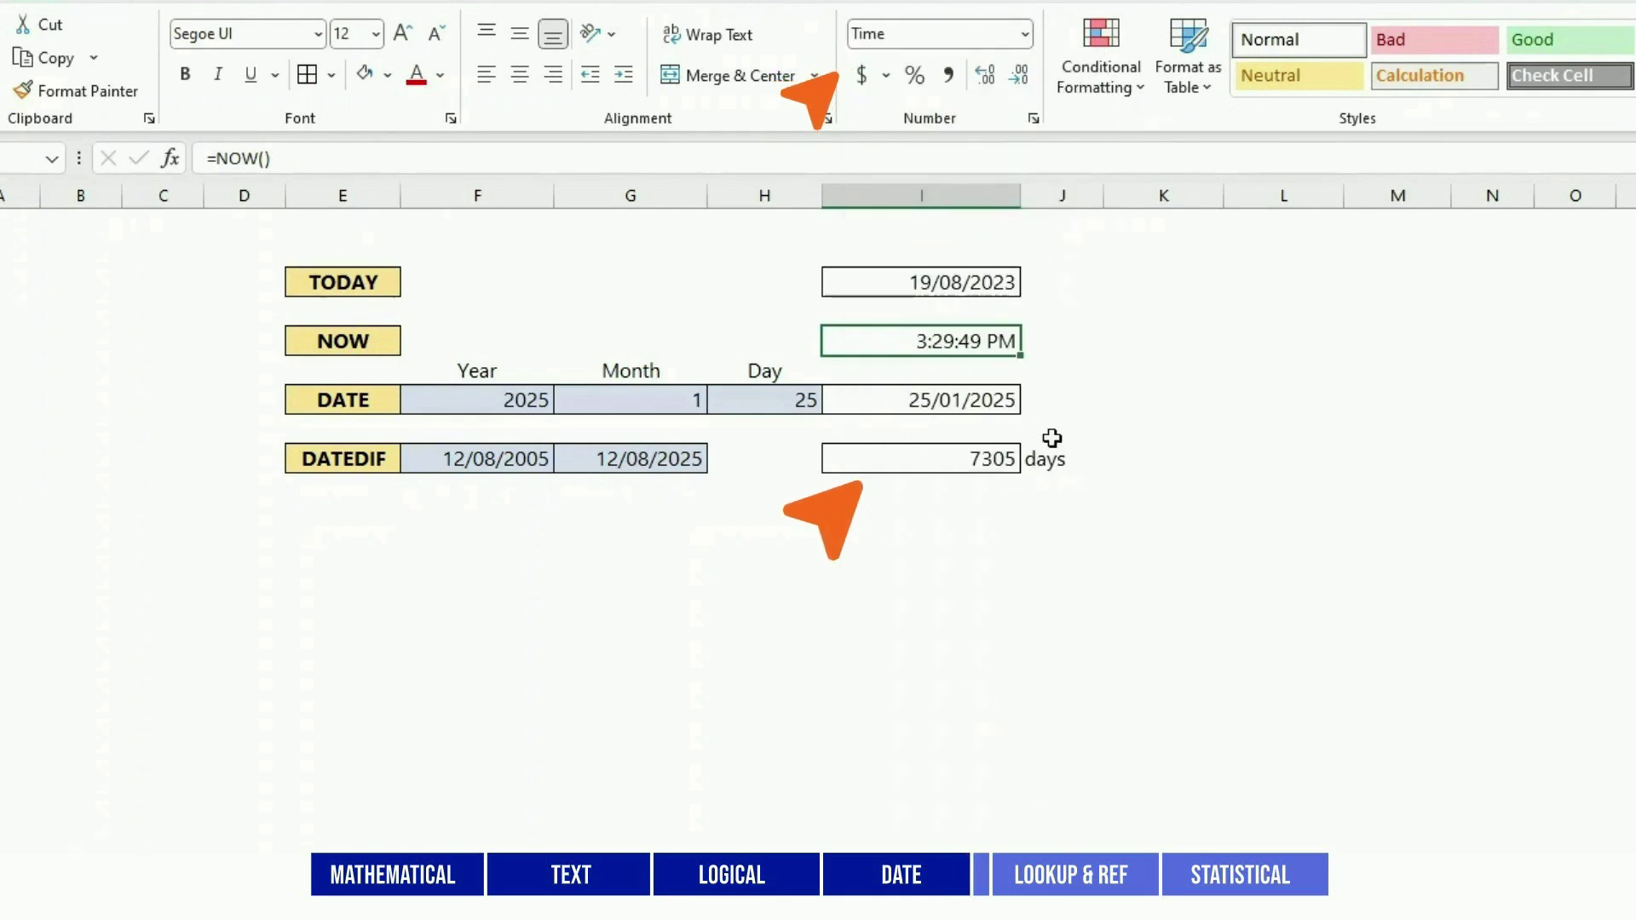
{"action": "left_click", "coordinate": [1154, 401]}
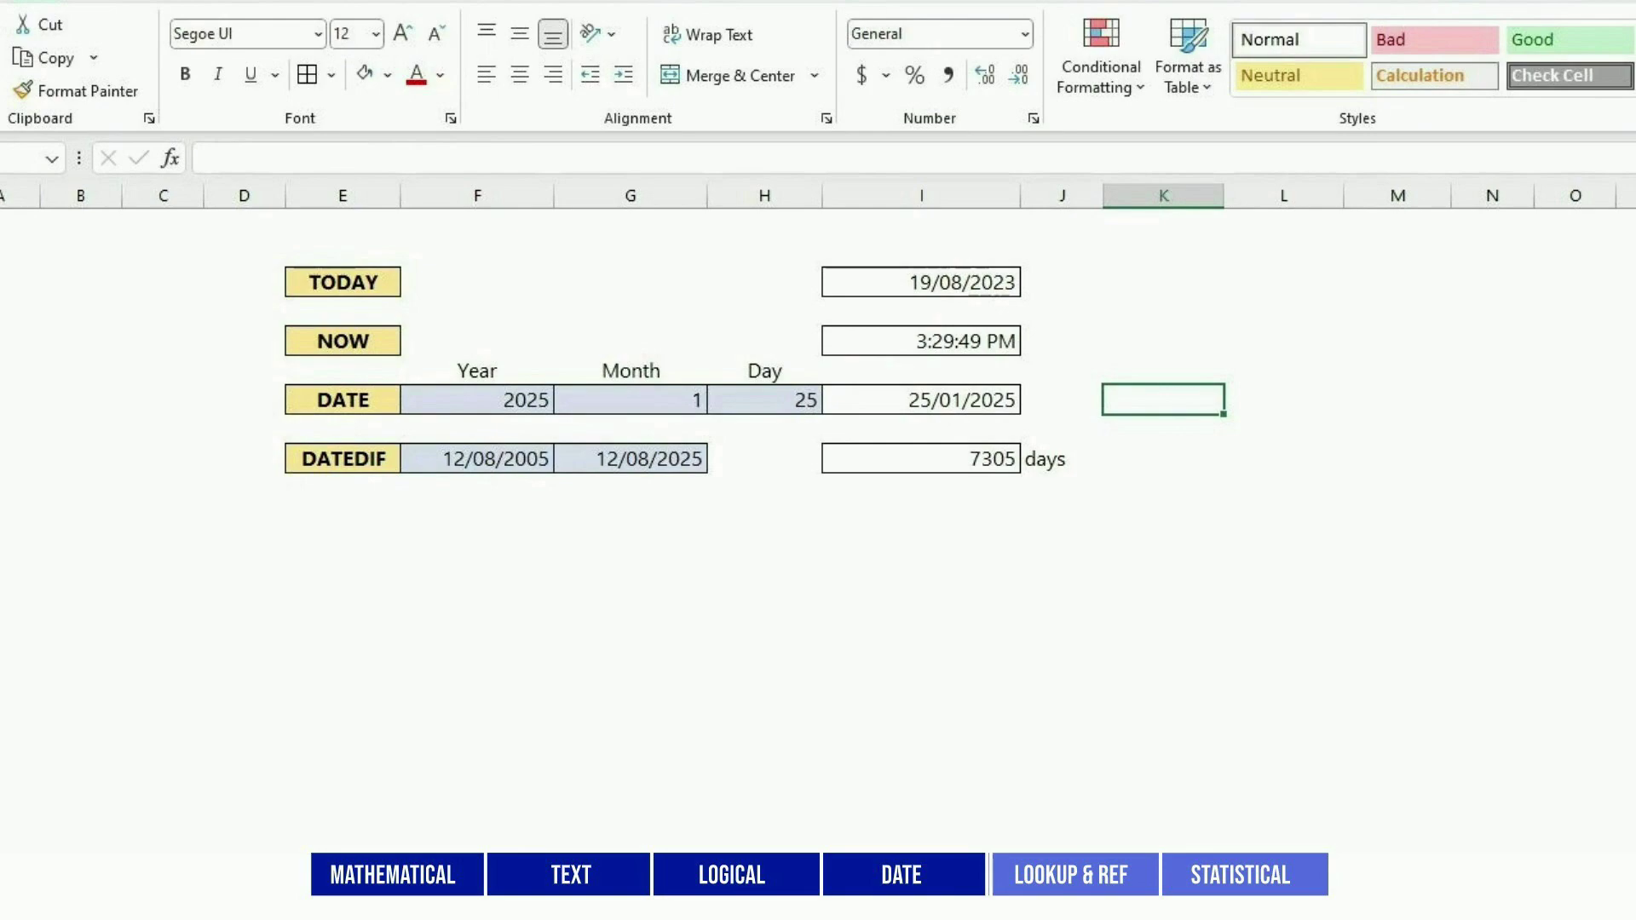
- On the LOOKUP & REF sheet, enter =VLOOKUP(G4,C4:E13,2,FALSE) in I4, returning Brown for John
{"action": "key", "text": "ctrl+Page_Down"}
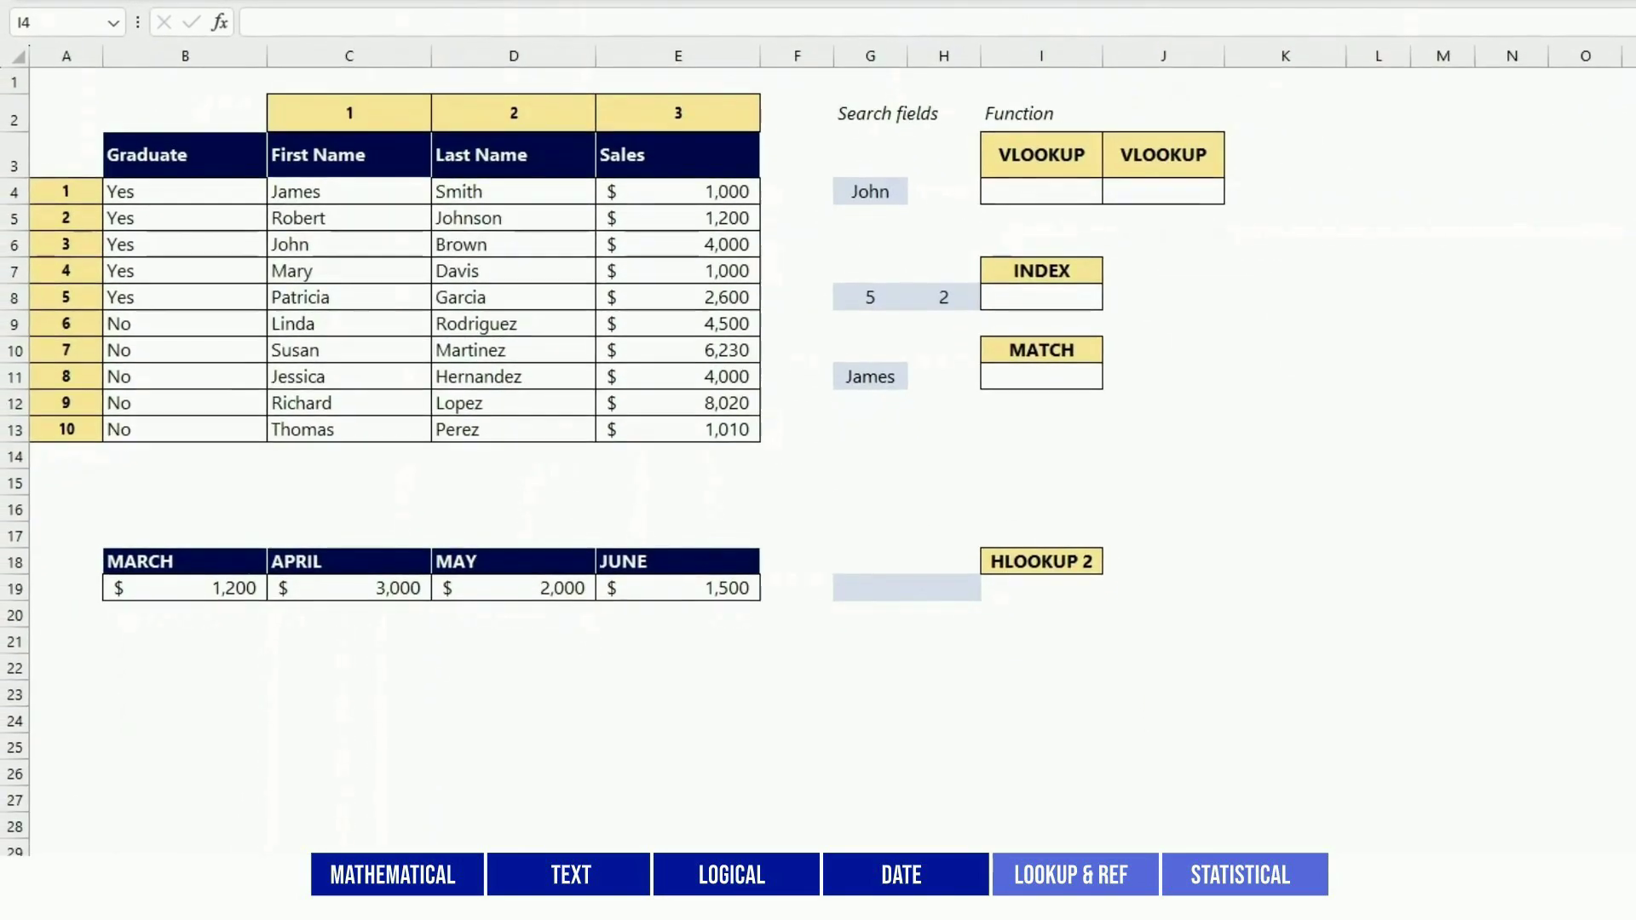
{"action": "left_click", "coordinate": [1084, 196]}
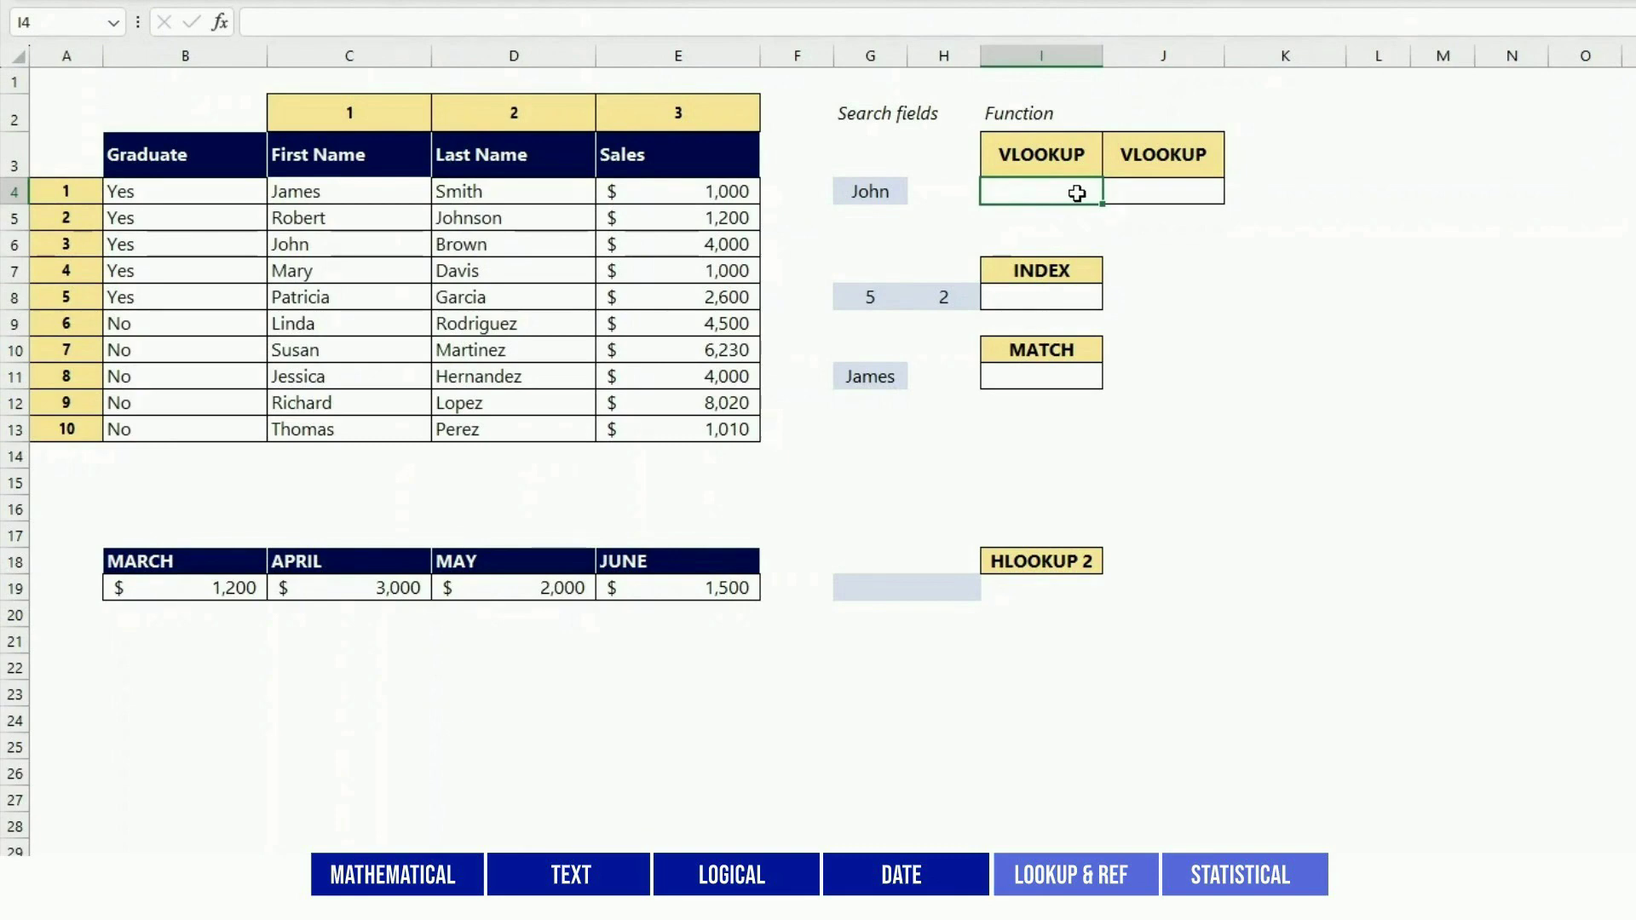
{"action": "type", "text": "=VLOO"}
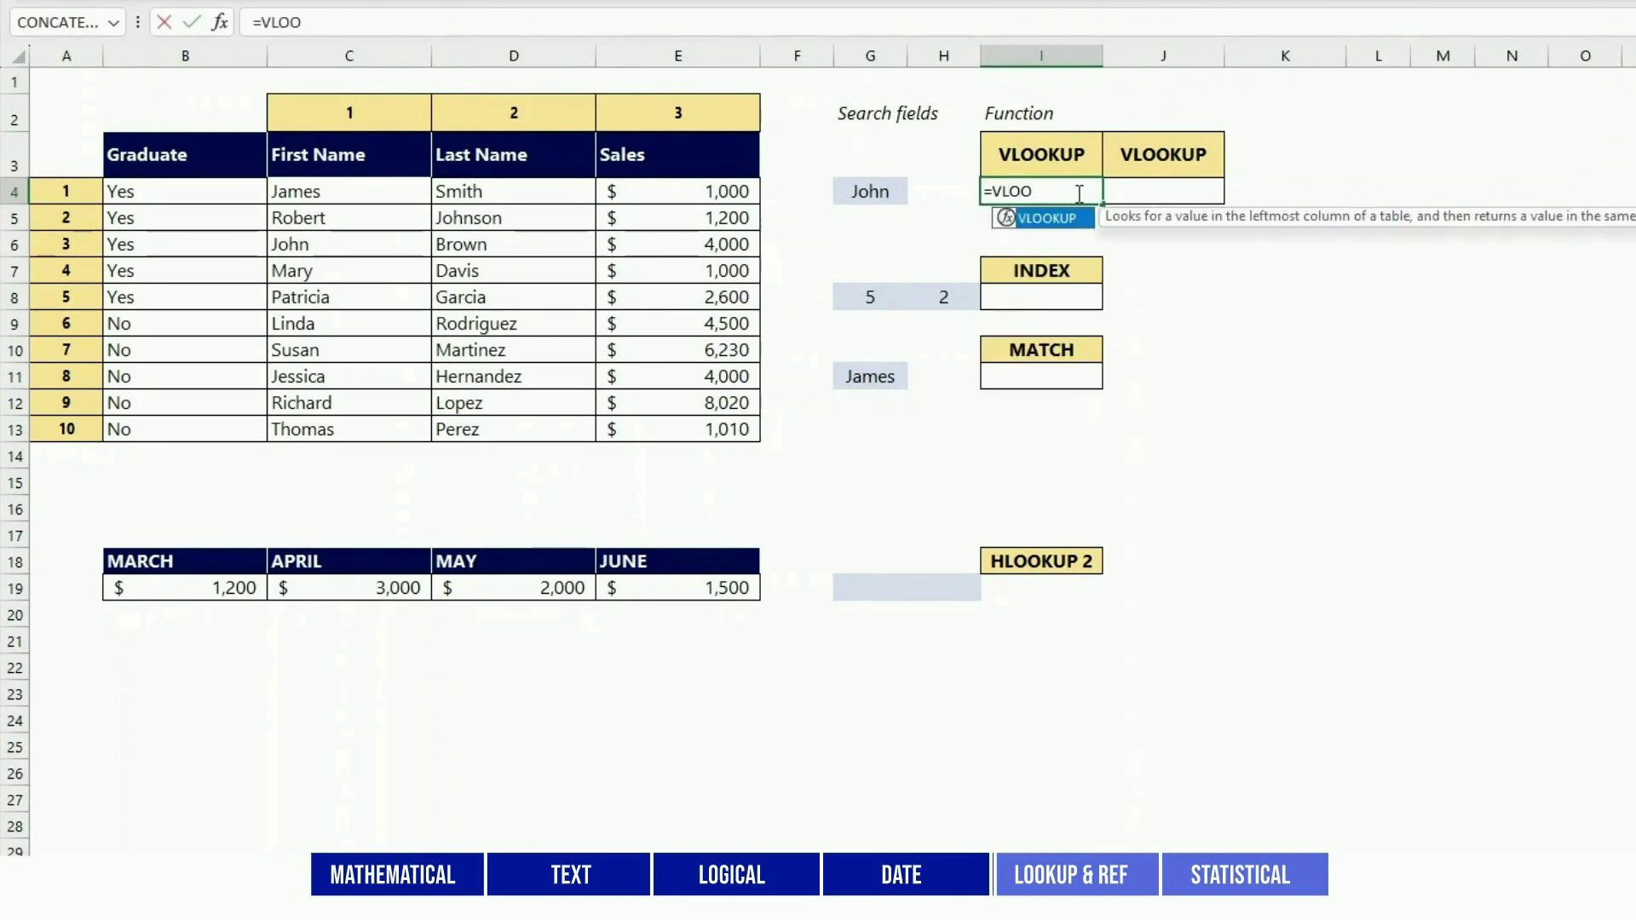
{"action": "type", "text": "KUP("}
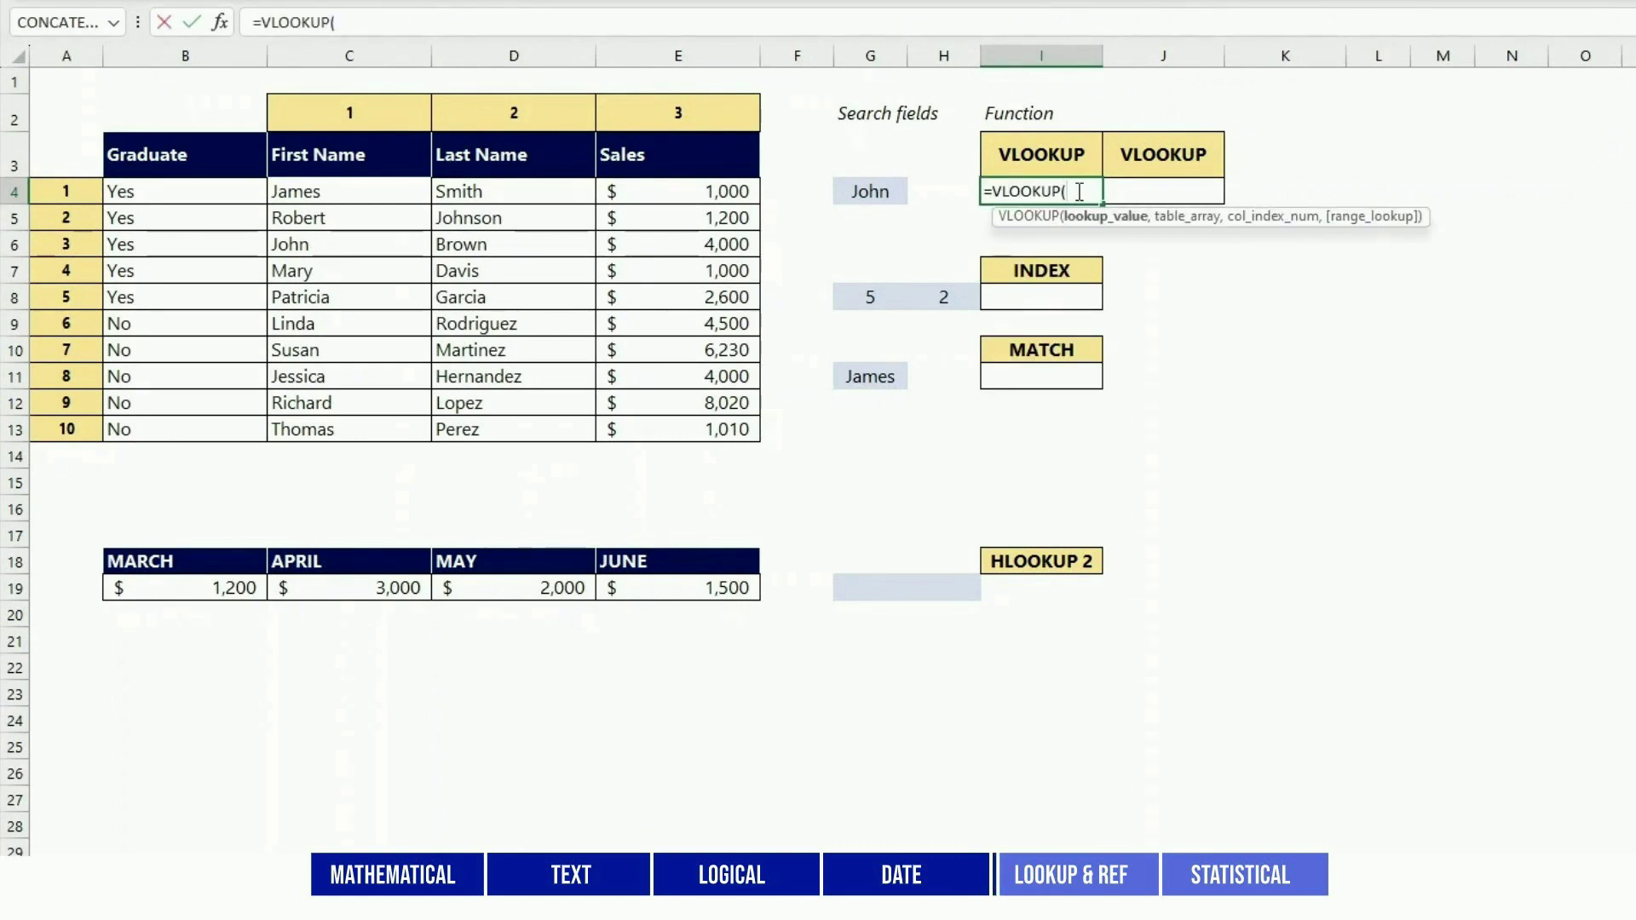
{"action": "left_click", "coordinate": [859, 193]}
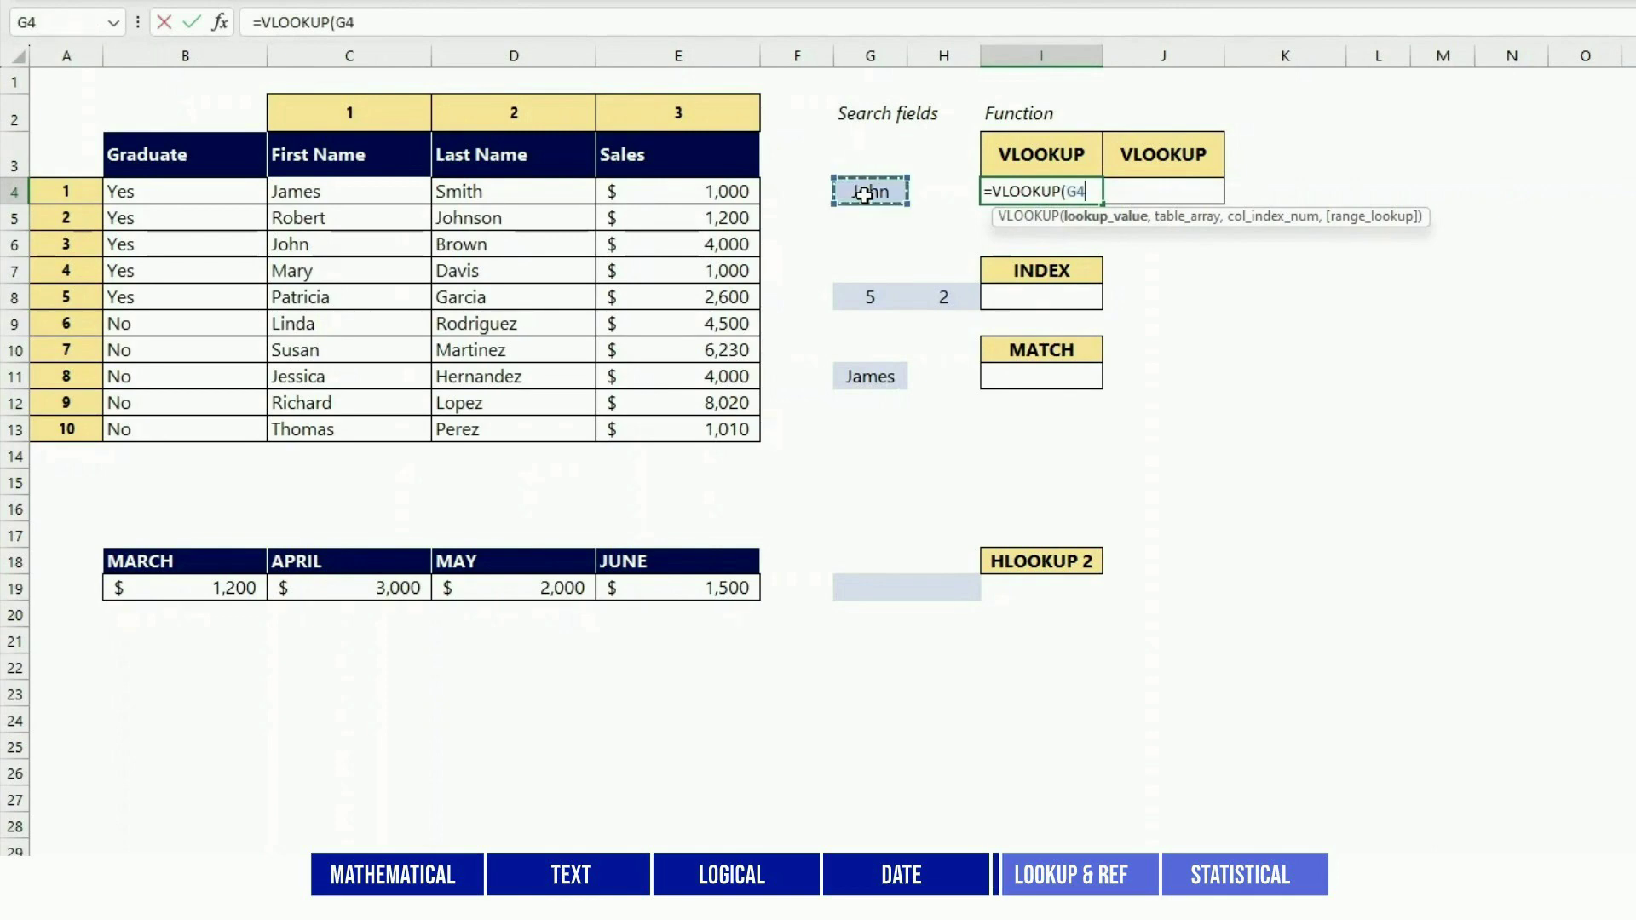
{"action": "type", "text": ","}
{"action": "left_click_drag", "start_coordinate": [284, 193], "coordinate": [701, 426]}
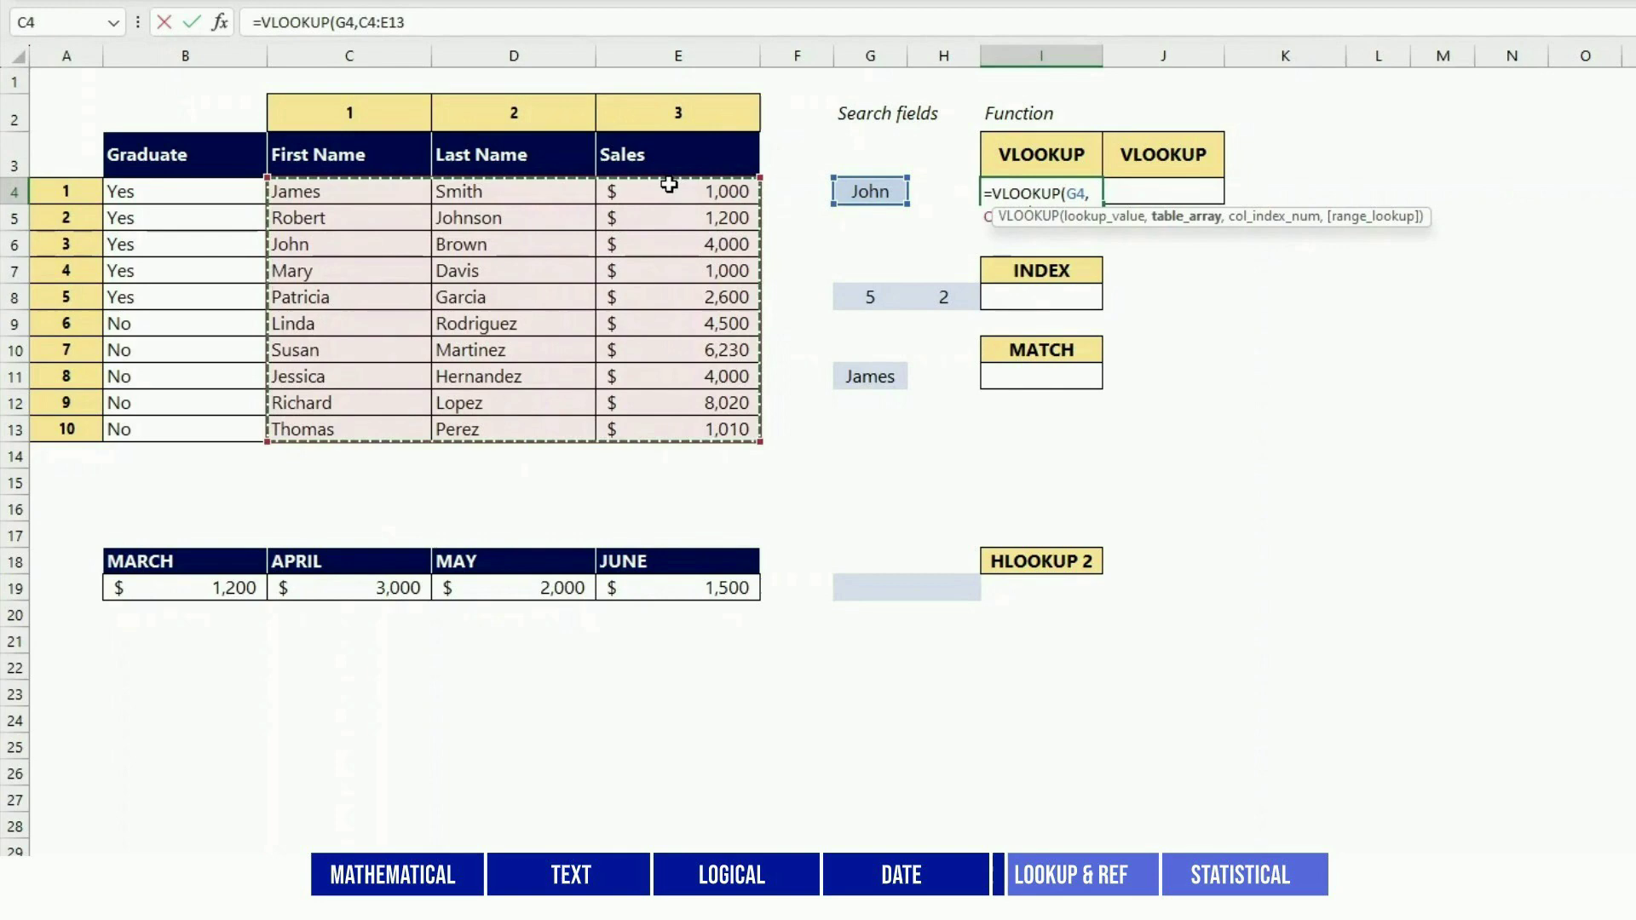
{"action": "type", "text": ","}
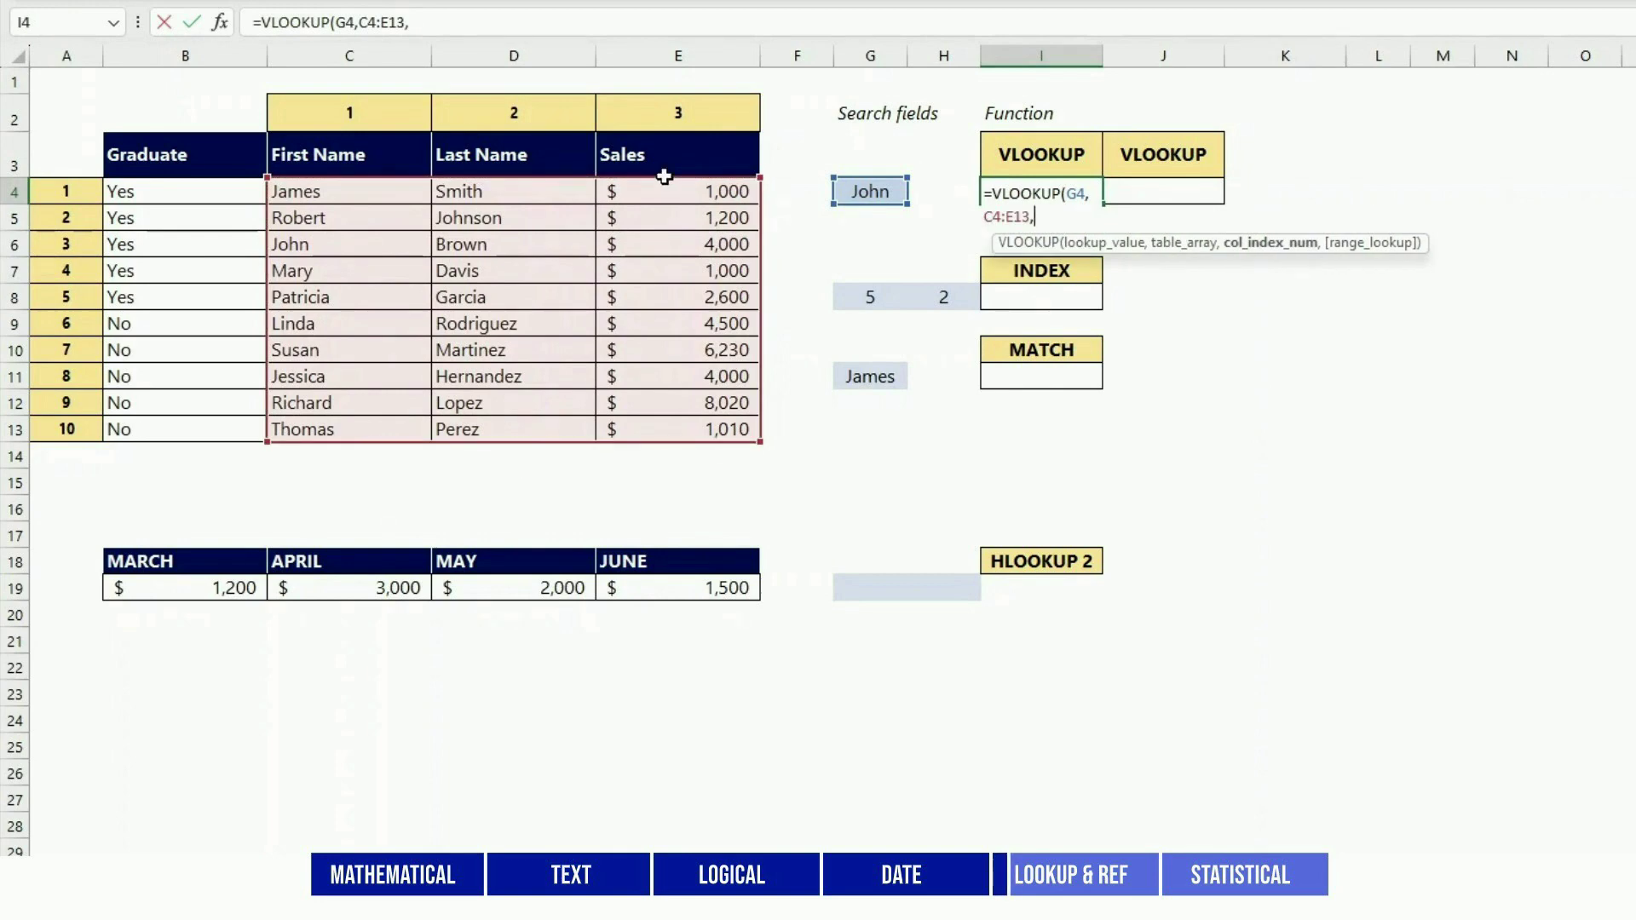
{"action": "type", "text": "2,"}
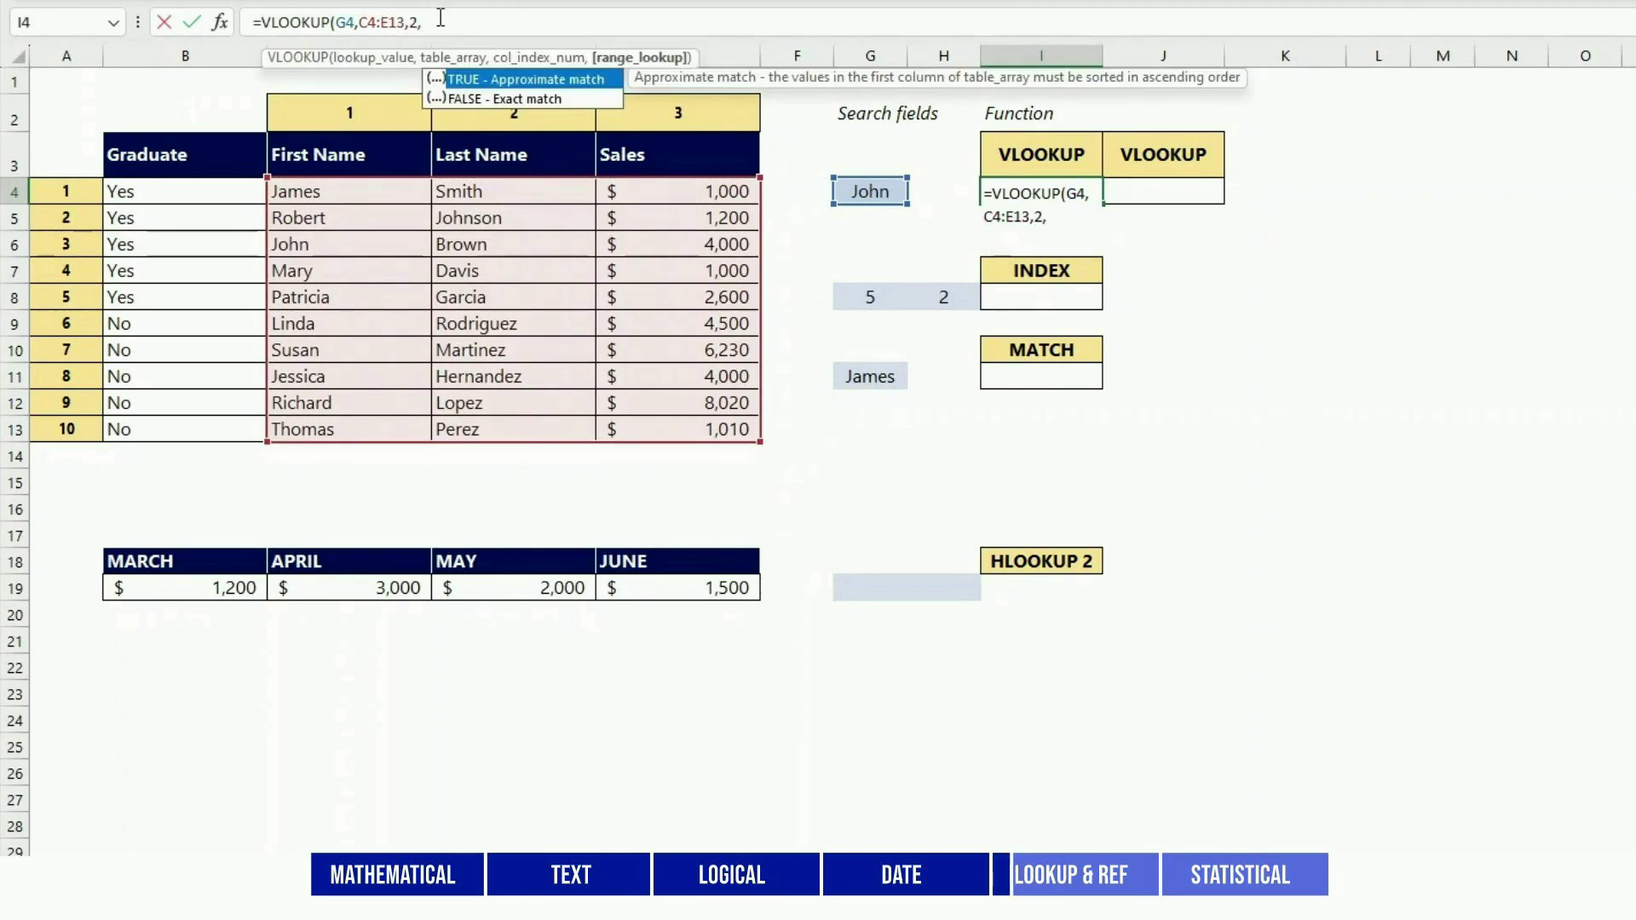
{"action": "type", "text": "FALSE"}
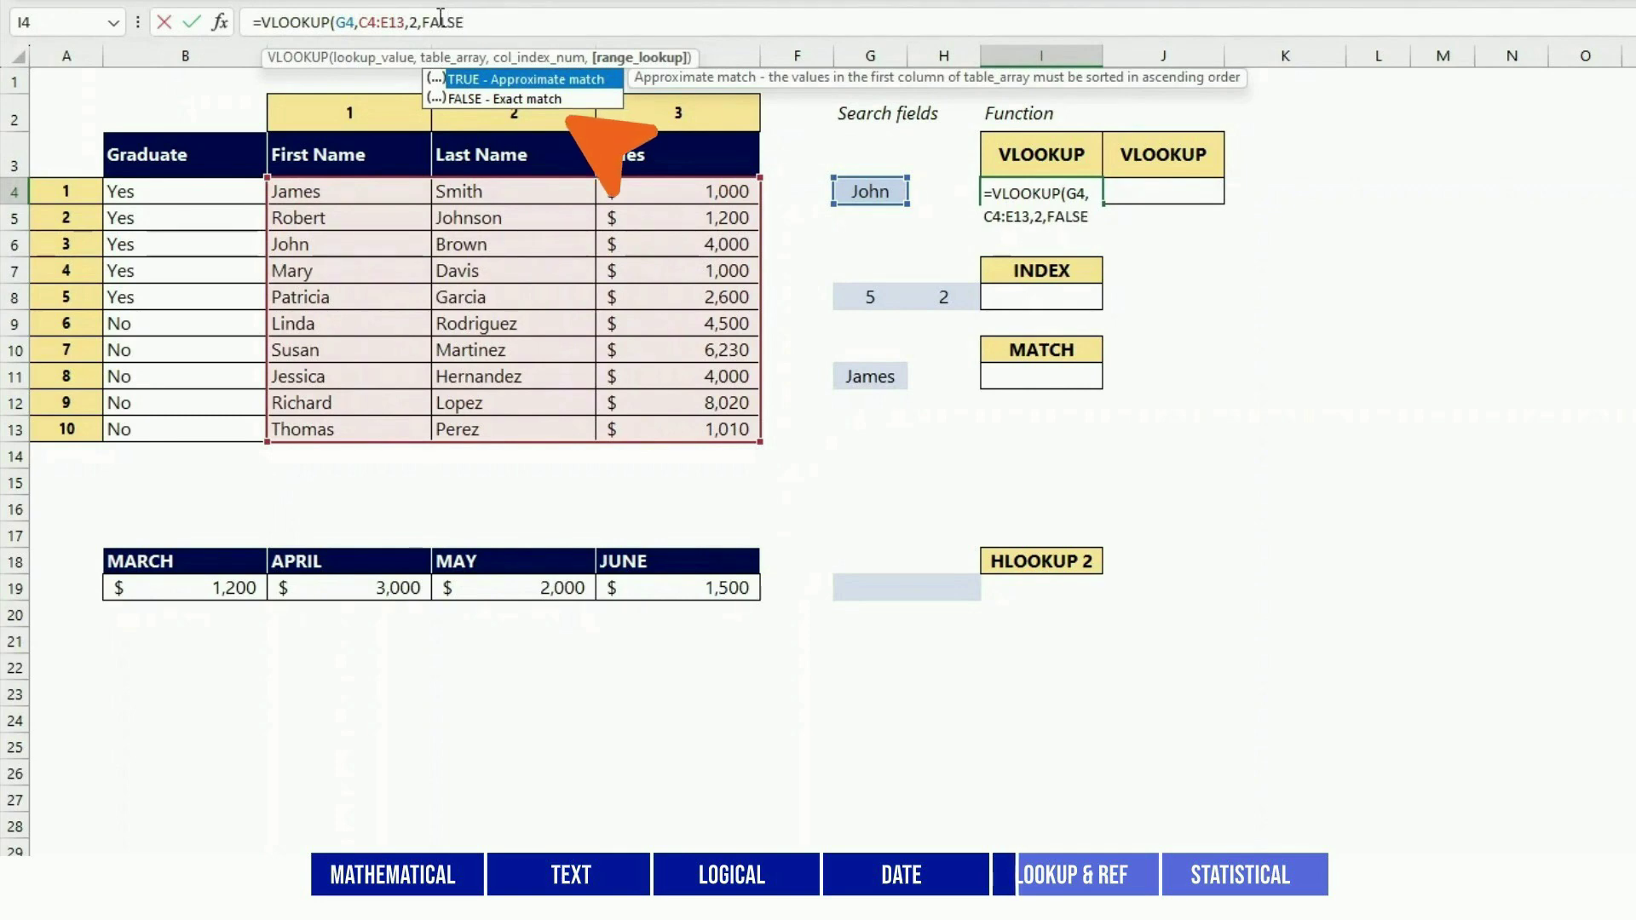
{"action": "type", "text": ")"}
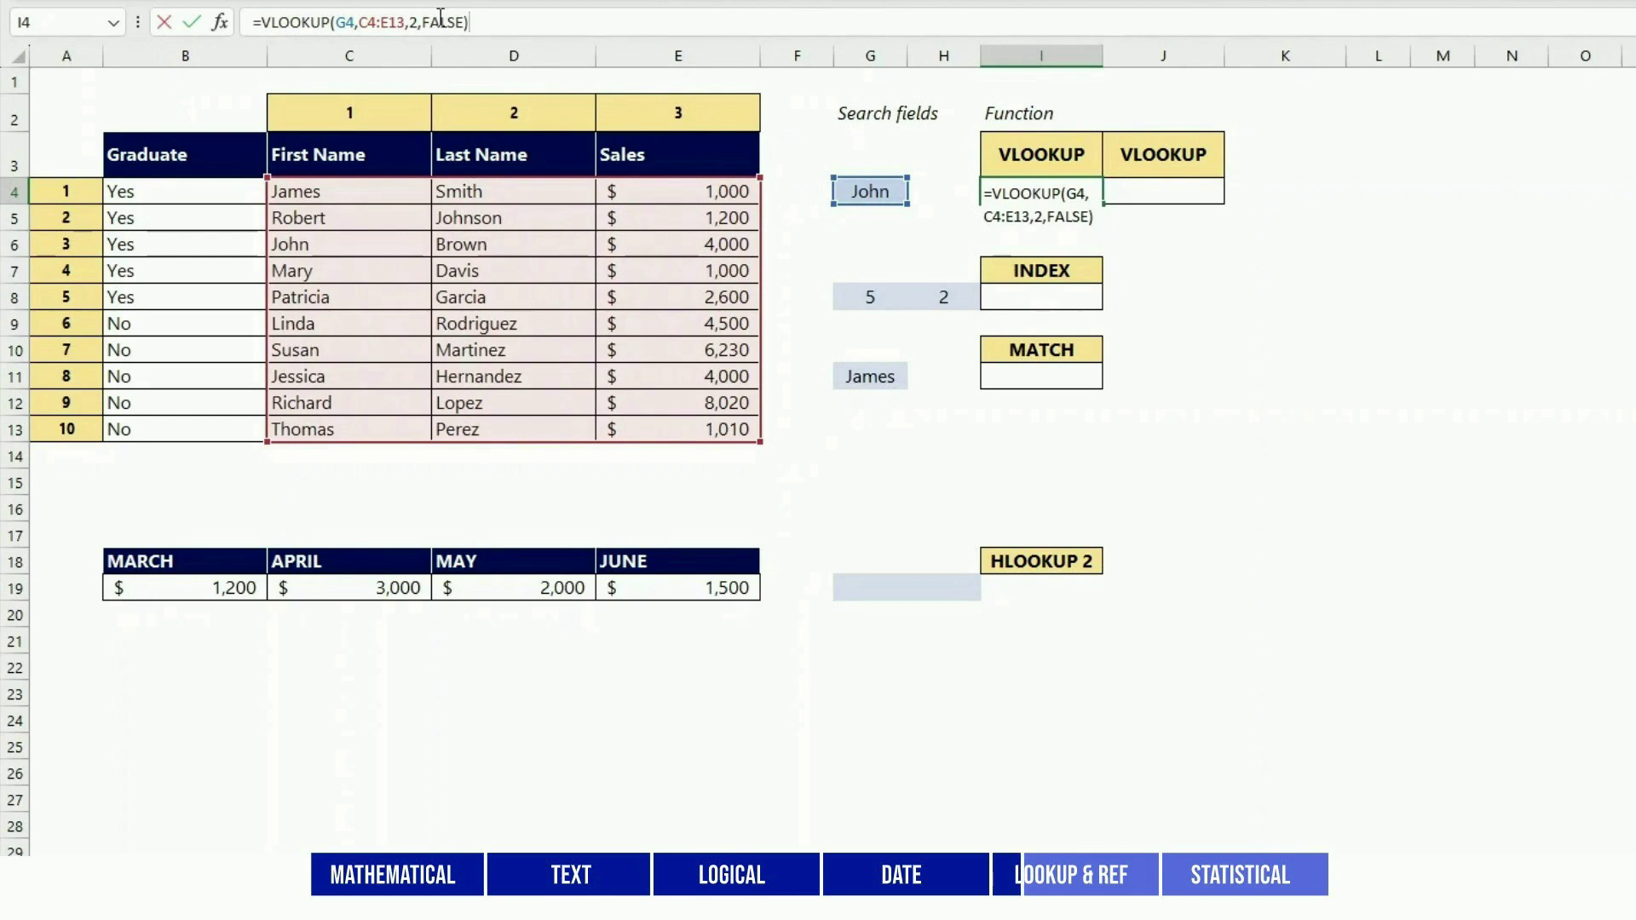
{"action": "key", "text": "Return"}
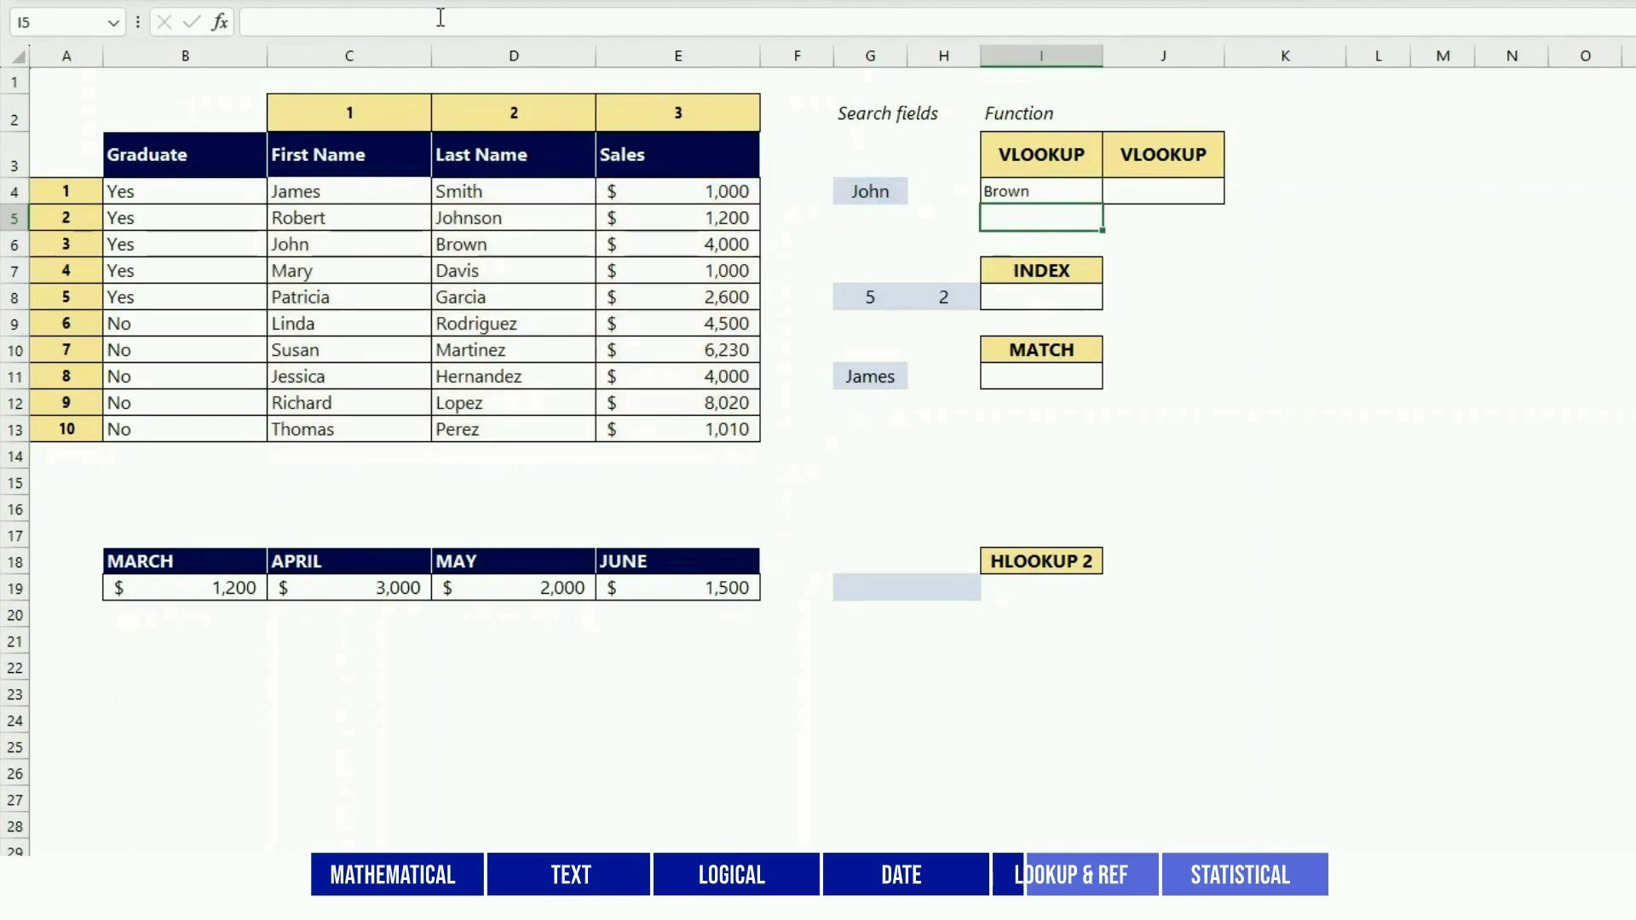
{"action": "key", "text": "Up"}
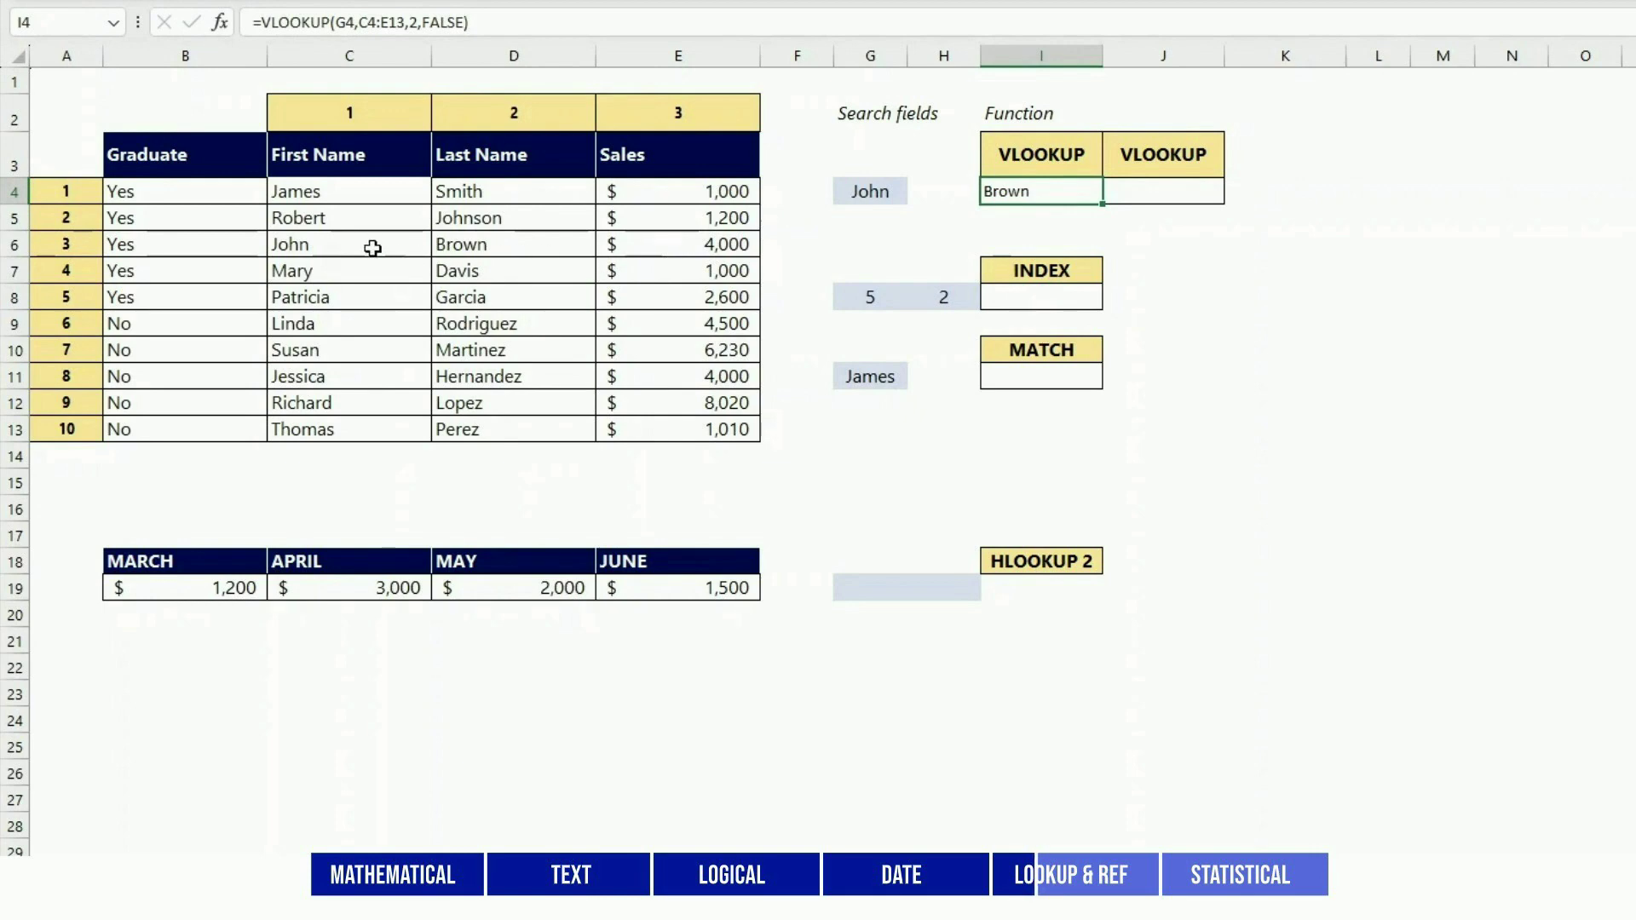
{"action": "left_click_drag", "start_coordinate": [375, 247], "coordinate": [453, 260]}
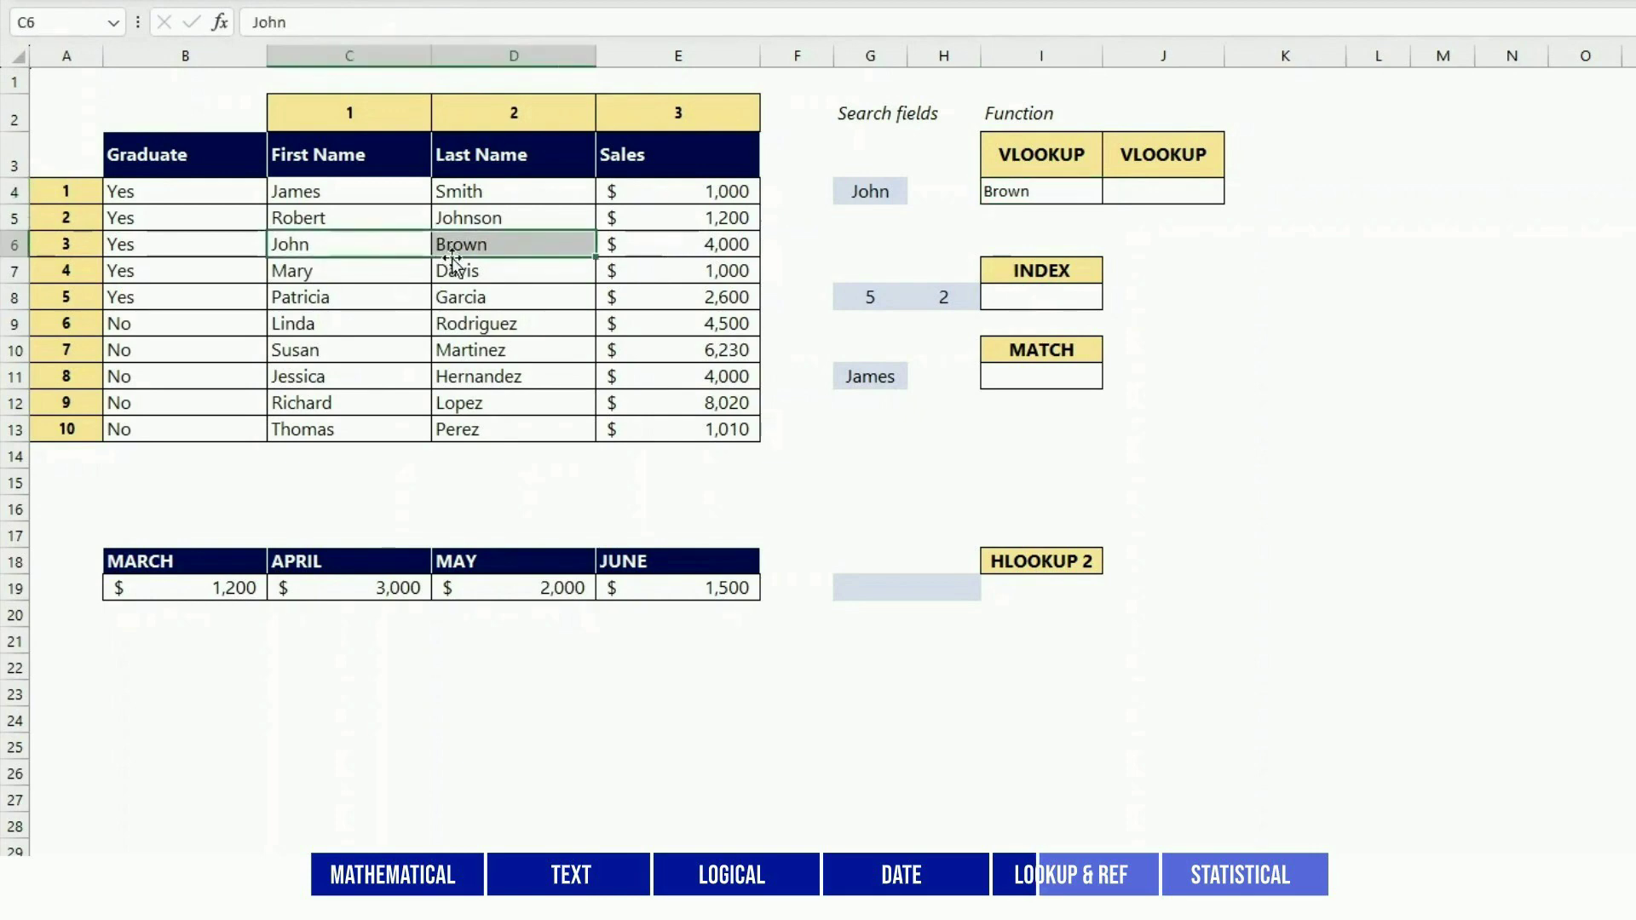
{"action": "left_click", "coordinate": [1255, 286]}
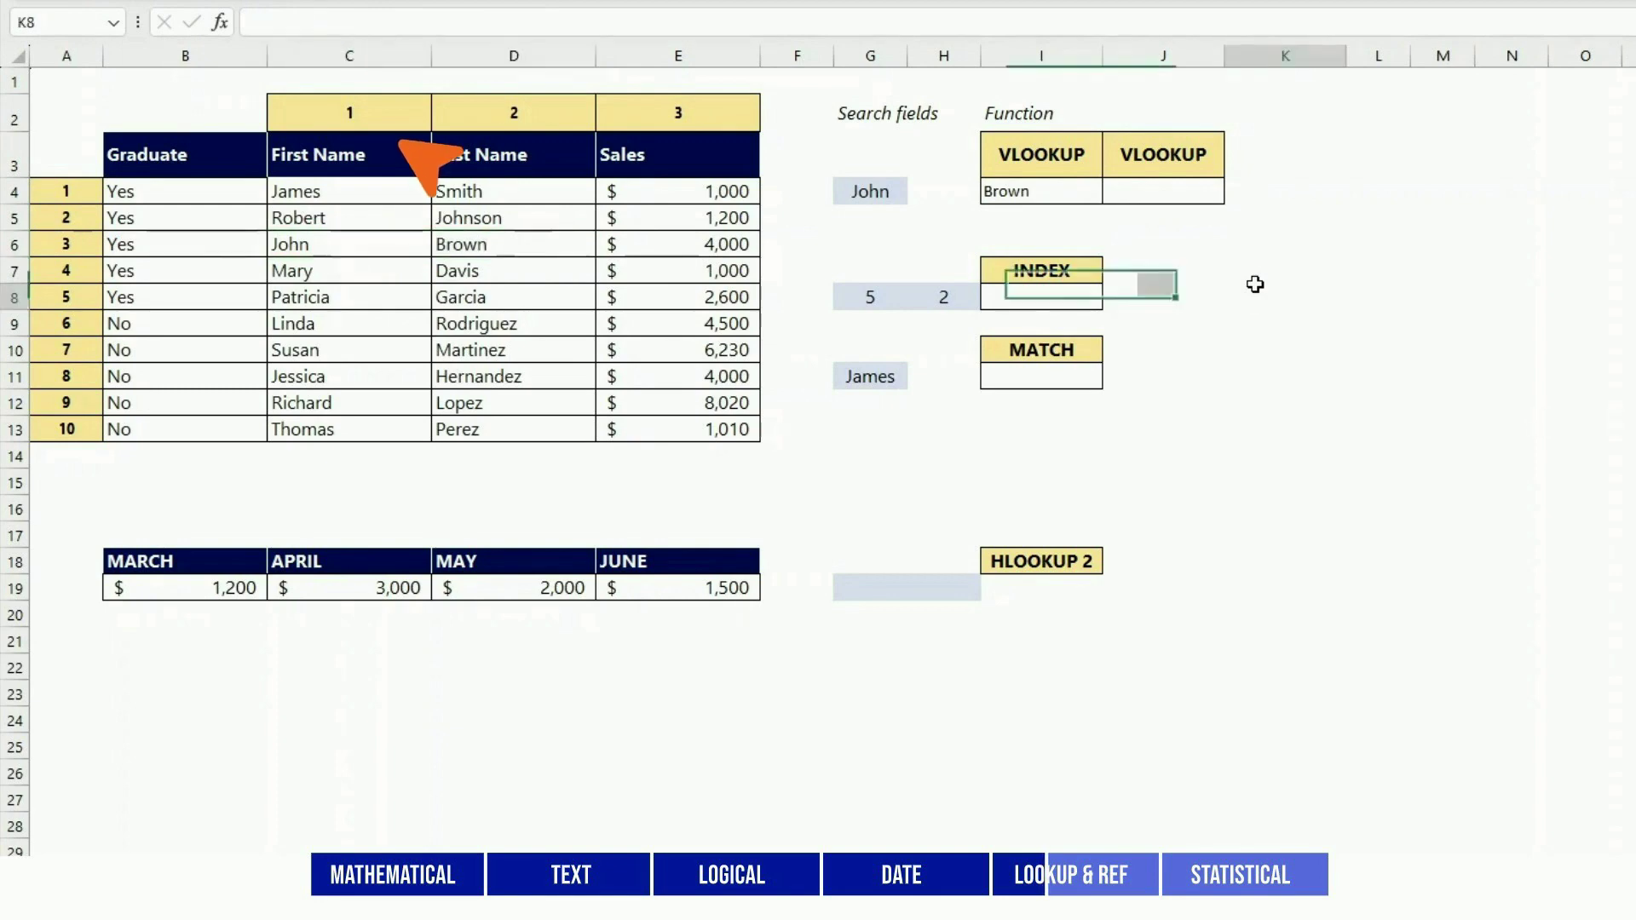
{"action": "left_click", "coordinate": [1151, 191]}
{"action": "type", "text": "=V"}
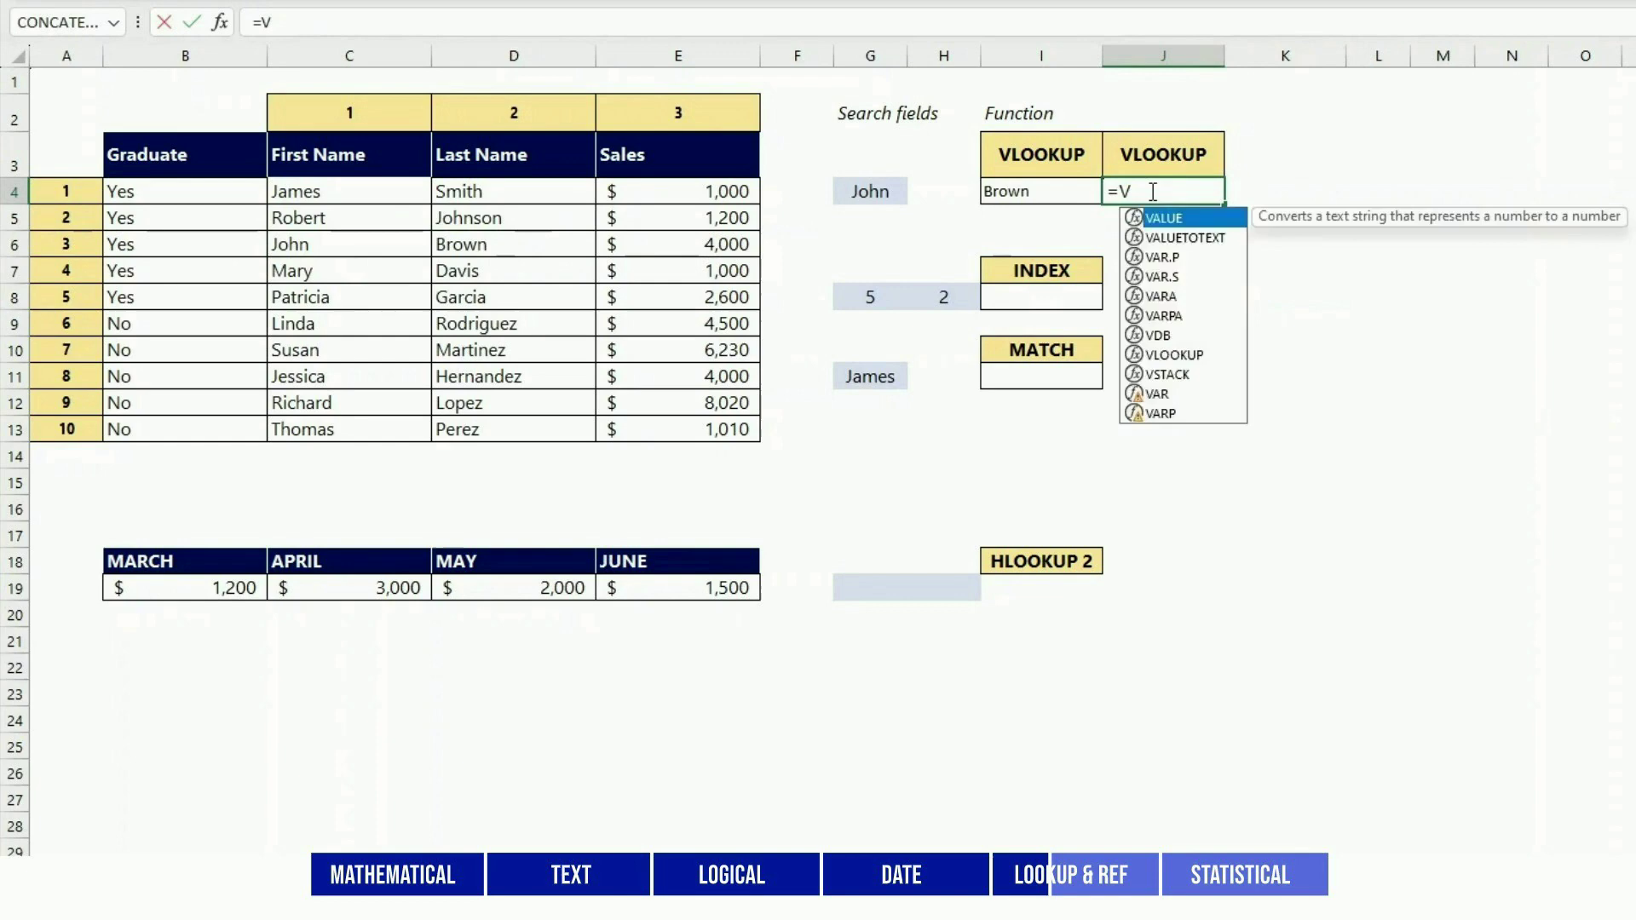
{"action": "type", "text": "LOOKUP("}
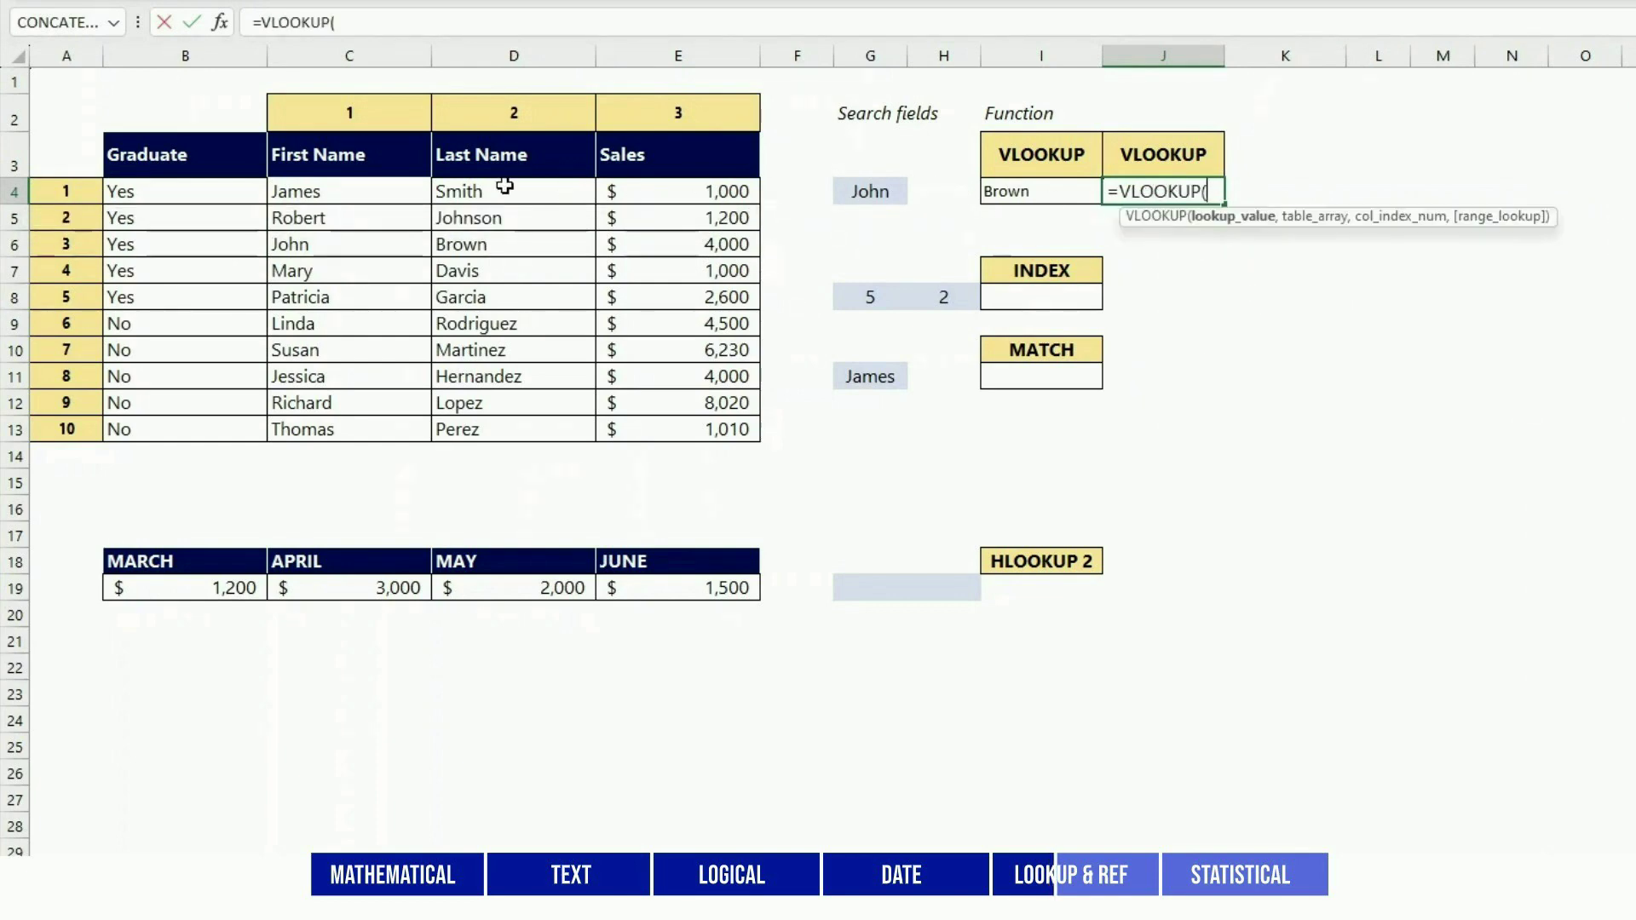
{"action": "left_click", "coordinate": [853, 190]}
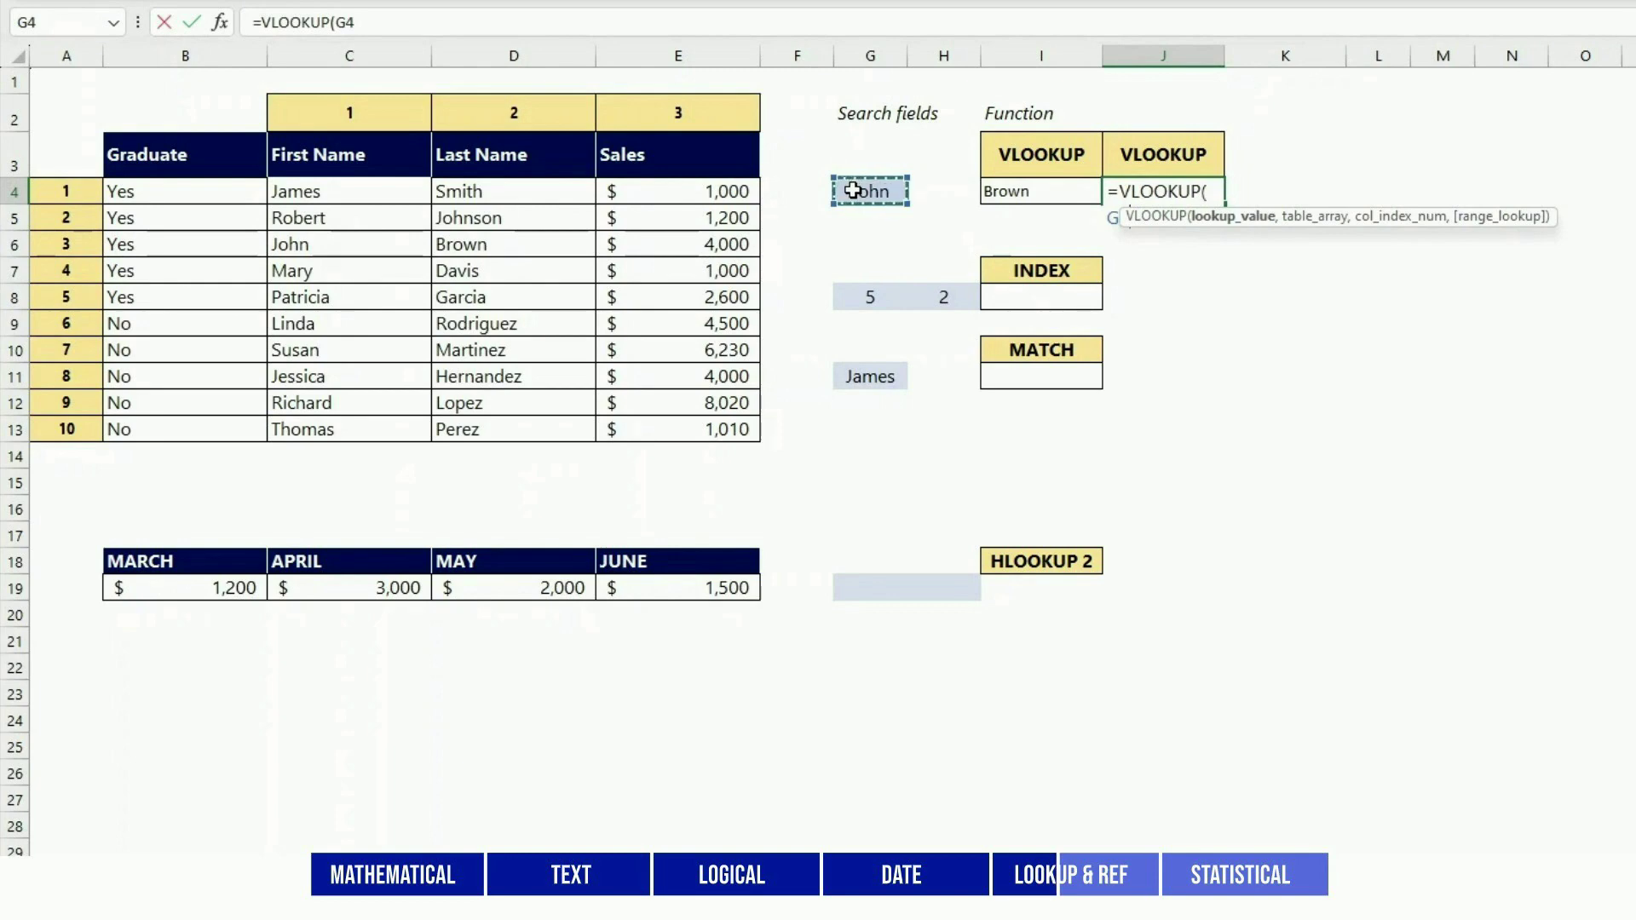
{"action": "type", "text": ","}
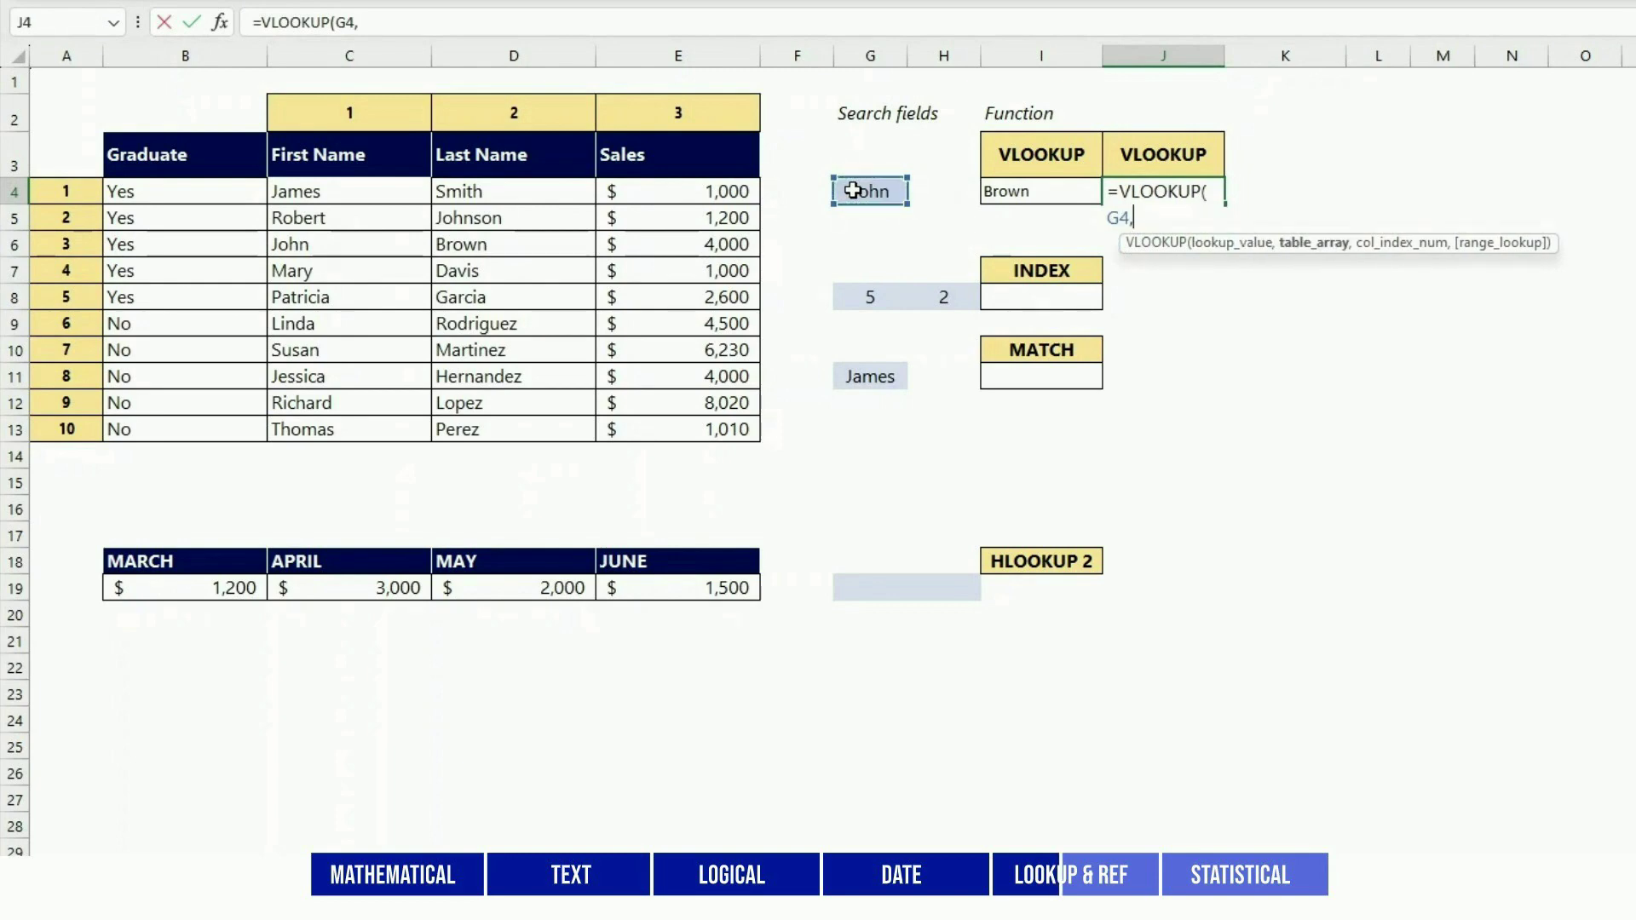
{"action": "left_click_drag", "start_coordinate": [340, 193], "coordinate": [725, 429]}
{"action": "type", "text": ",3,"}
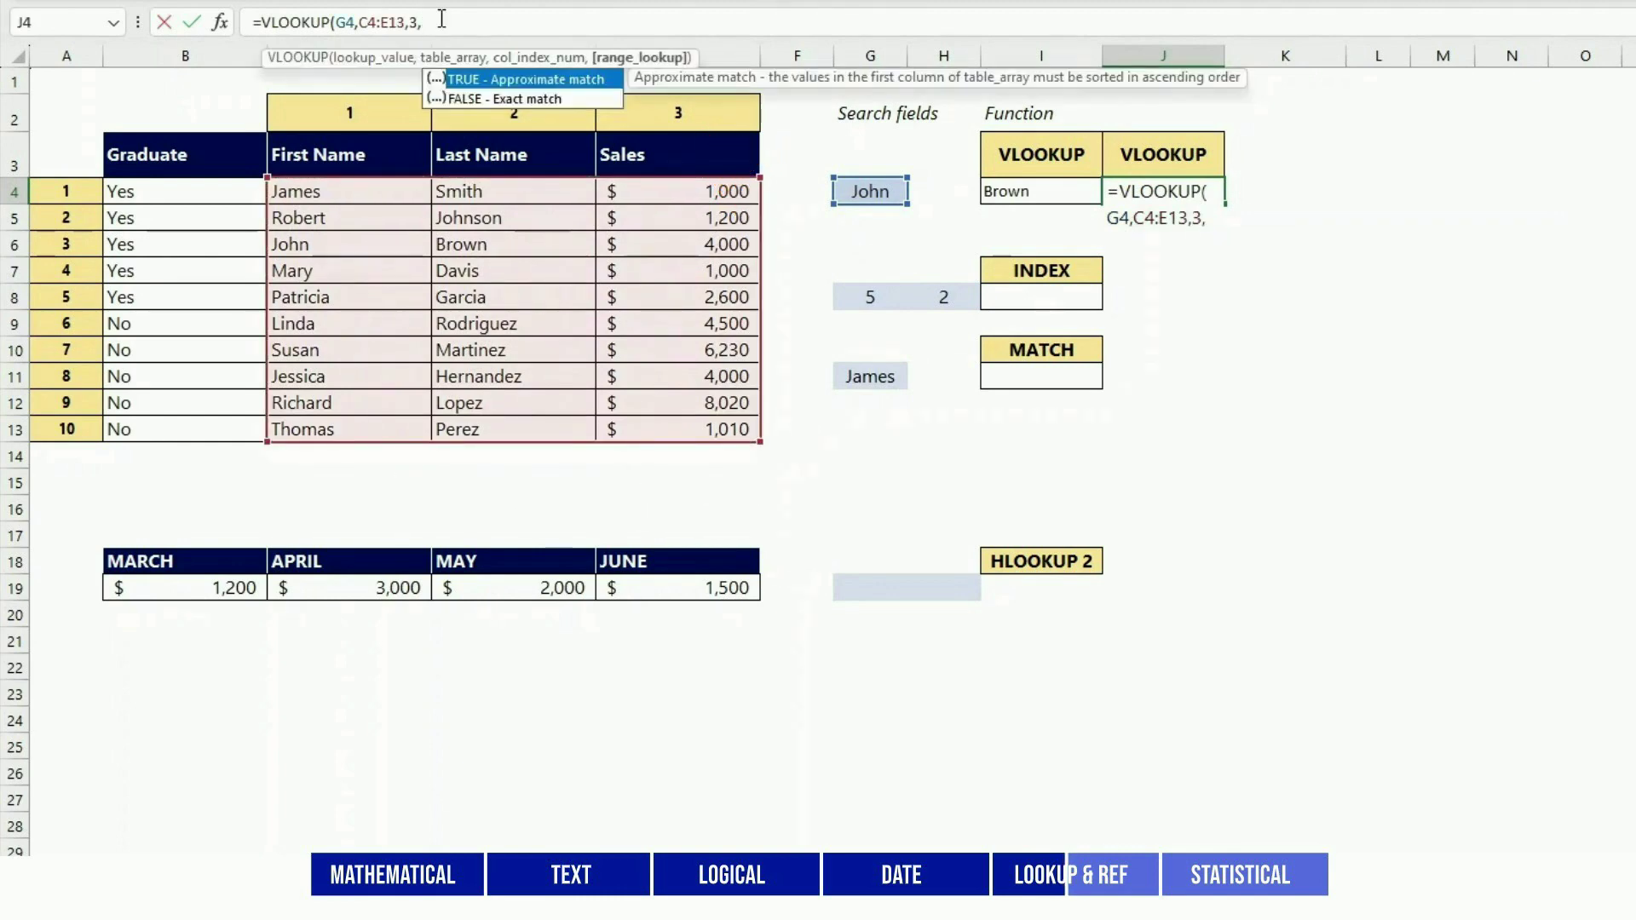
{"action": "key", "text": "Return"}
{"action": "key", "text": "Left"}
{"action": "key", "text": "Down"}
{"action": "key", "text": "Down"}
{"action": "key", "text": "Down"}
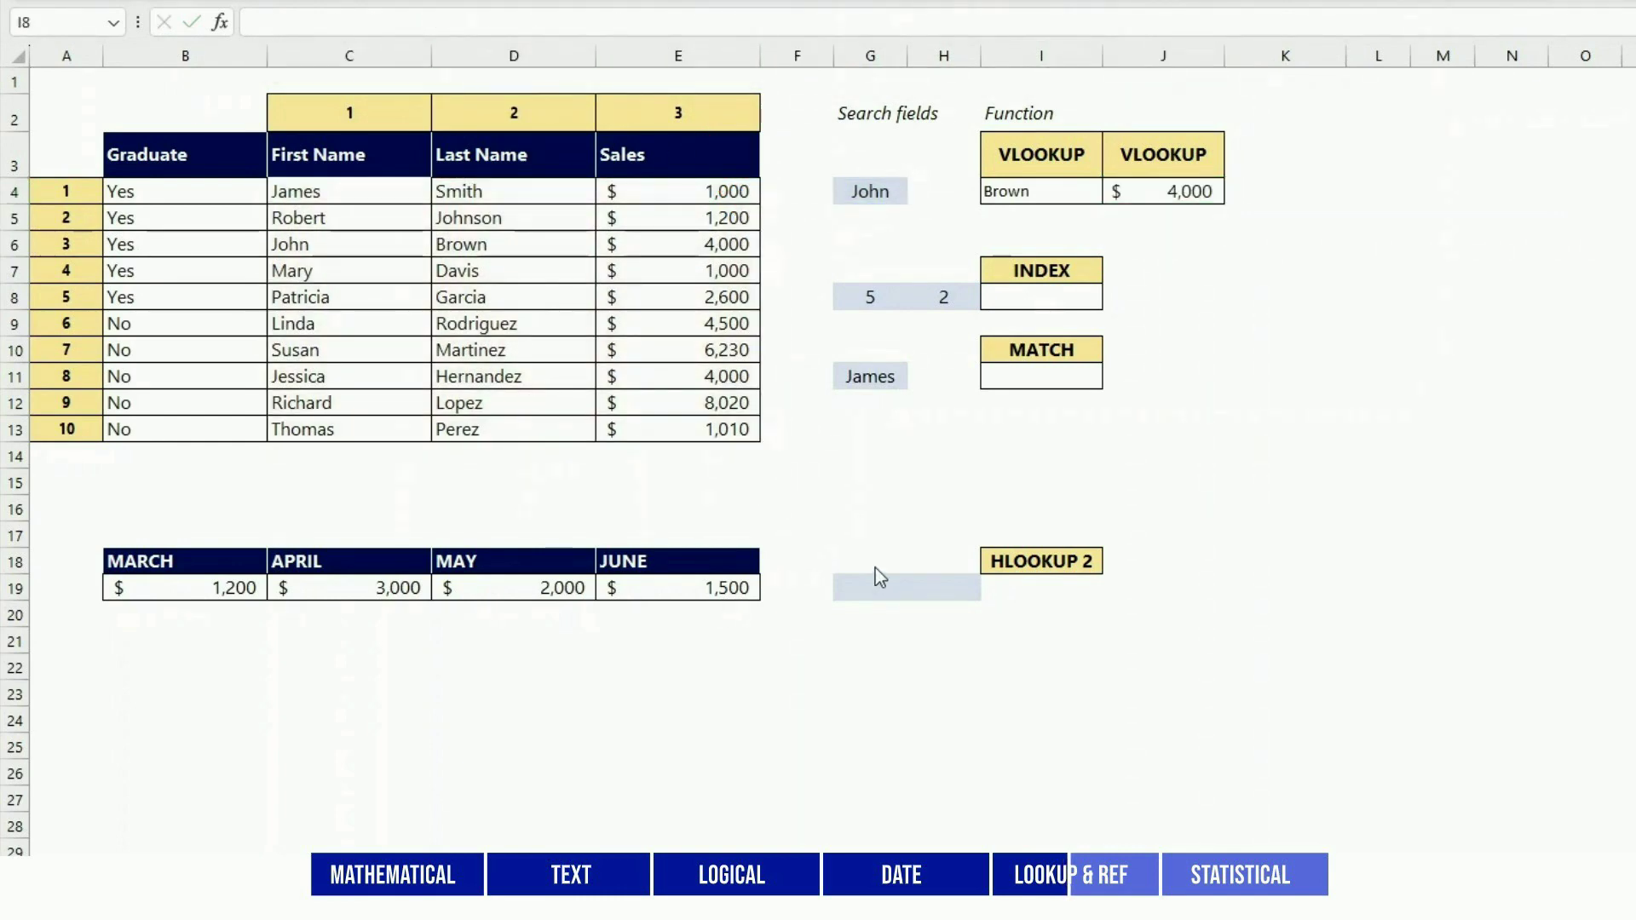
- Enter =INDEX(C4:E13,G8,H8) in I8, returning Garcia from row 5, column 2
{"action": "left_click", "coordinate": [1006, 300]}
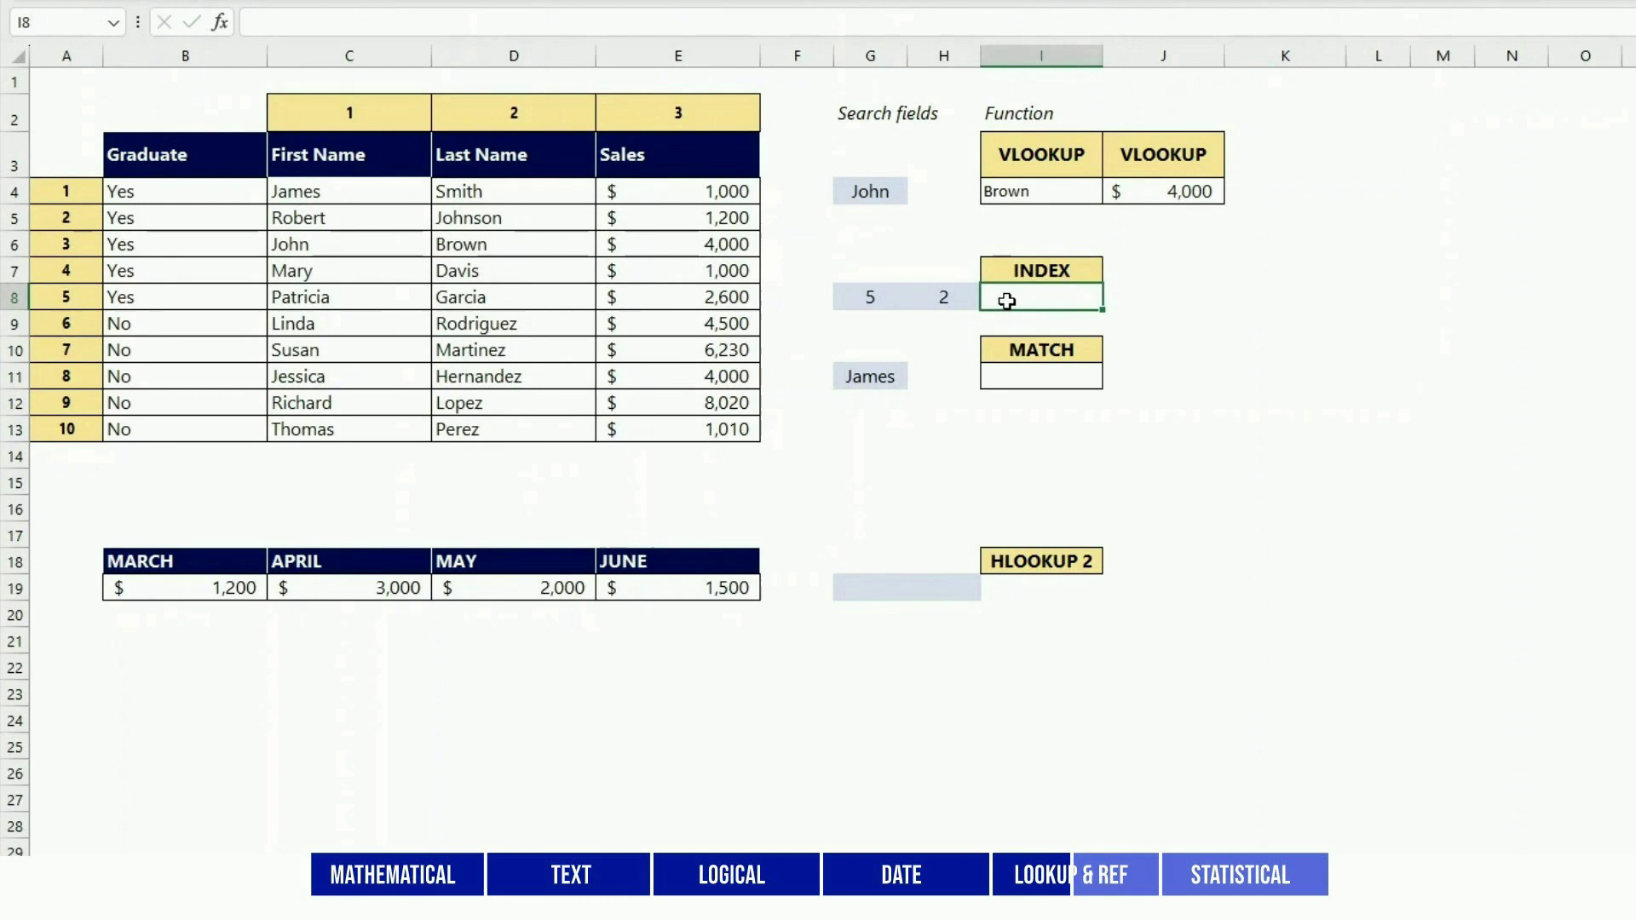
{"action": "type", "text": "=INDEX"}
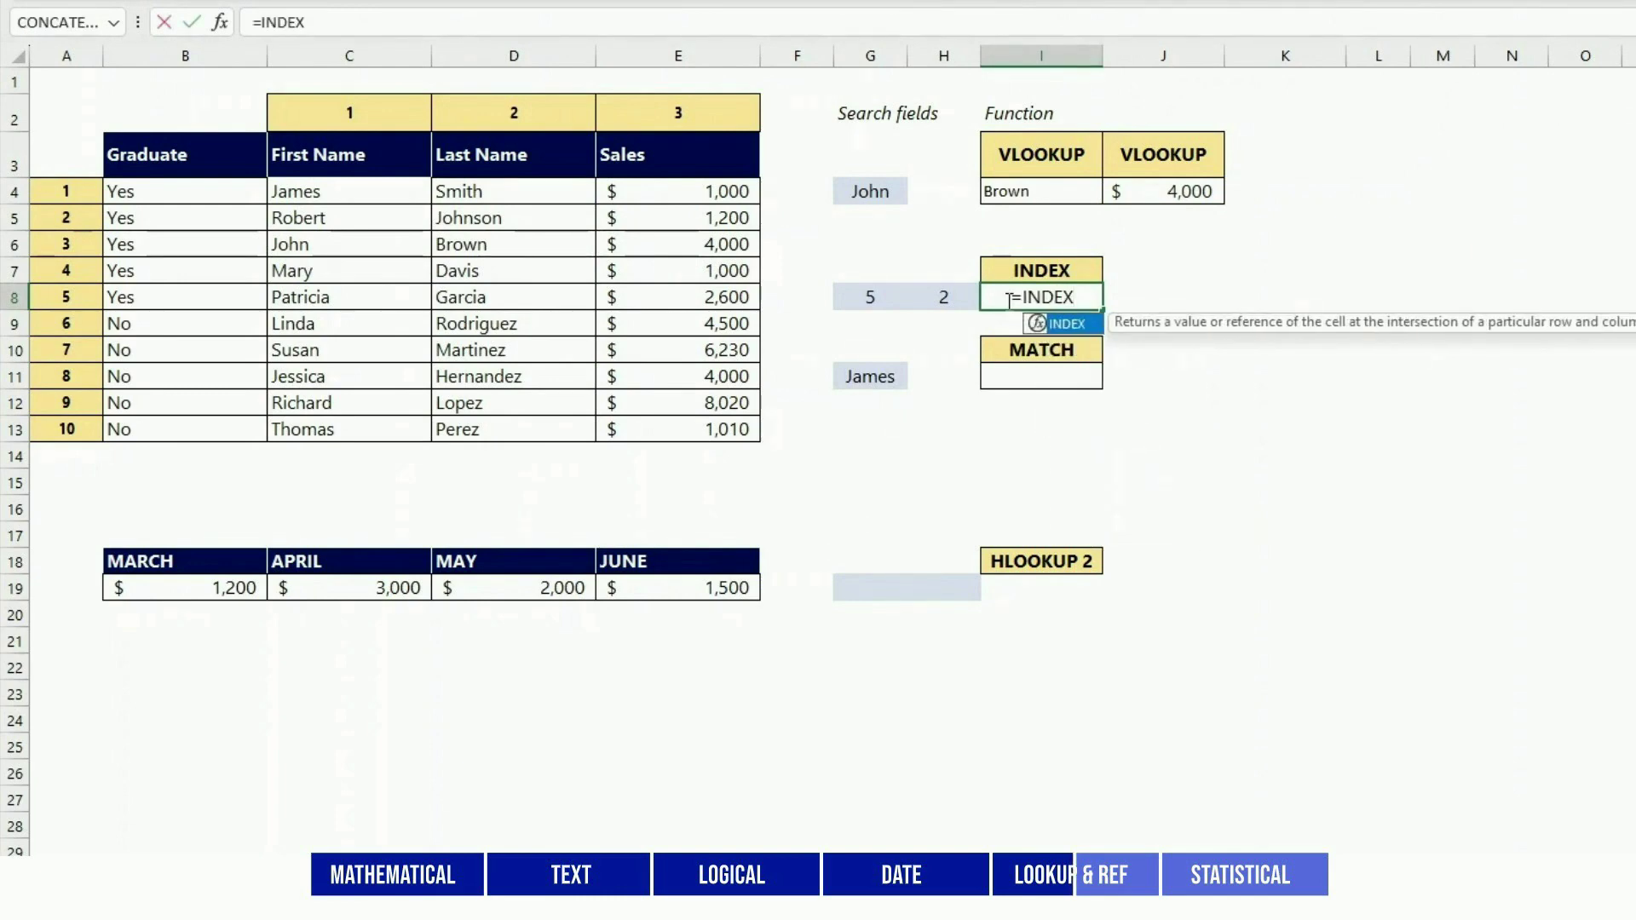
{"action": "type", "text": "("}
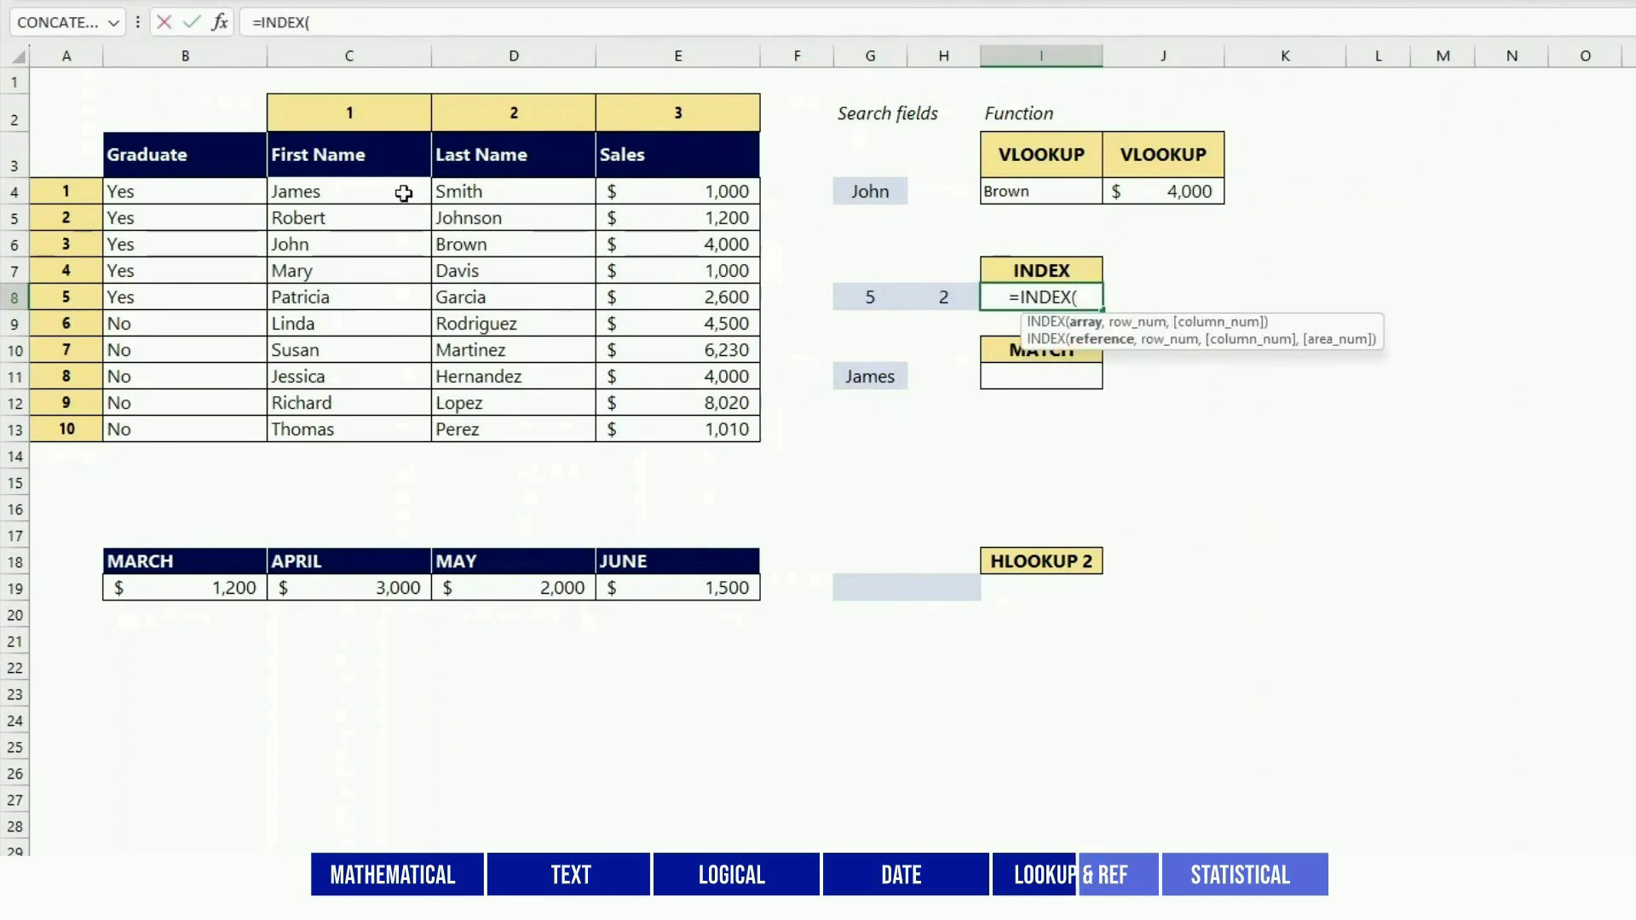
{"action": "left_click_drag", "start_coordinate": [402, 190], "coordinate": [784, 425]}
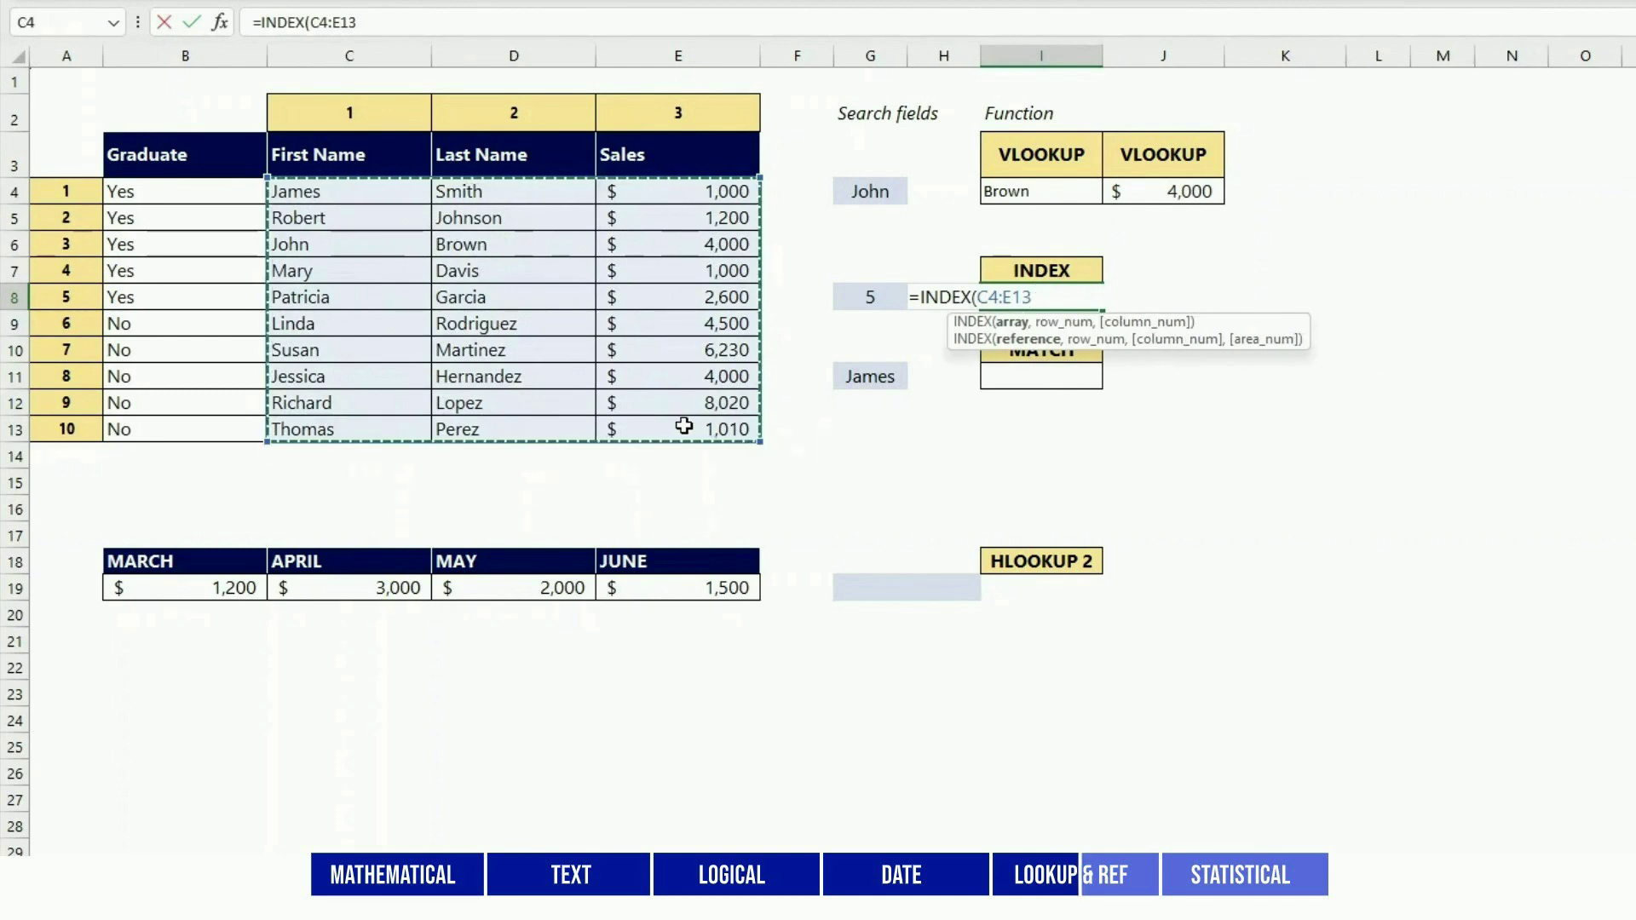
{"action": "type", "text": ","}
{"action": "left_click", "coordinate": [872, 292]}
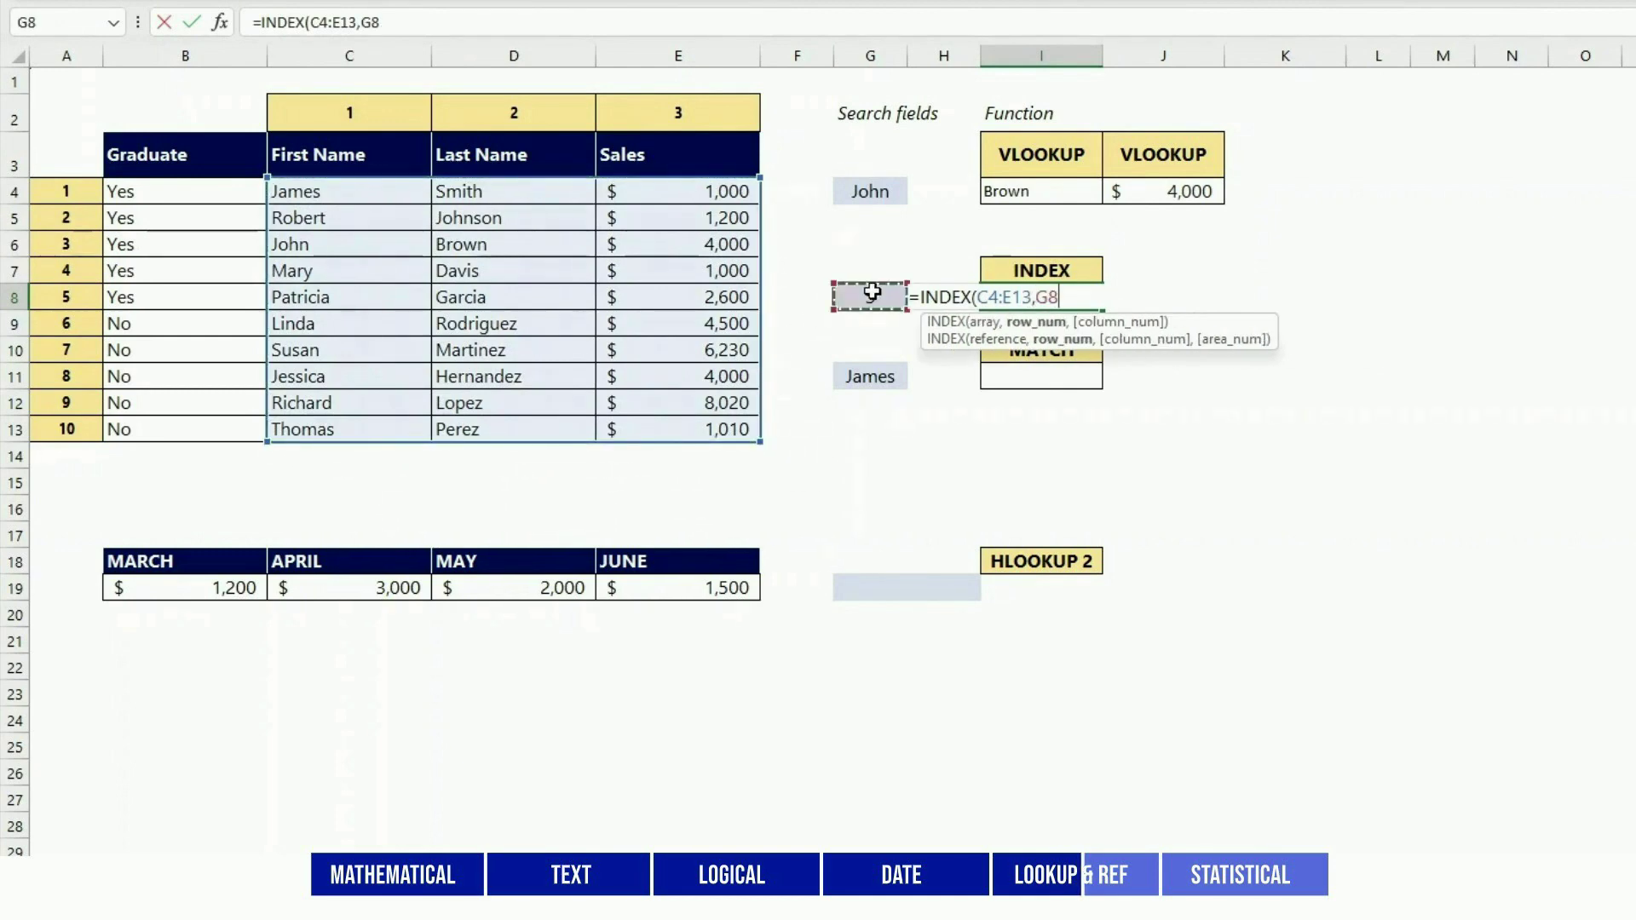
{"action": "type", "text": ","}
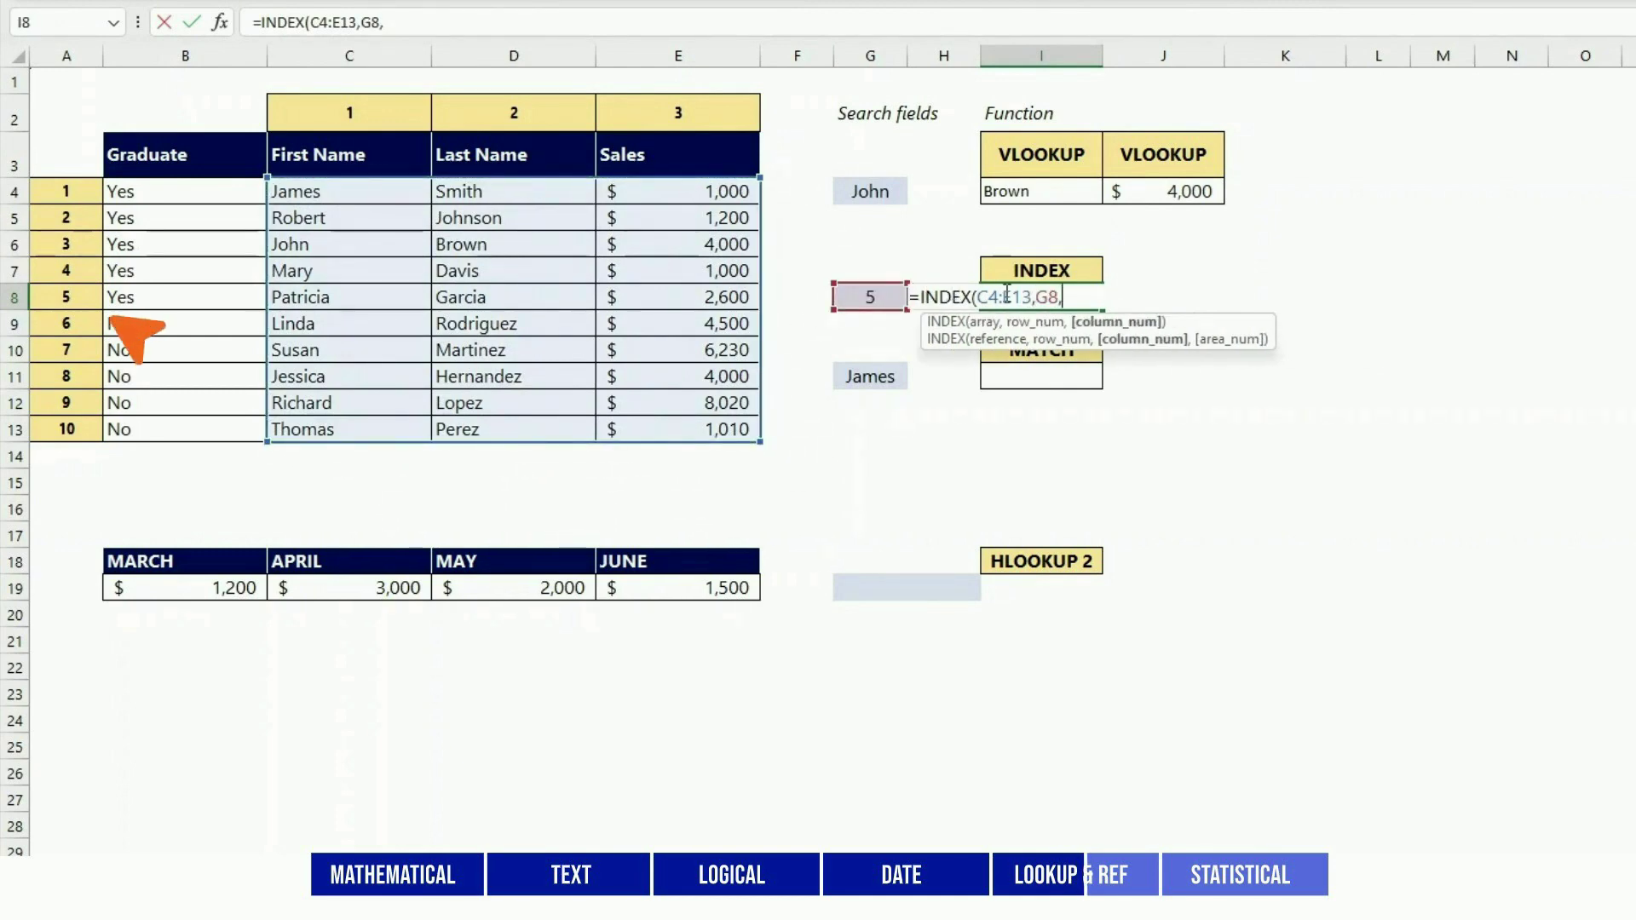
{"action": "type", "text": "H8"}
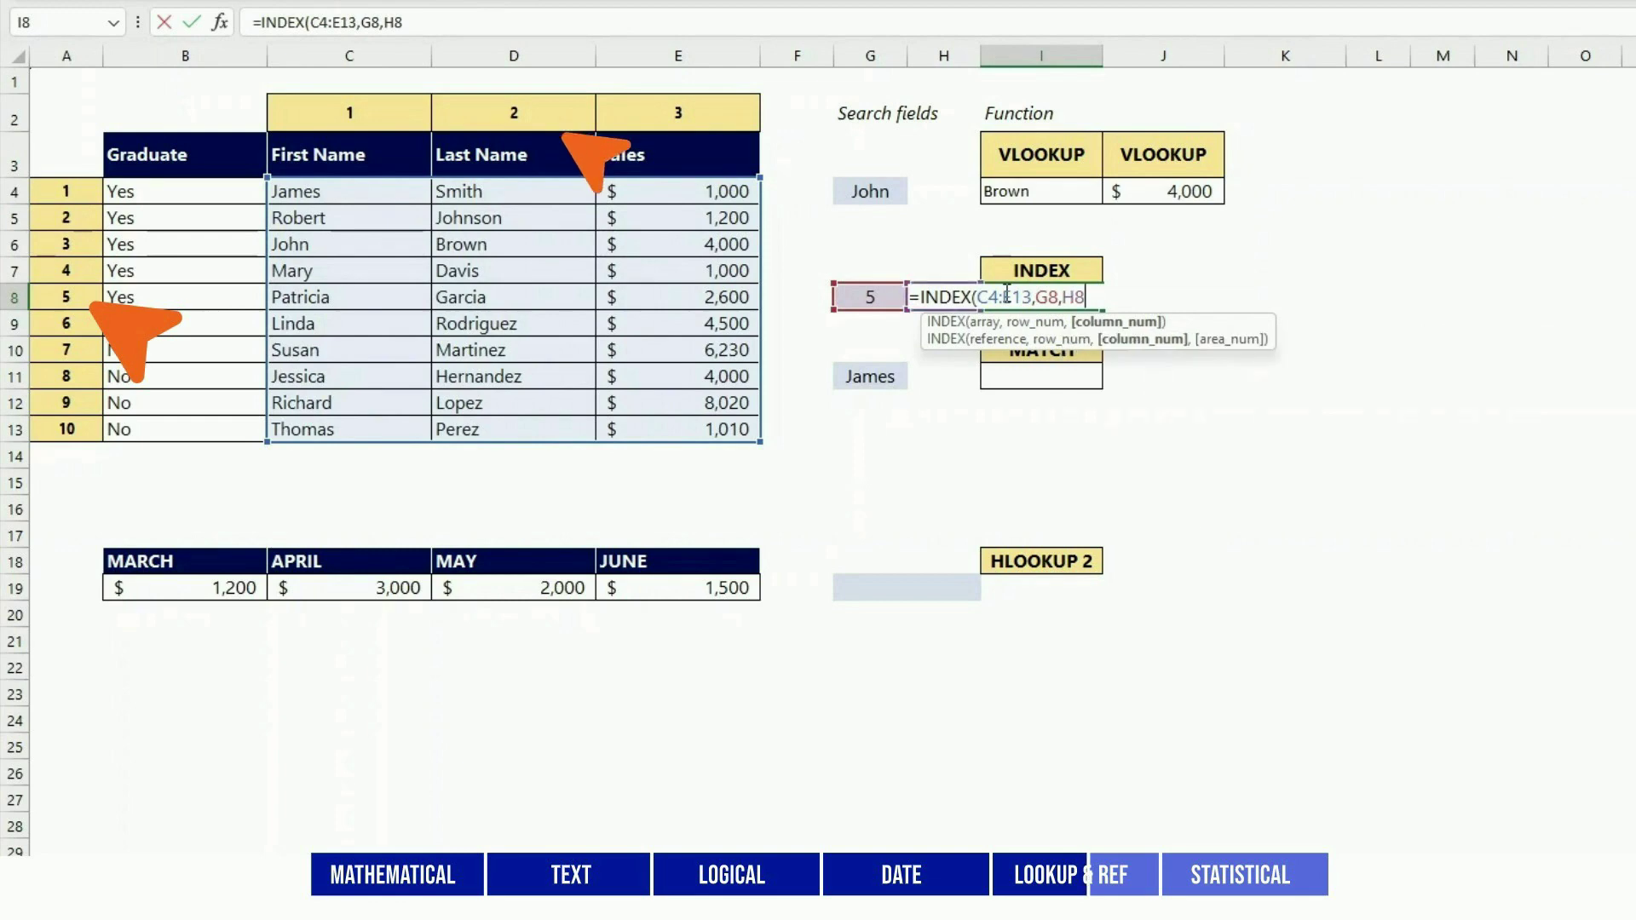
{"action": "key", "text": "Return"}
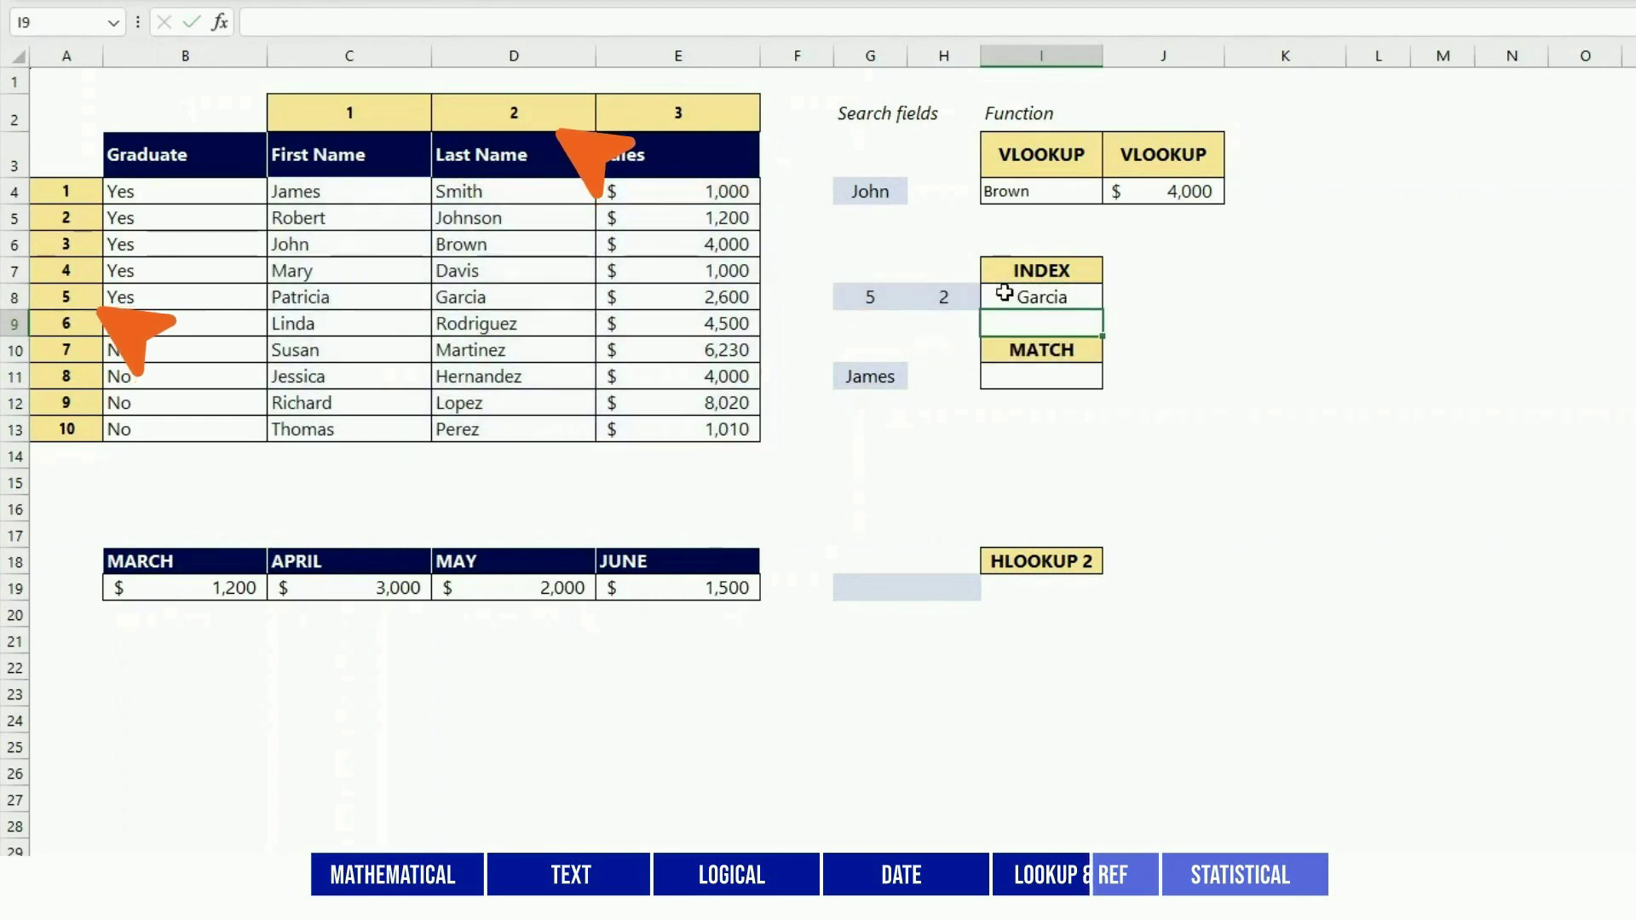
{"action": "left_click", "coordinate": [537, 294]}
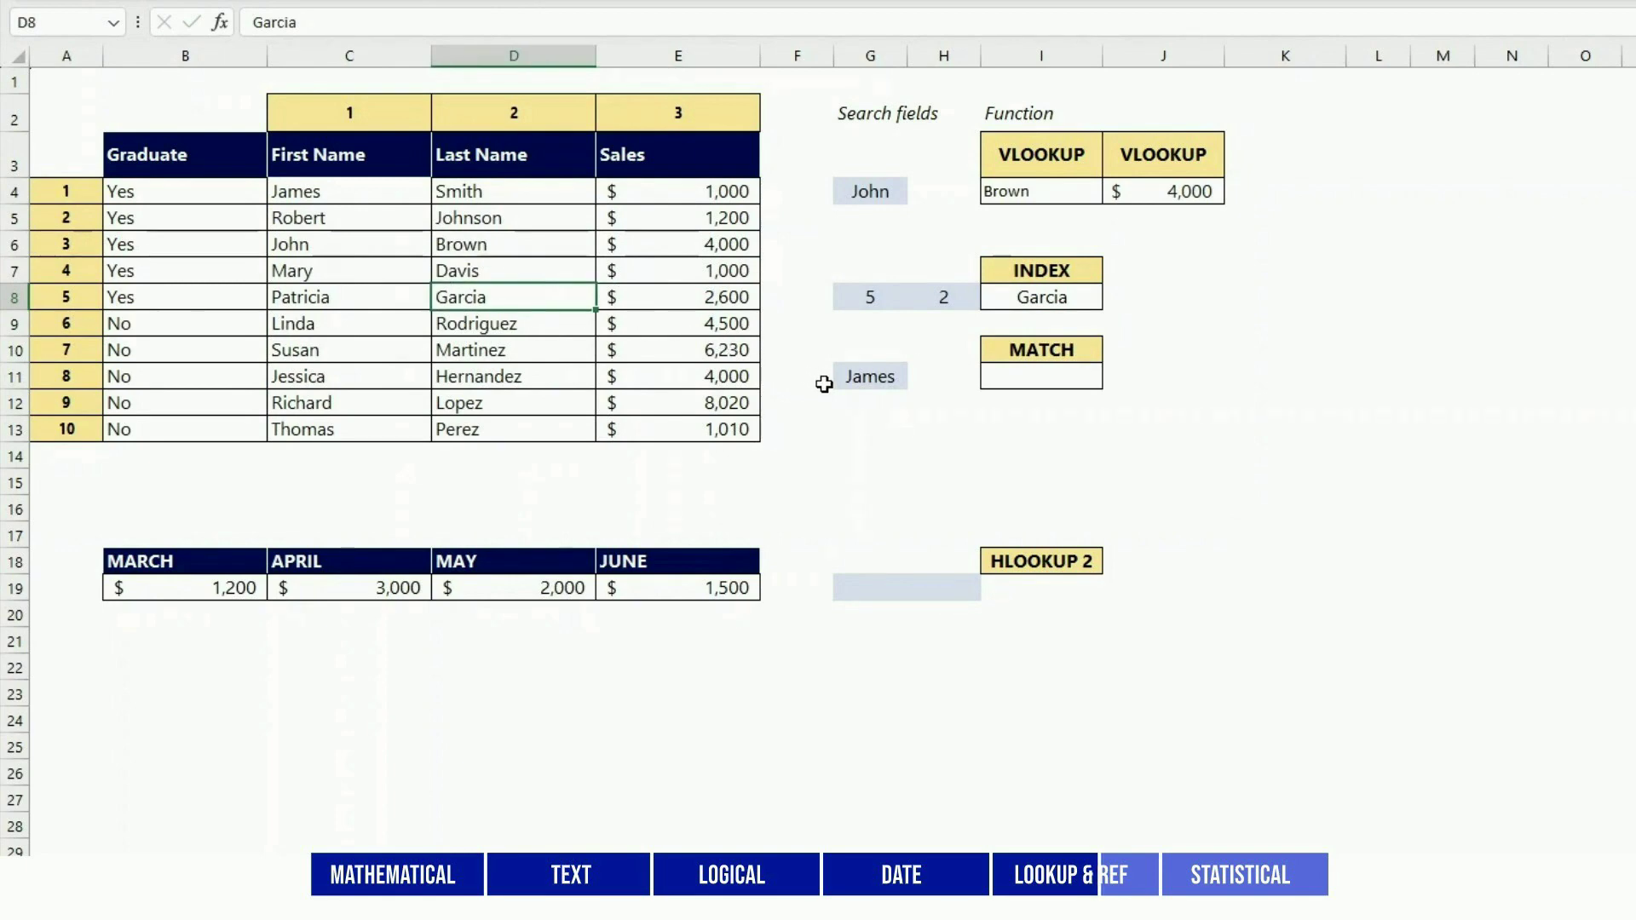
- Enter =MATCH(G11,C4:C13) in I11, returning position 1 for James
{"action": "left_click", "coordinate": [1029, 375]}
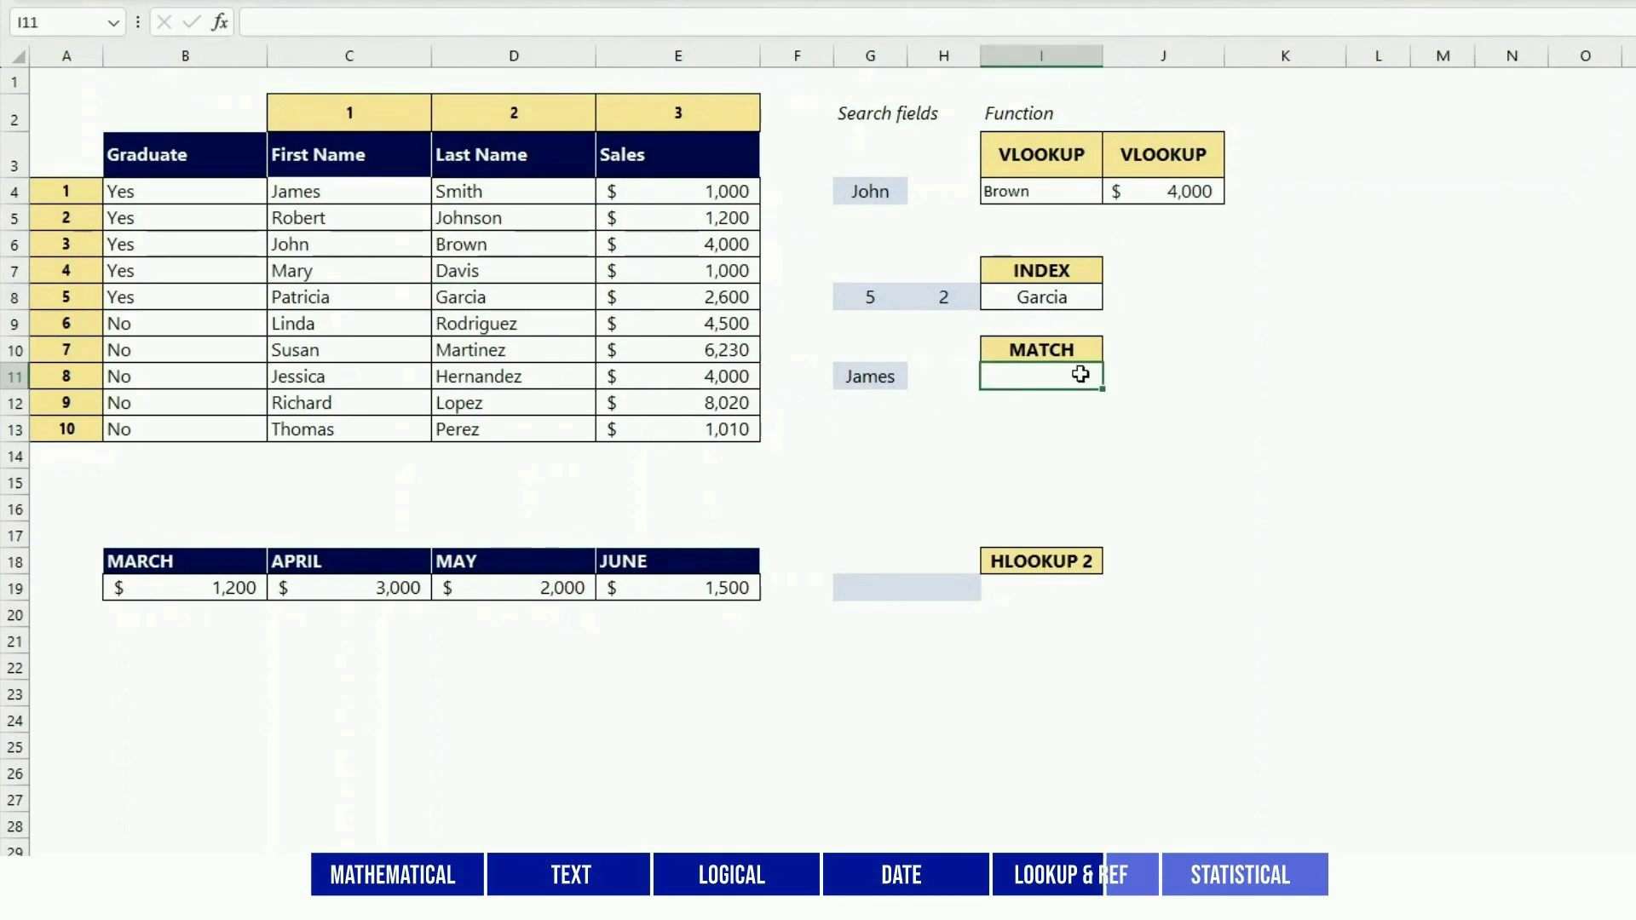
{"action": "type", "text": "="}
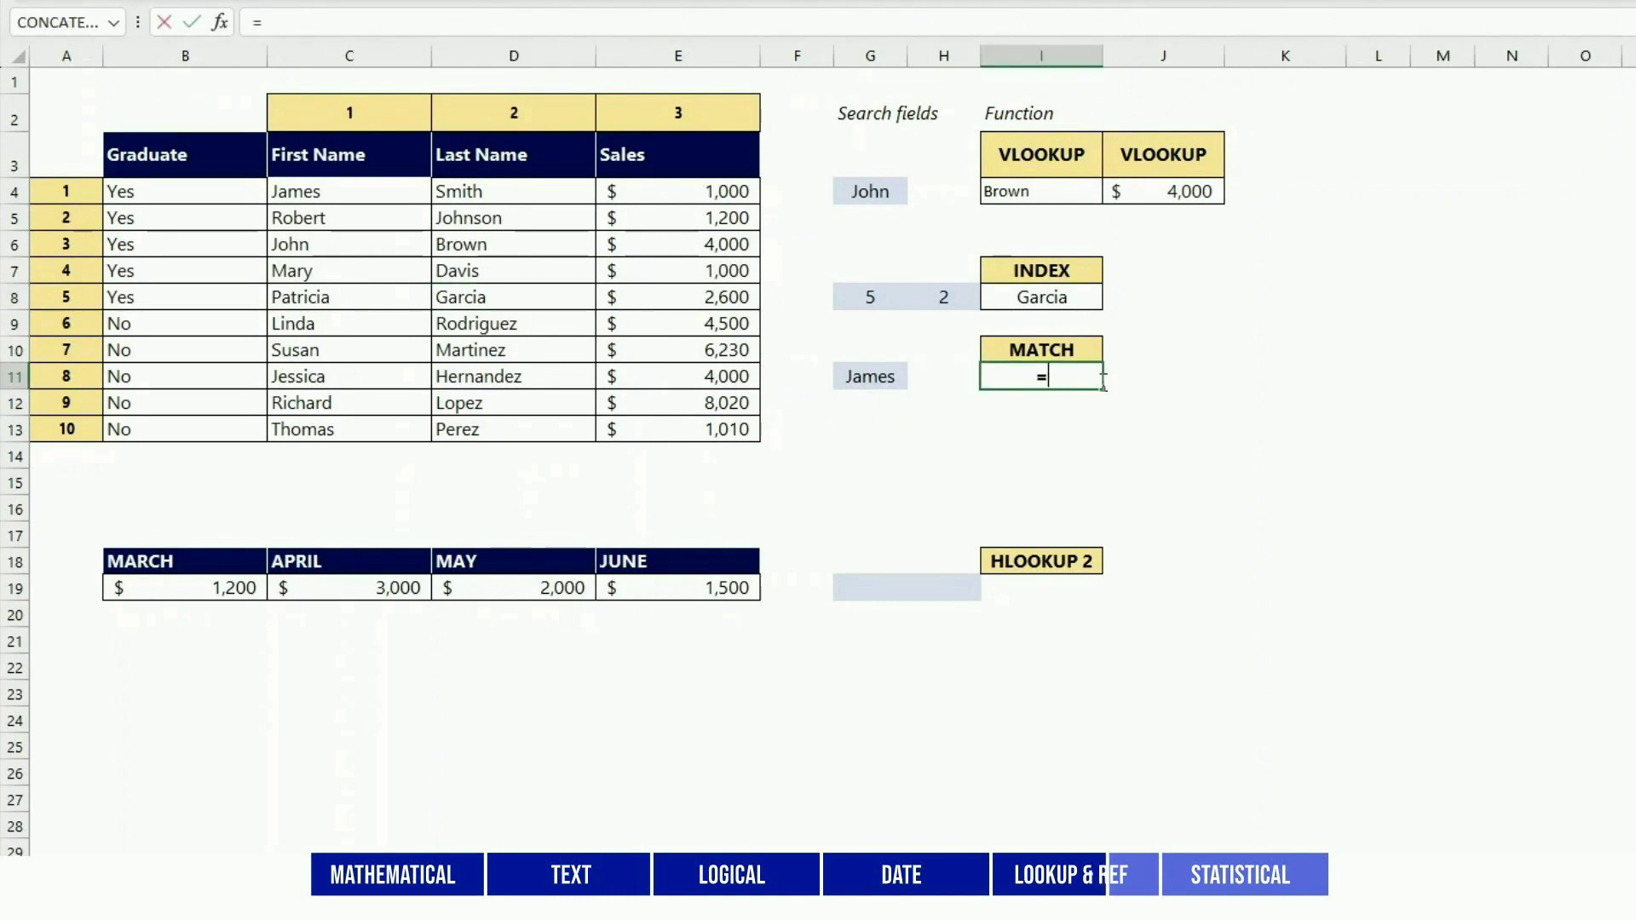
{"action": "type", "text": "MATCH"}
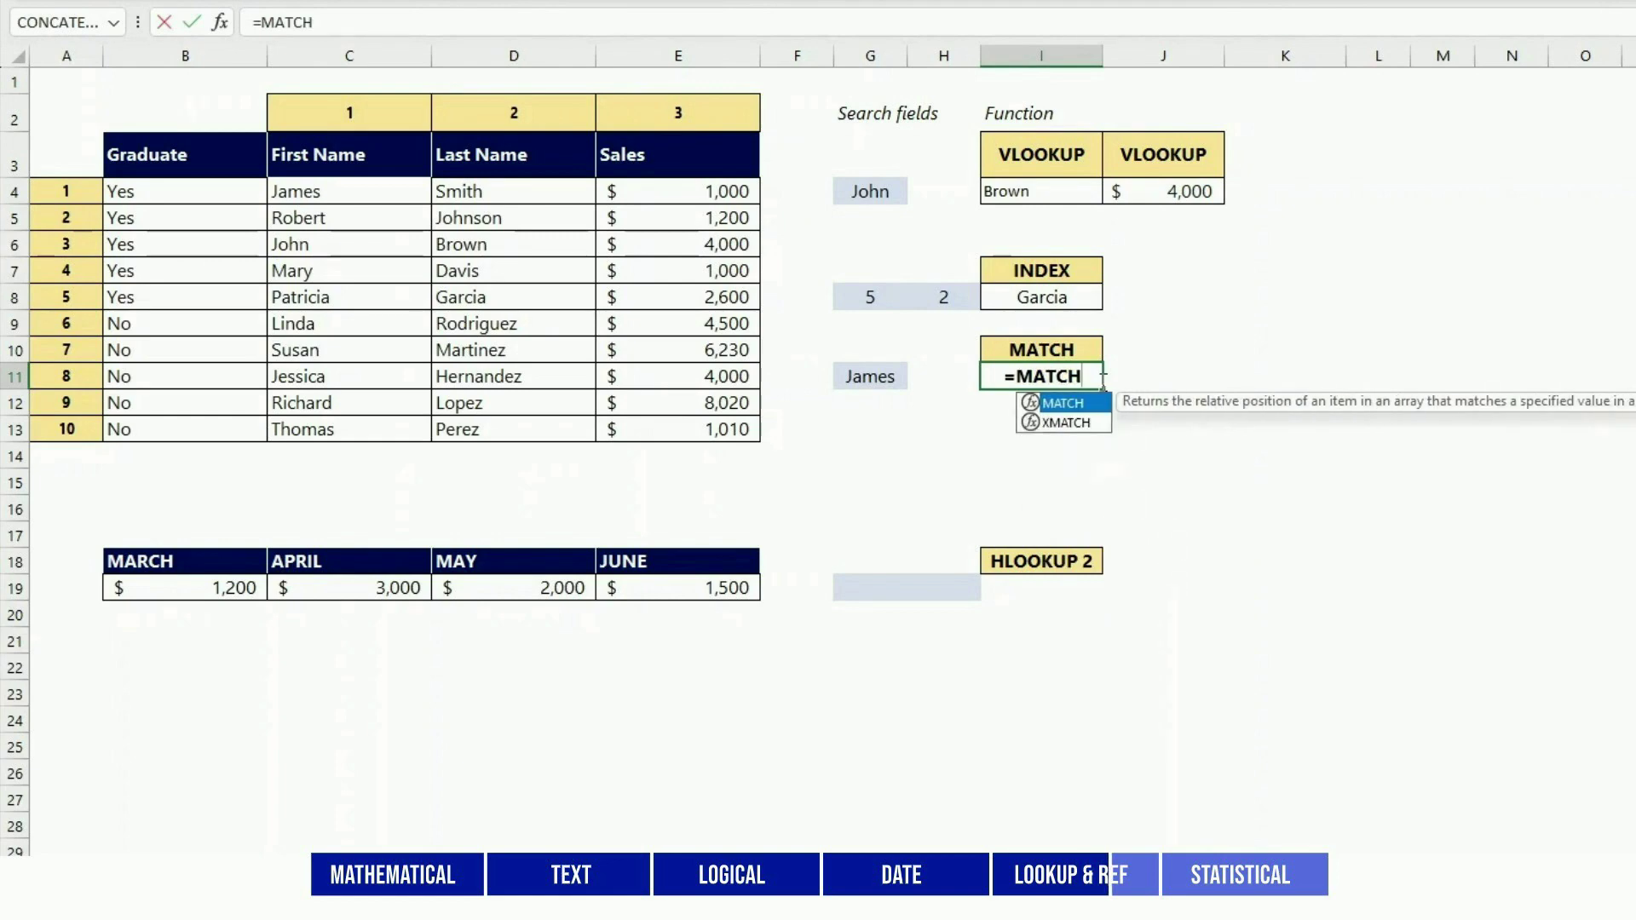
{"action": "type", "text": "("}
{"action": "left_click", "coordinate": [872, 377]}
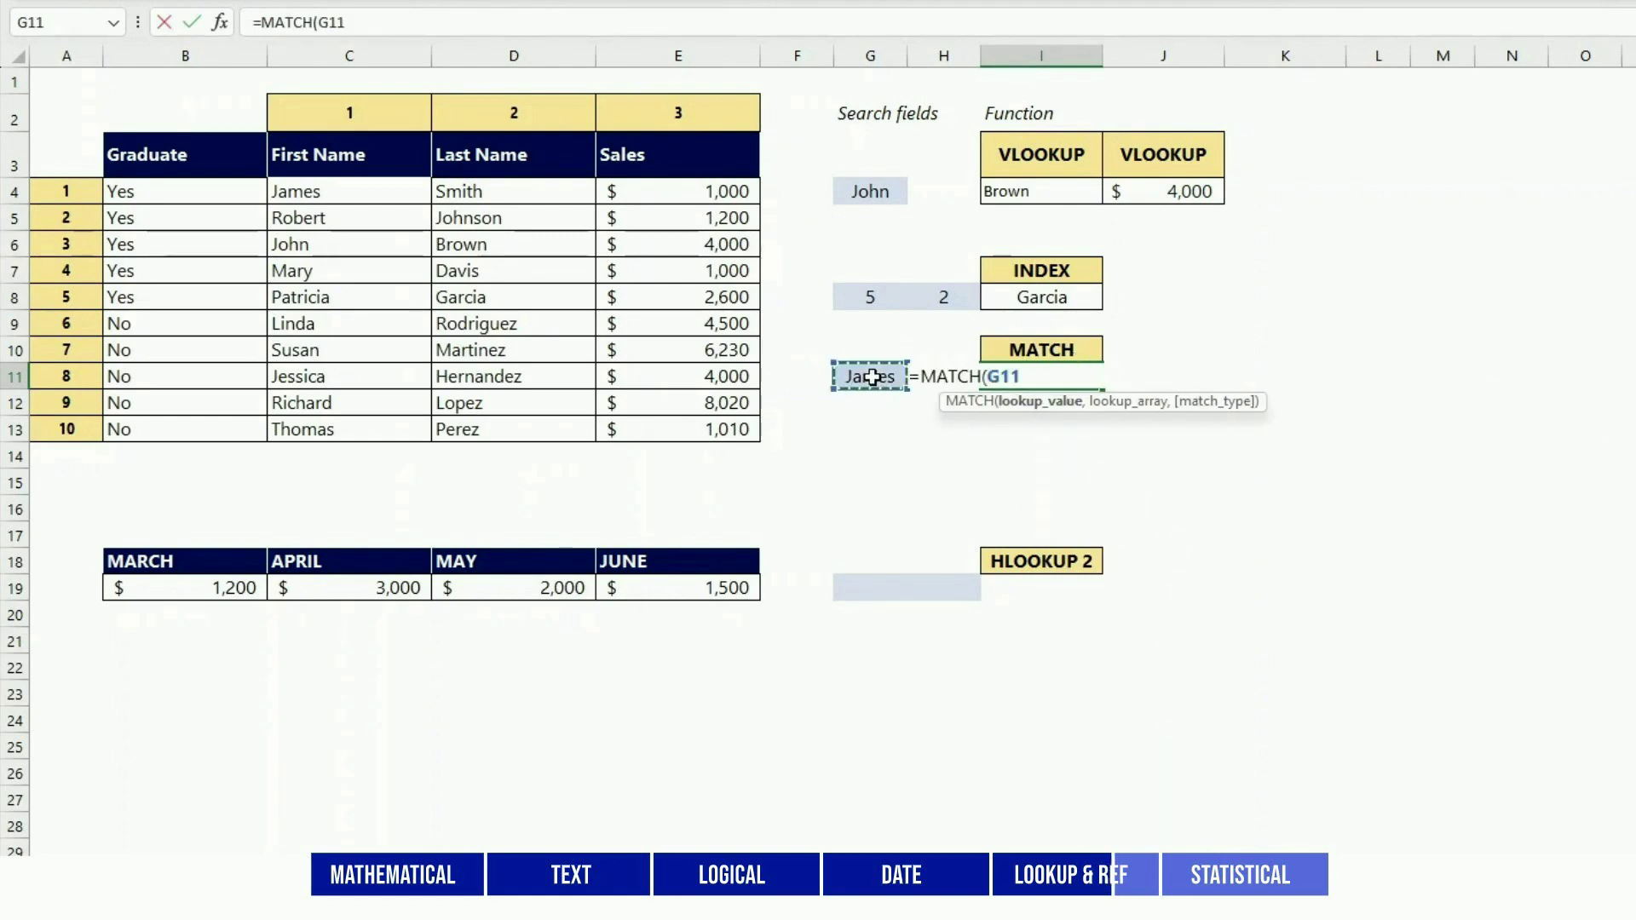
{"action": "type", "text": ","}
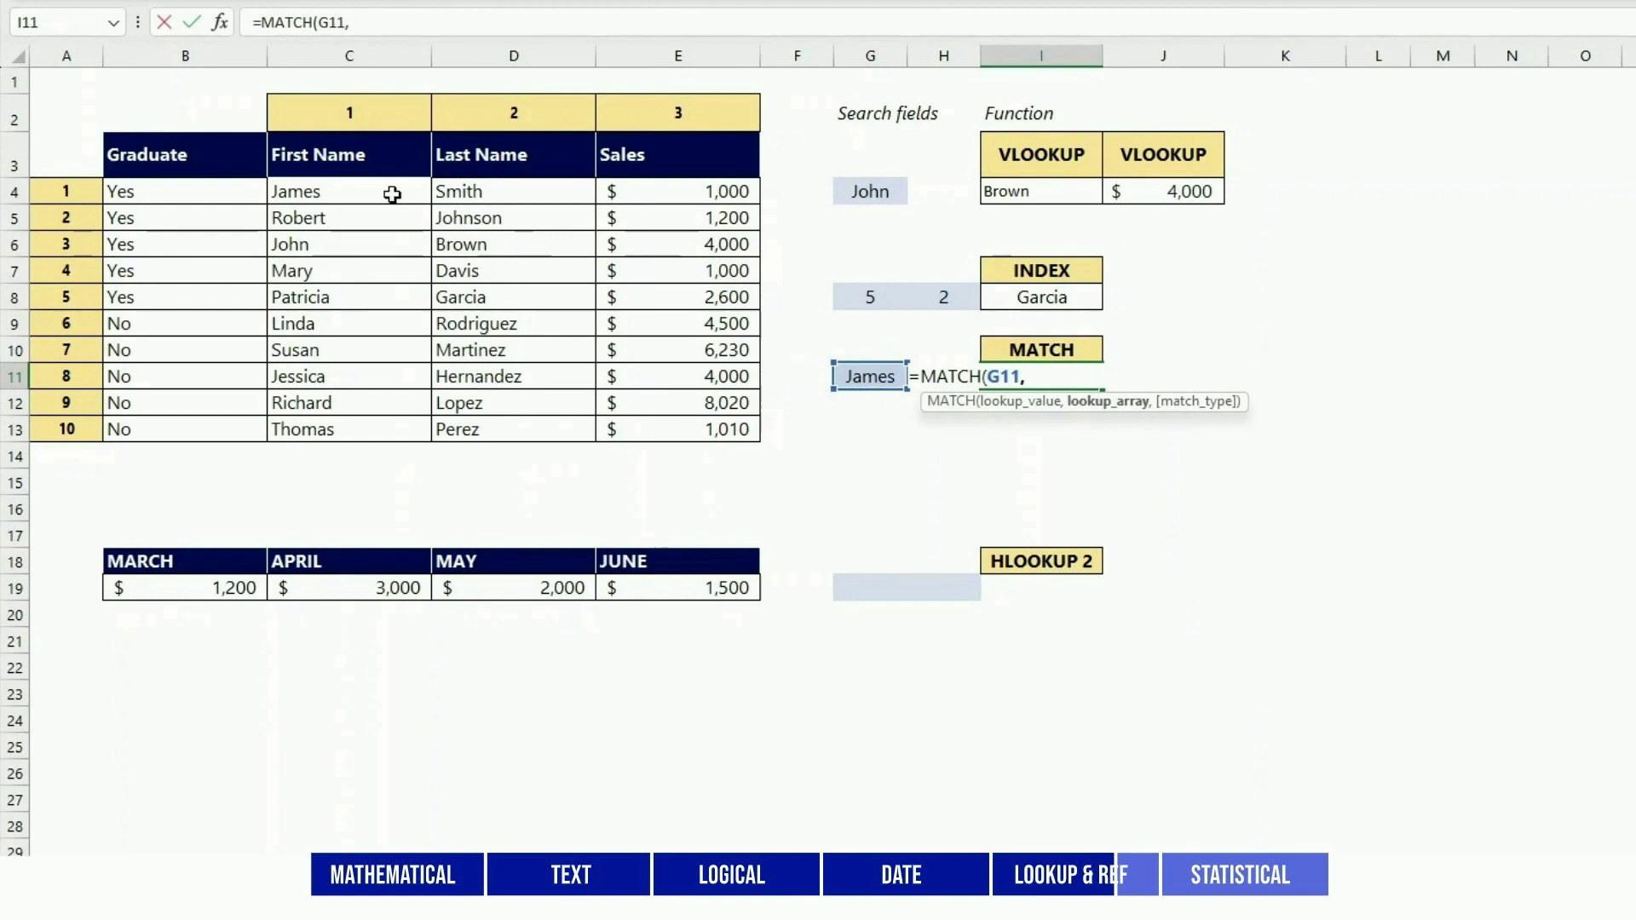
{"action": "left_click_drag", "start_coordinate": [392, 194], "coordinate": [393, 423]}
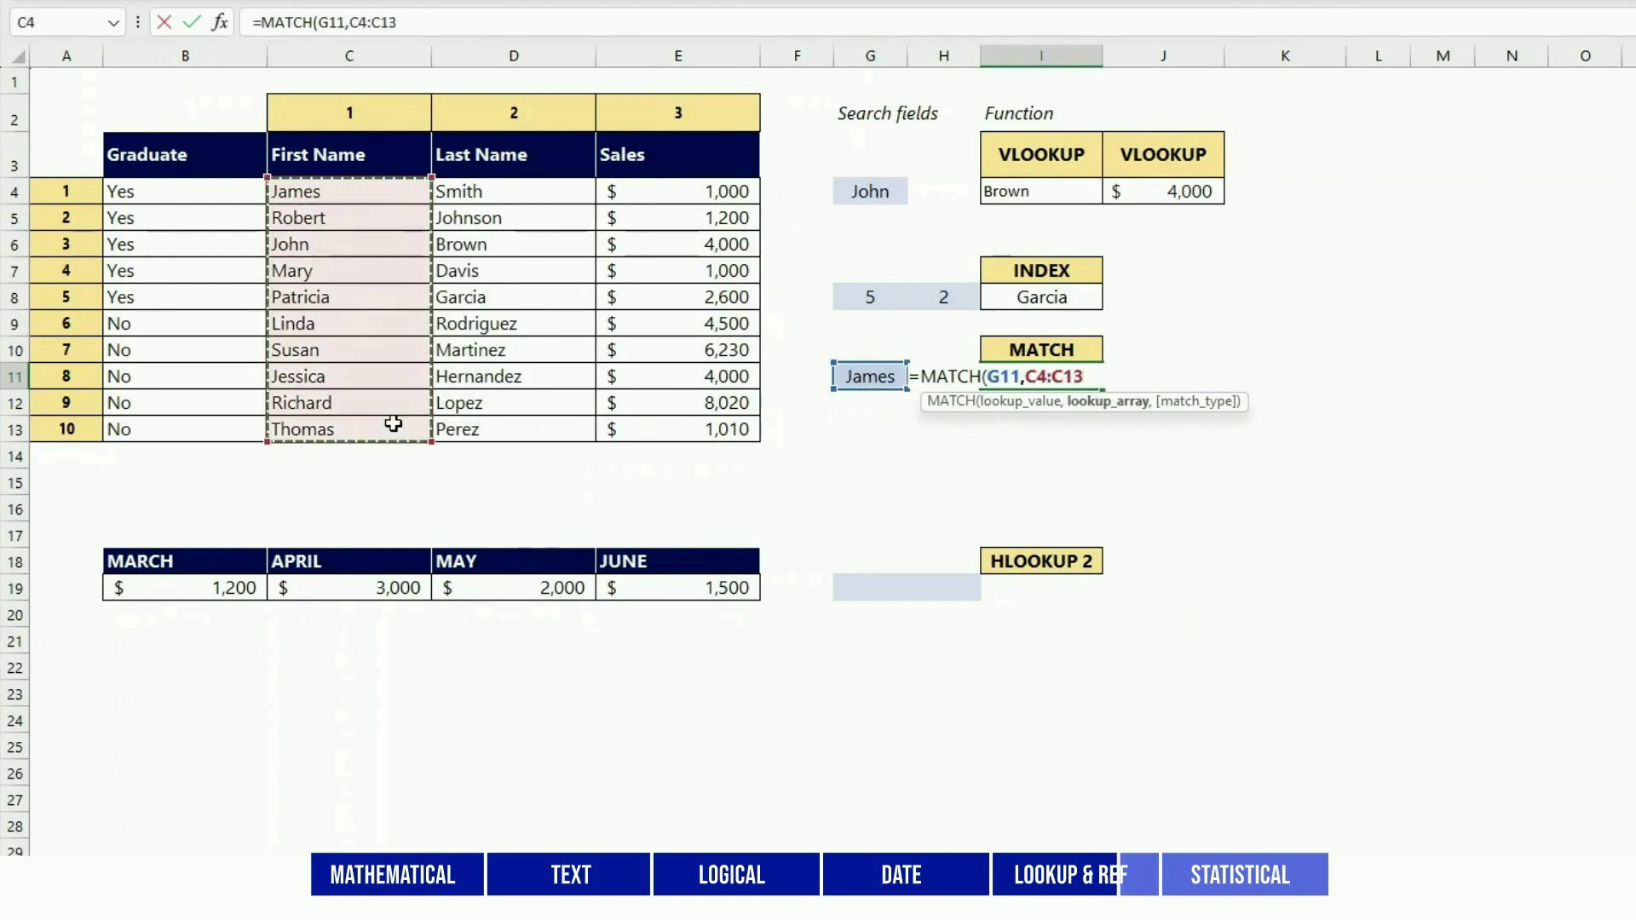
{"action": "key", "text": "Return"}
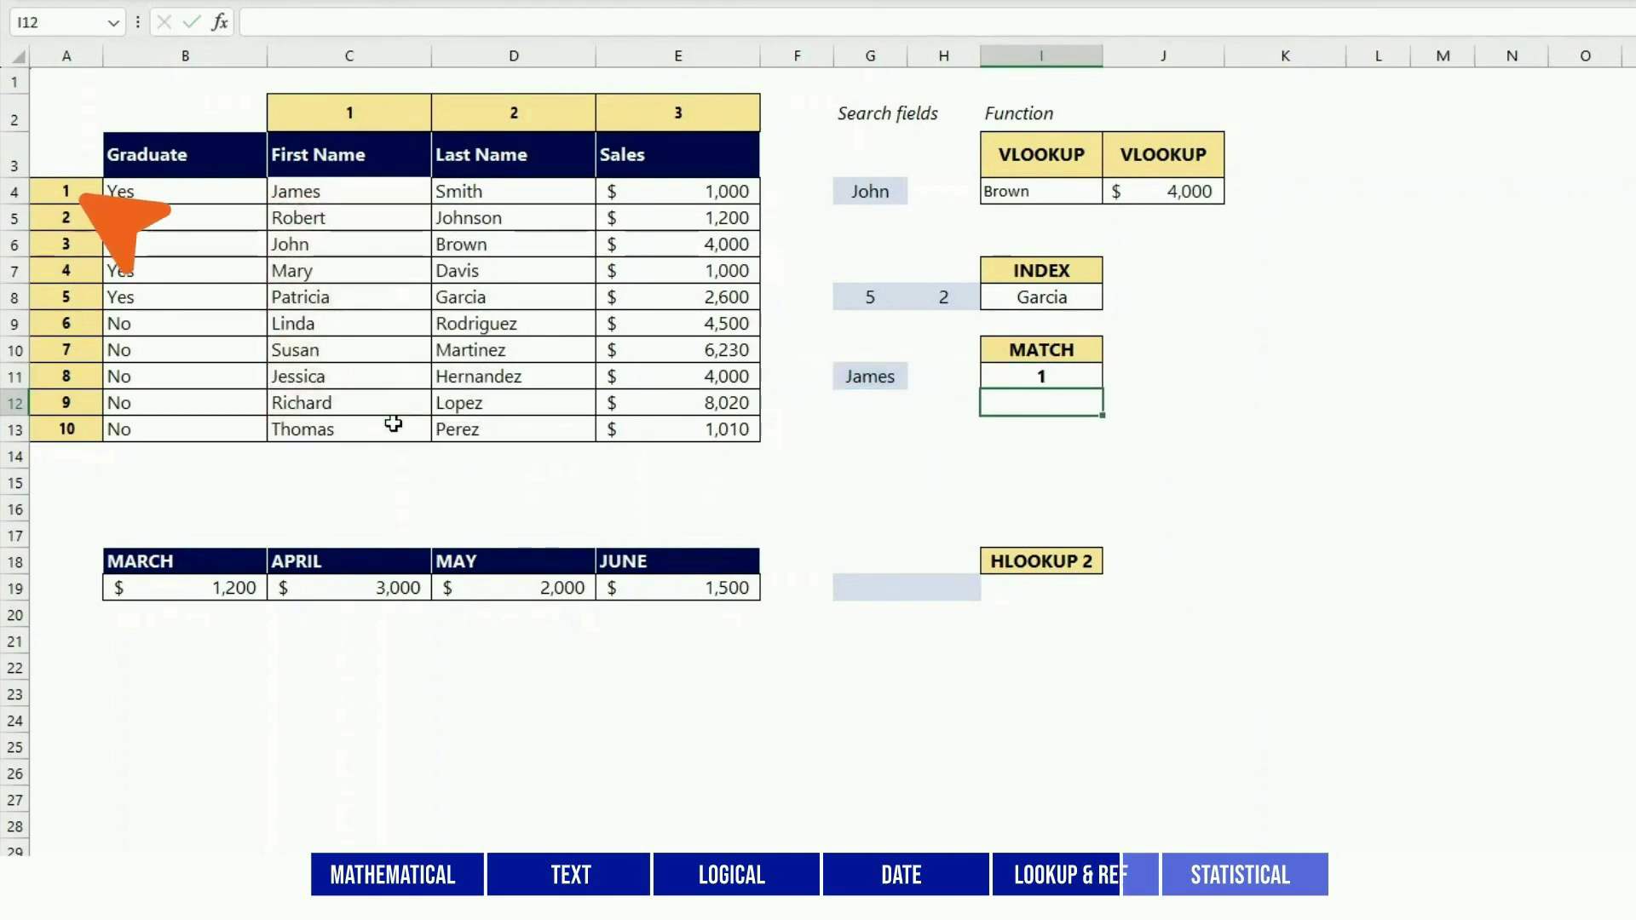
{"action": "left_click", "coordinate": [393, 194]}
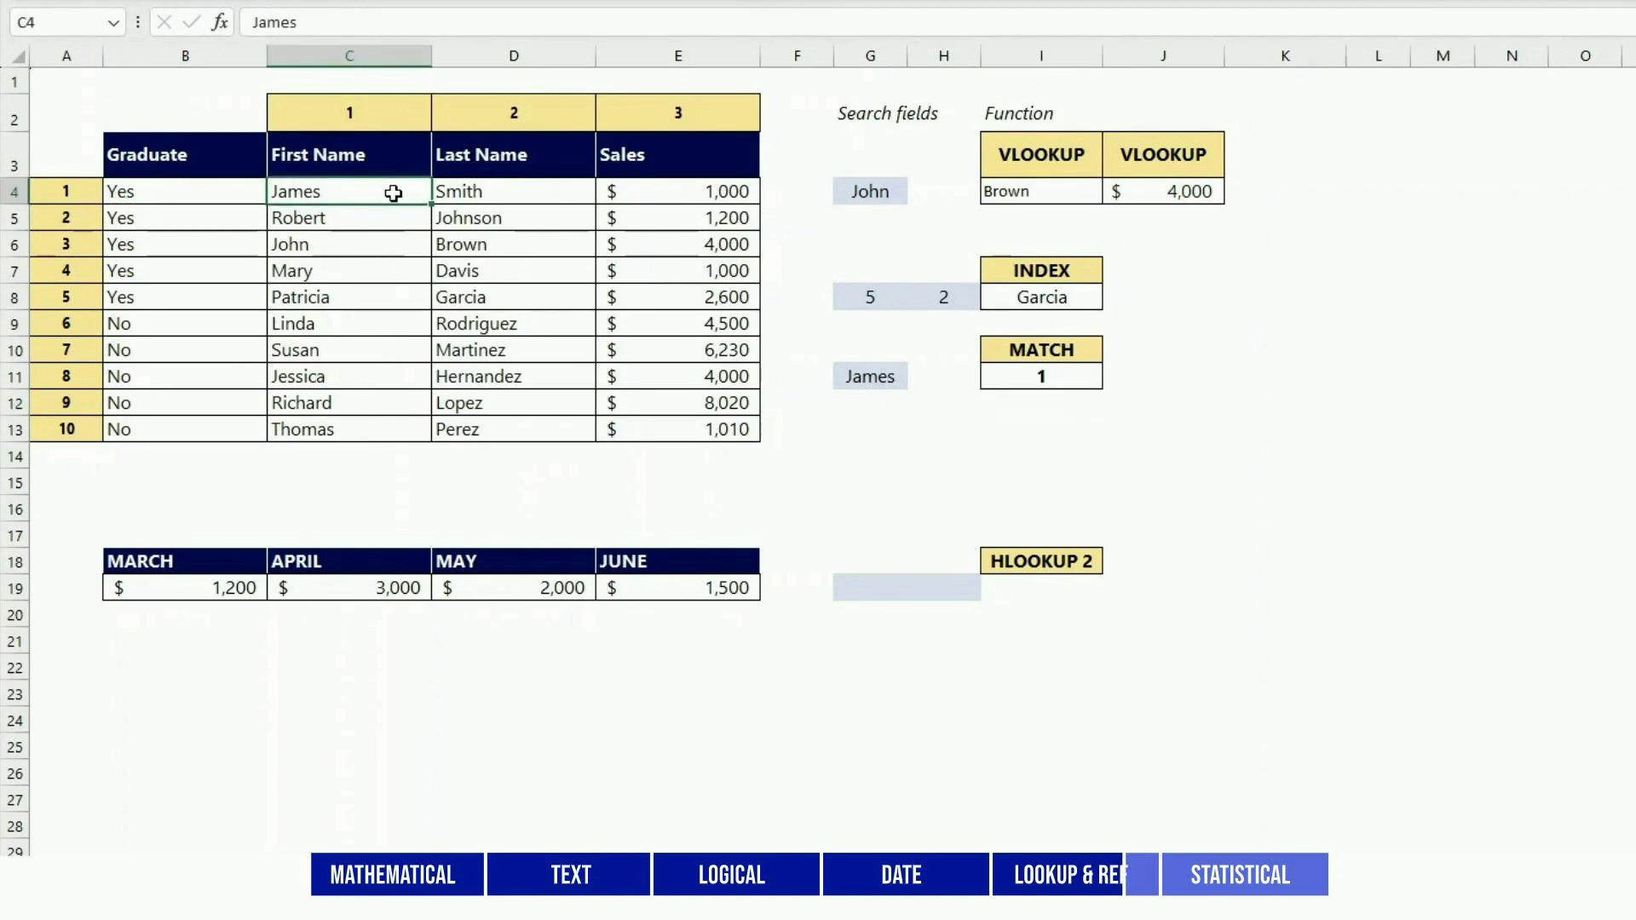
- Type APRIL into the search cell G19
{"action": "left_click", "coordinate": [869, 588]}
{"action": "type", "text": "APRIL"}
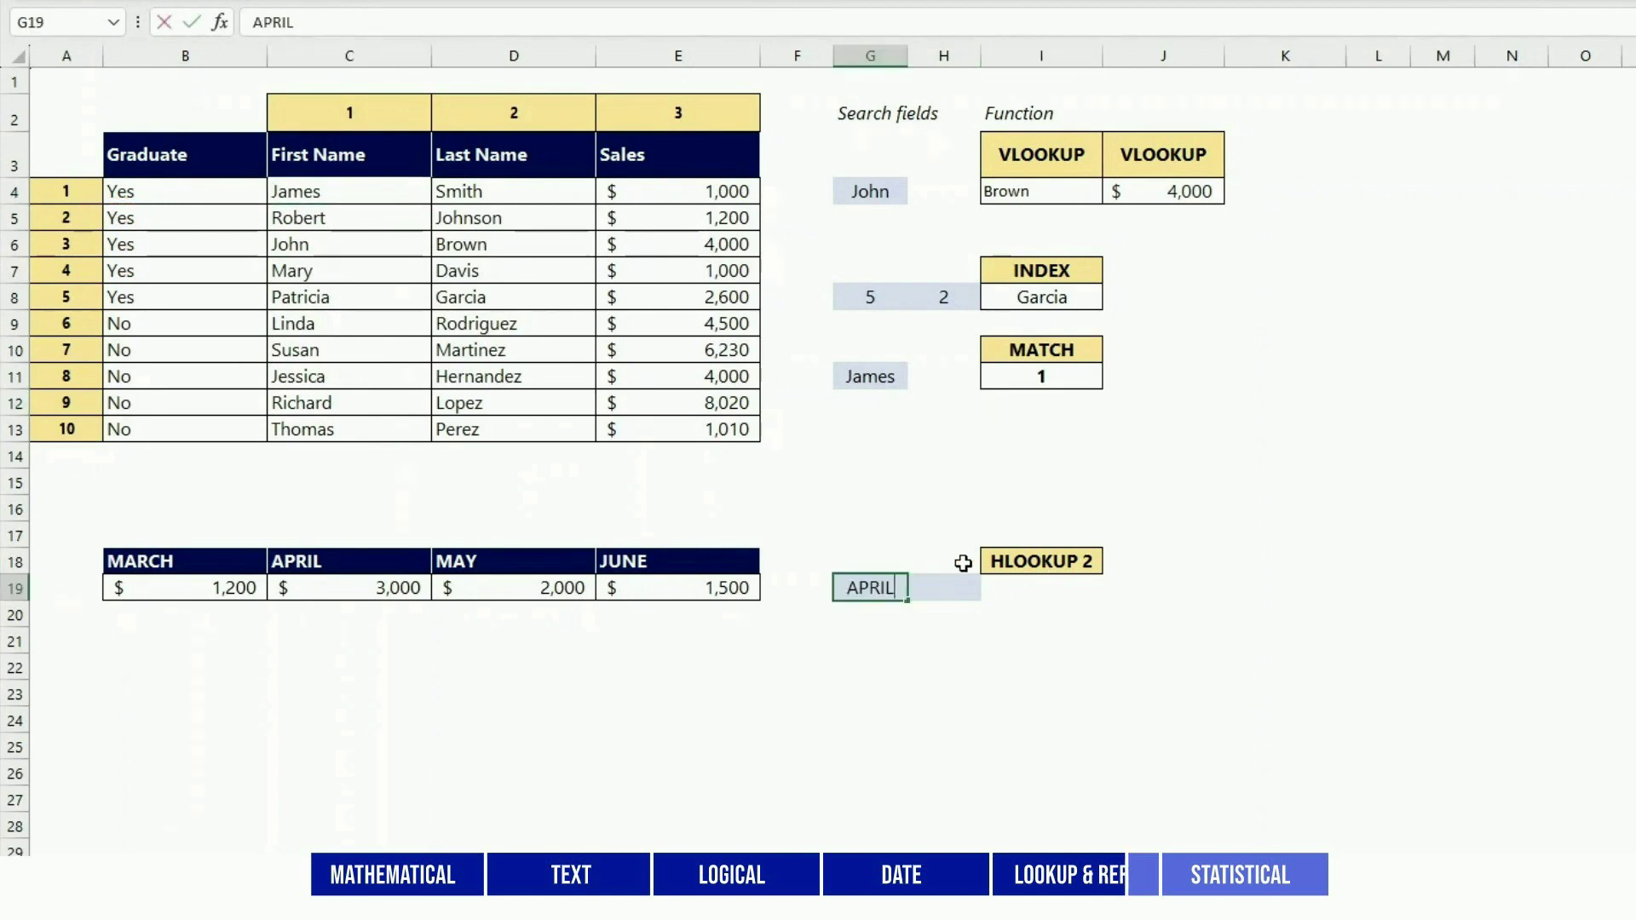
{"action": "left_click", "coordinate": [961, 561]}
{"action": "left_click_drag", "start_coordinate": [983, 573], "coordinate": [980, 599]}
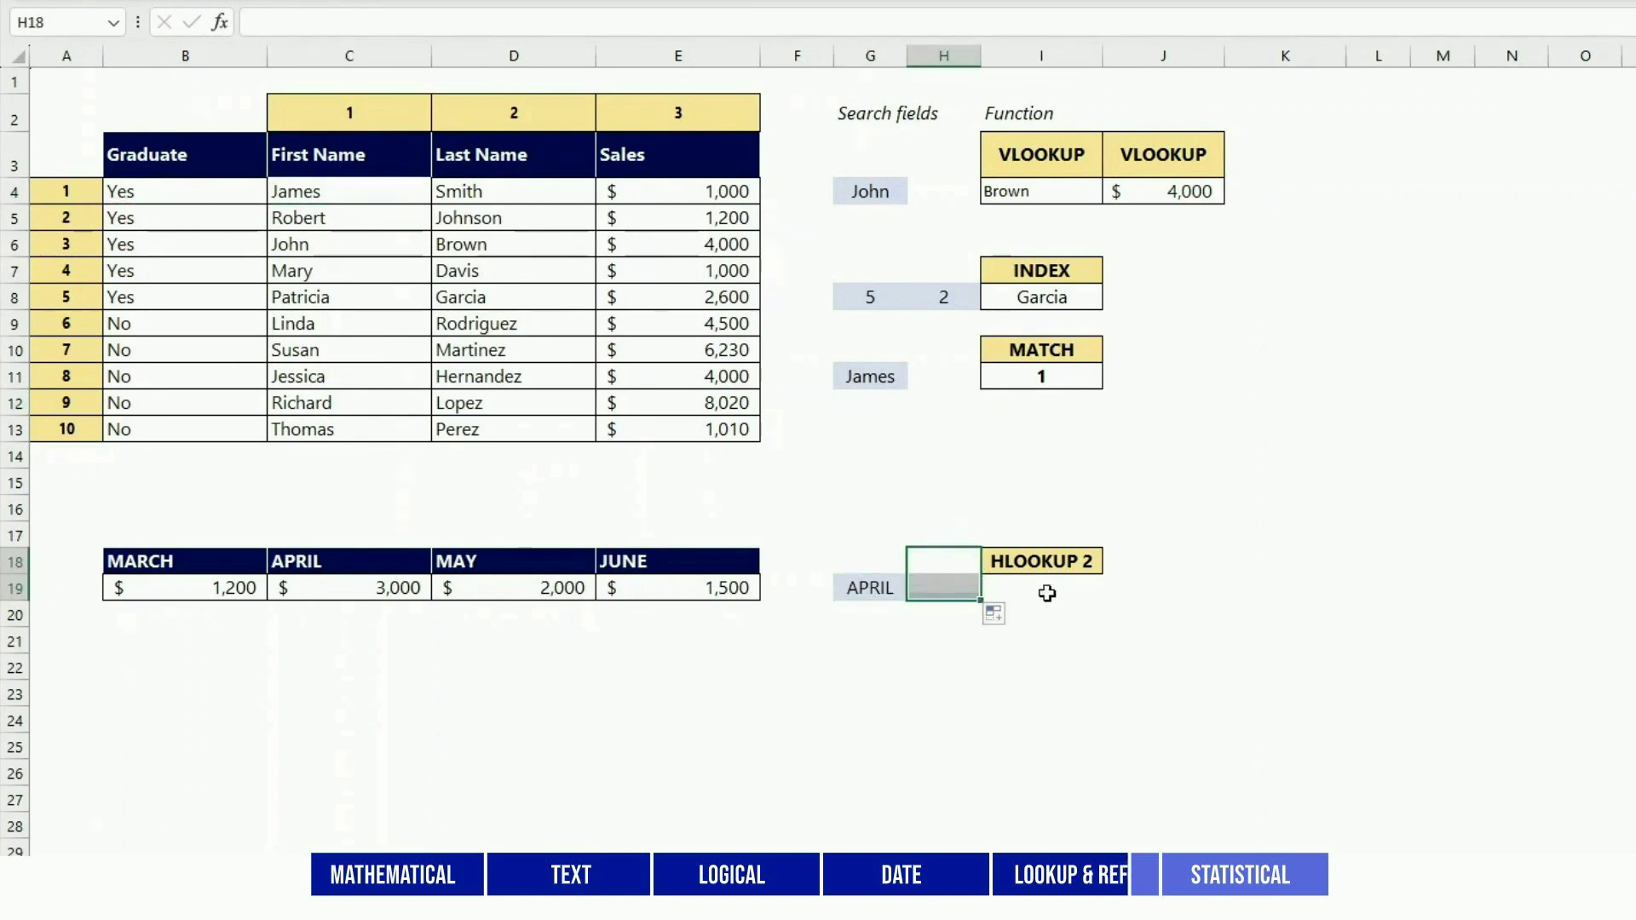
- Enter =HLOOKUP(G19,B18:E19,2,FALSE) in I19, returning $3,000 for April
{"action": "left_click", "coordinate": [1048, 587]}
{"action": "type", "text": "=HL"}
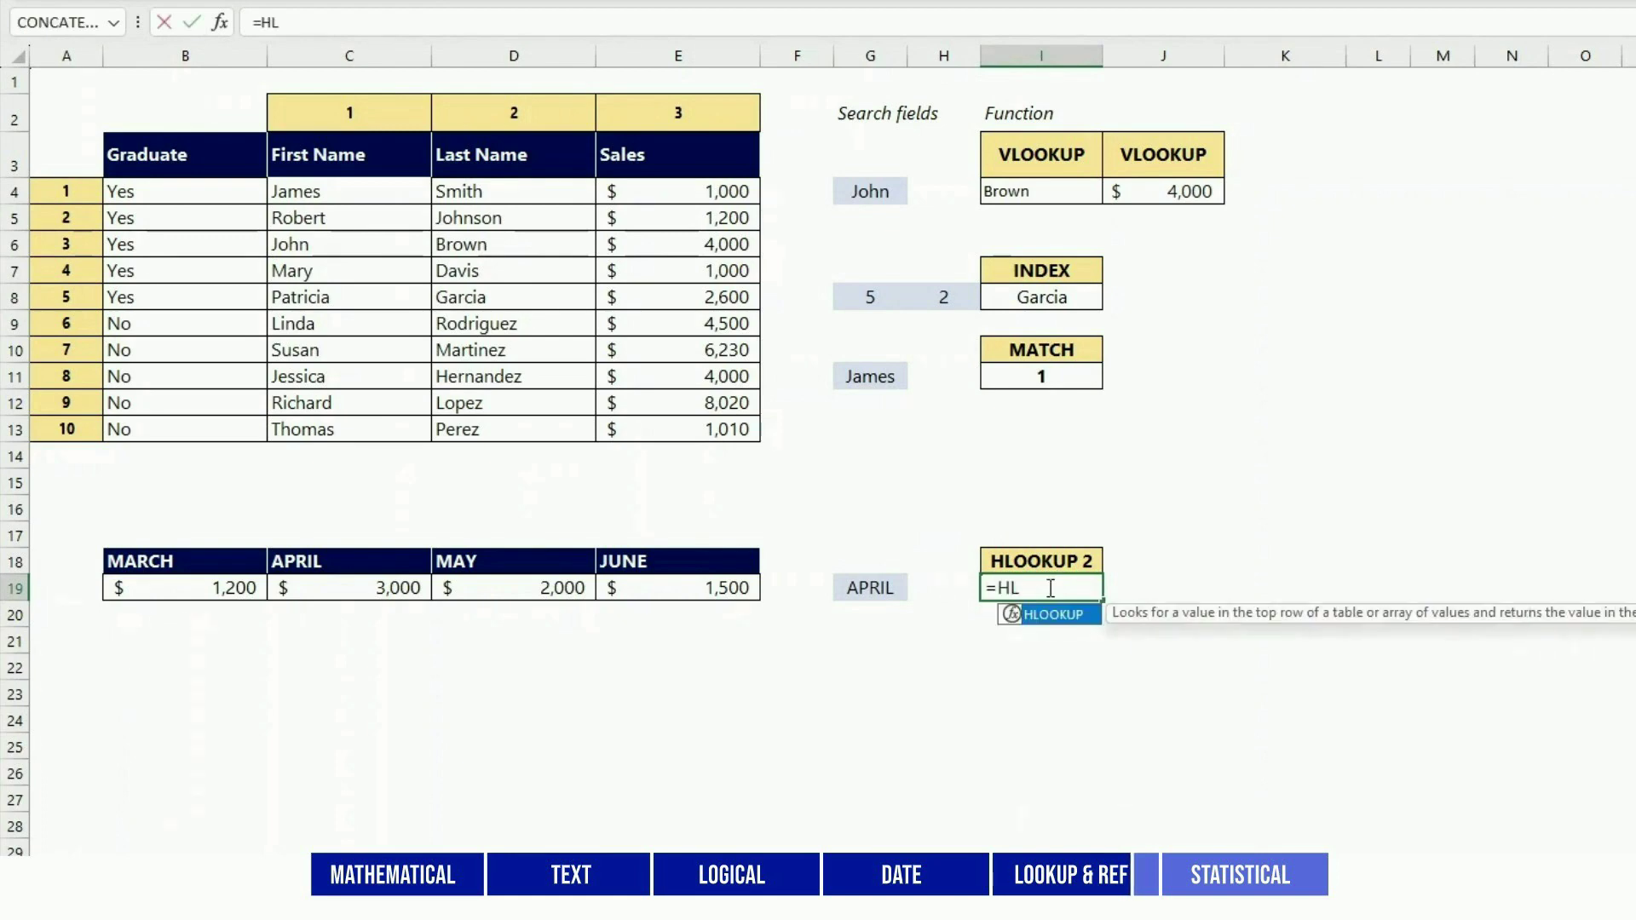
{"action": "type", "text": "OOKUP("}
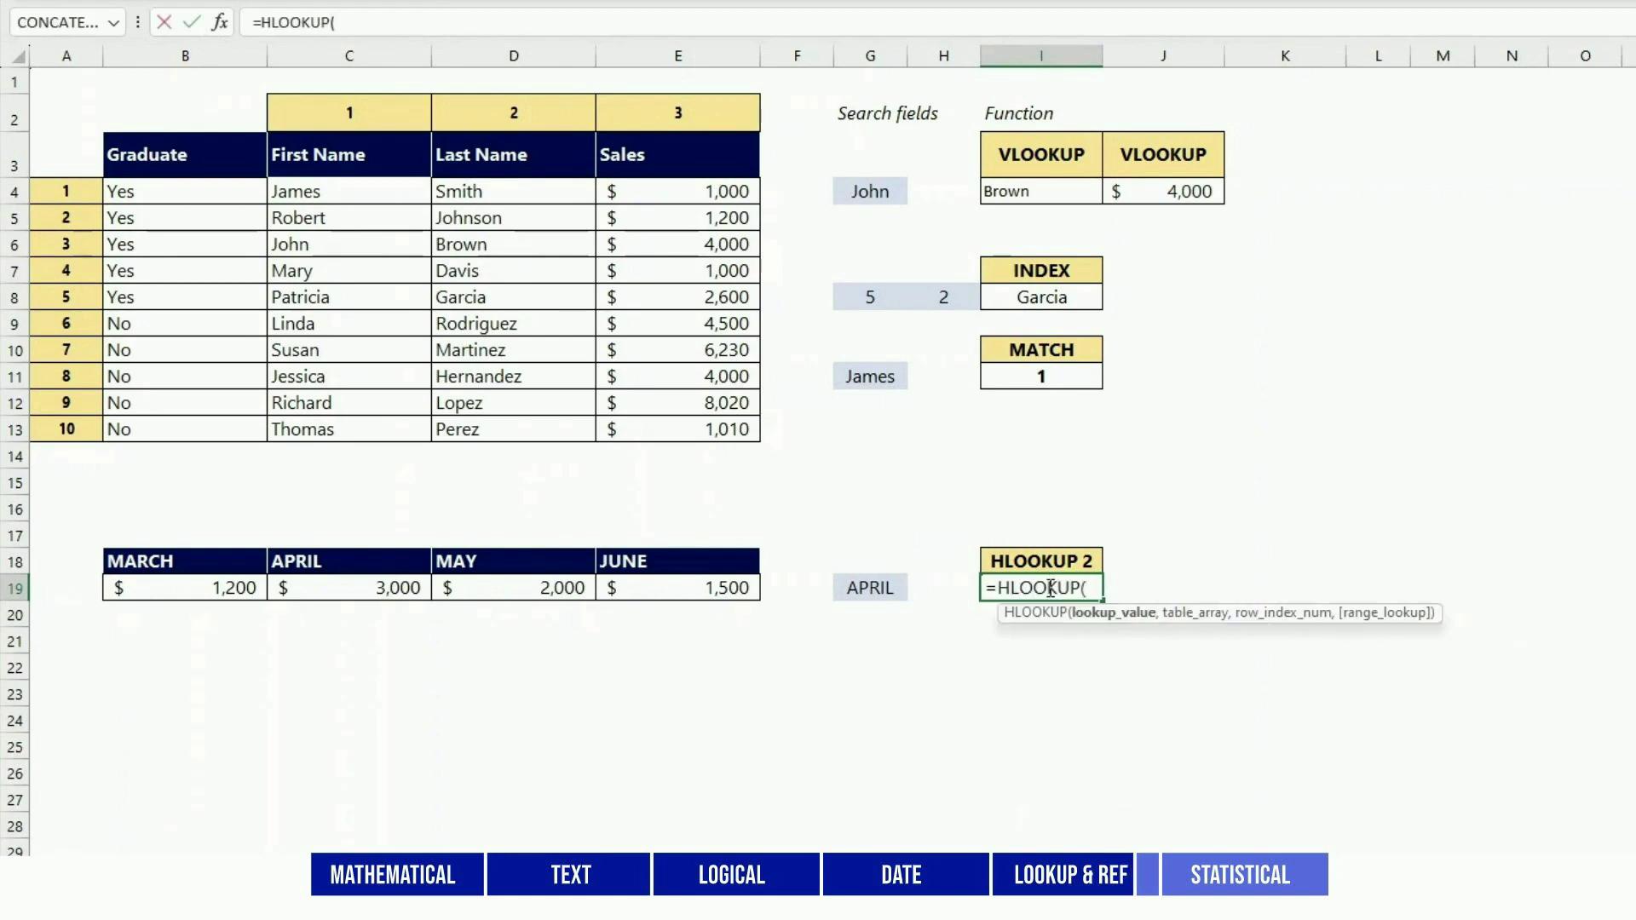
{"action": "left_click", "coordinate": [881, 586]}
{"action": "type", "text": ","}
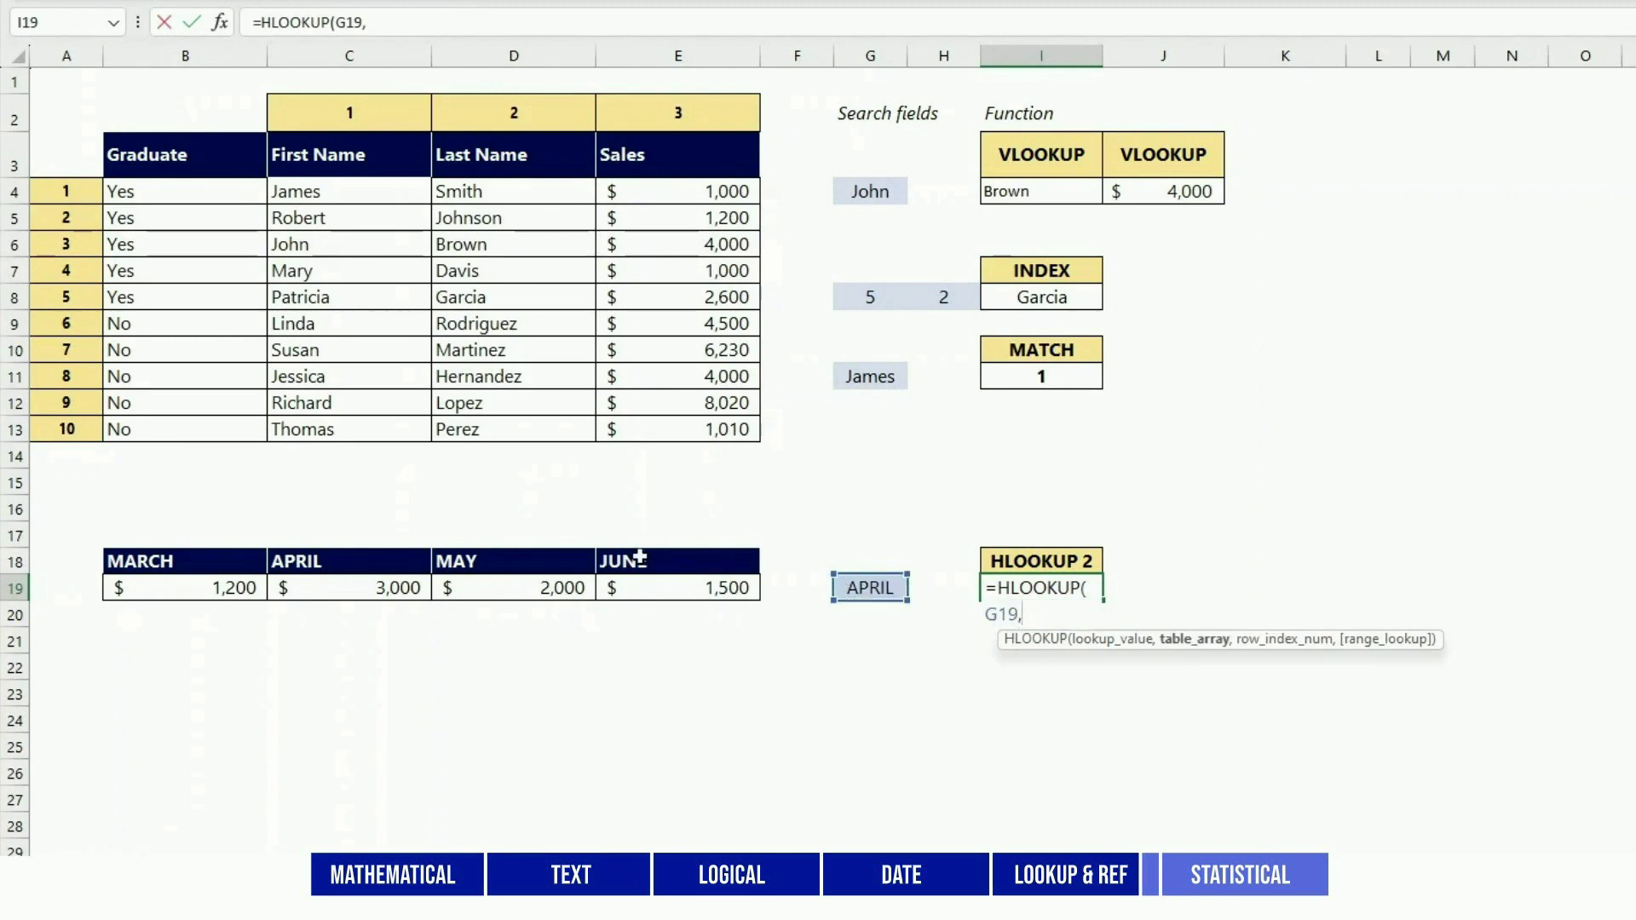
{"action": "left_click_drag", "start_coordinate": [251, 564], "coordinate": [687, 585]}
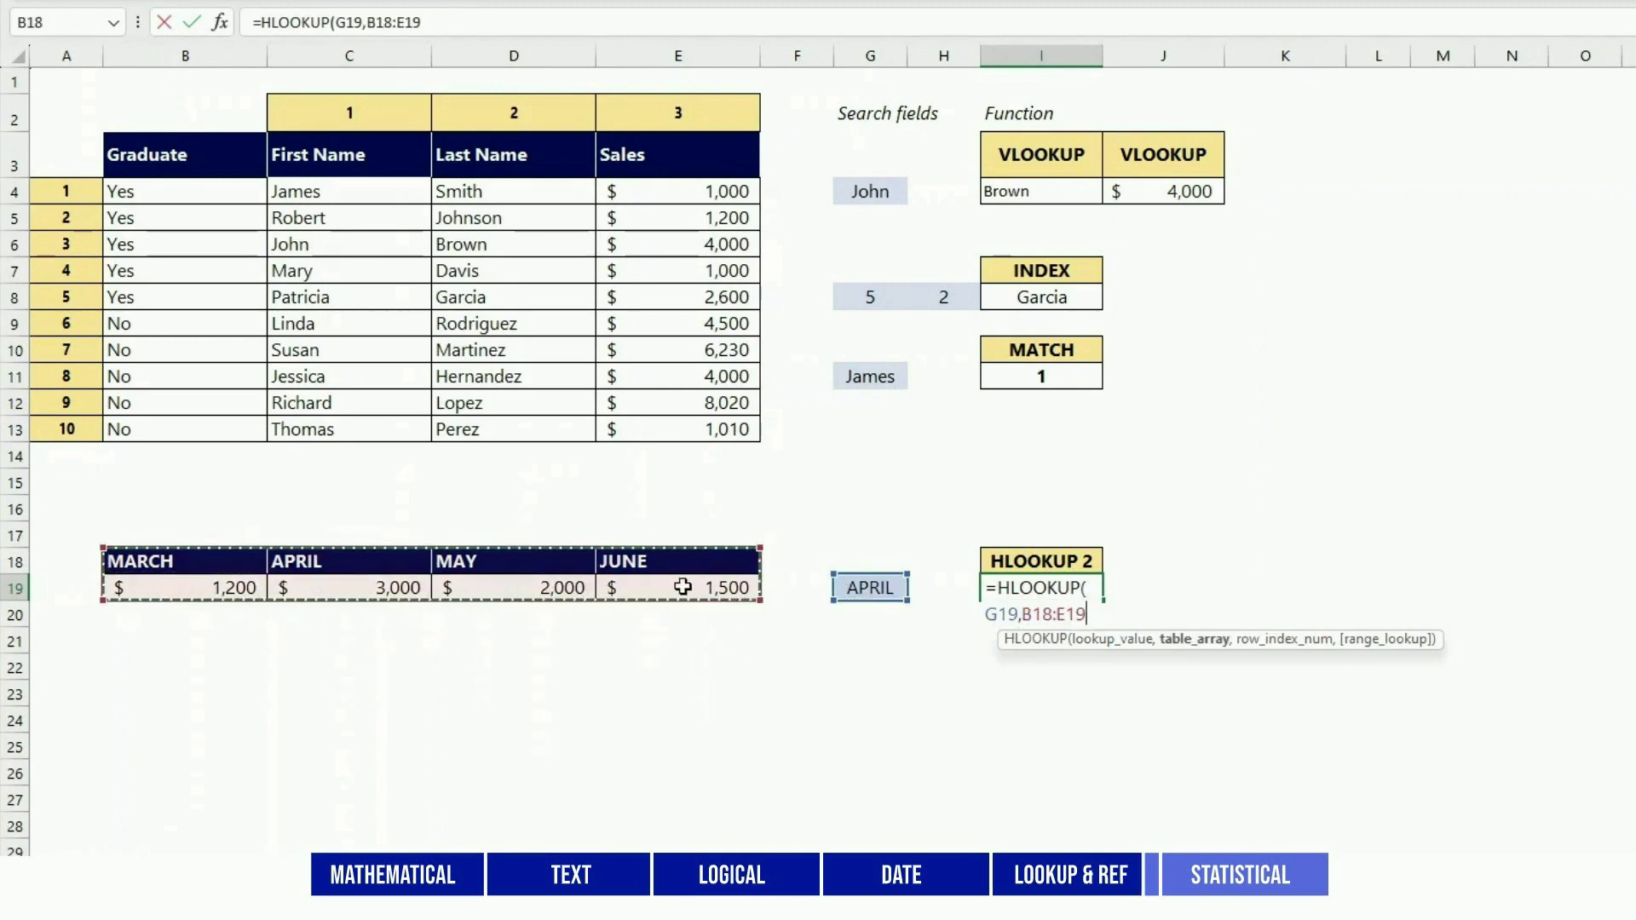
{"action": "type", "text": ","}
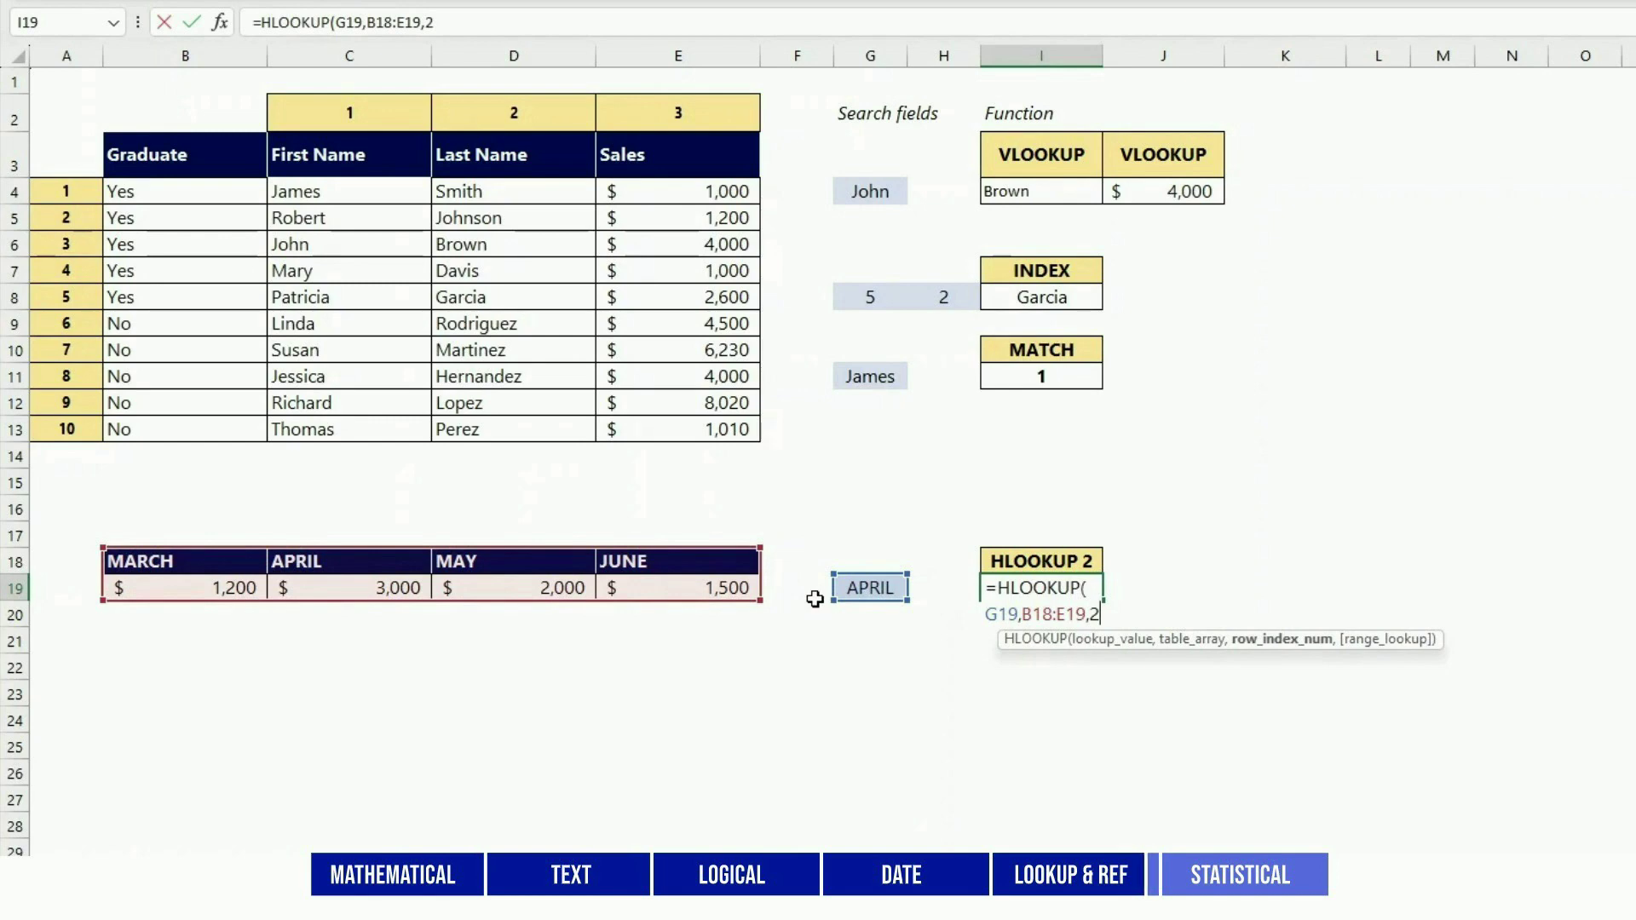
{"action": "type", "text": "2,FALSE)"}
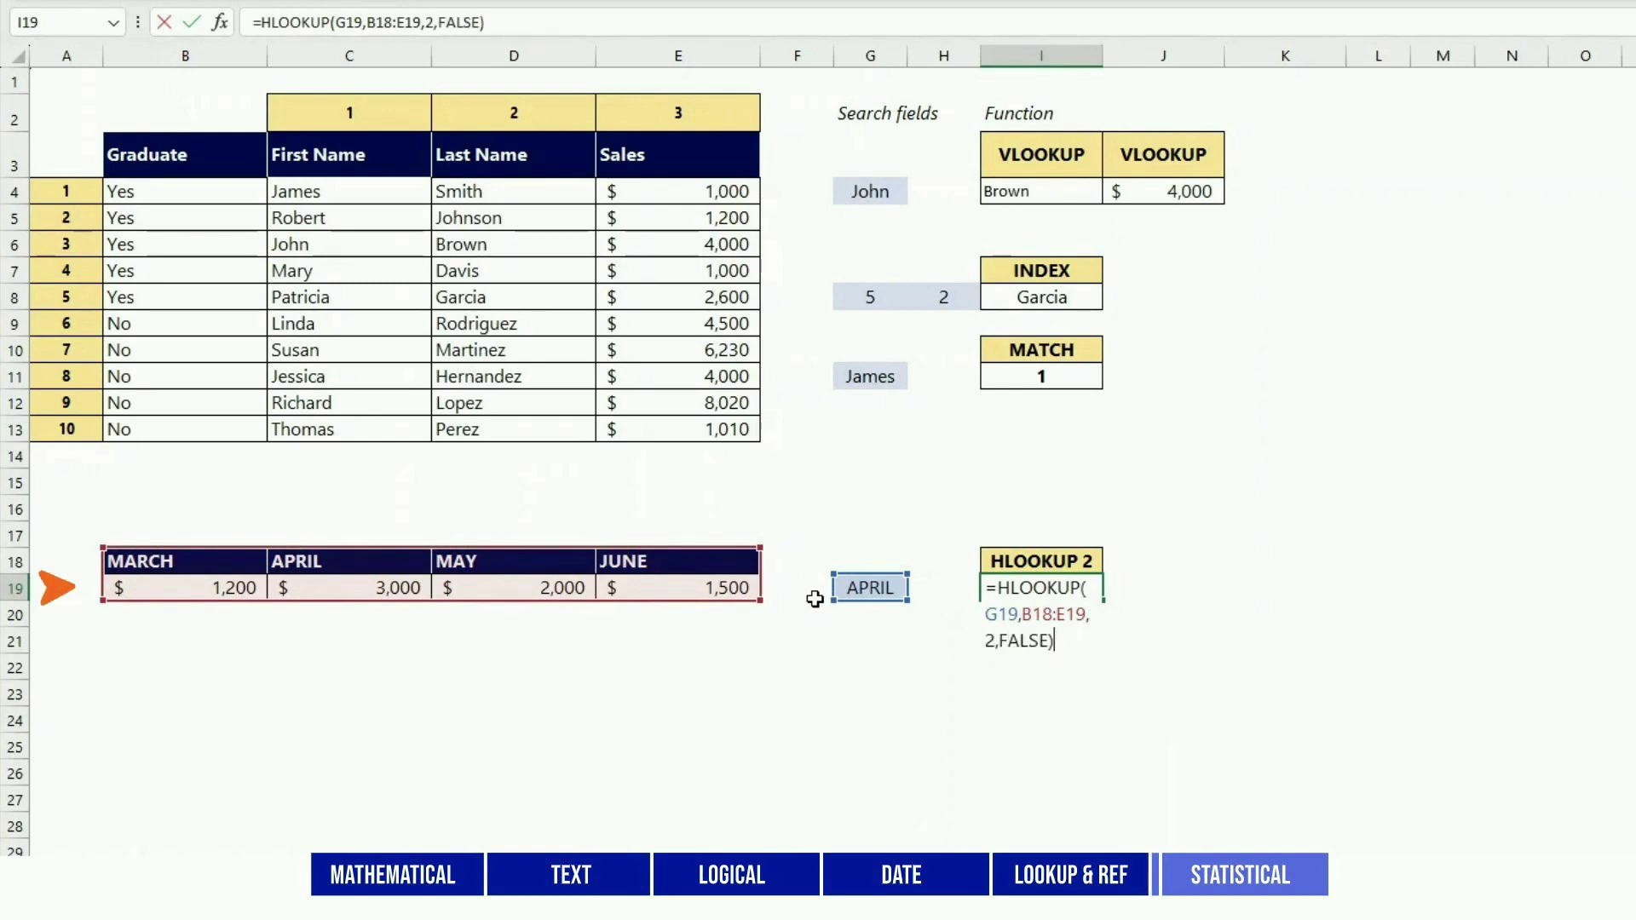
{"action": "key", "text": "Return"}
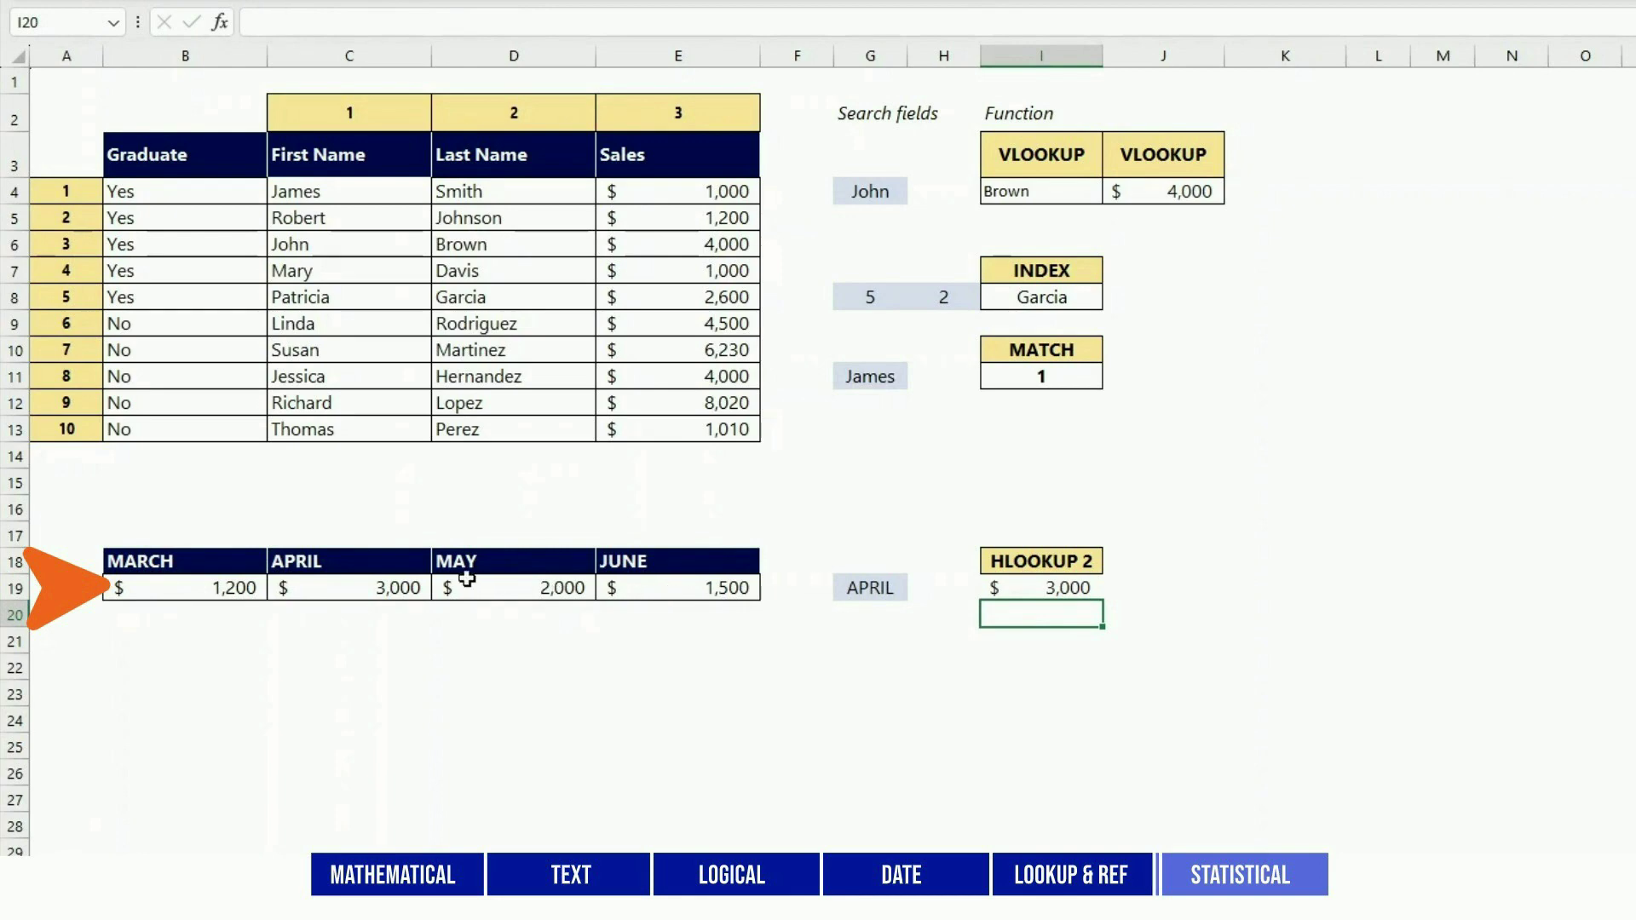
{"action": "left_click", "coordinate": [416, 583]}
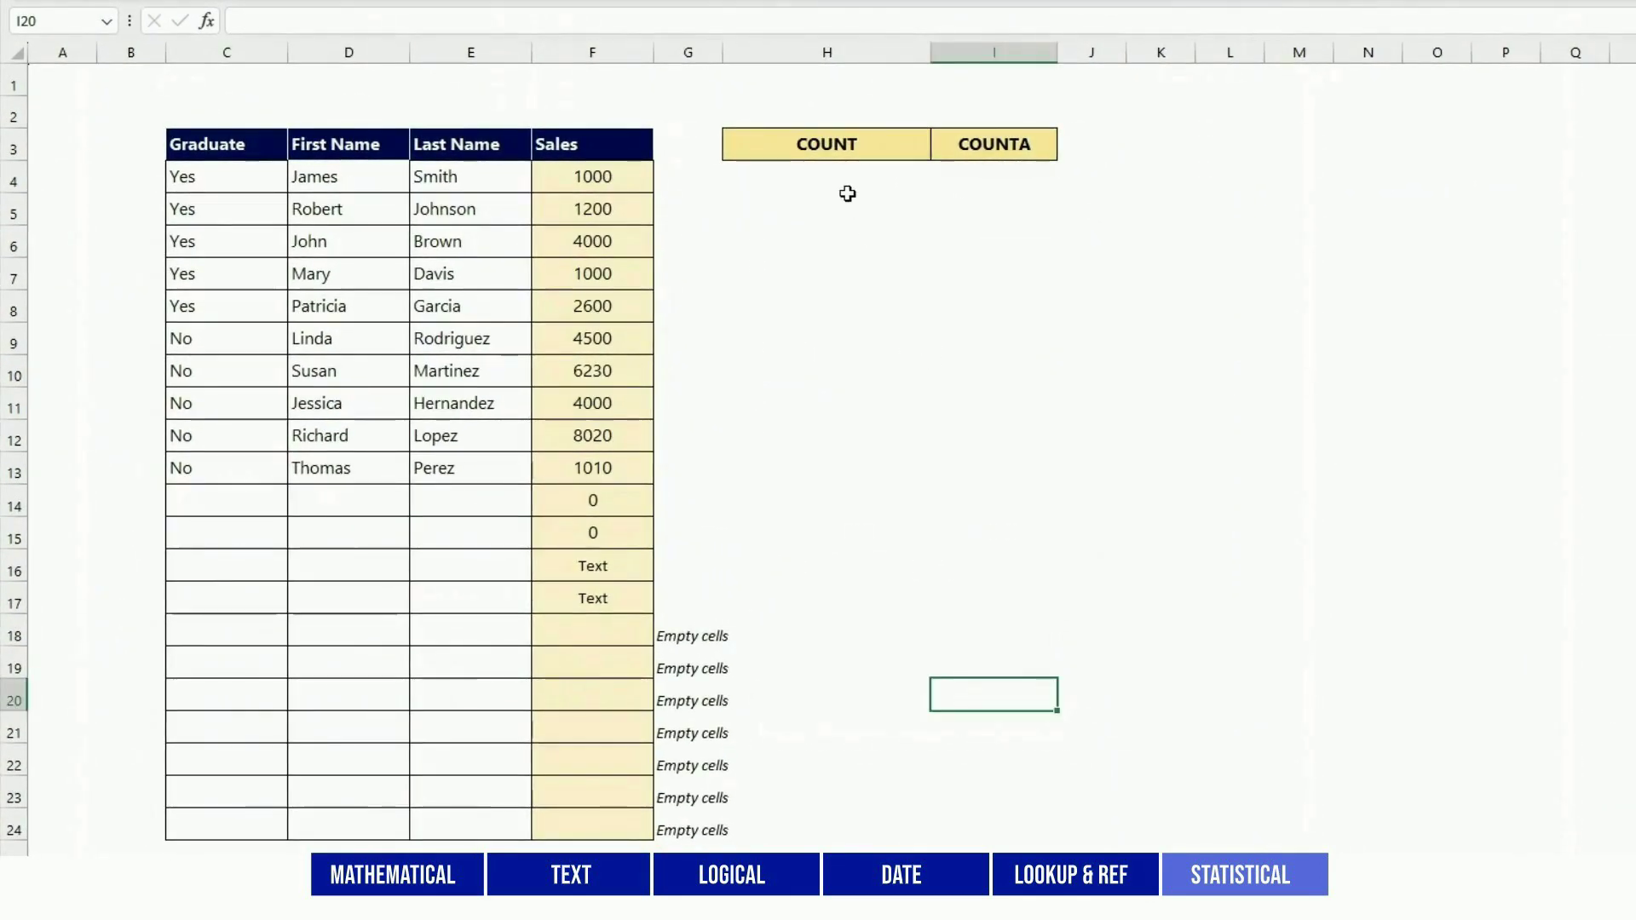
- Enter =COUNT(F4:F24) in H4, returning 12 numeric Sales entries
{"action": "left_click", "coordinate": [842, 176]}
{"action": "type", "text": "=C"}
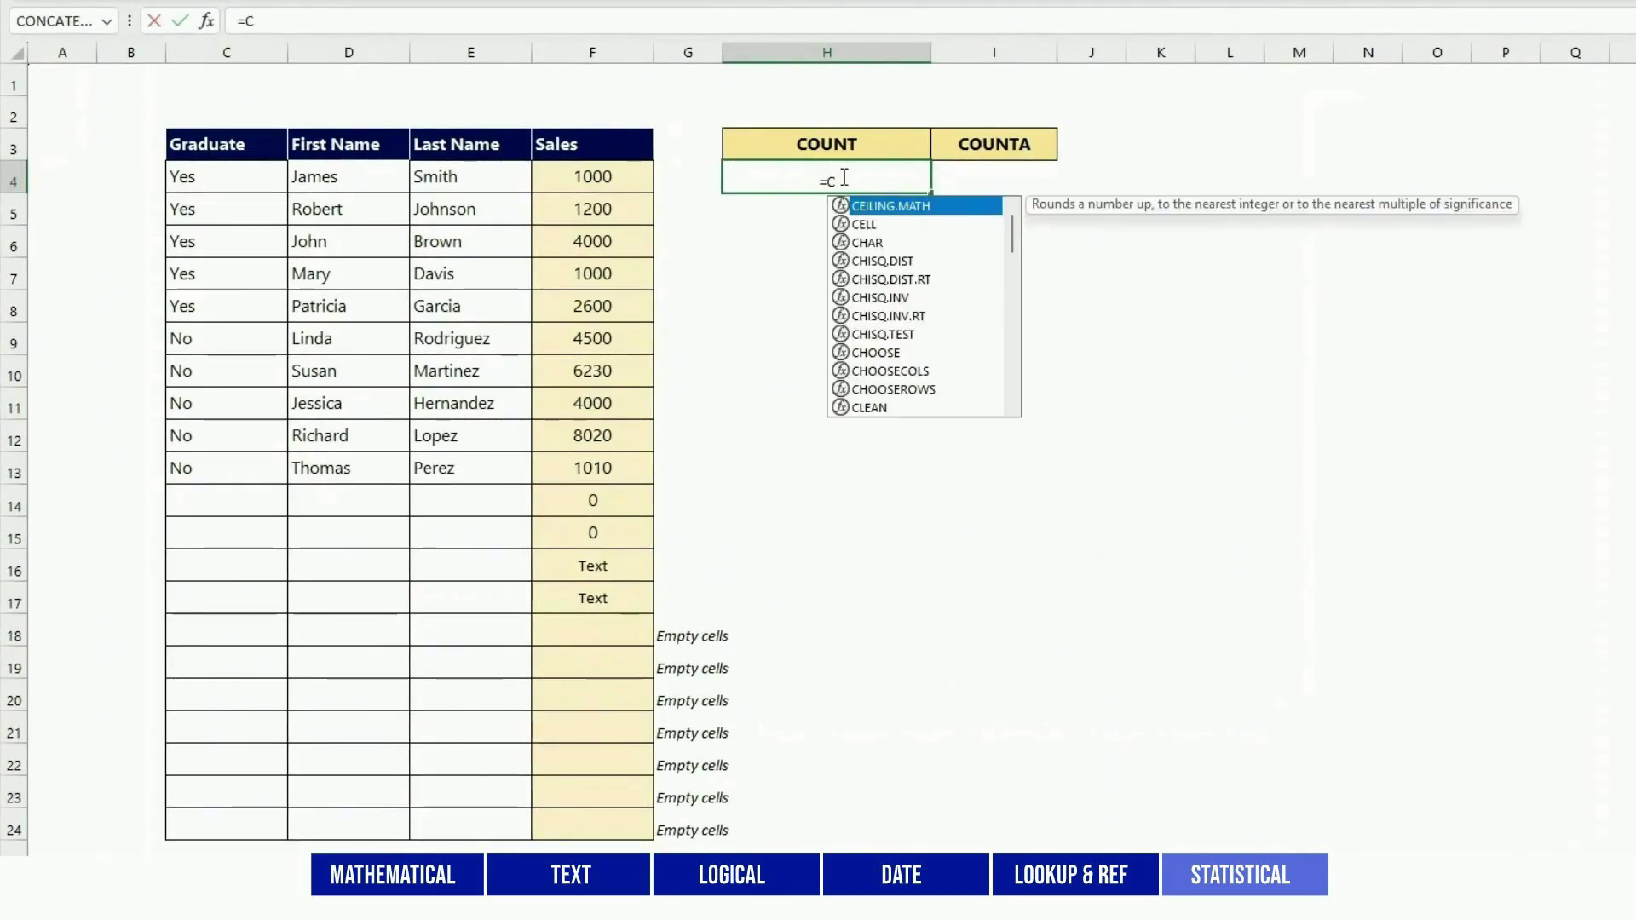
{"action": "type", "text": "OUNT("}
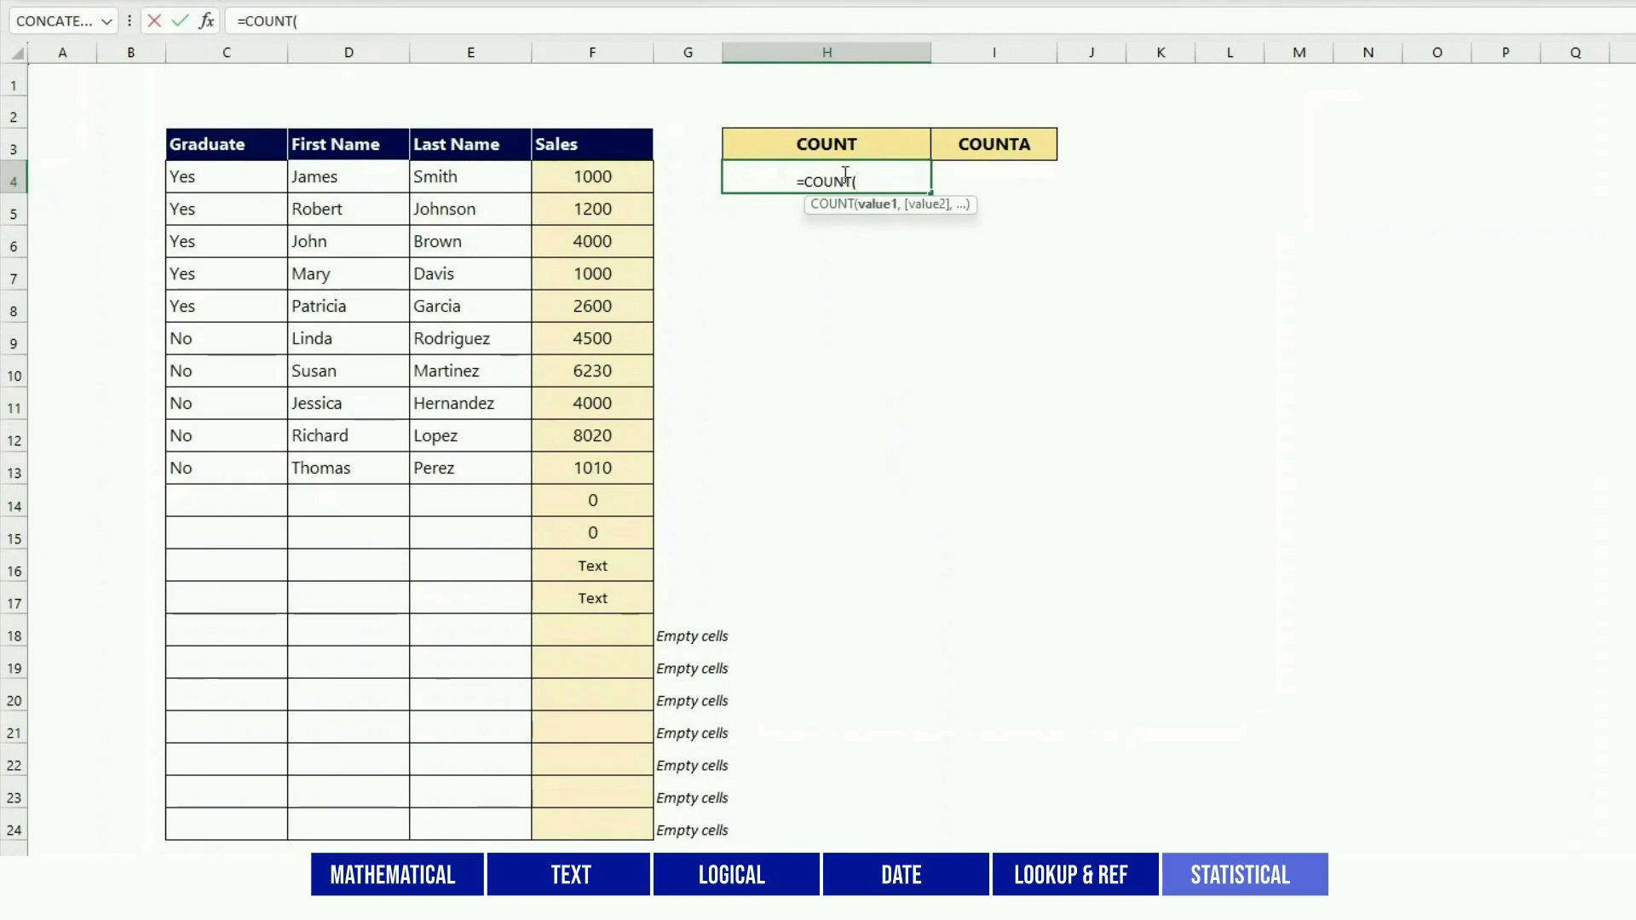
{"action": "left_click_drag", "start_coordinate": [592, 170], "coordinate": [597, 825]}
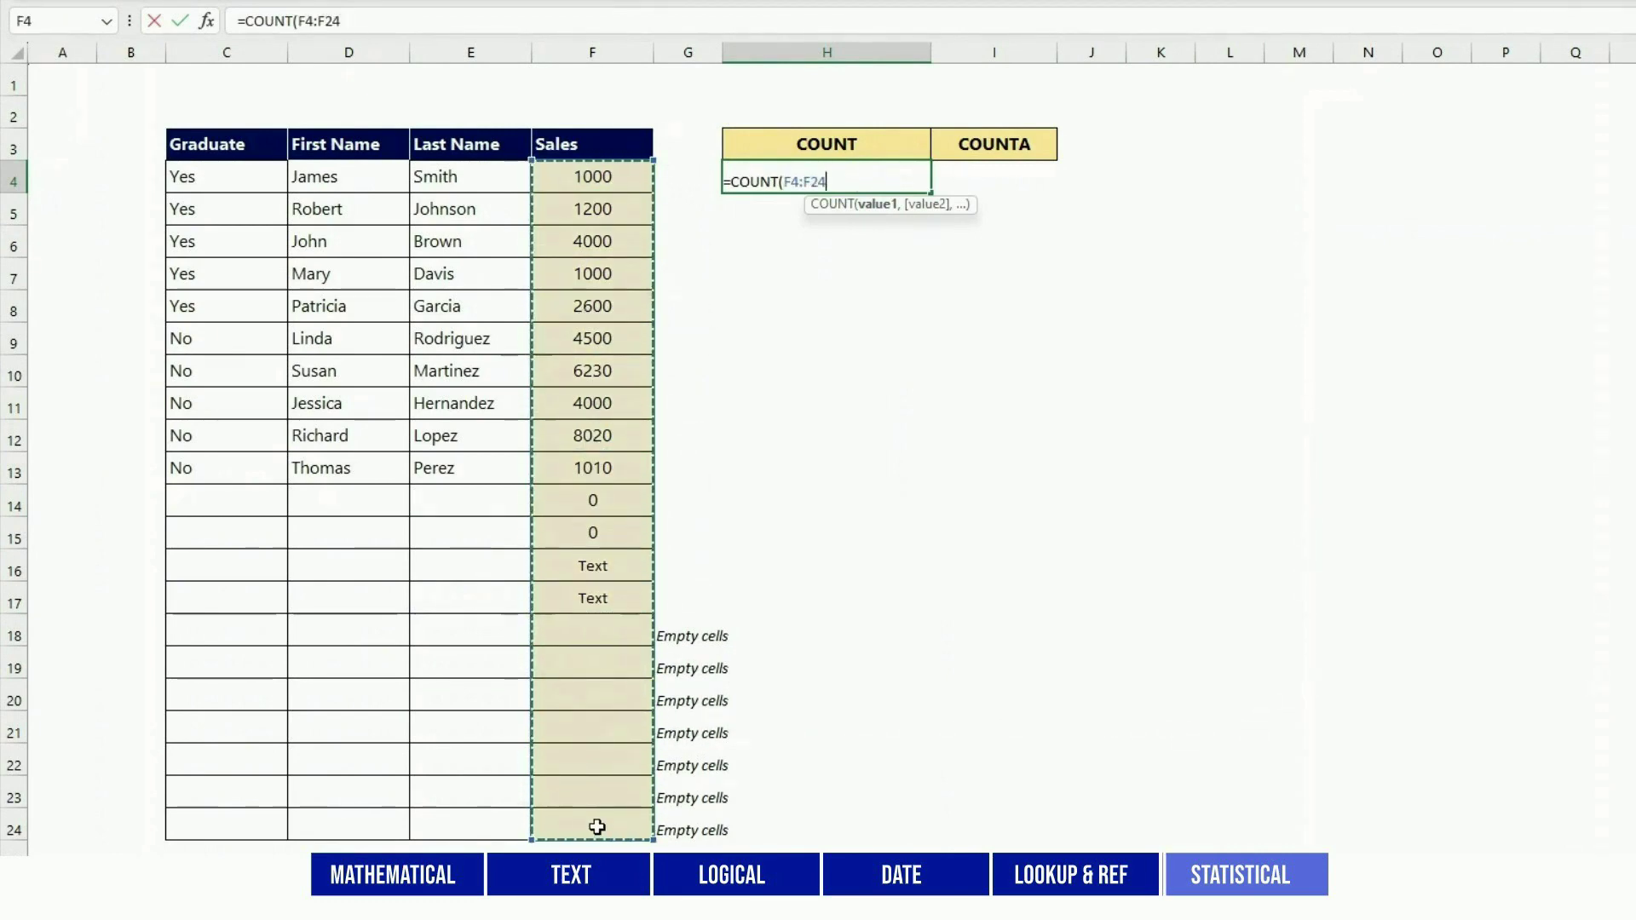
{"action": "type", "text": ")"}
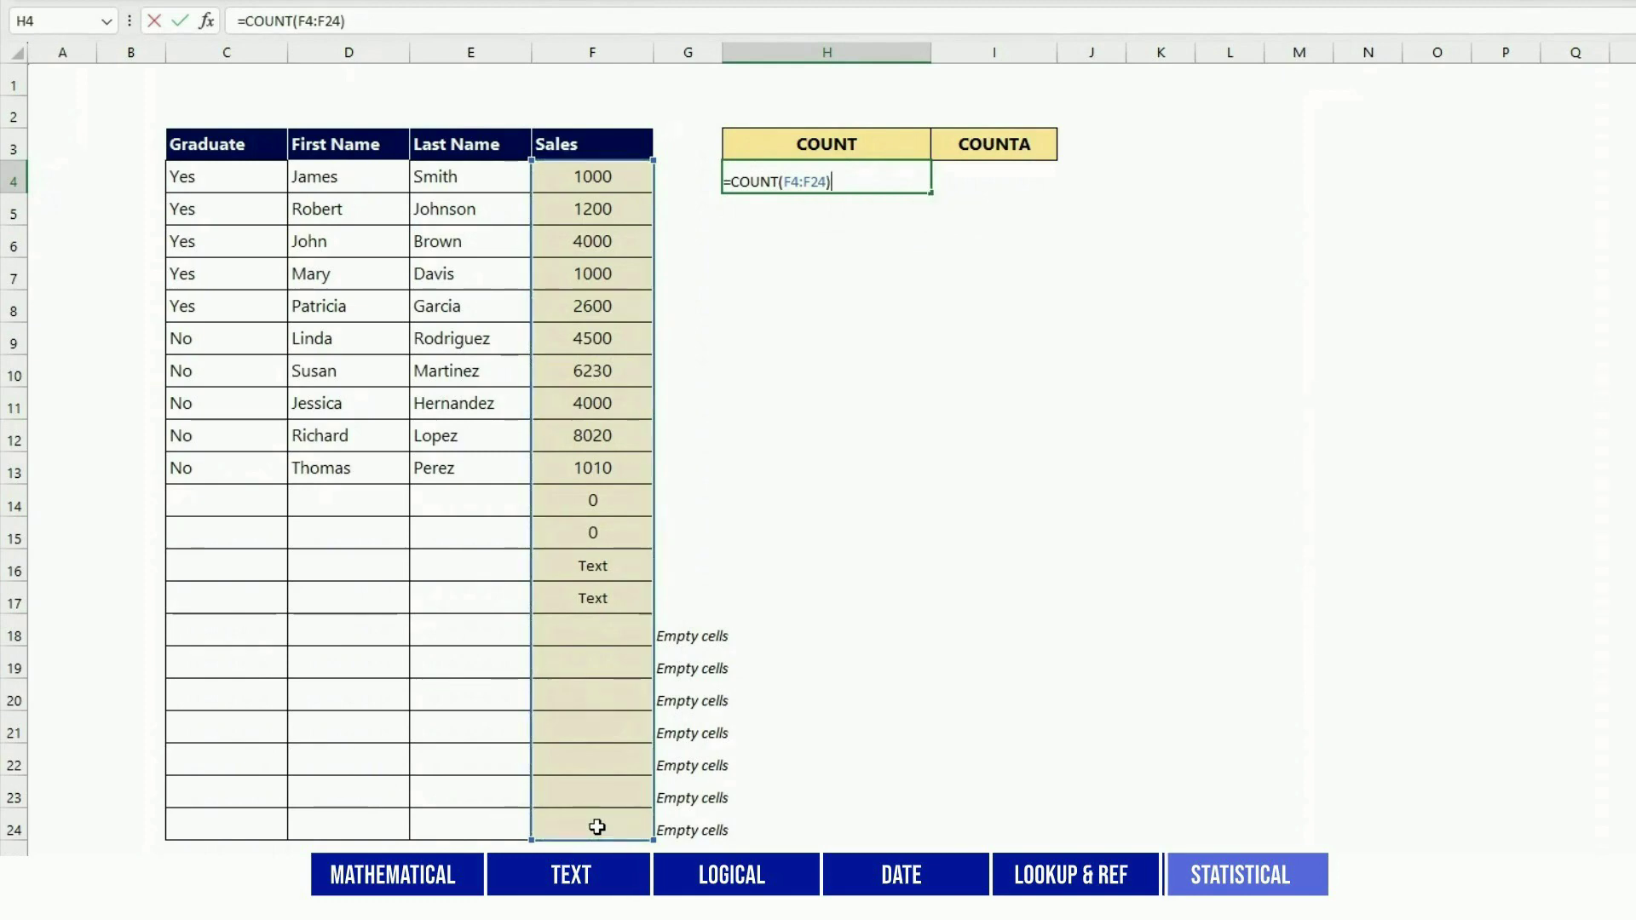
{"action": "key", "text": "Return"}
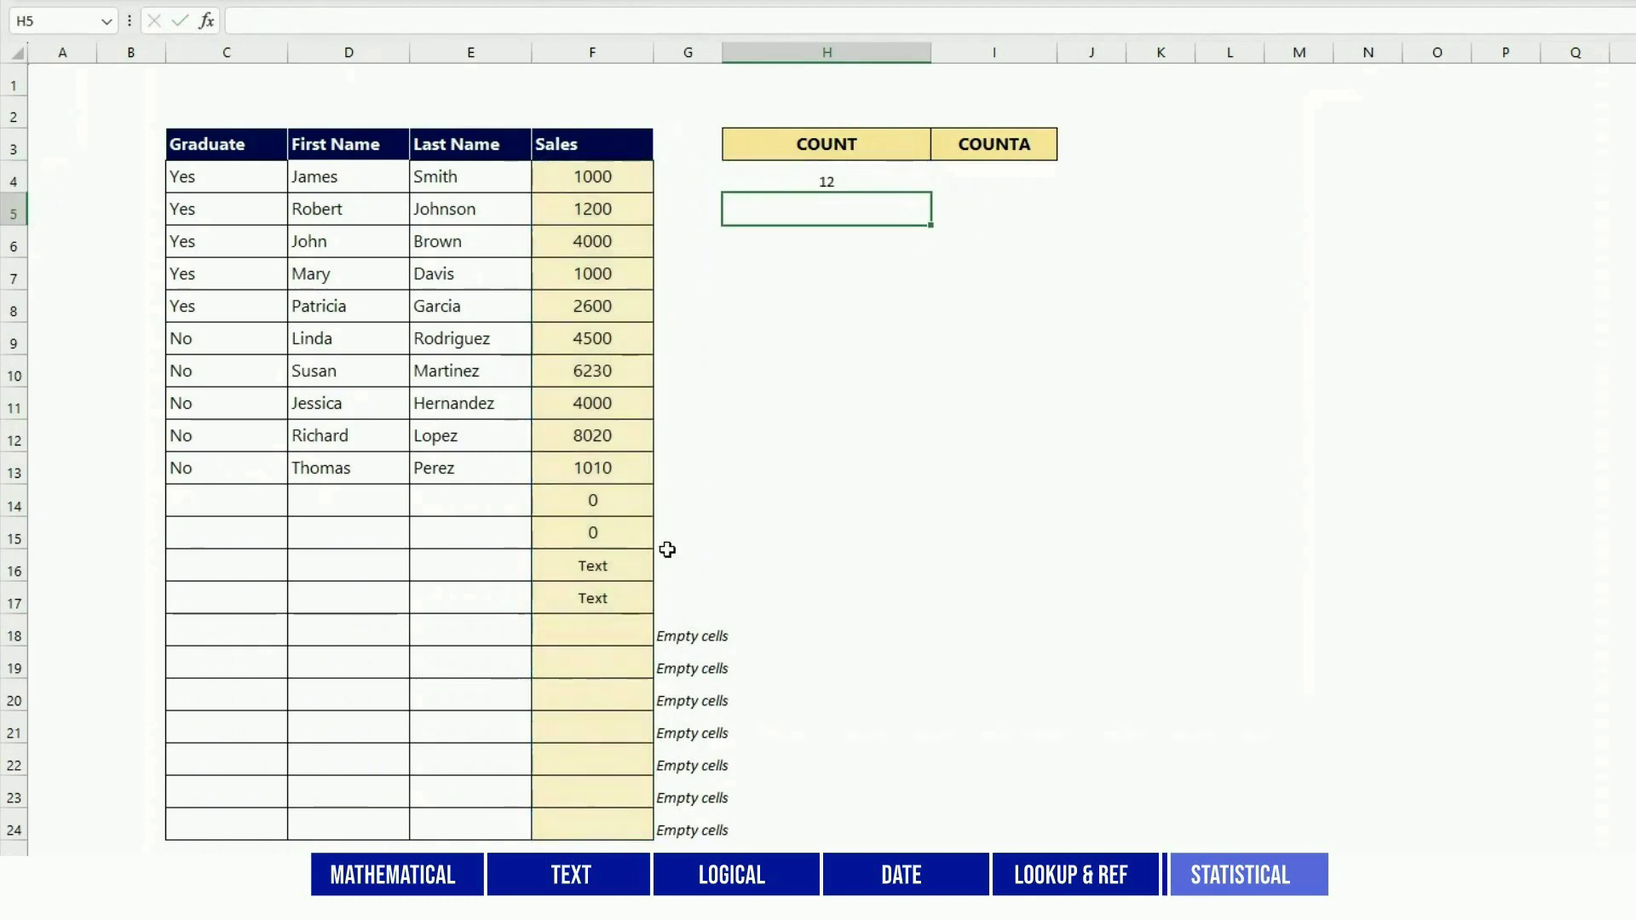
{"action": "left_click_drag", "start_coordinate": [628, 183], "coordinate": [632, 530]}
{"action": "left_click", "coordinate": [835, 425]}
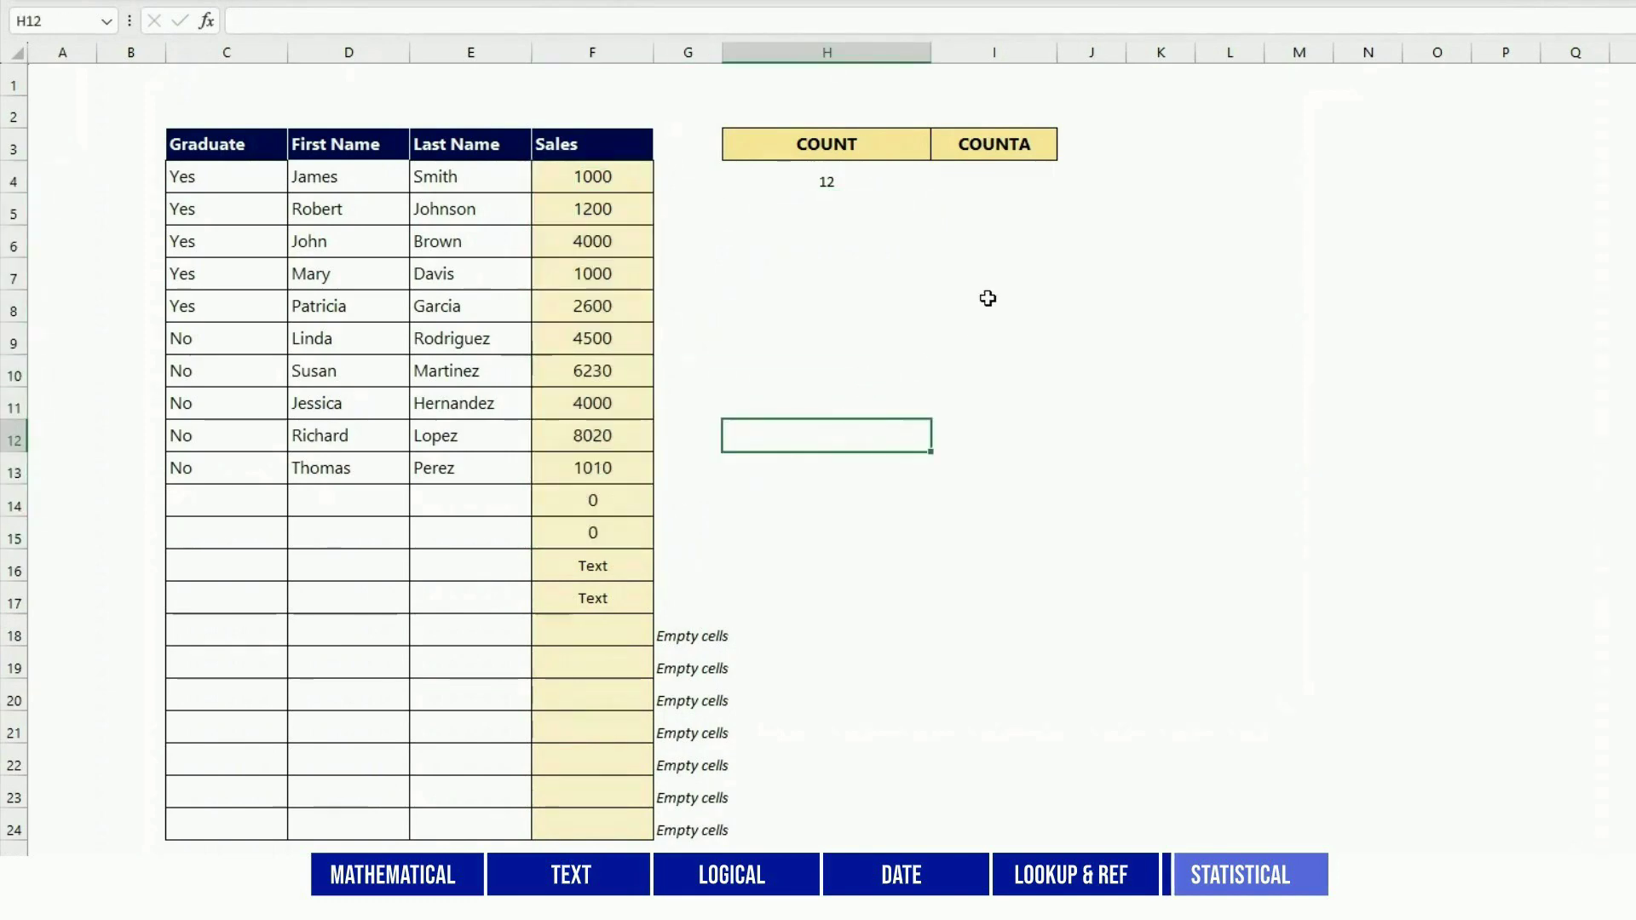
- Enter =COUNTA(F4:F24) in I4, returning 14 non-empty Sales cells
{"action": "left_click", "coordinate": [983, 175]}
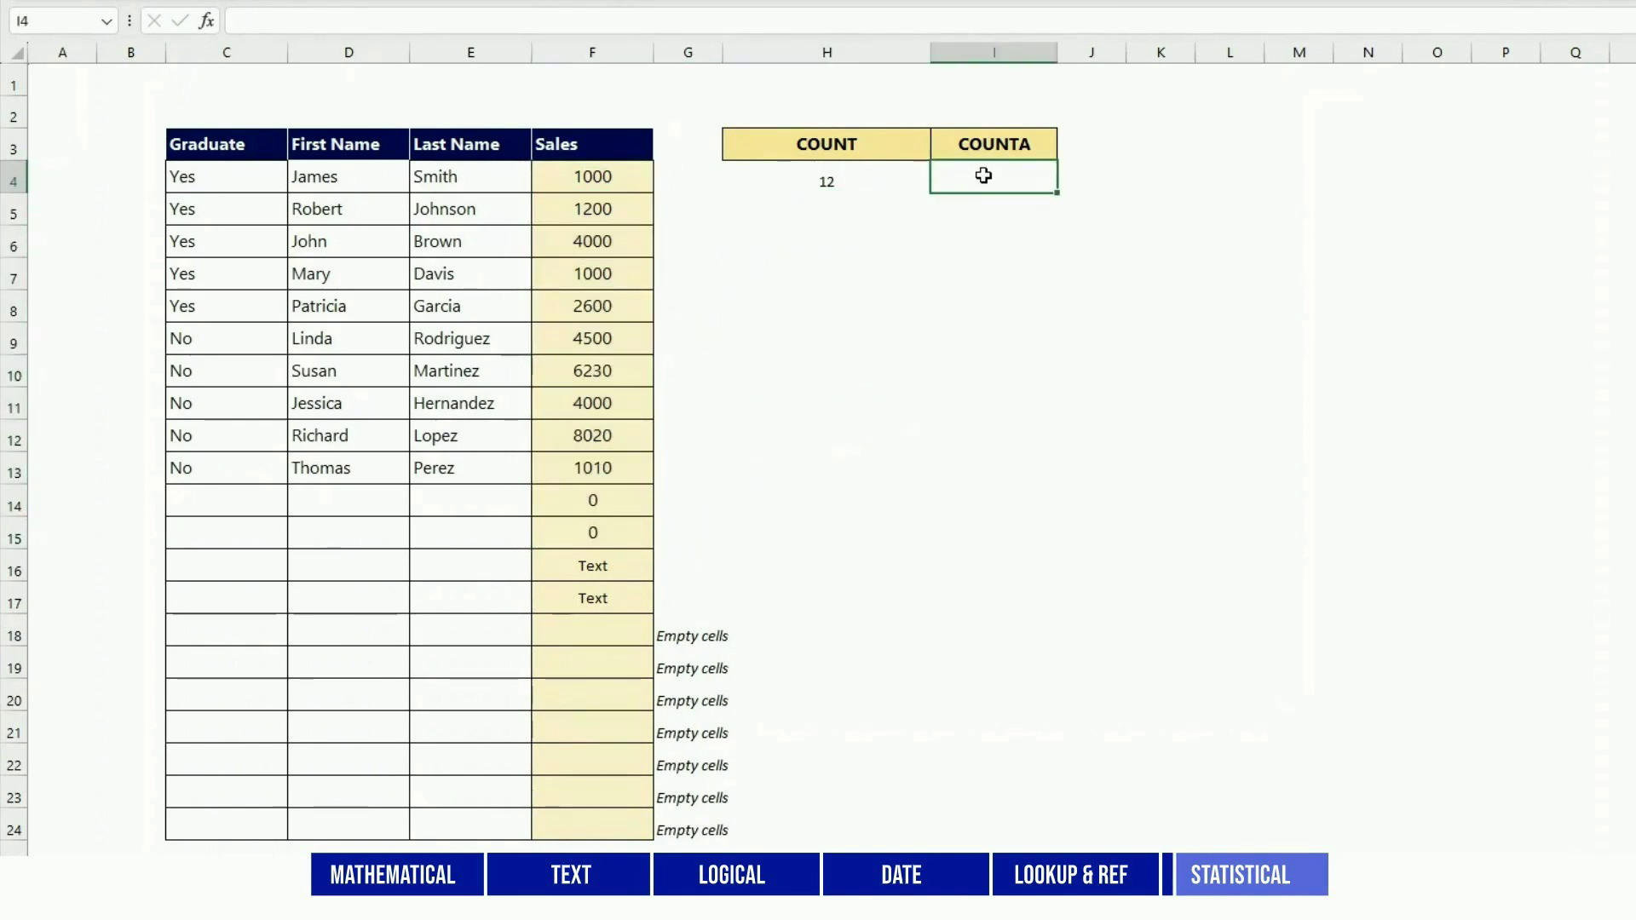
{"action": "type", "text": "=COUNTA("}
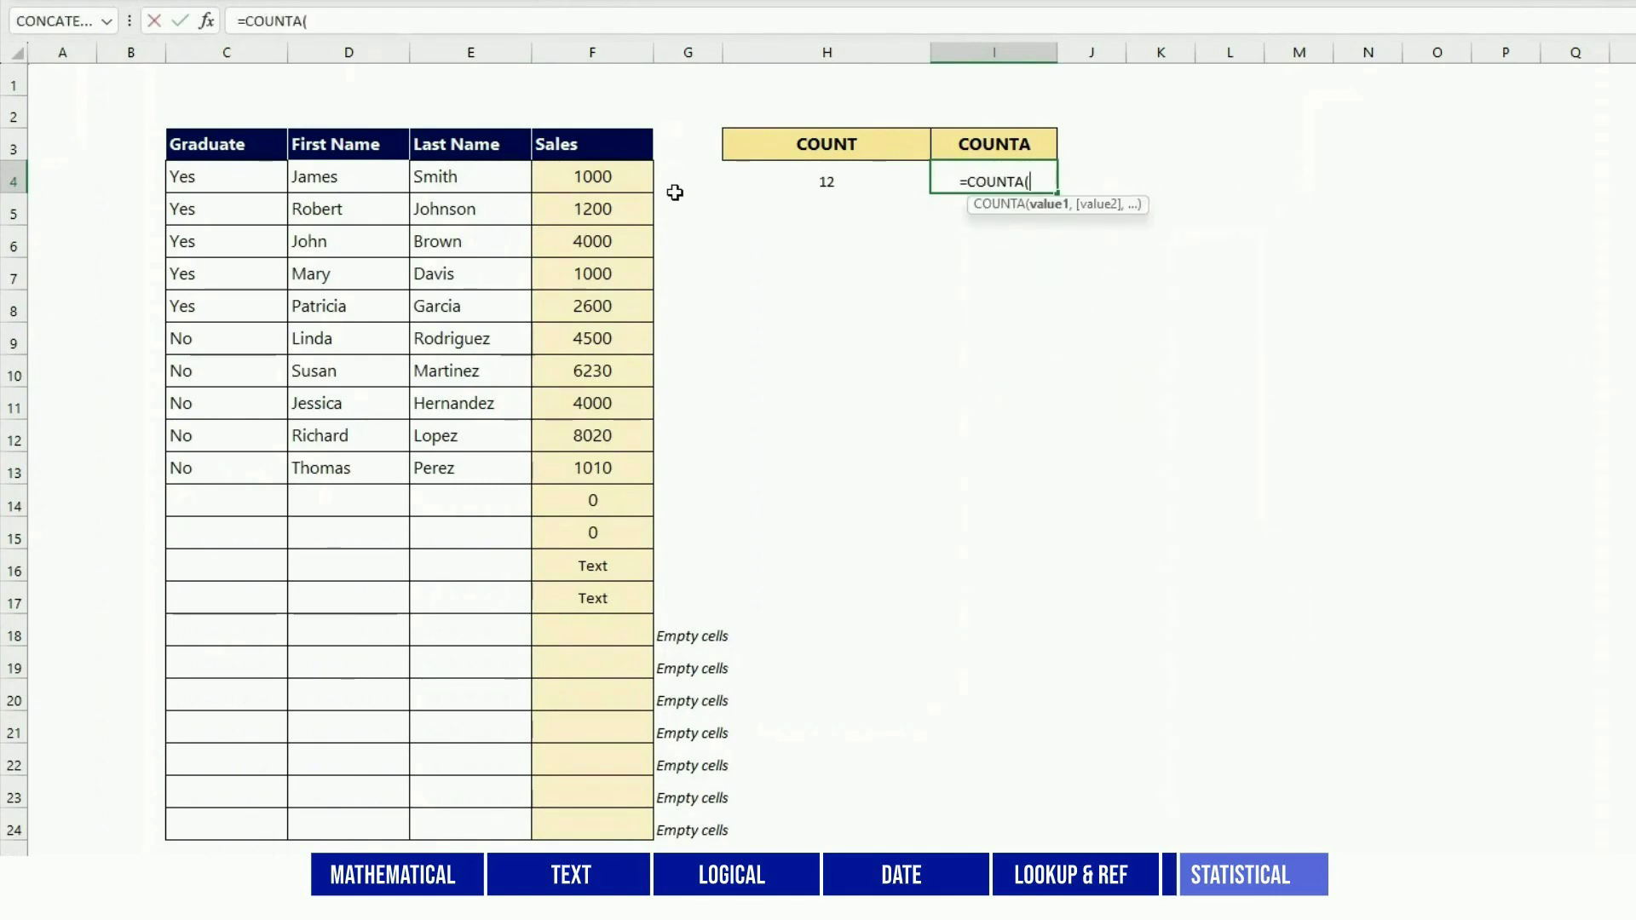
{"action": "left_click_drag", "start_coordinate": [610, 179], "coordinate": [601, 818]}
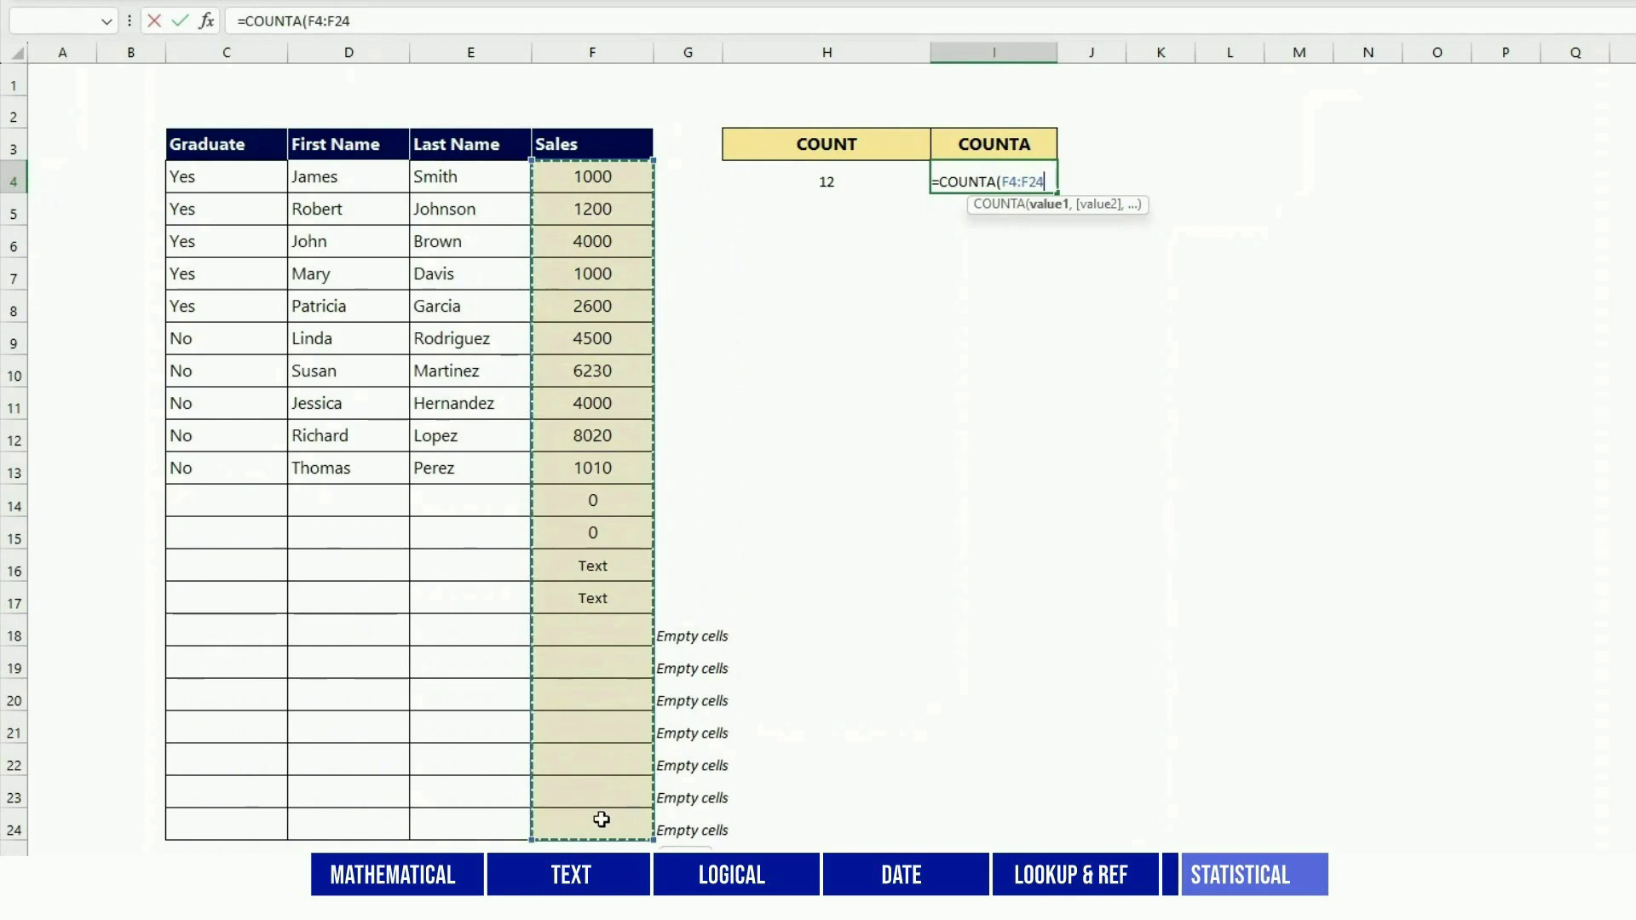
{"action": "type", "text": ")"}
{"action": "key", "text": "Return"}
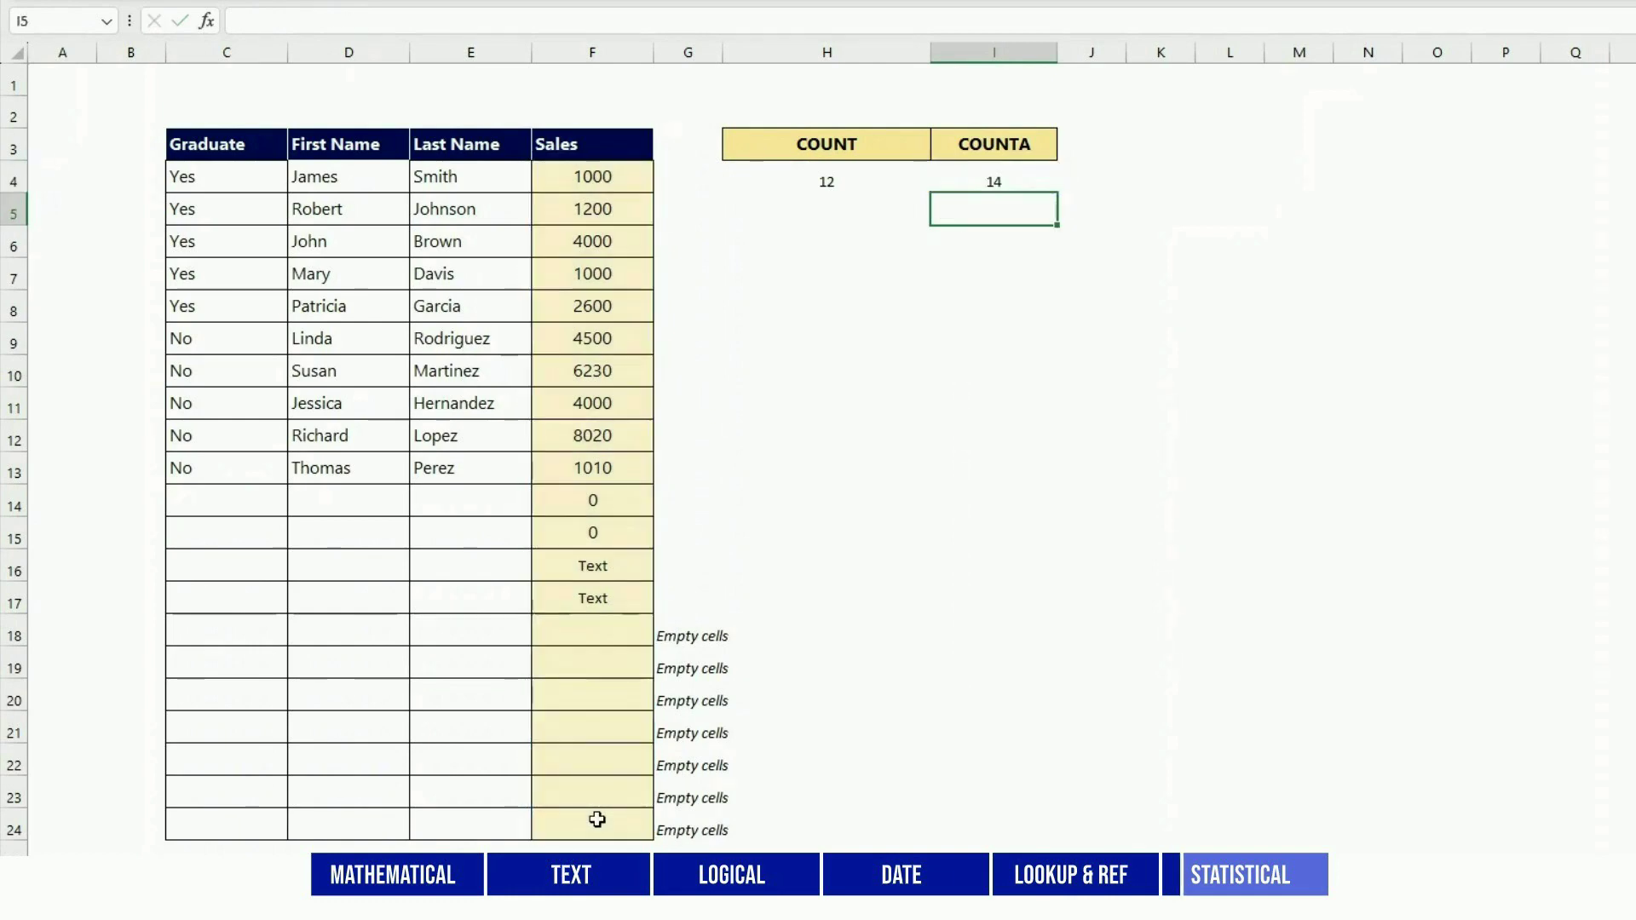
{"action": "left_click_drag", "start_coordinate": [588, 176], "coordinate": [585, 603]}
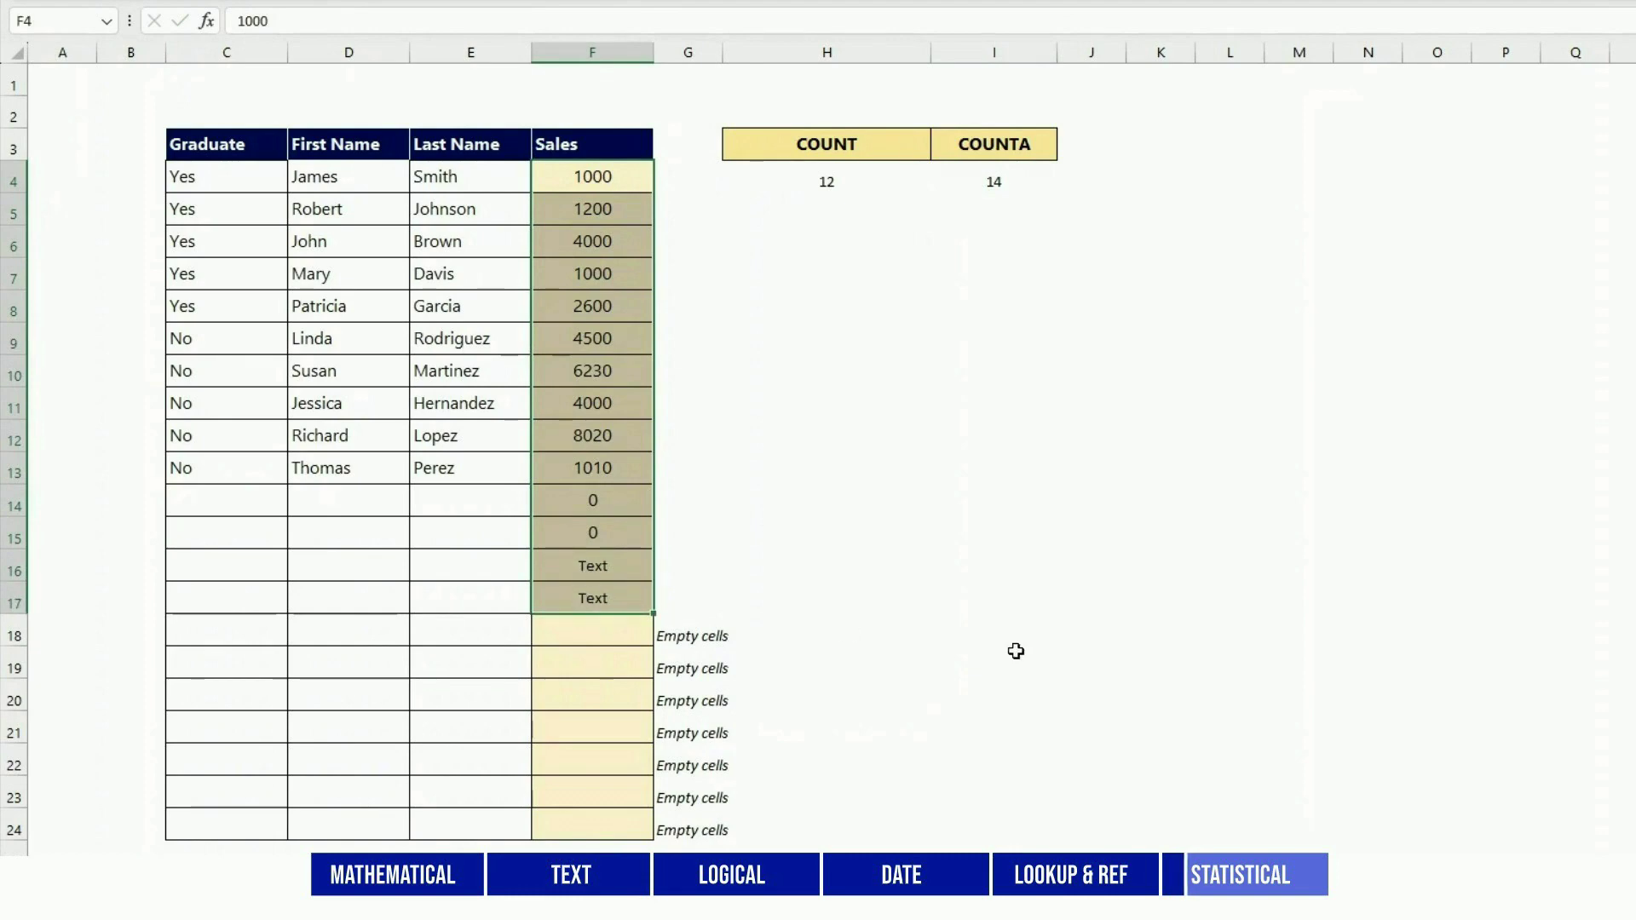
{"action": "left_click", "coordinate": [1041, 655]}
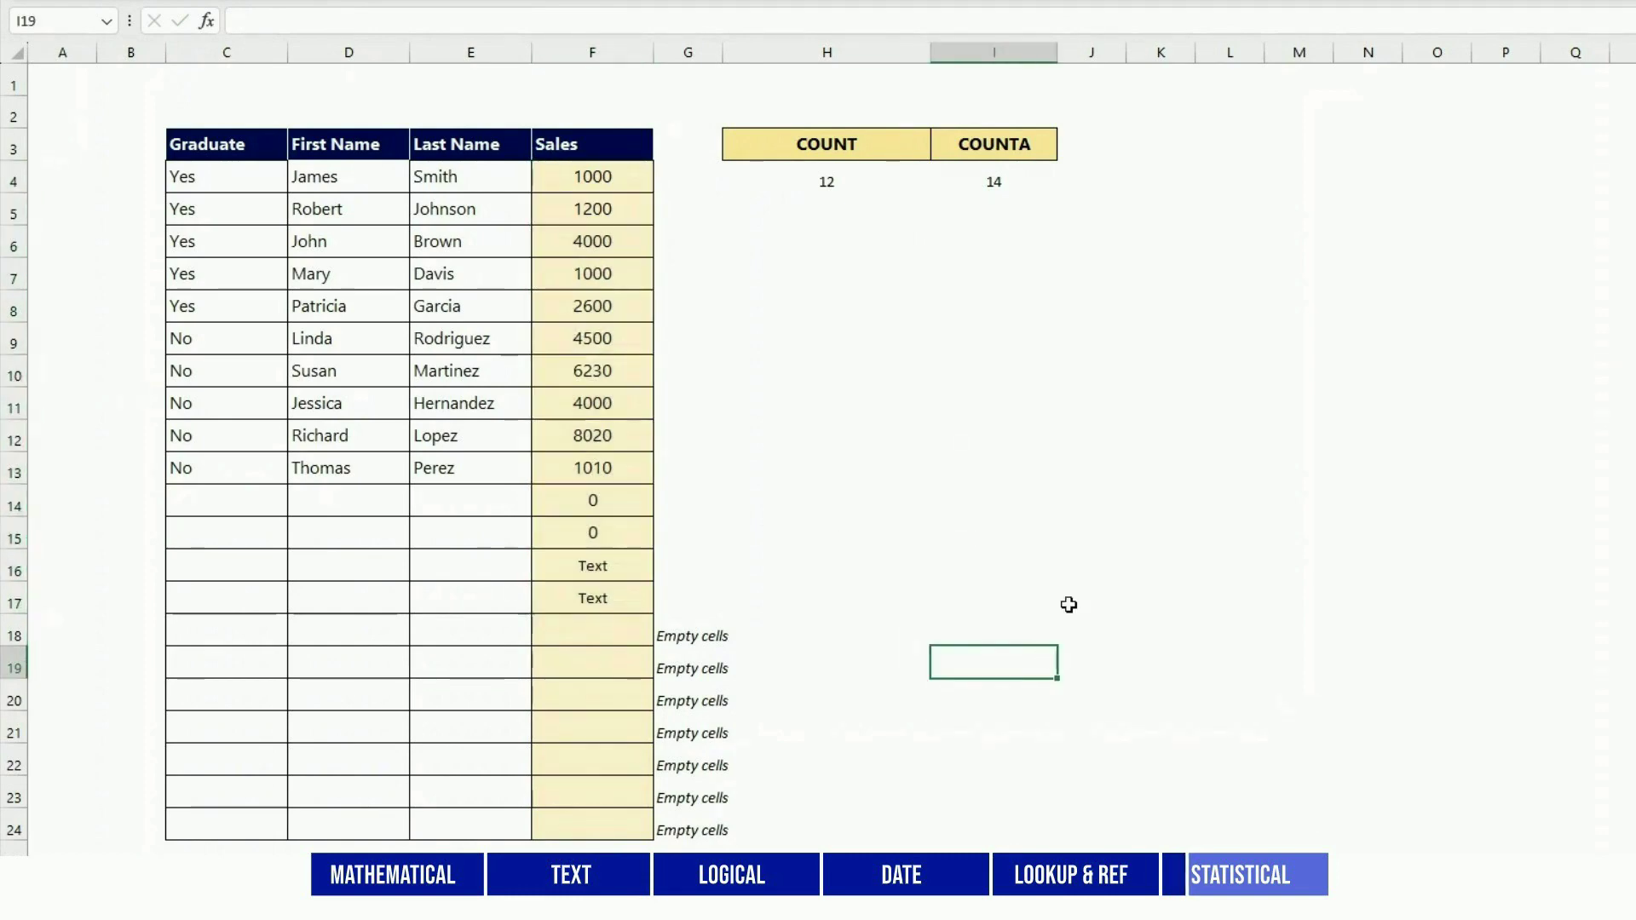
- Enter =COUNTA(C4:C24) in I5, returning 10 Graduate entries
{"action": "left_click", "coordinate": [1011, 210]}
{"action": "type", "text": "="}
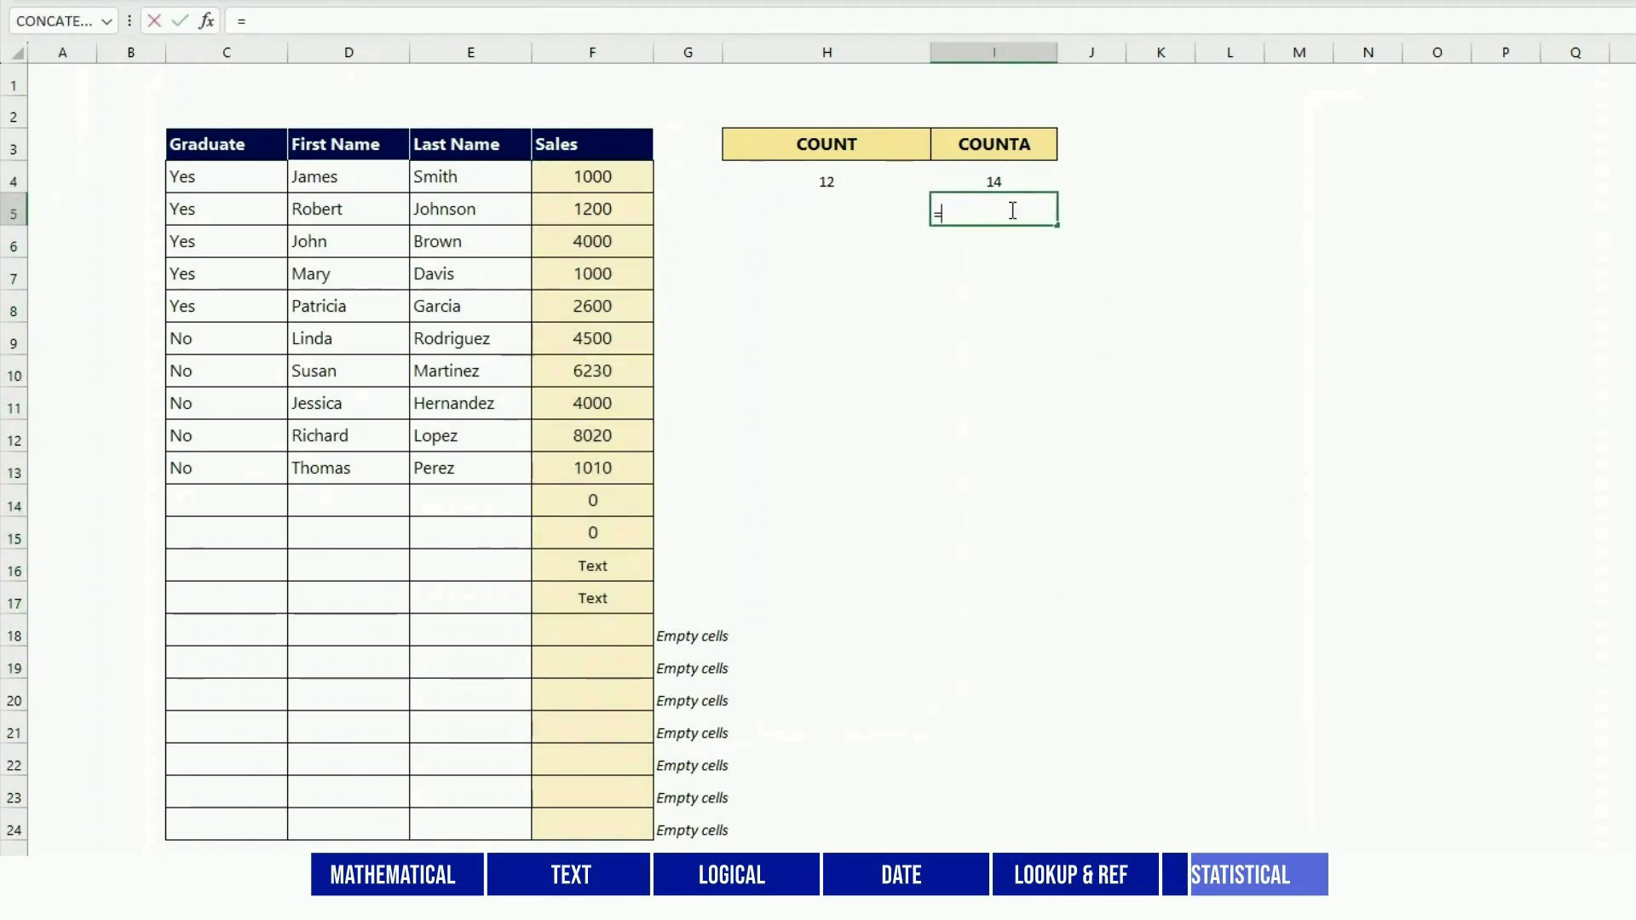
{"action": "type", "text": "COUNTA("}
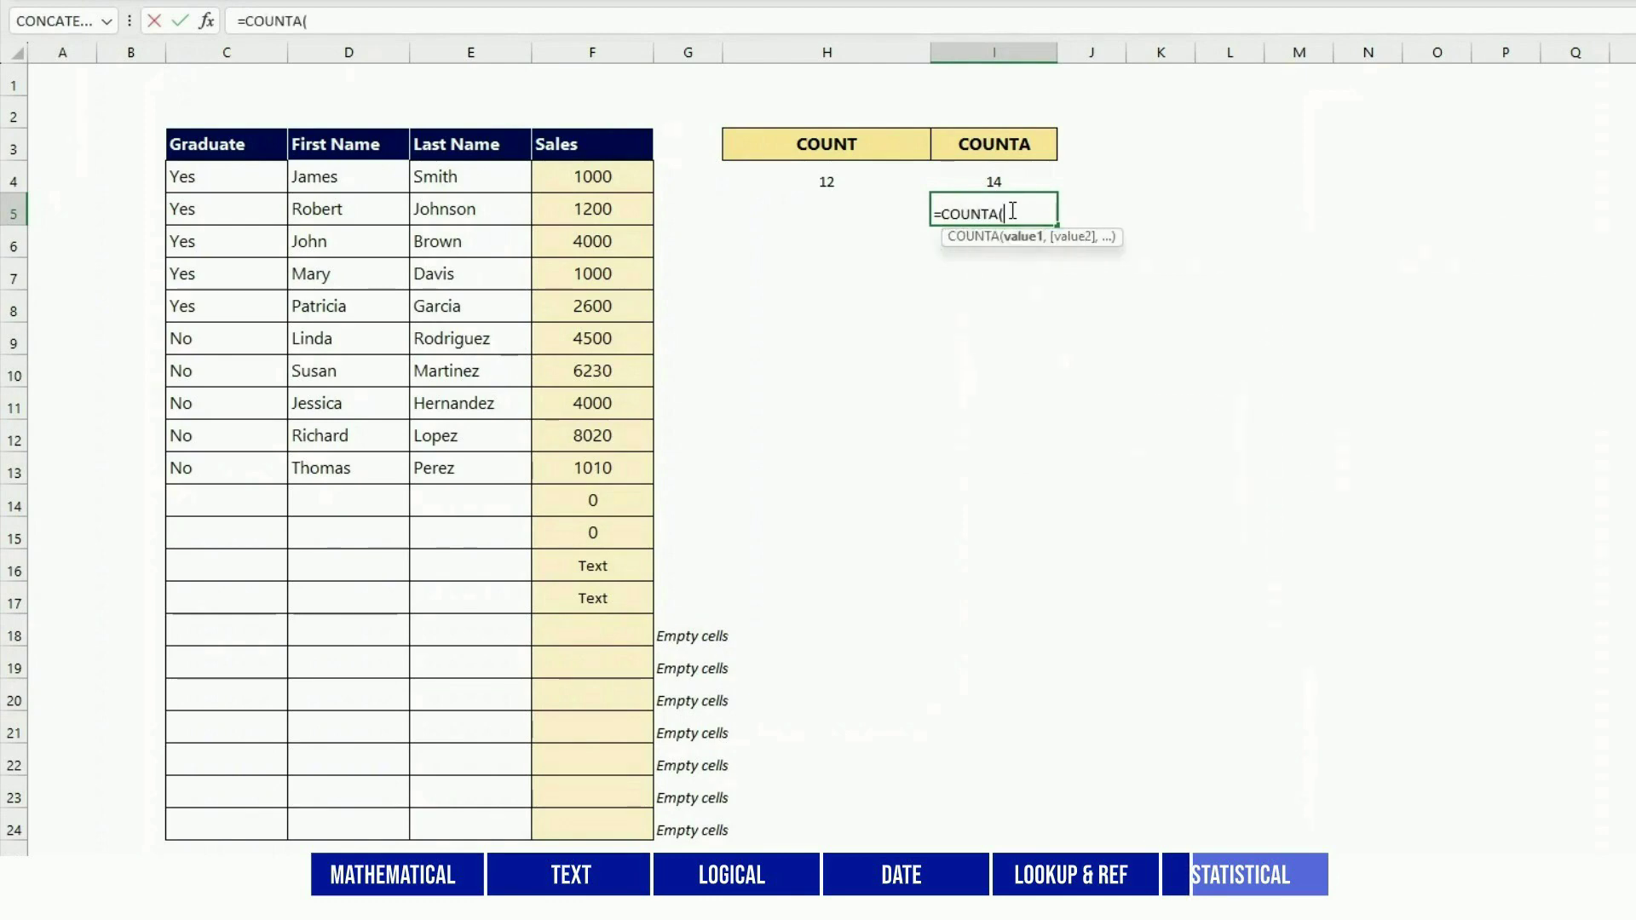
{"action": "left_click_drag", "start_coordinate": [233, 179], "coordinate": [215, 828]}
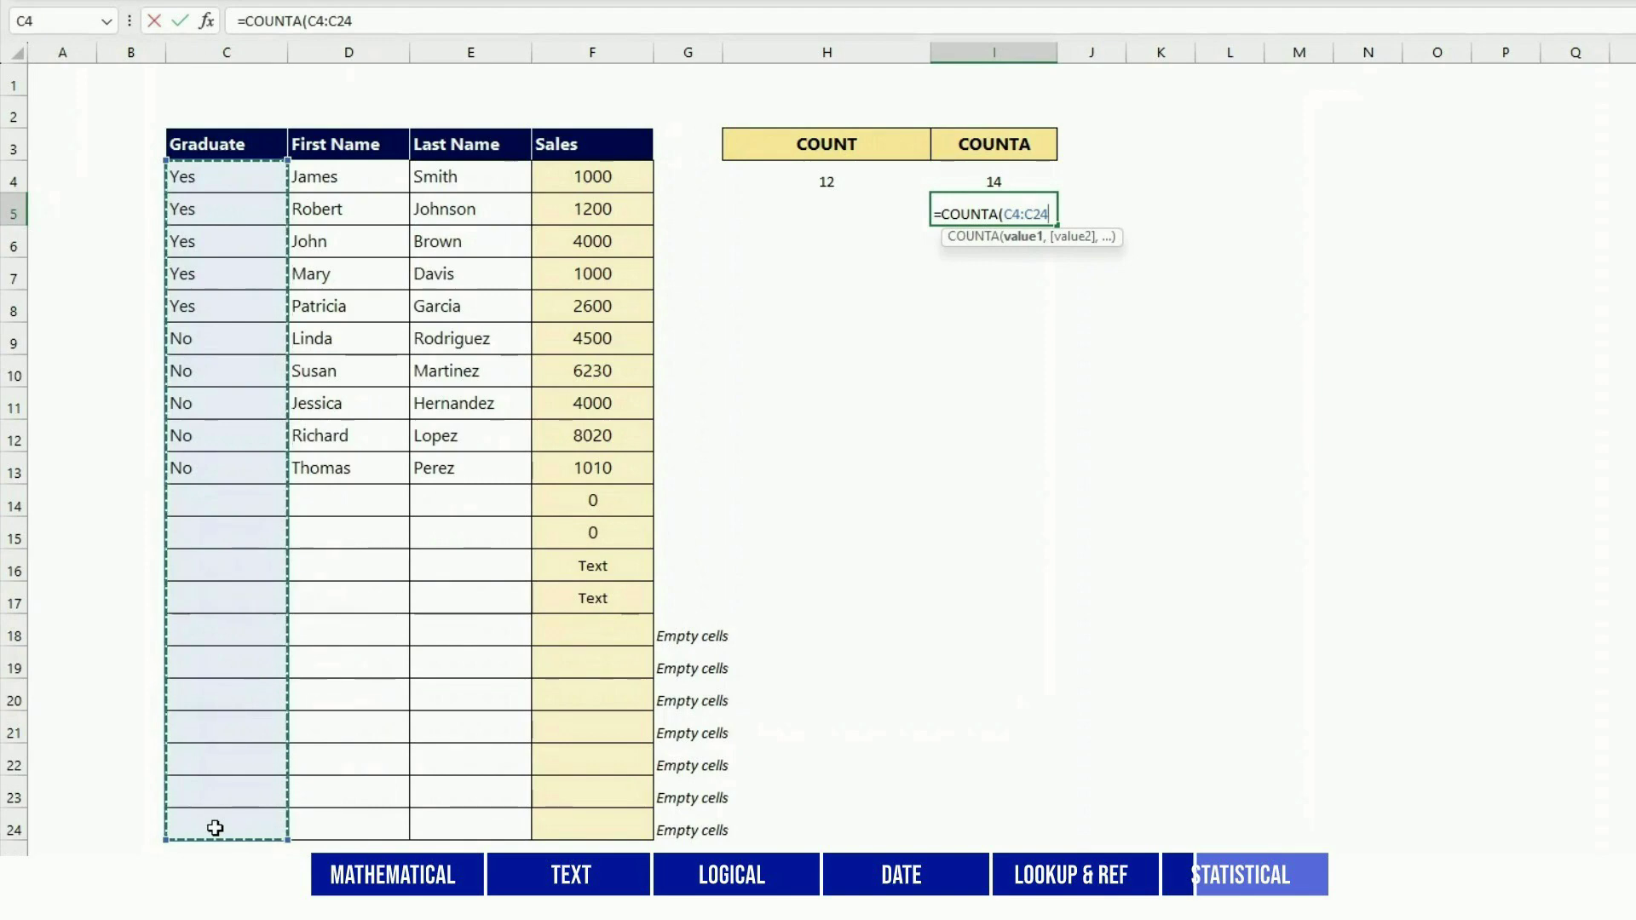
{"action": "type", "text": ")"}
{"action": "key", "text": "Return"}
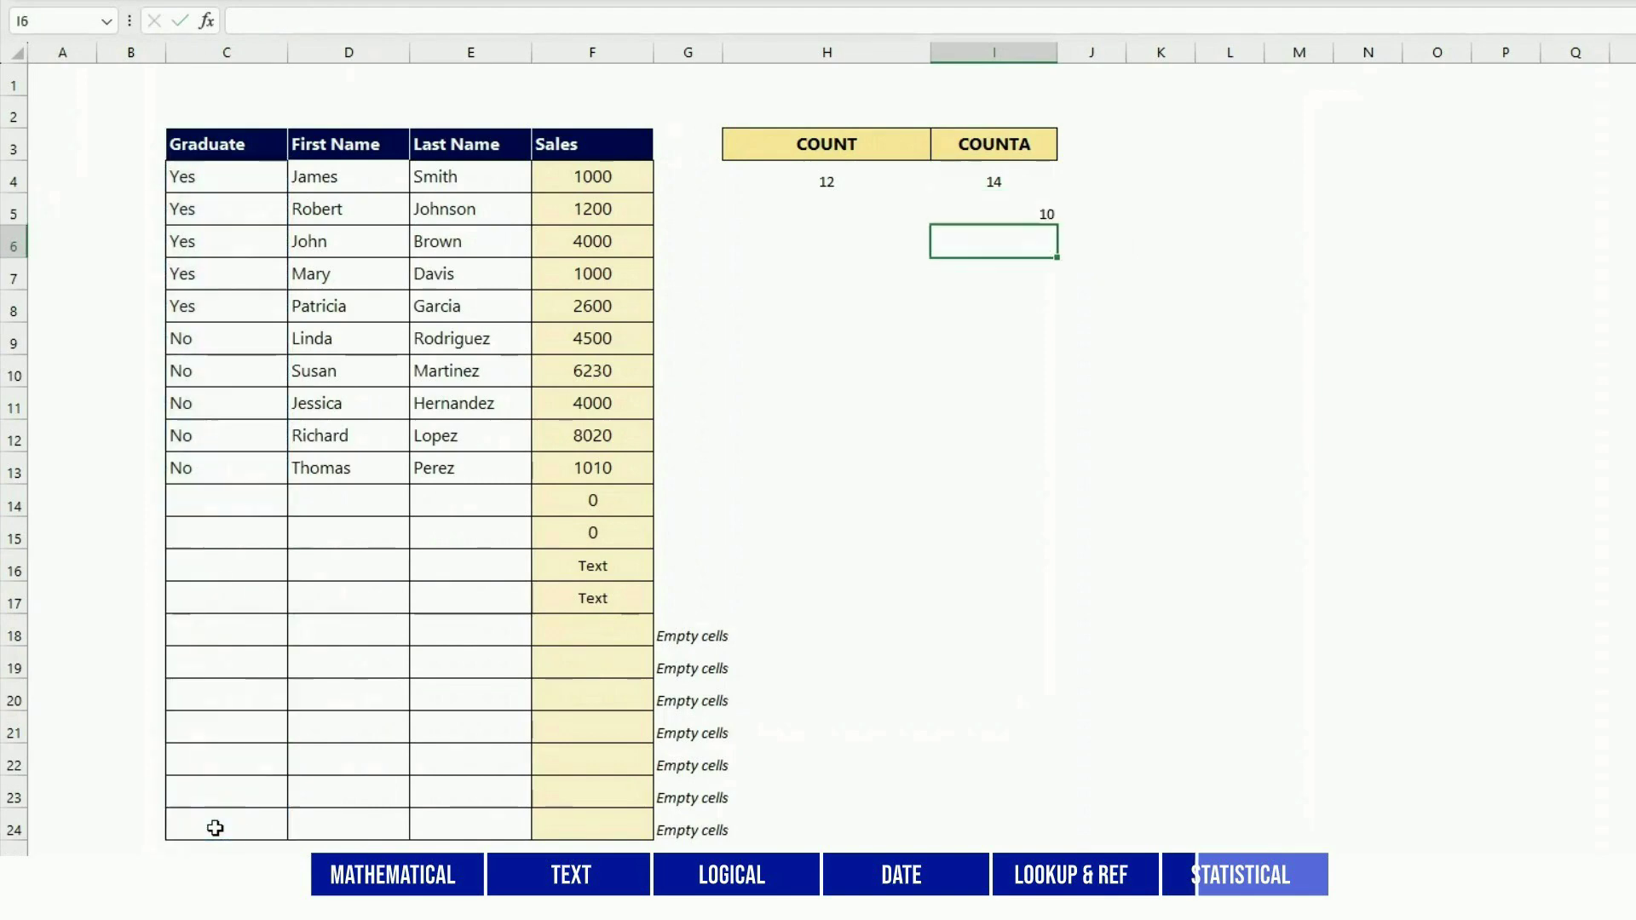
- Enter =COUNTIF(C4:C13,"Yes") in I4, counting 5 graduates
{"action": "key", "text": "Up"}
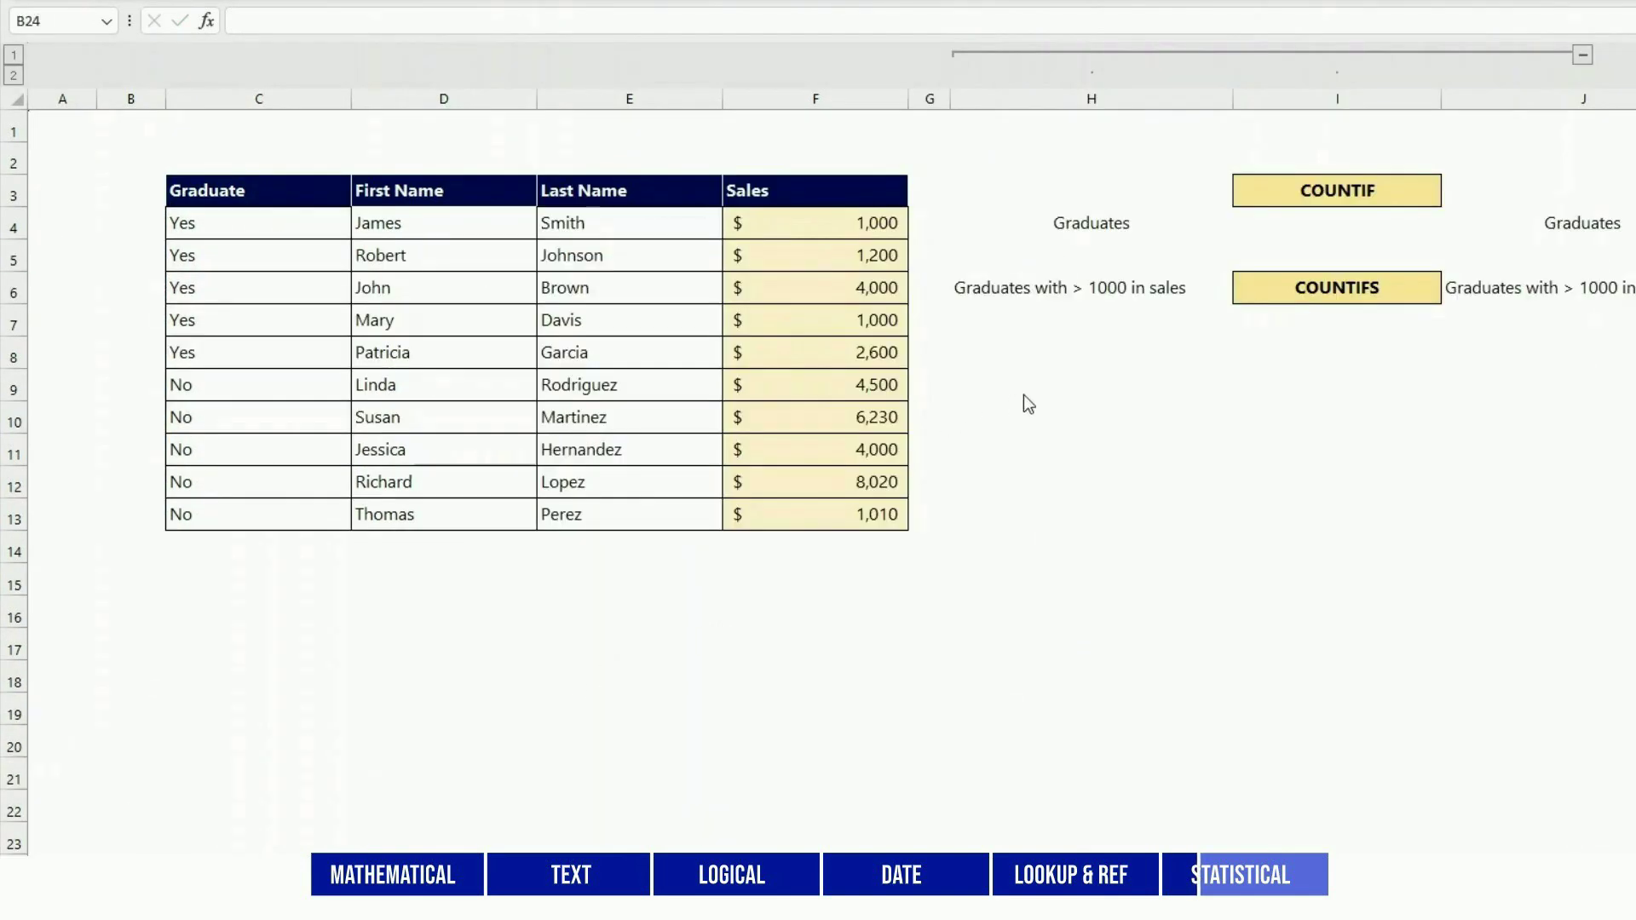
{"action": "left_click", "coordinate": [1271, 227]}
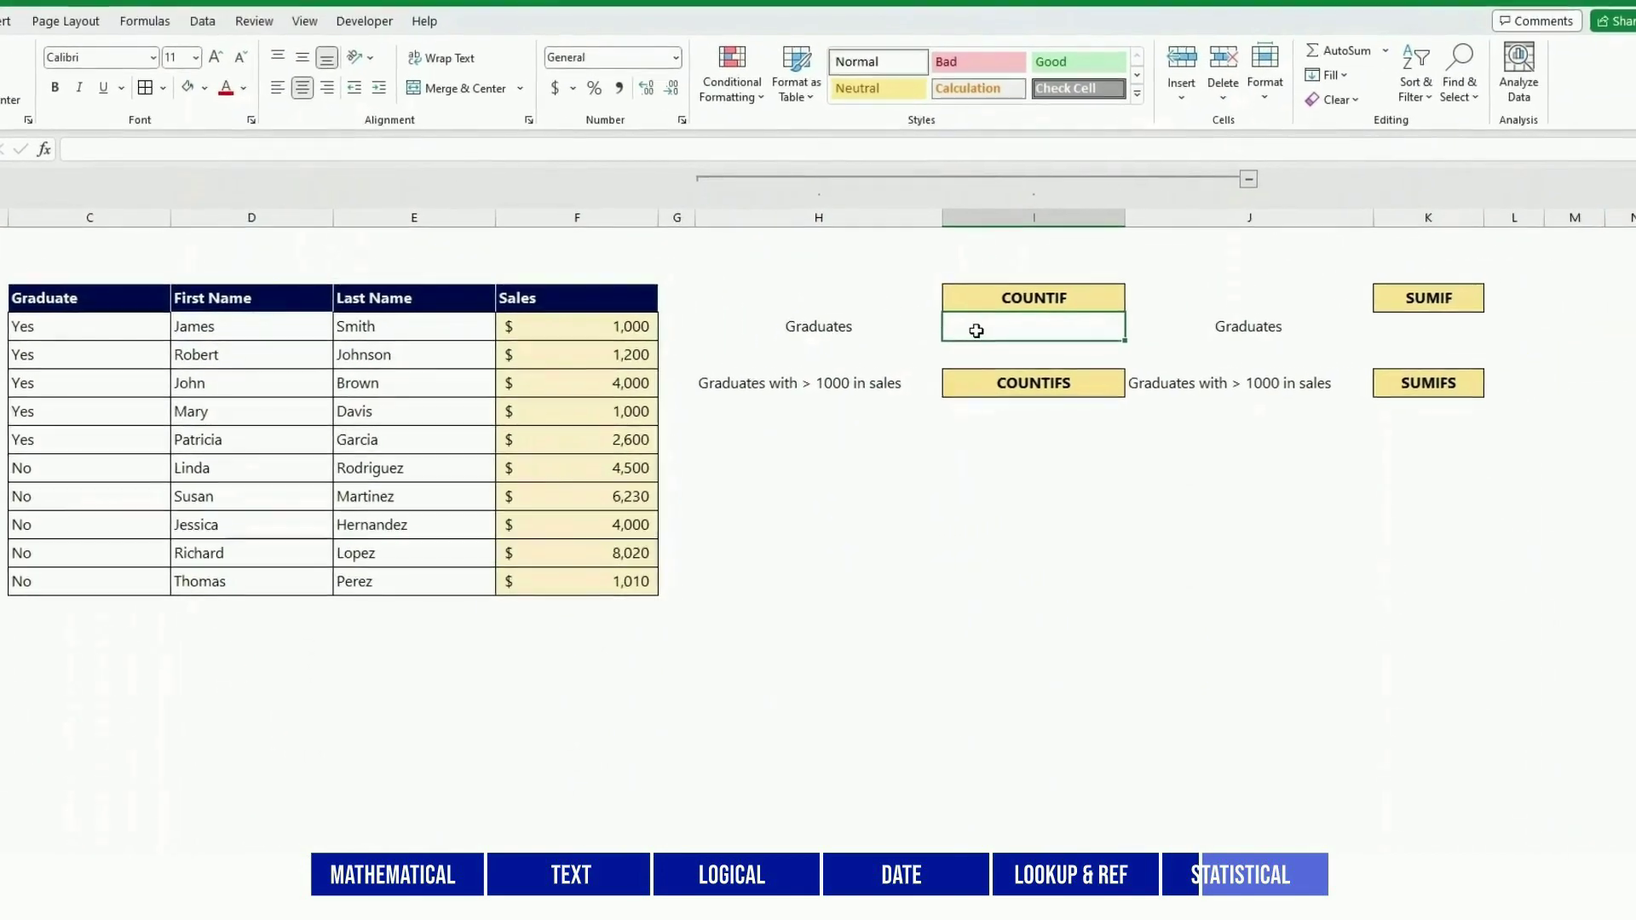
{"action": "type", "text": "=COUNTIF("}
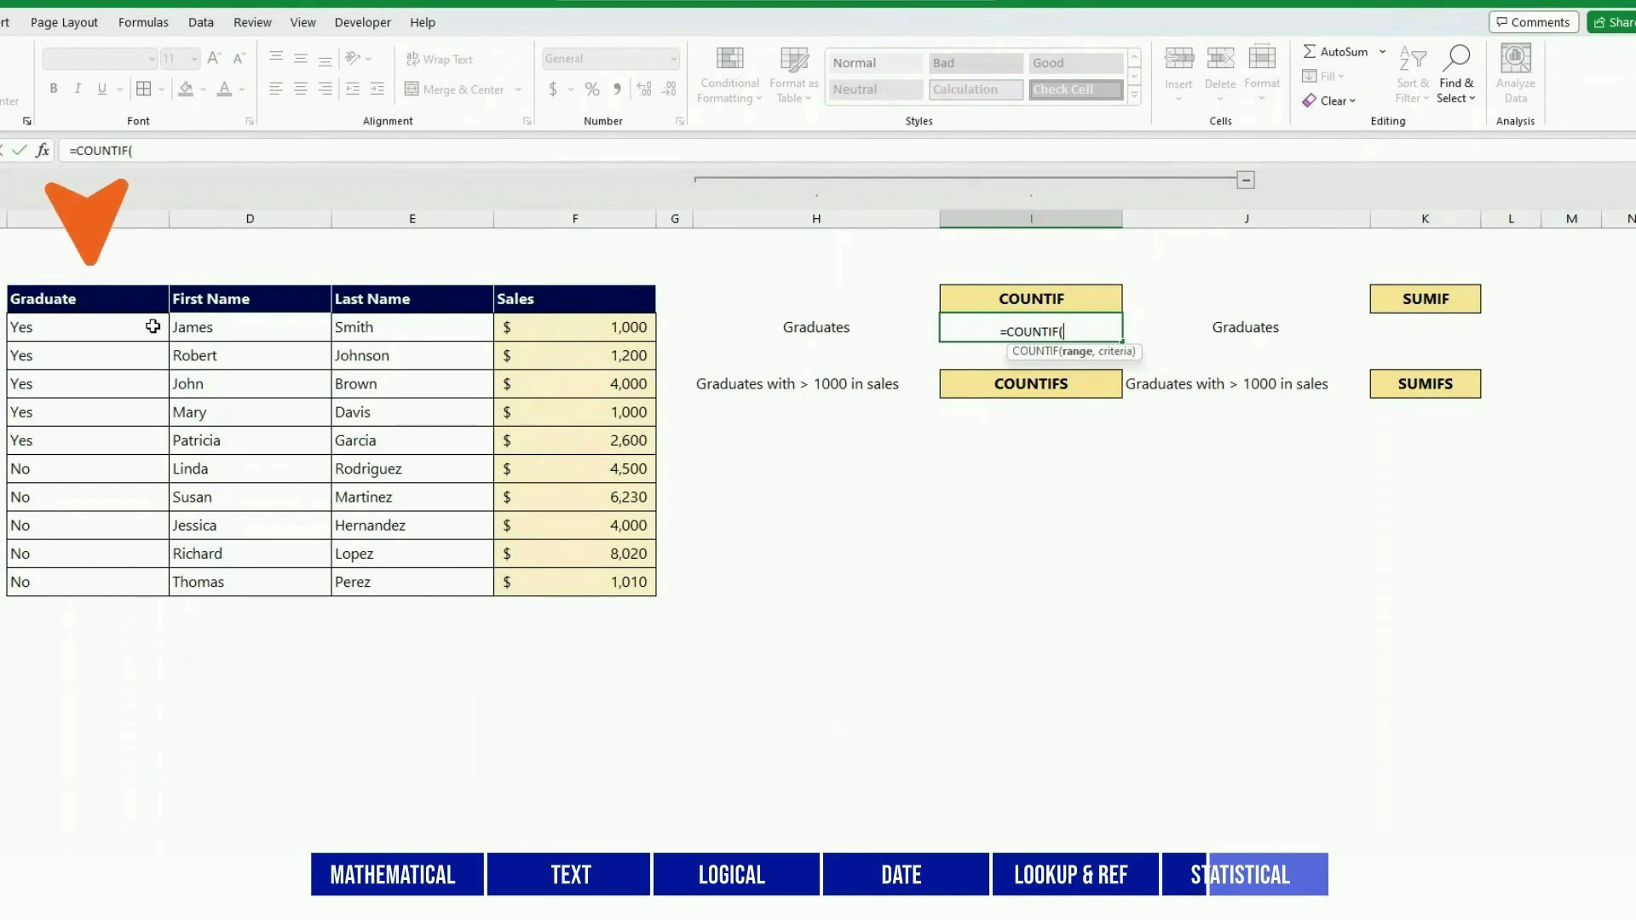
{"action": "left_click_drag", "start_coordinate": [153, 327], "coordinate": [146, 582]}
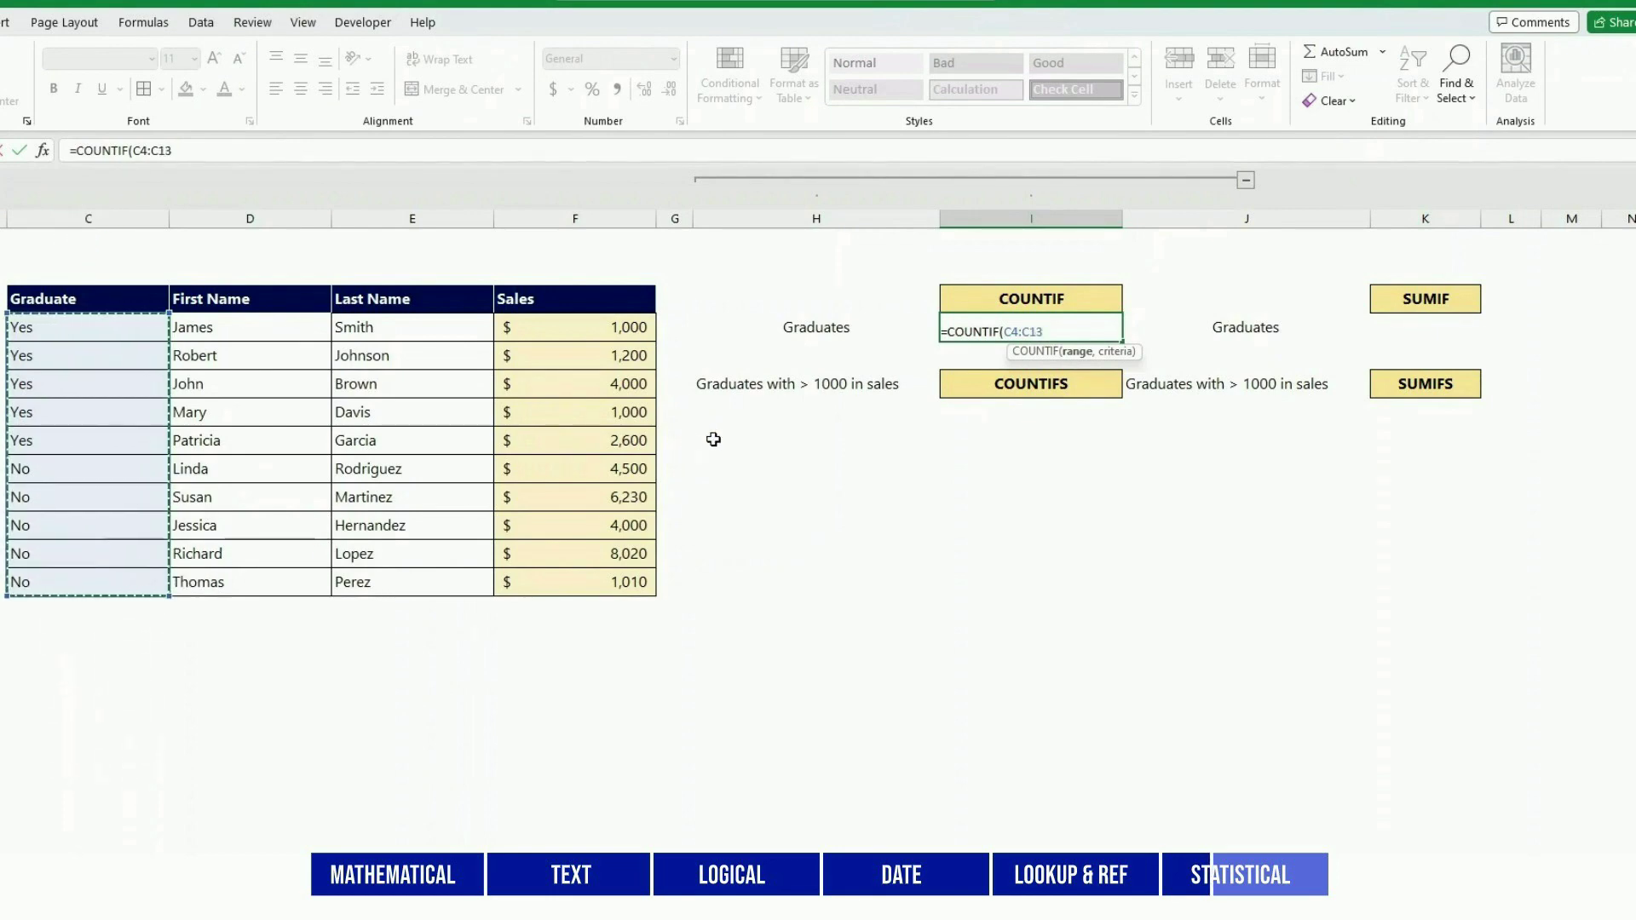
{"action": "type", "text": ",\"Yes"}
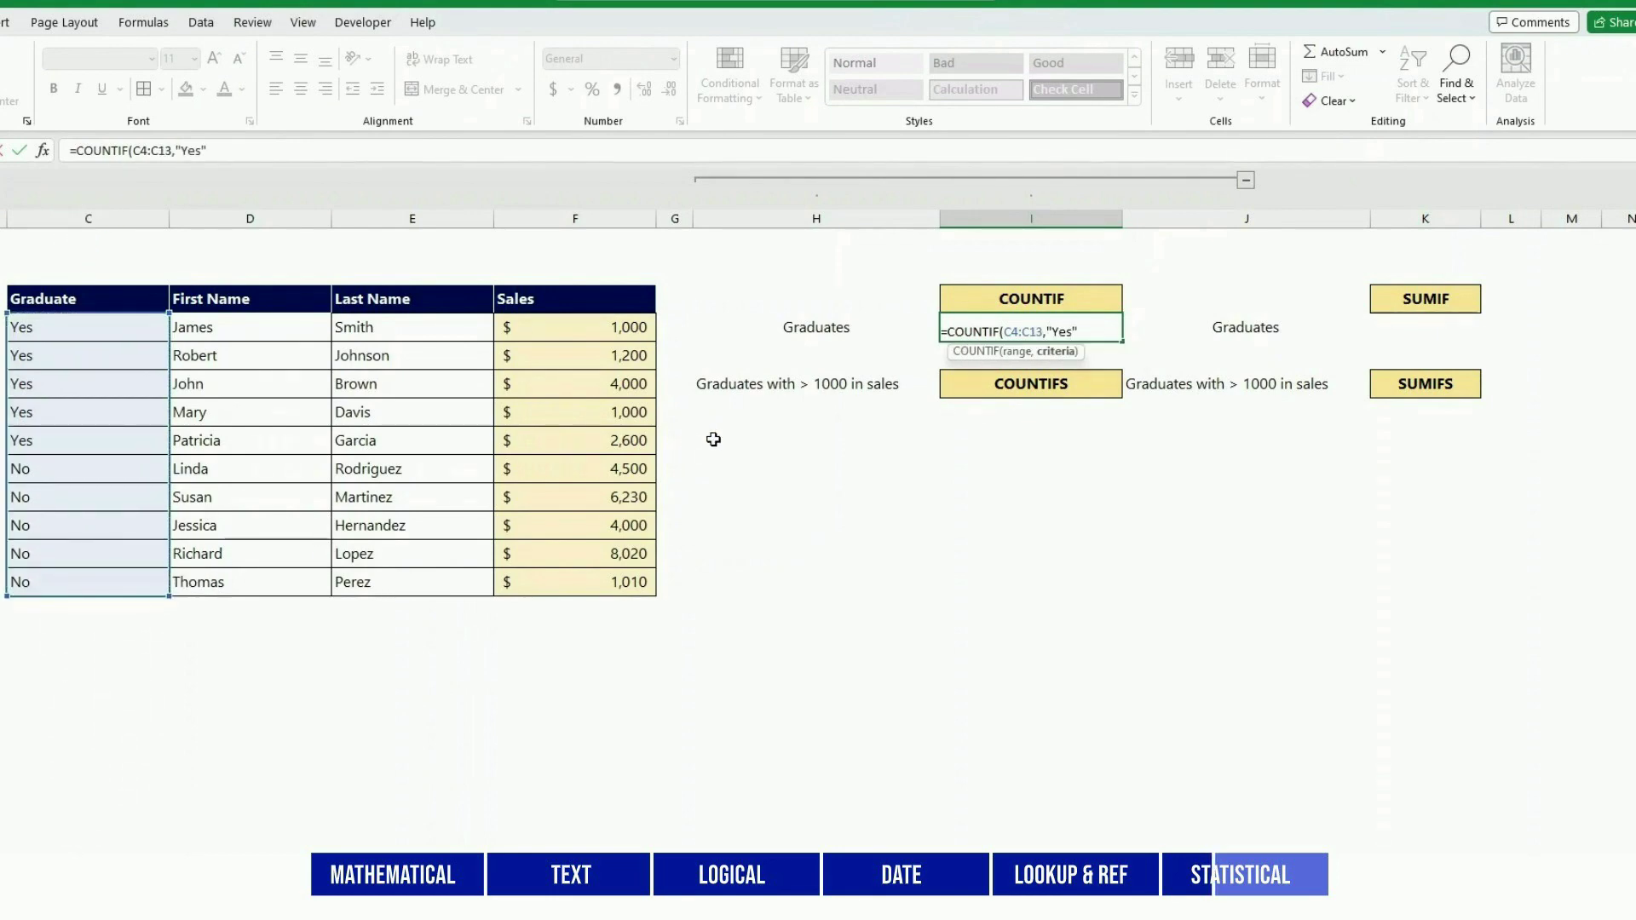
{"action": "key", "text": "Return"}
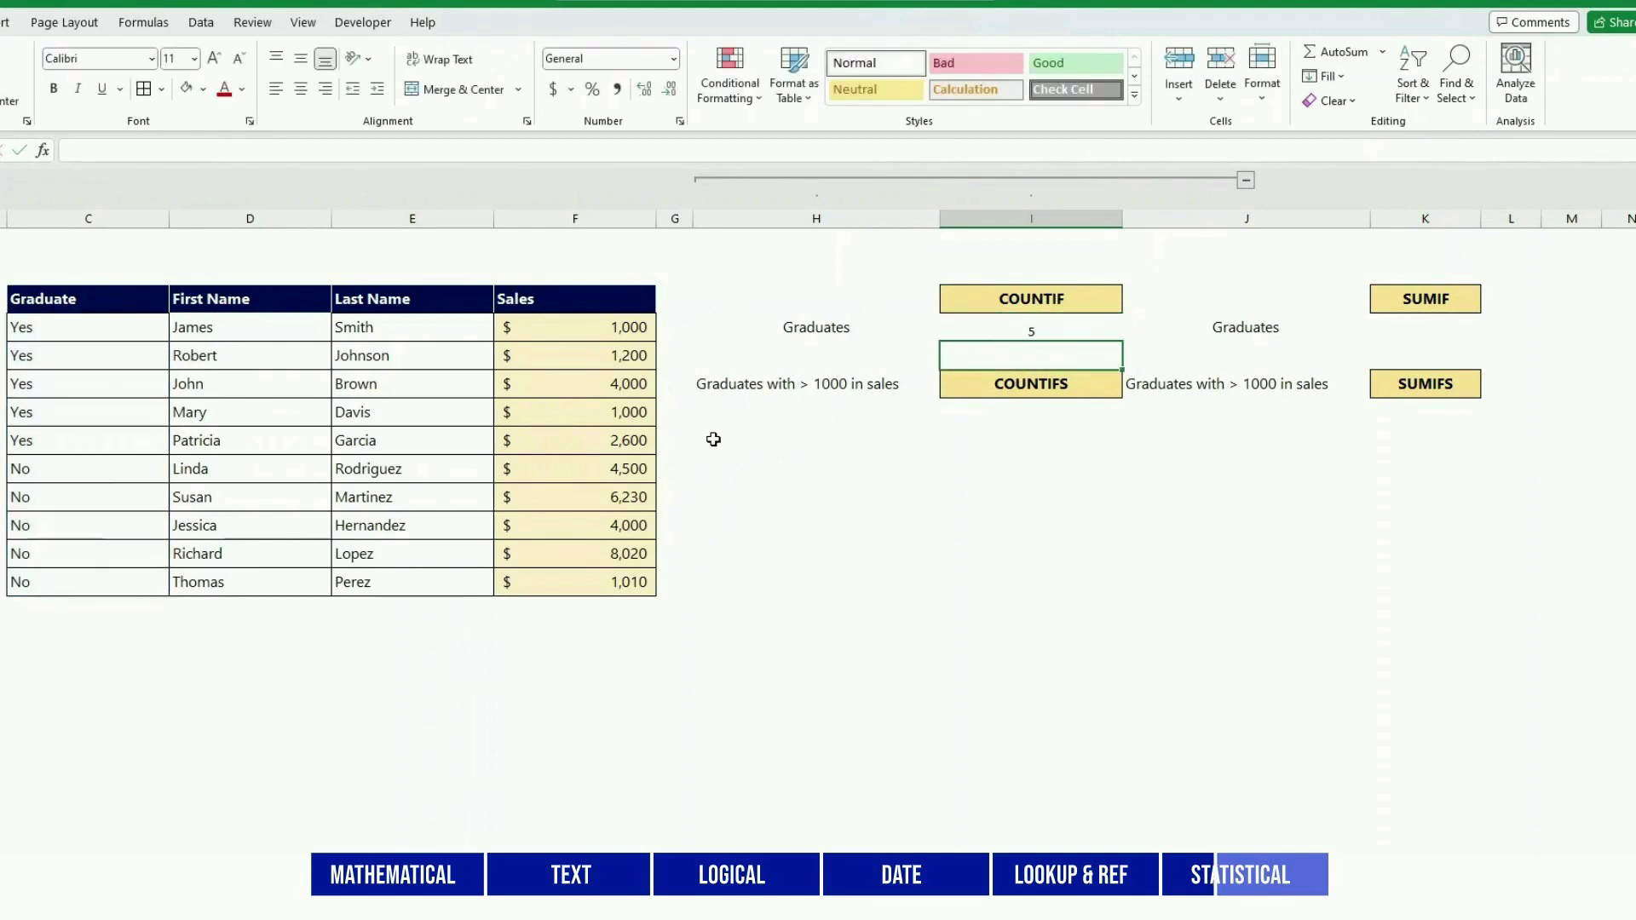
{"action": "key", "text": "Up"}
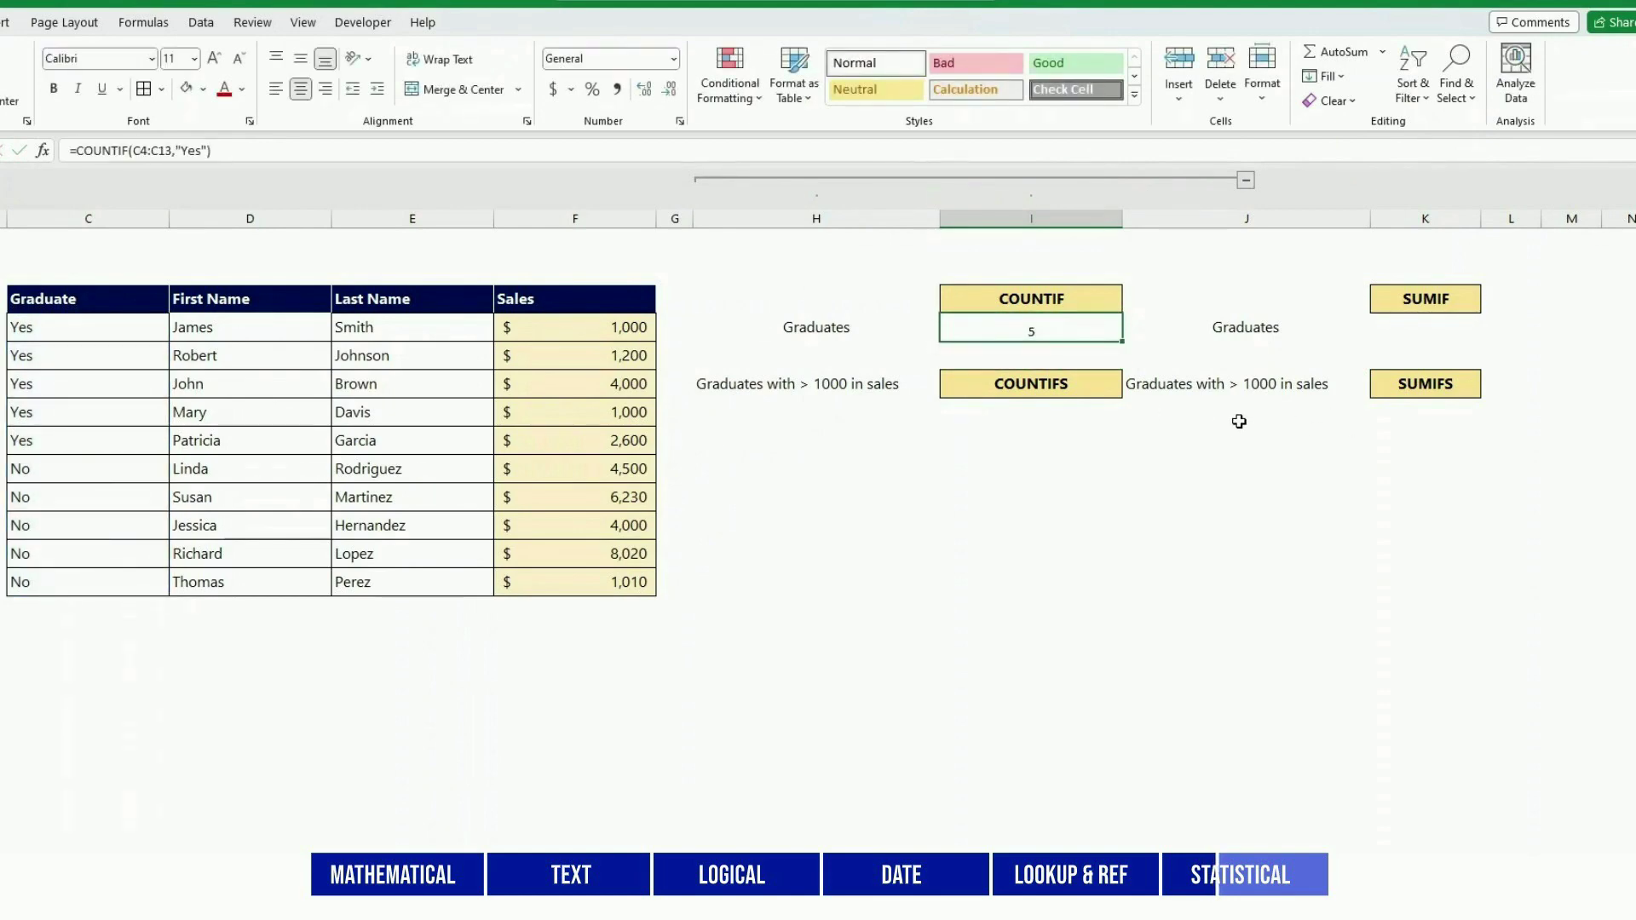
- Enter =SUMIF(C4:C13,"Yes",F4:F13) in K4, totalling $9,800 of graduate sales
{"action": "left_click", "coordinate": [1433, 325]}
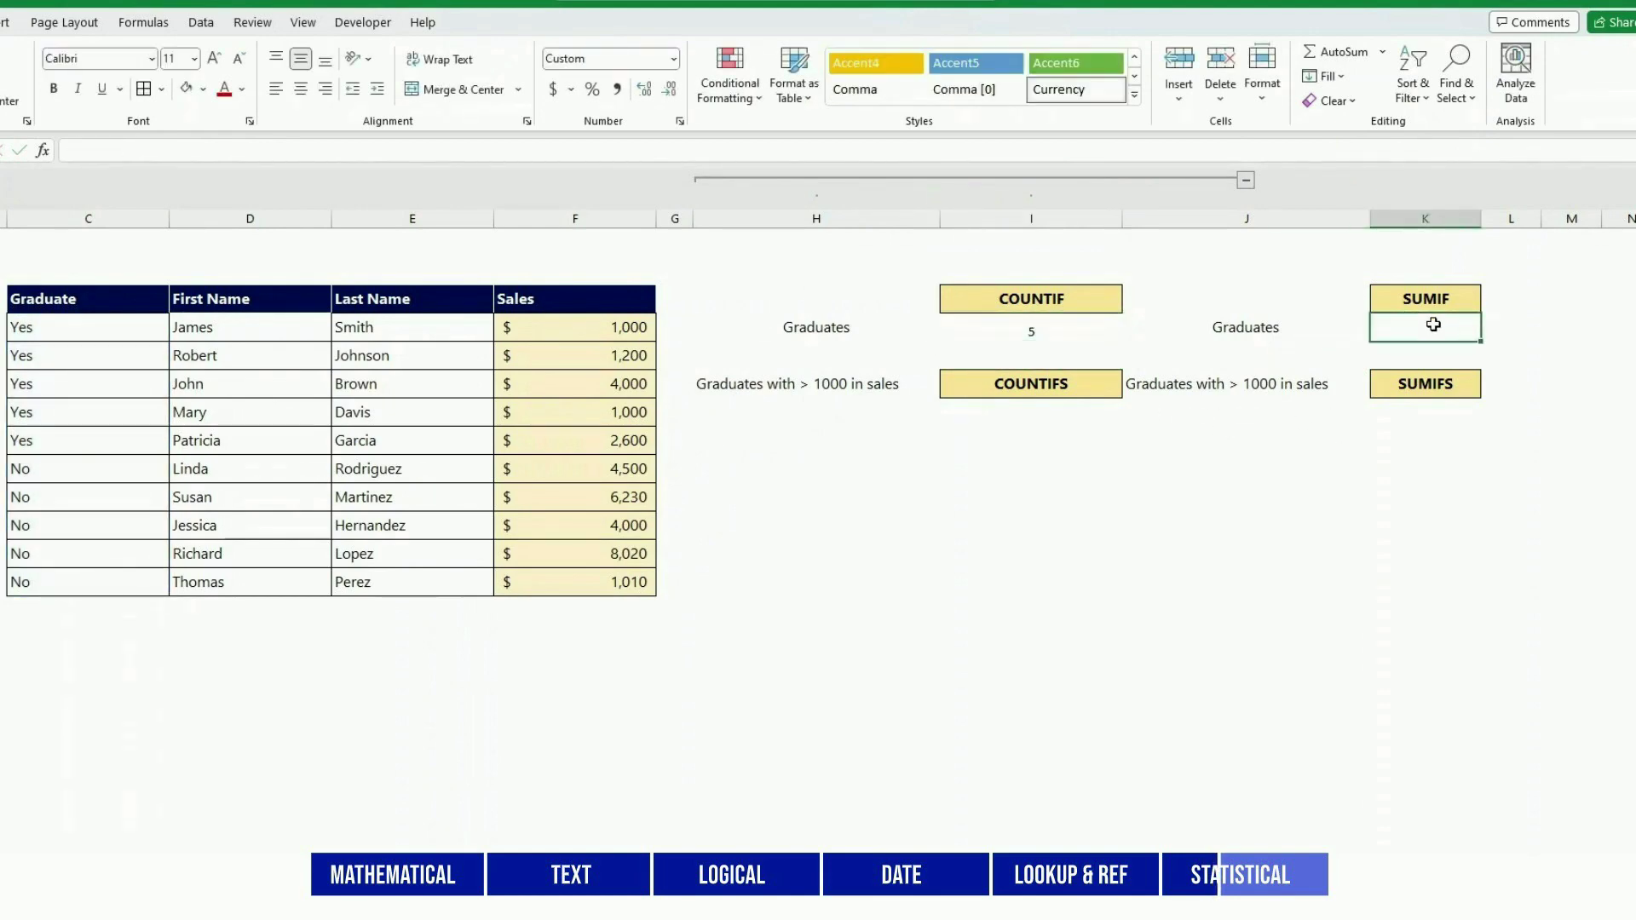
{"action": "type", "text": "=SUM"}
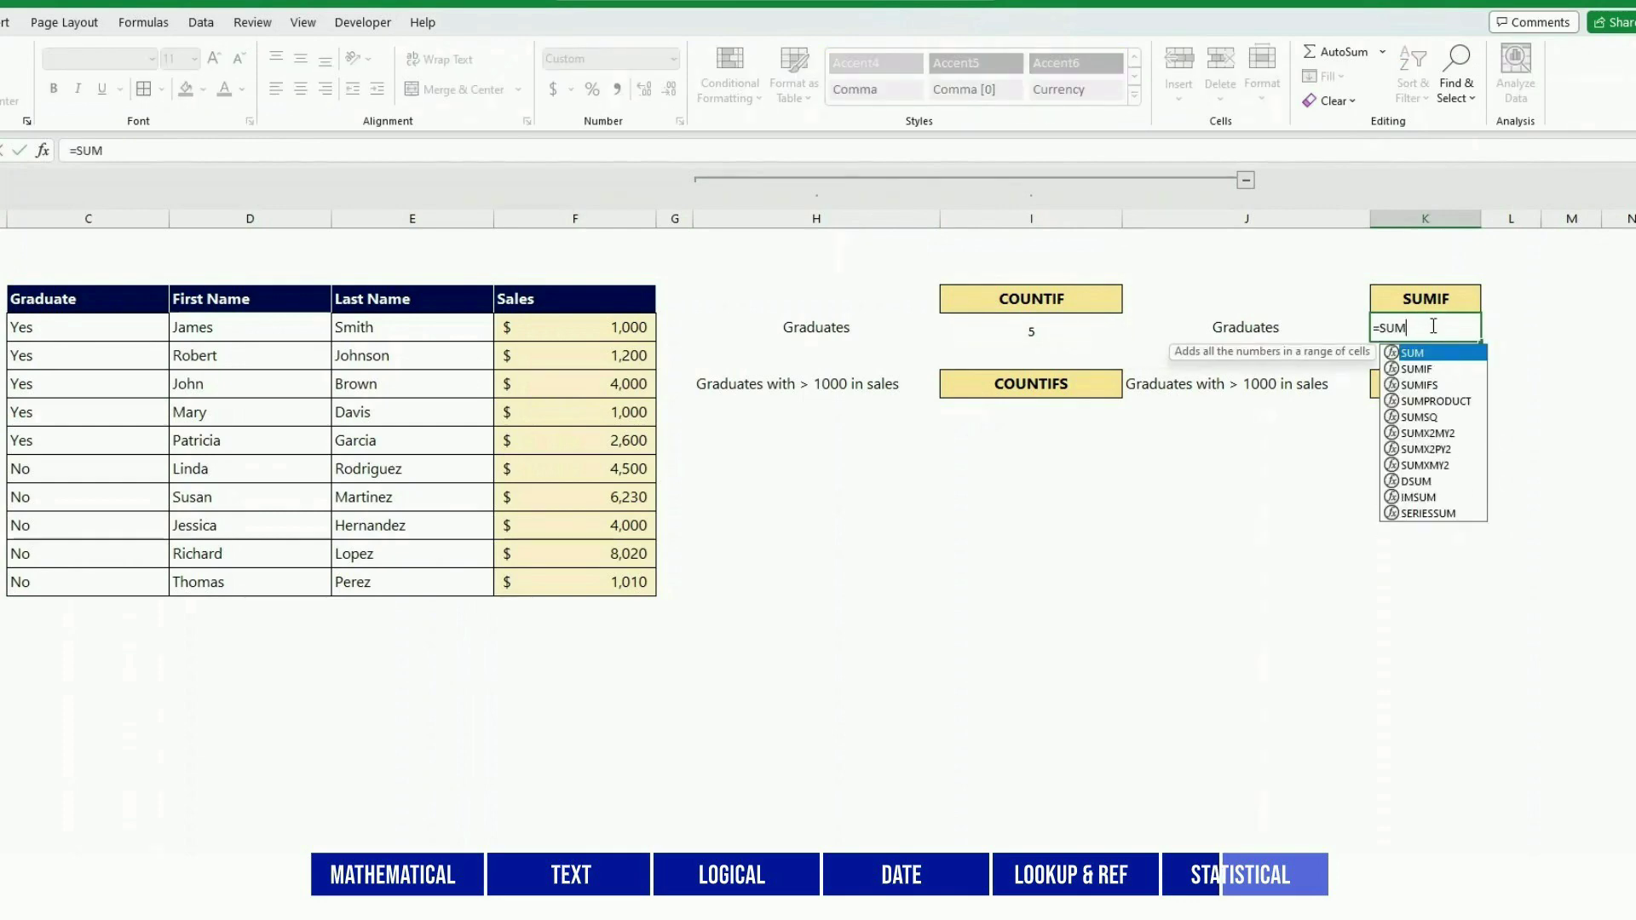
{"action": "type", "text": "IF("}
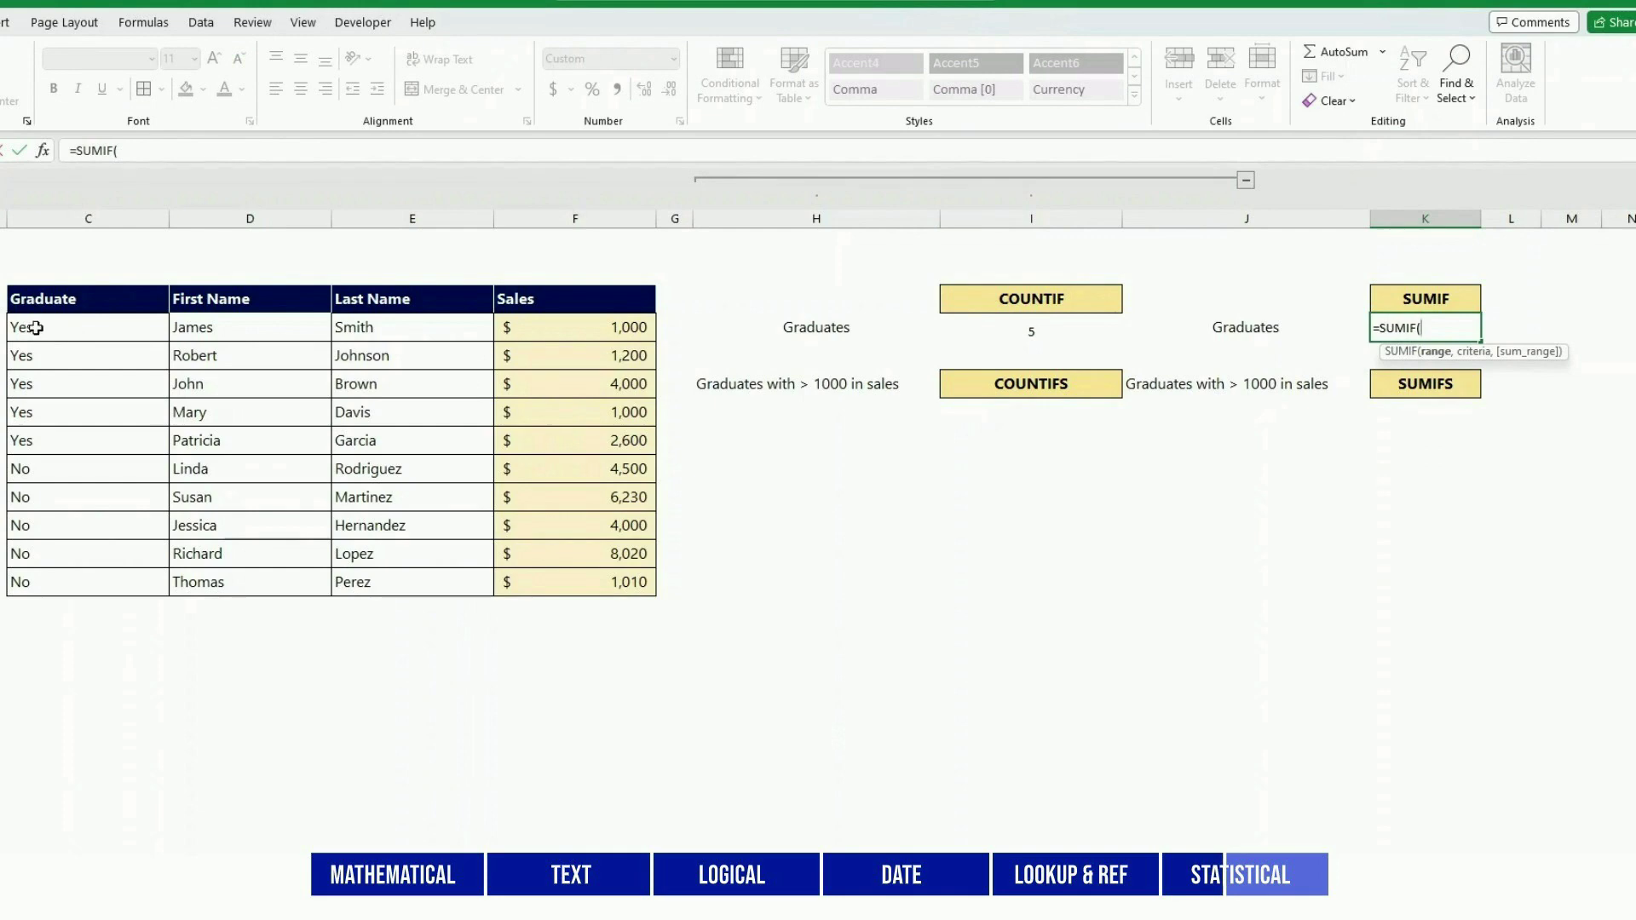
{"action": "left_click_drag", "start_coordinate": [57, 328], "coordinate": [63, 580]}
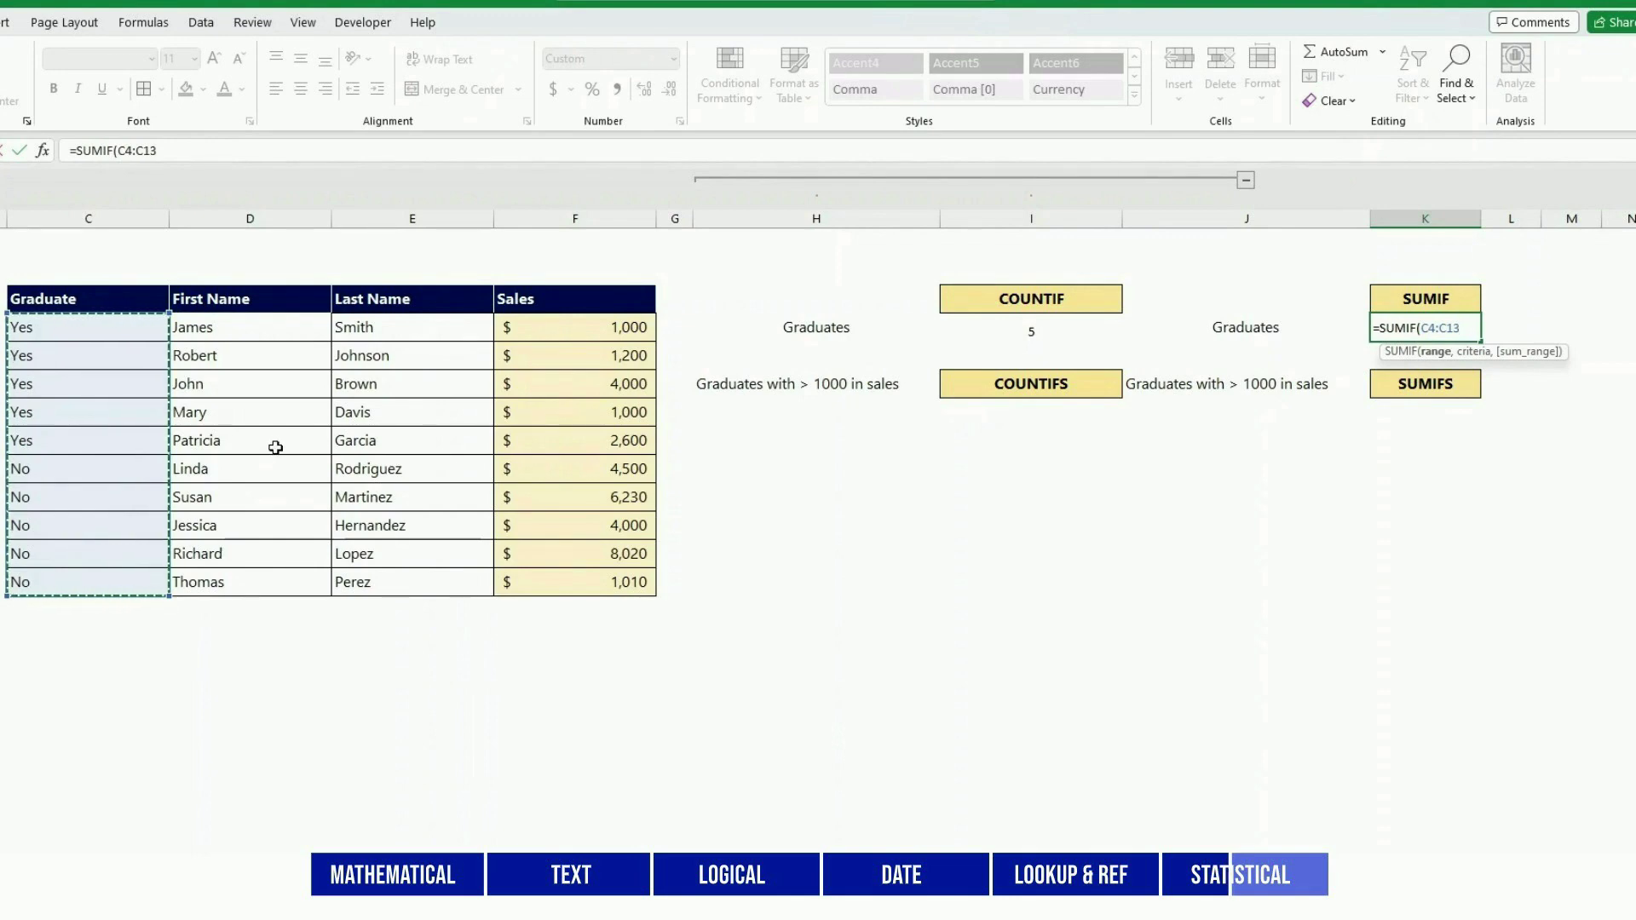
{"action": "left_click", "coordinate": [171, 151]}
{"action": "type", "text": ",\"Yes"}
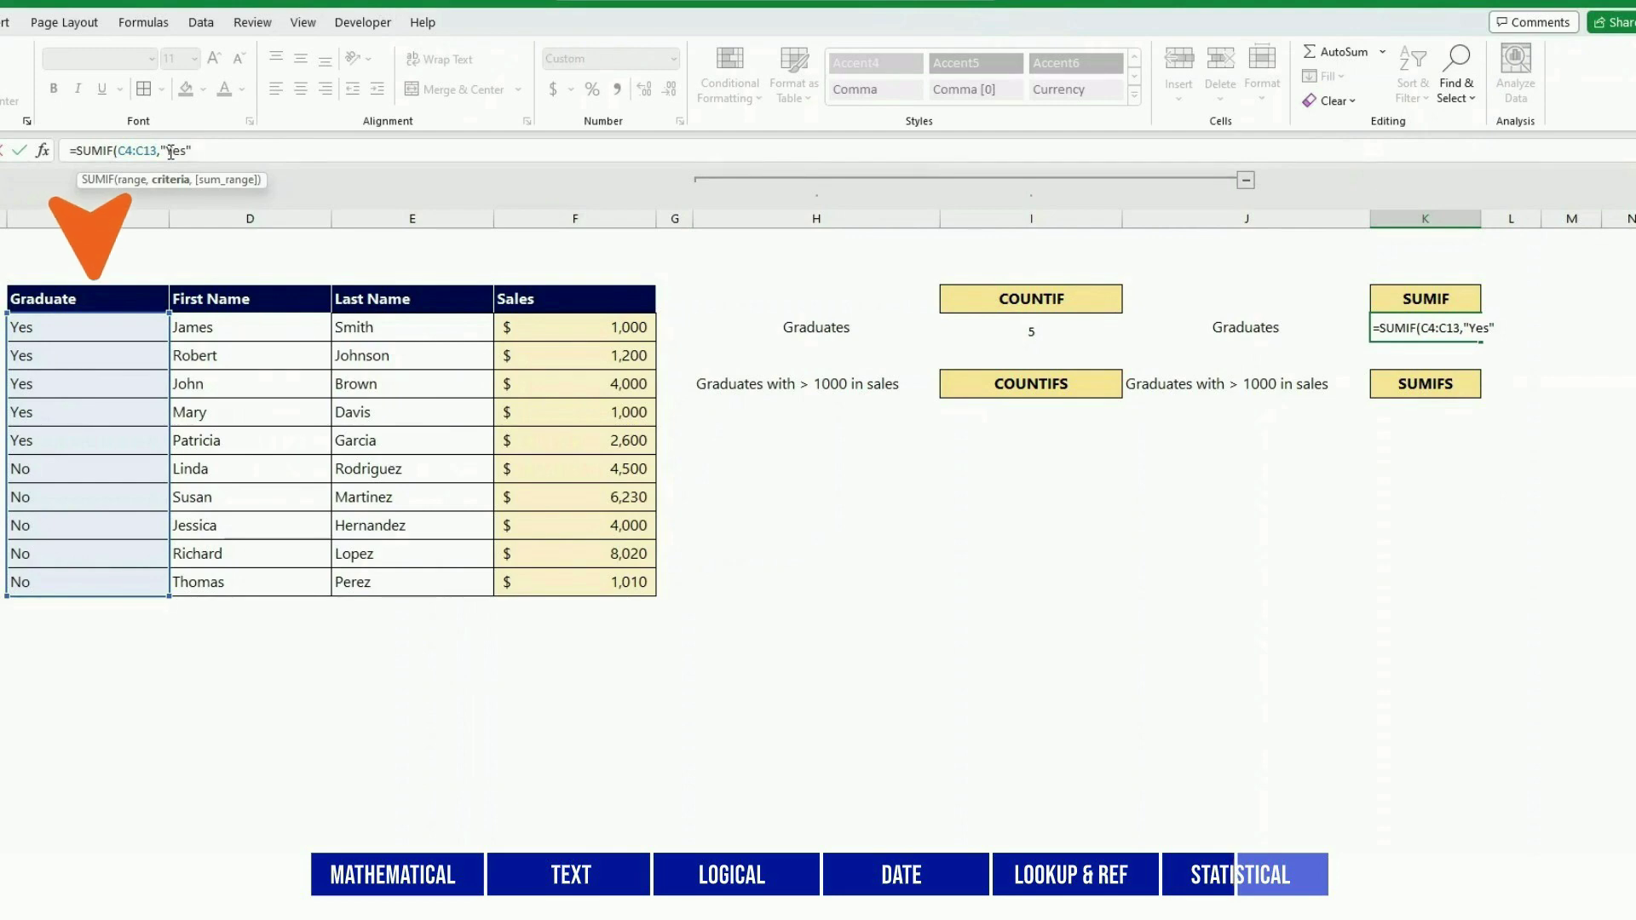
{"action": "type", "text": ","}
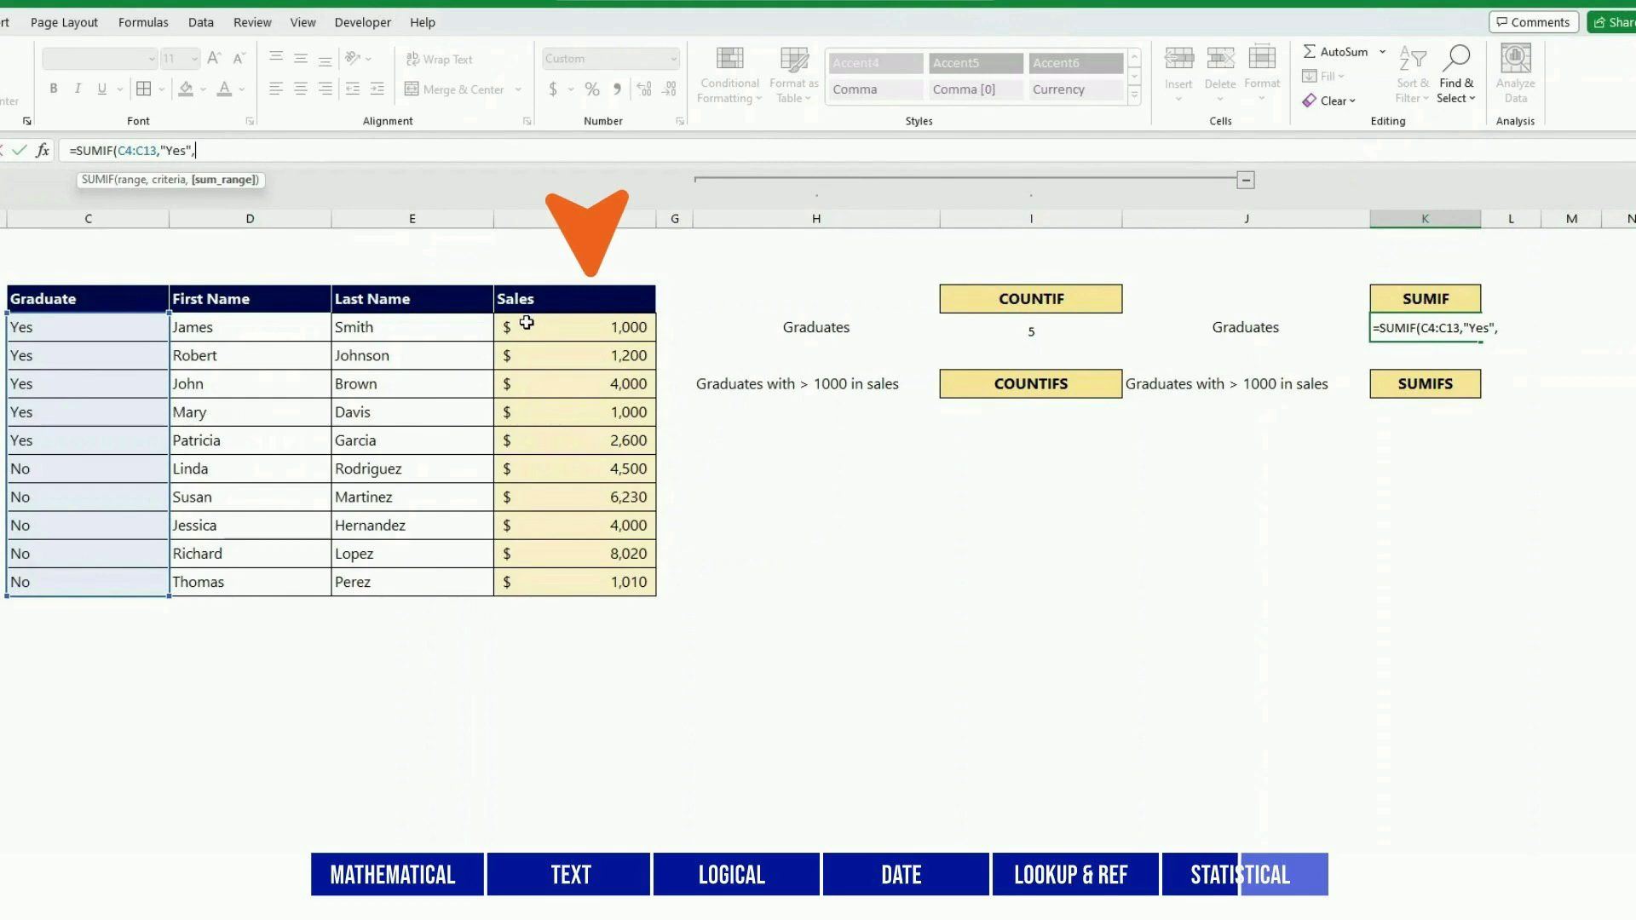
{"action": "left_click_drag", "start_coordinate": [527, 323], "coordinate": [538, 586]}
{"action": "type", "text": ")"}
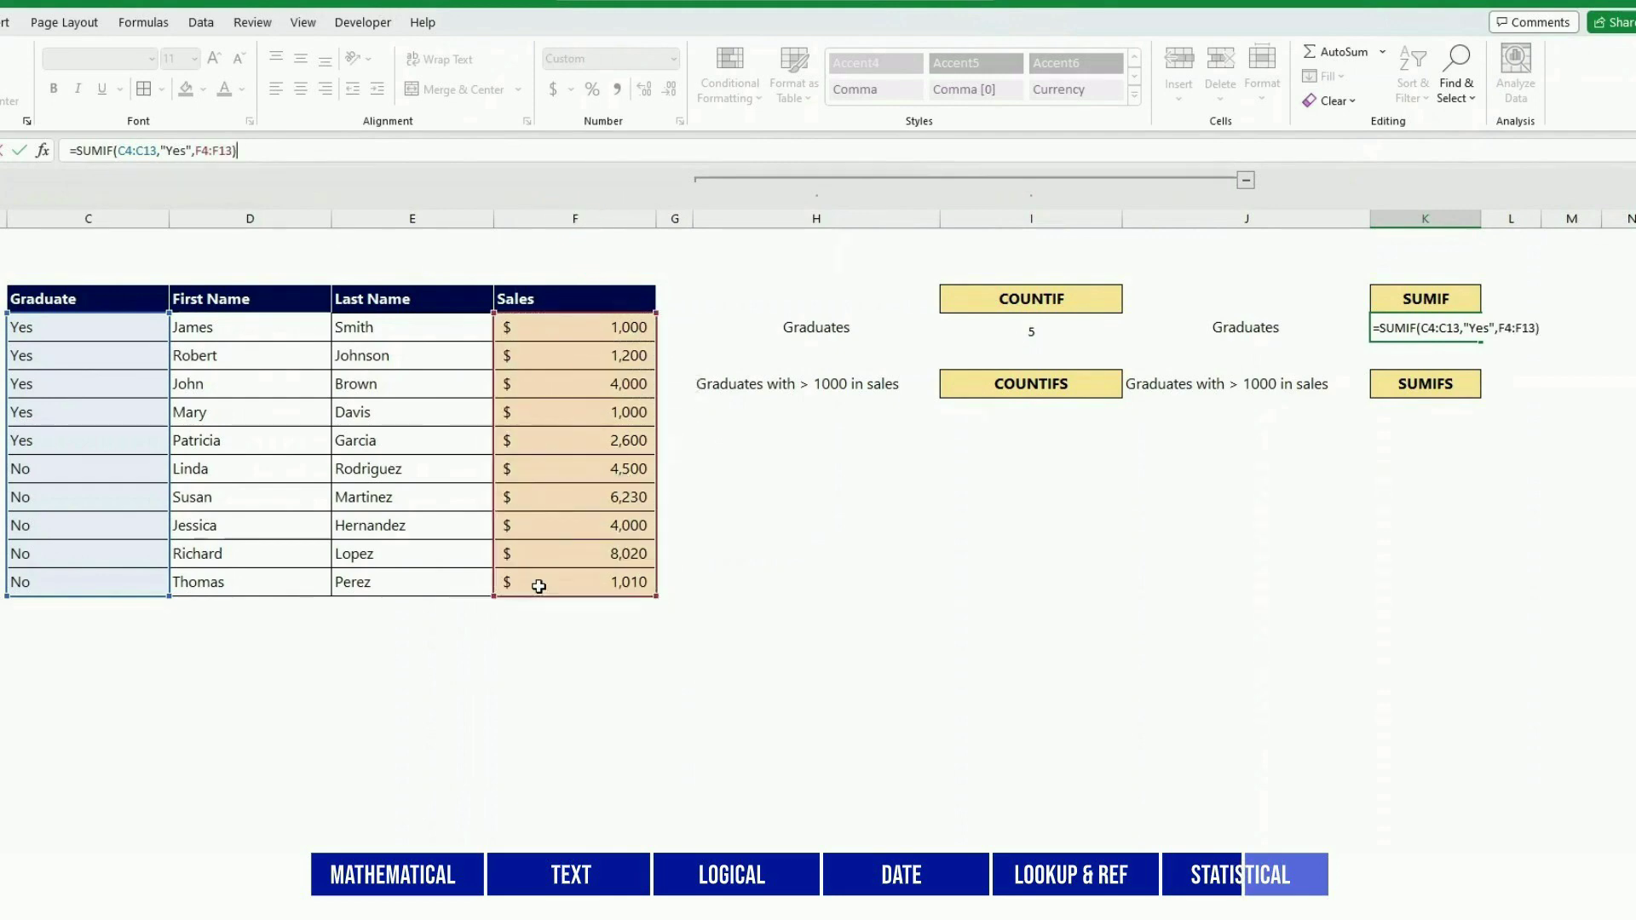
{"action": "key", "text": "Return"}
{"action": "key", "text": "Up"}
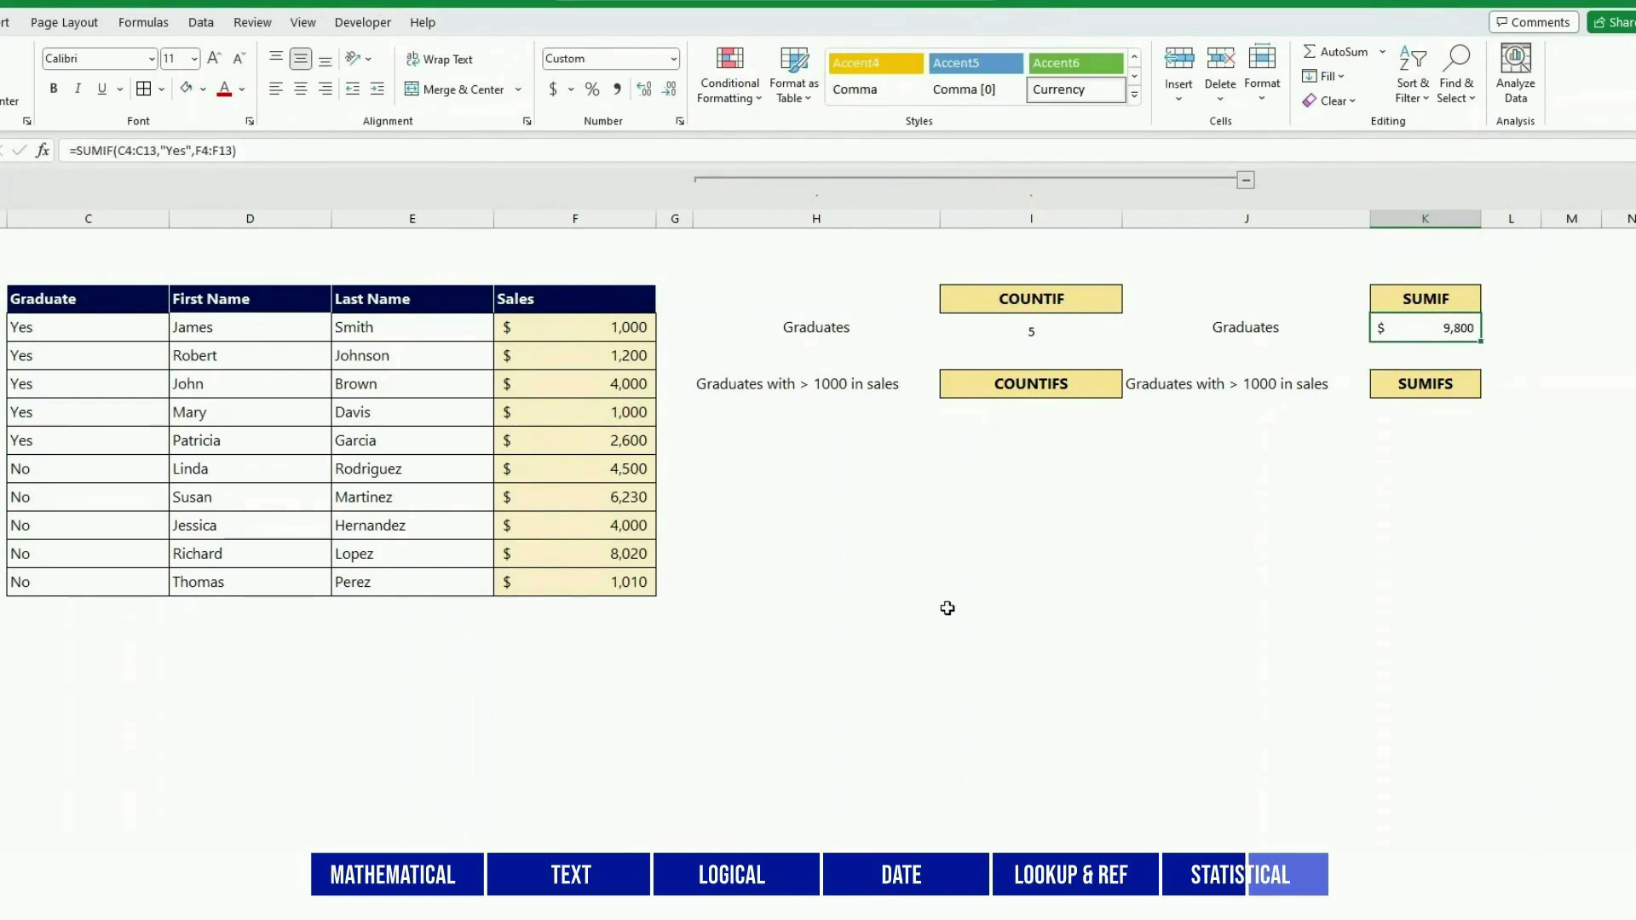
{"action": "left_click_drag", "start_coordinate": [560, 337], "coordinate": [587, 591]}
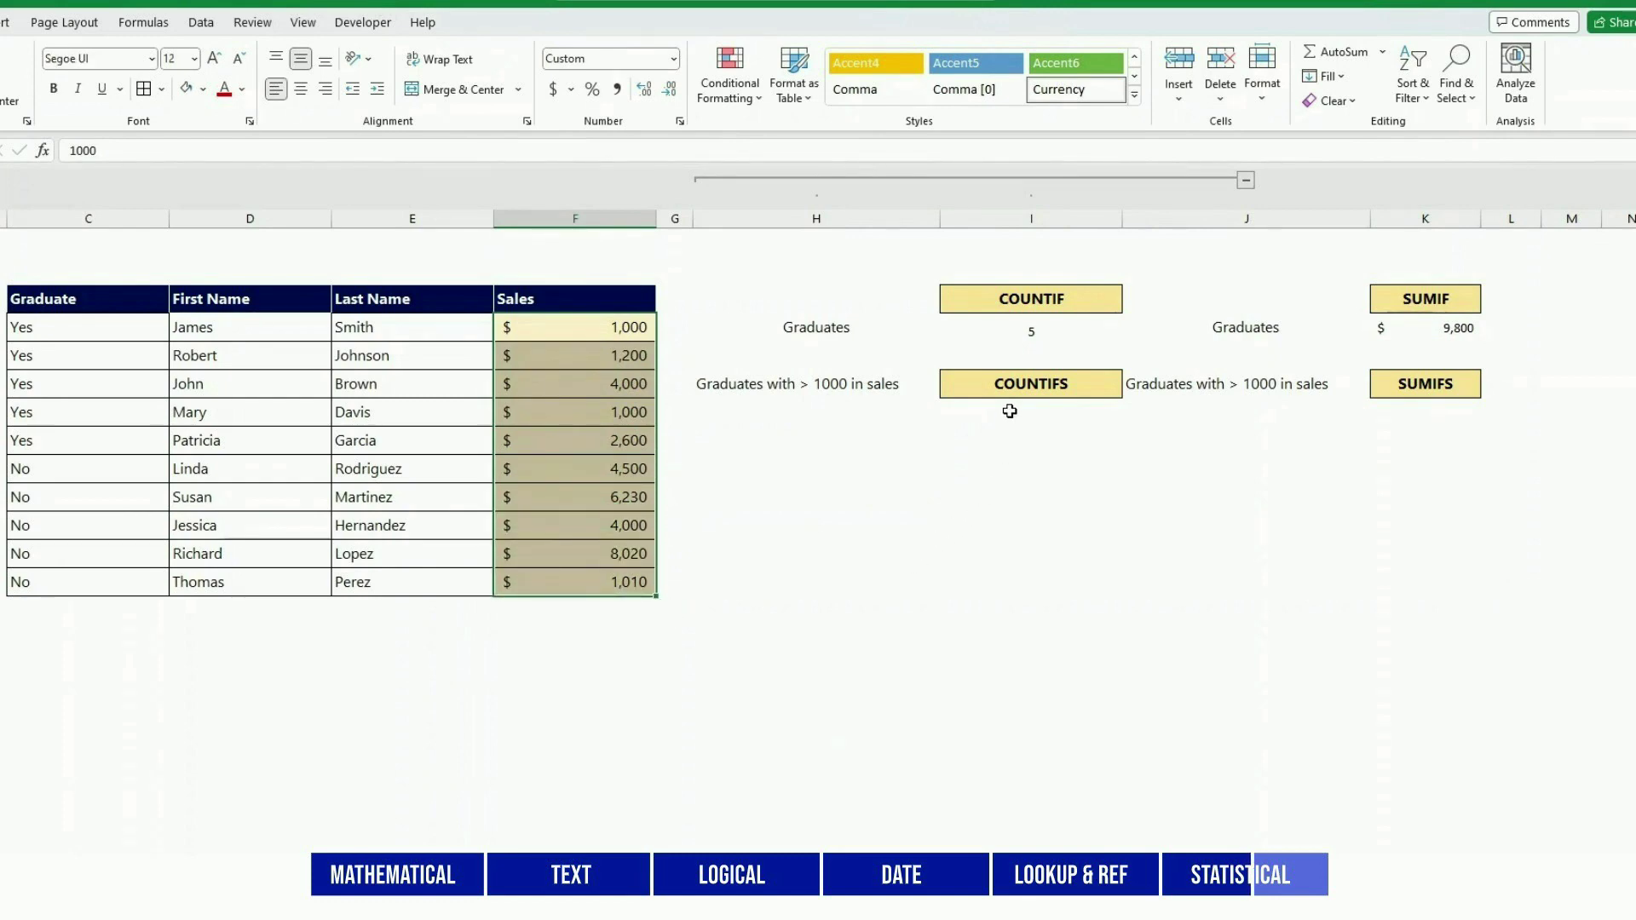
- In I6, enter =COUNTIFS(C4:C13,"Yes",F4:F13,">1000") to count graduates with sales over 1000, giving 3
{"action": "left_click", "coordinate": [449, 727]}
{"action": "left_click", "coordinate": [1010, 410]}
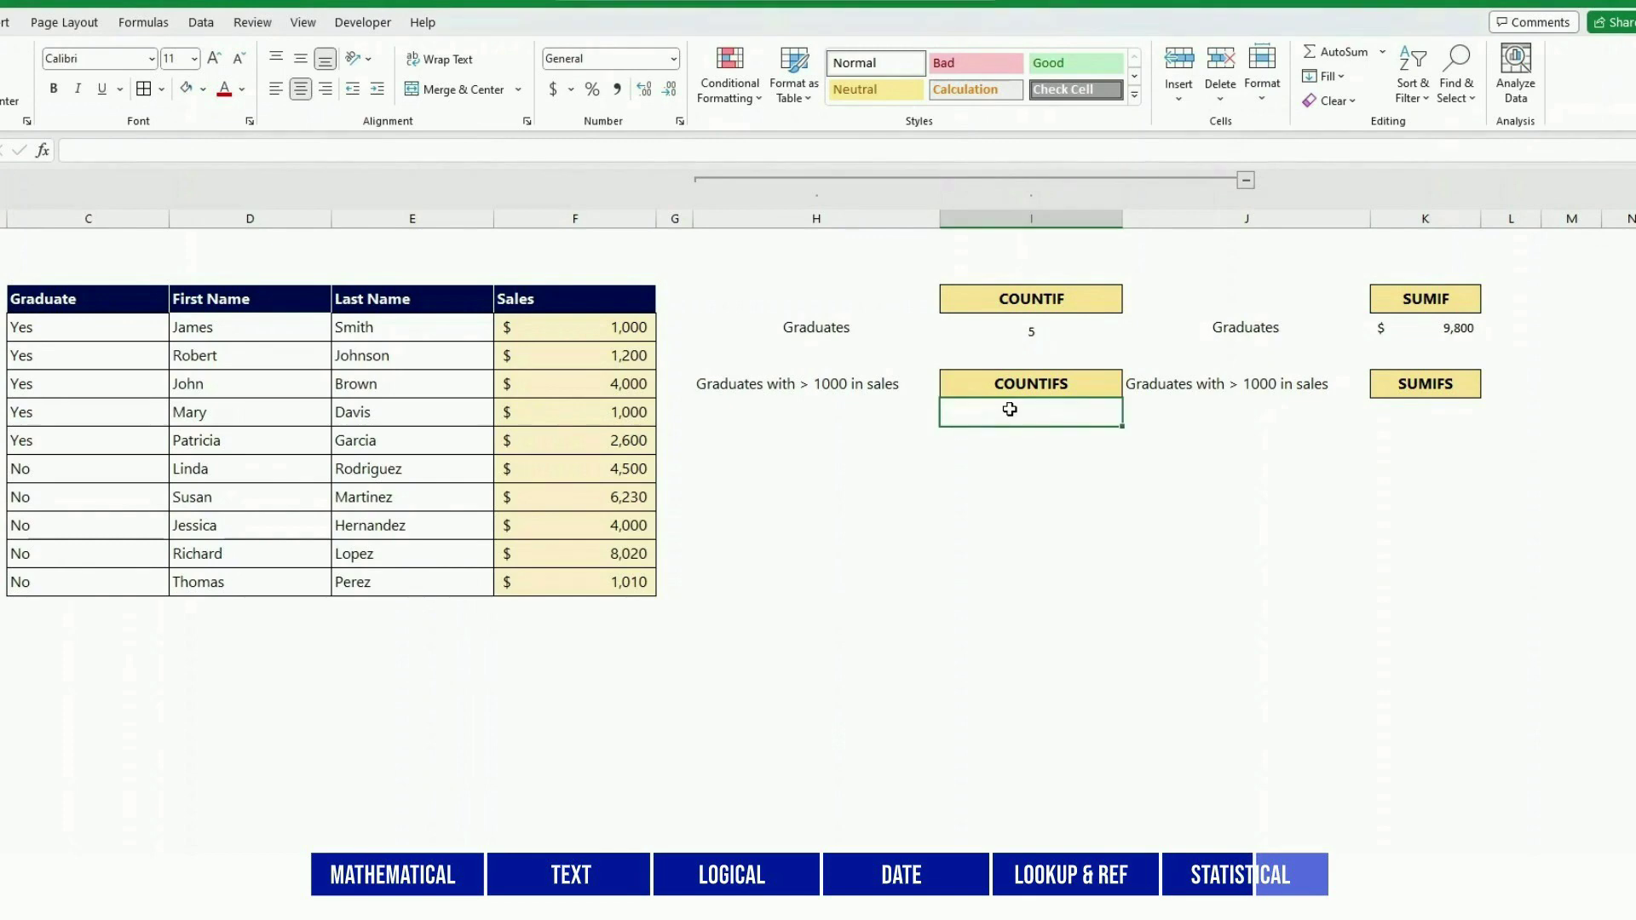
{"action": "type", "text": "=CO"}
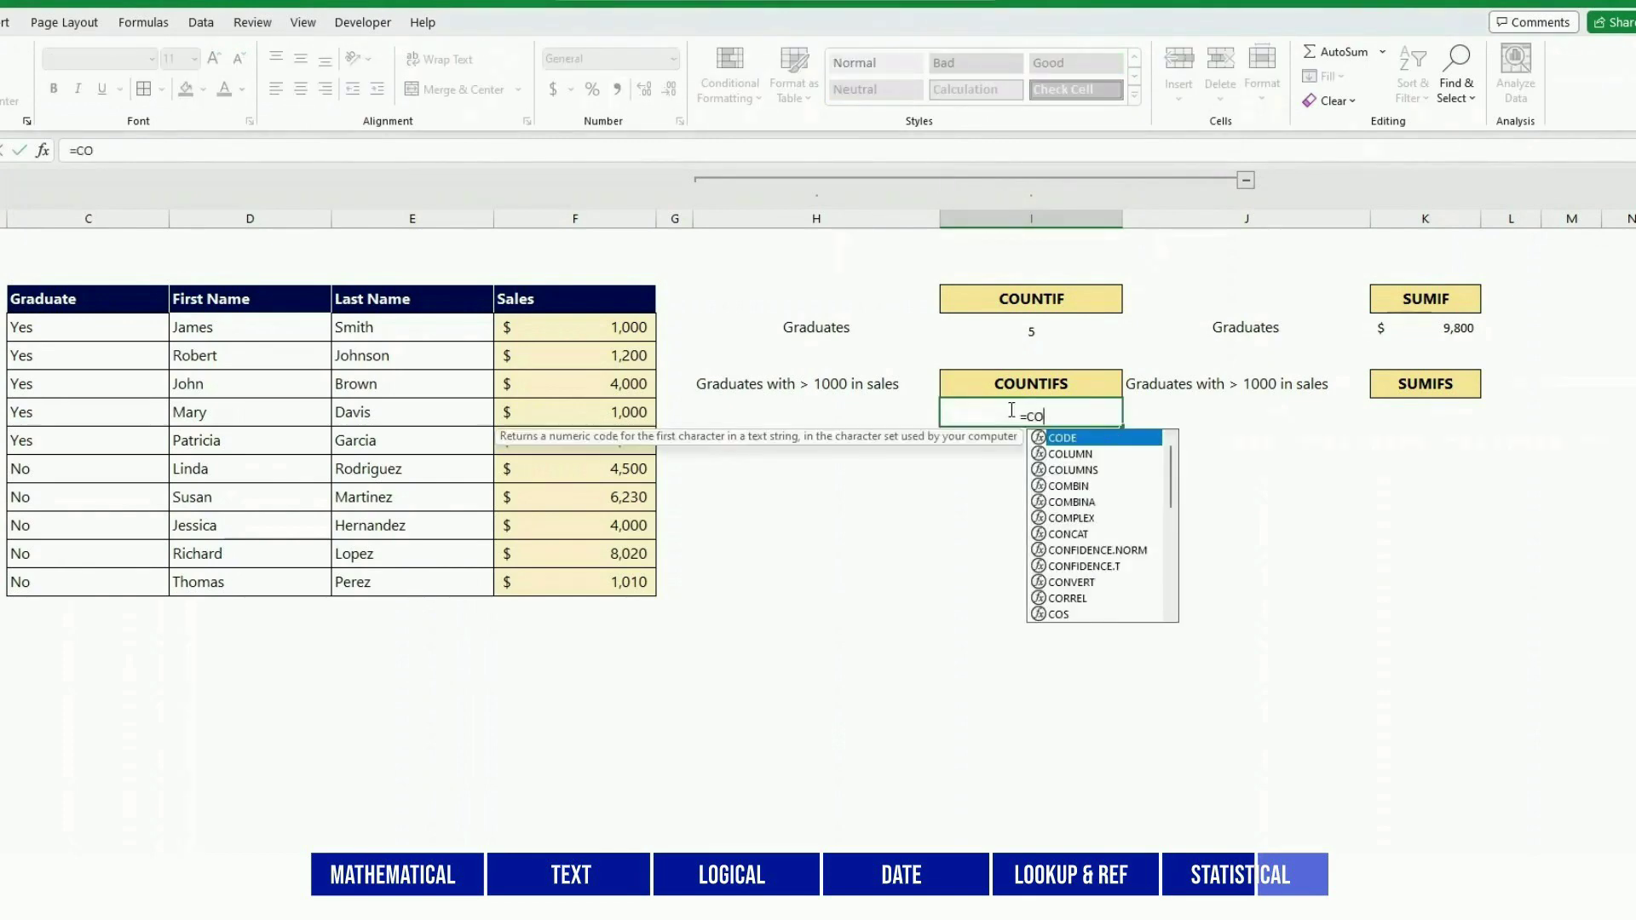
{"action": "type", "text": "UNTIFS("}
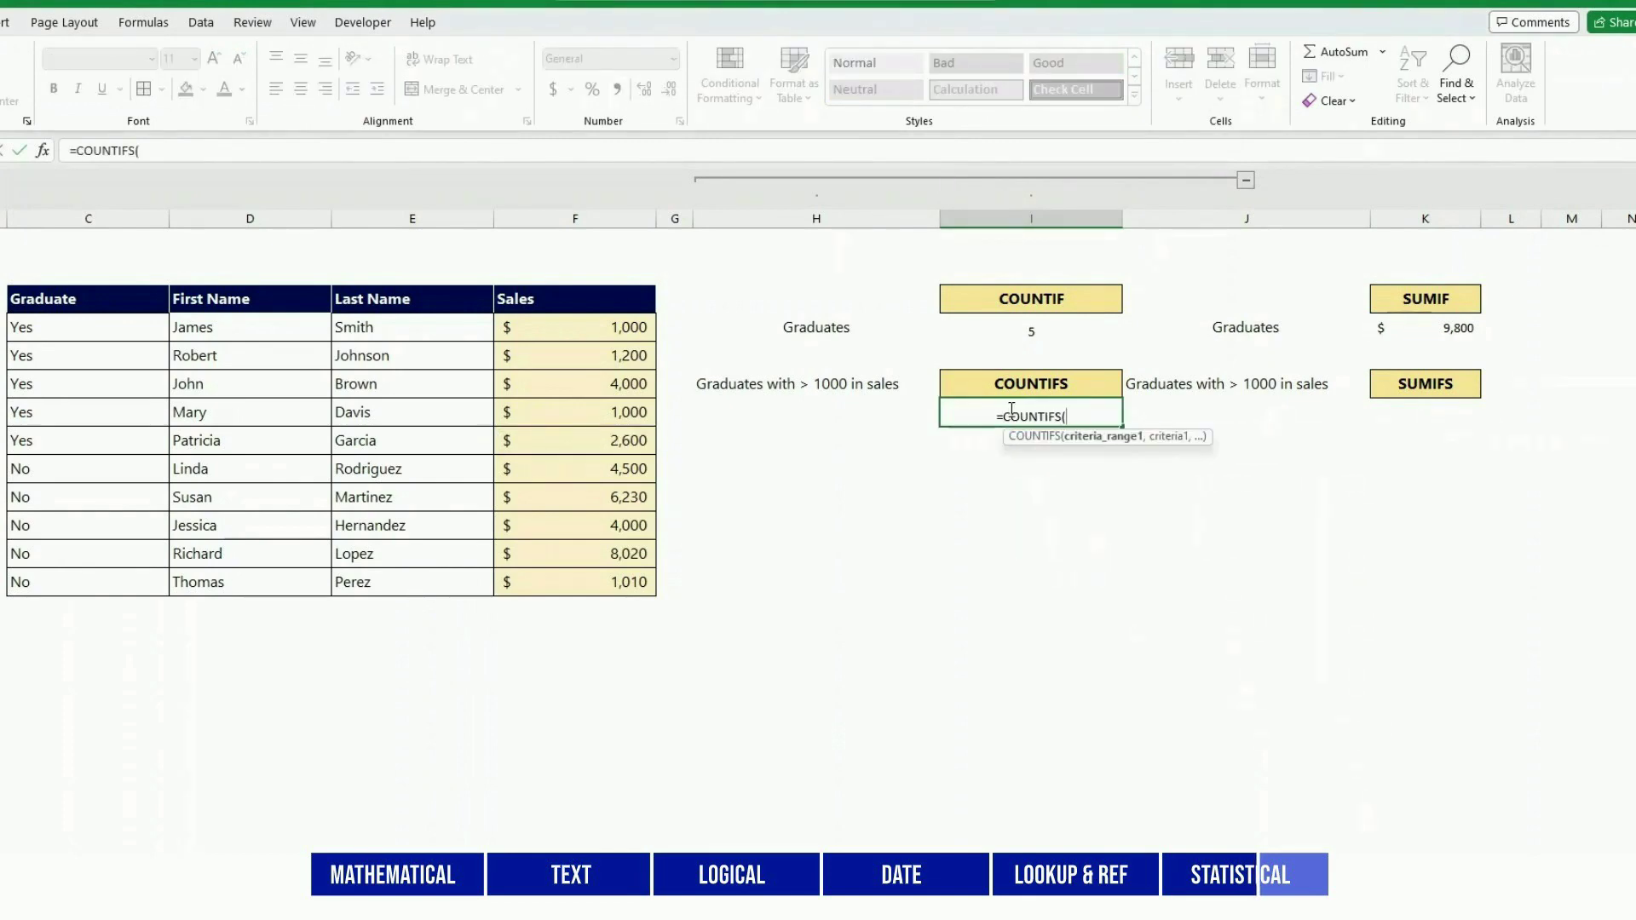
{"action": "left_click_drag", "start_coordinate": [61, 327], "coordinate": [68, 571]}
{"action": "type", "text": ",\"Yes"}
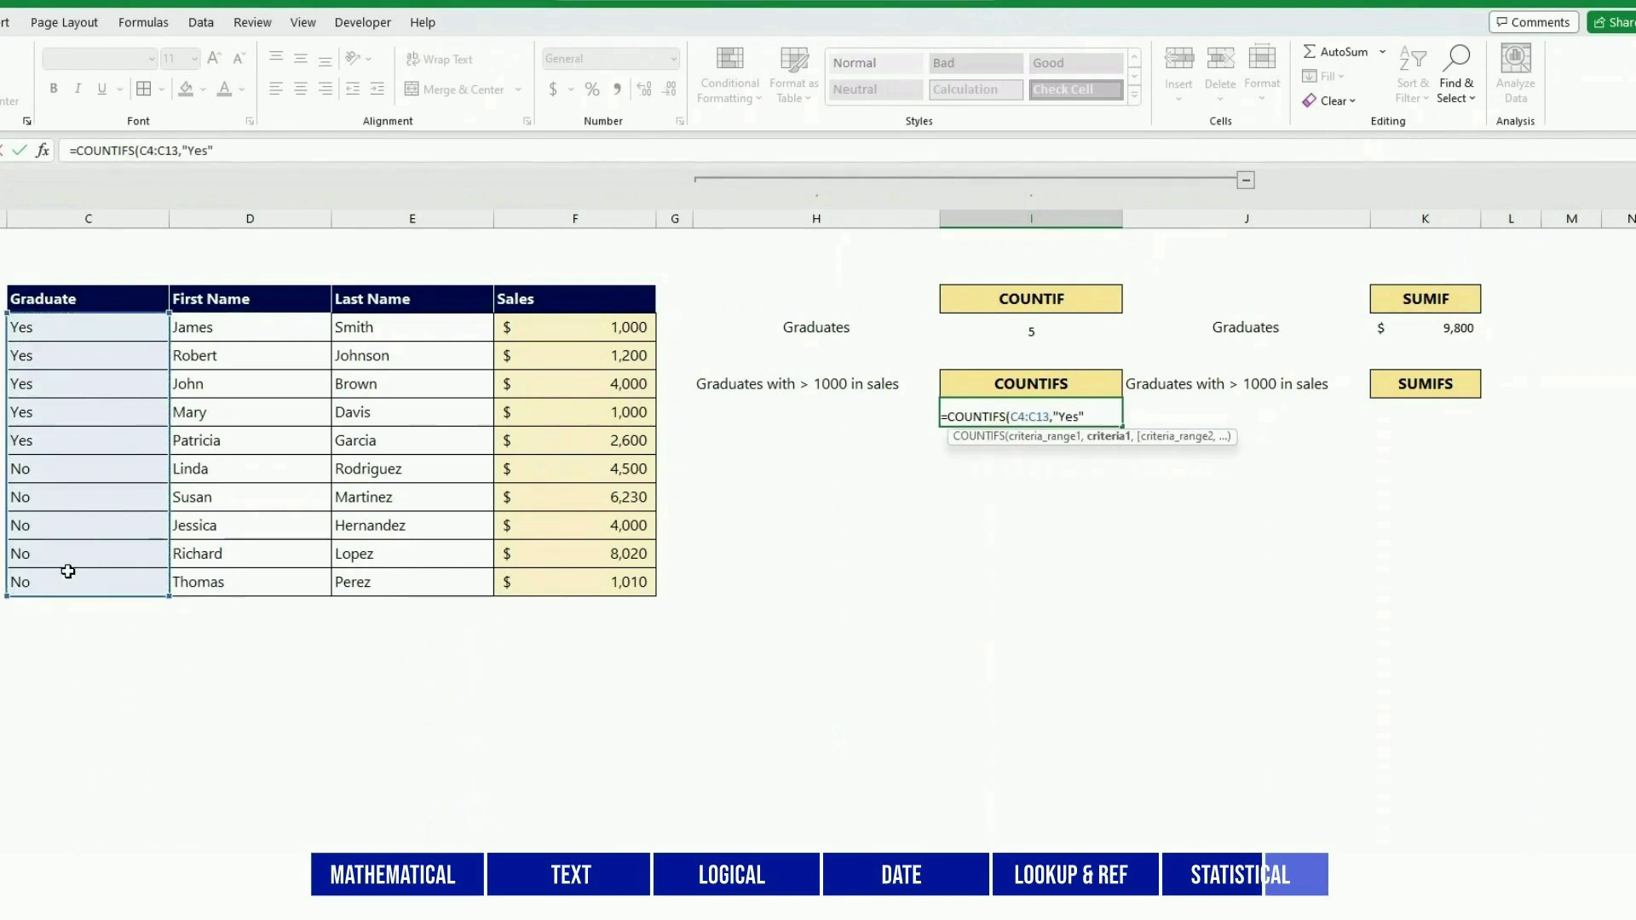
{"action": "type", "text": "\","}
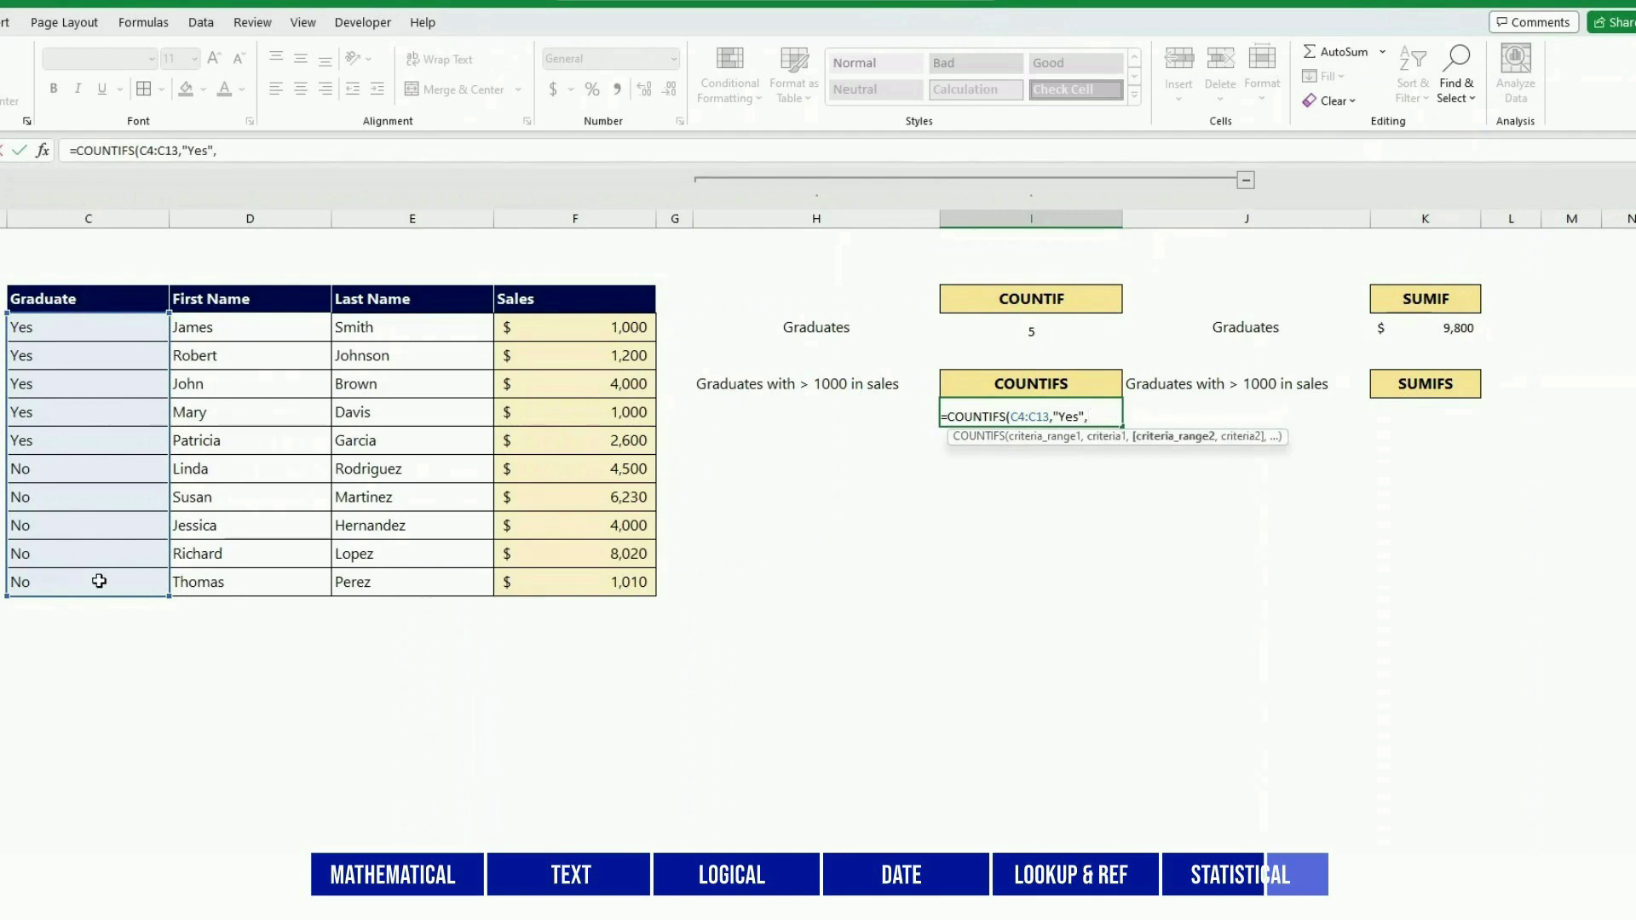
{"action": "left_click_drag", "start_coordinate": [608, 338], "coordinate": [597, 580]}
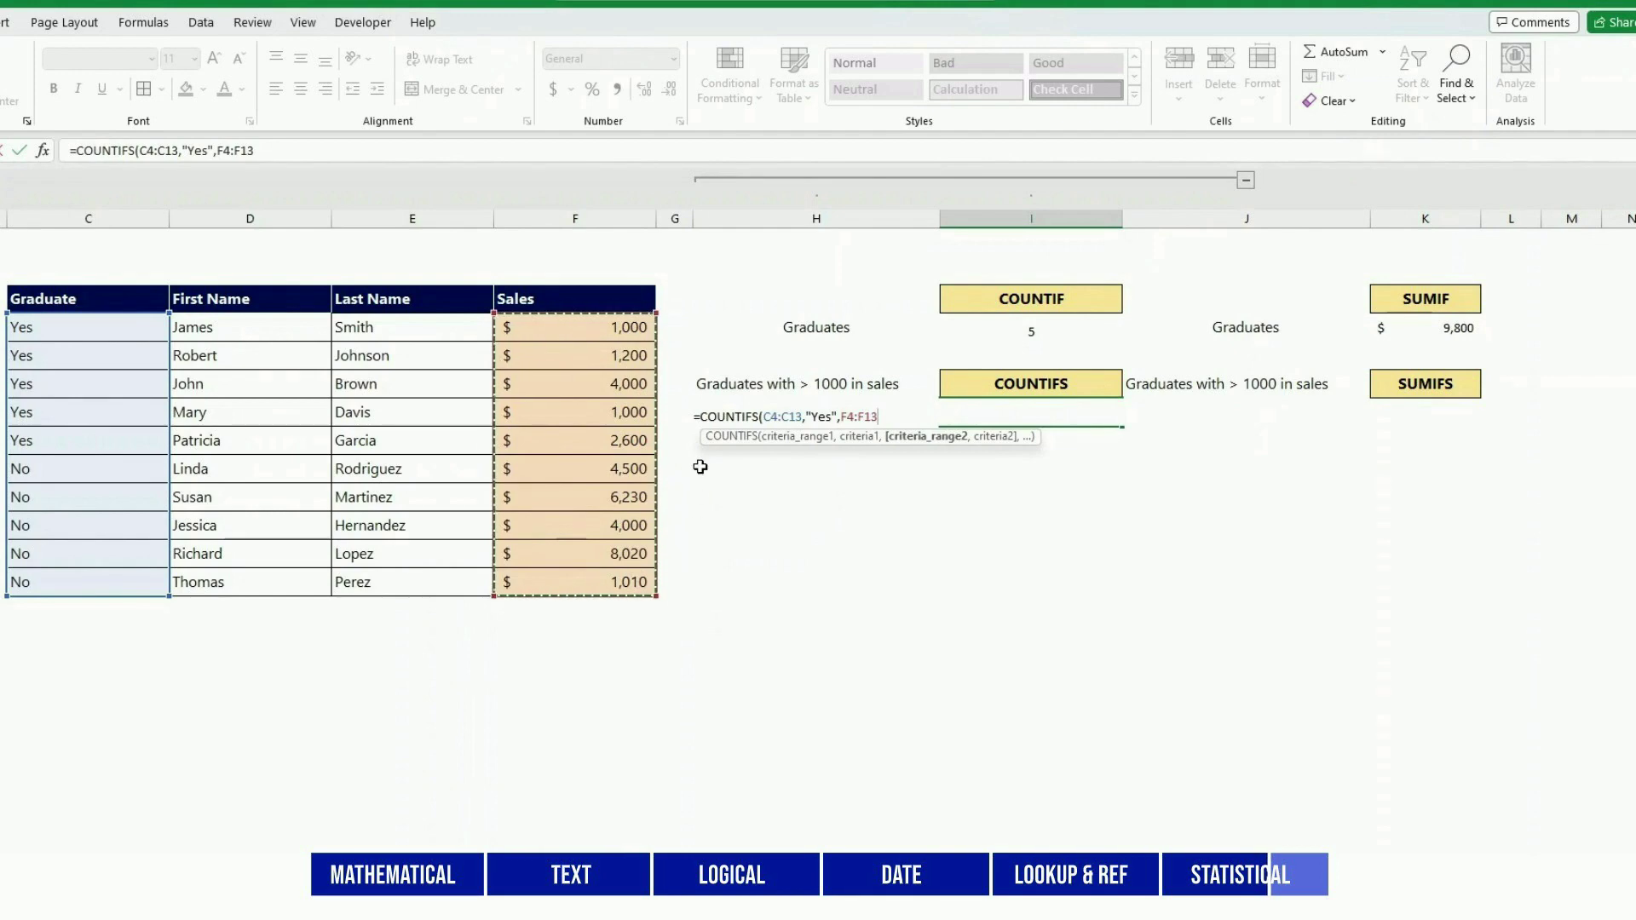
{"action": "type", "text": ",\">1000"}
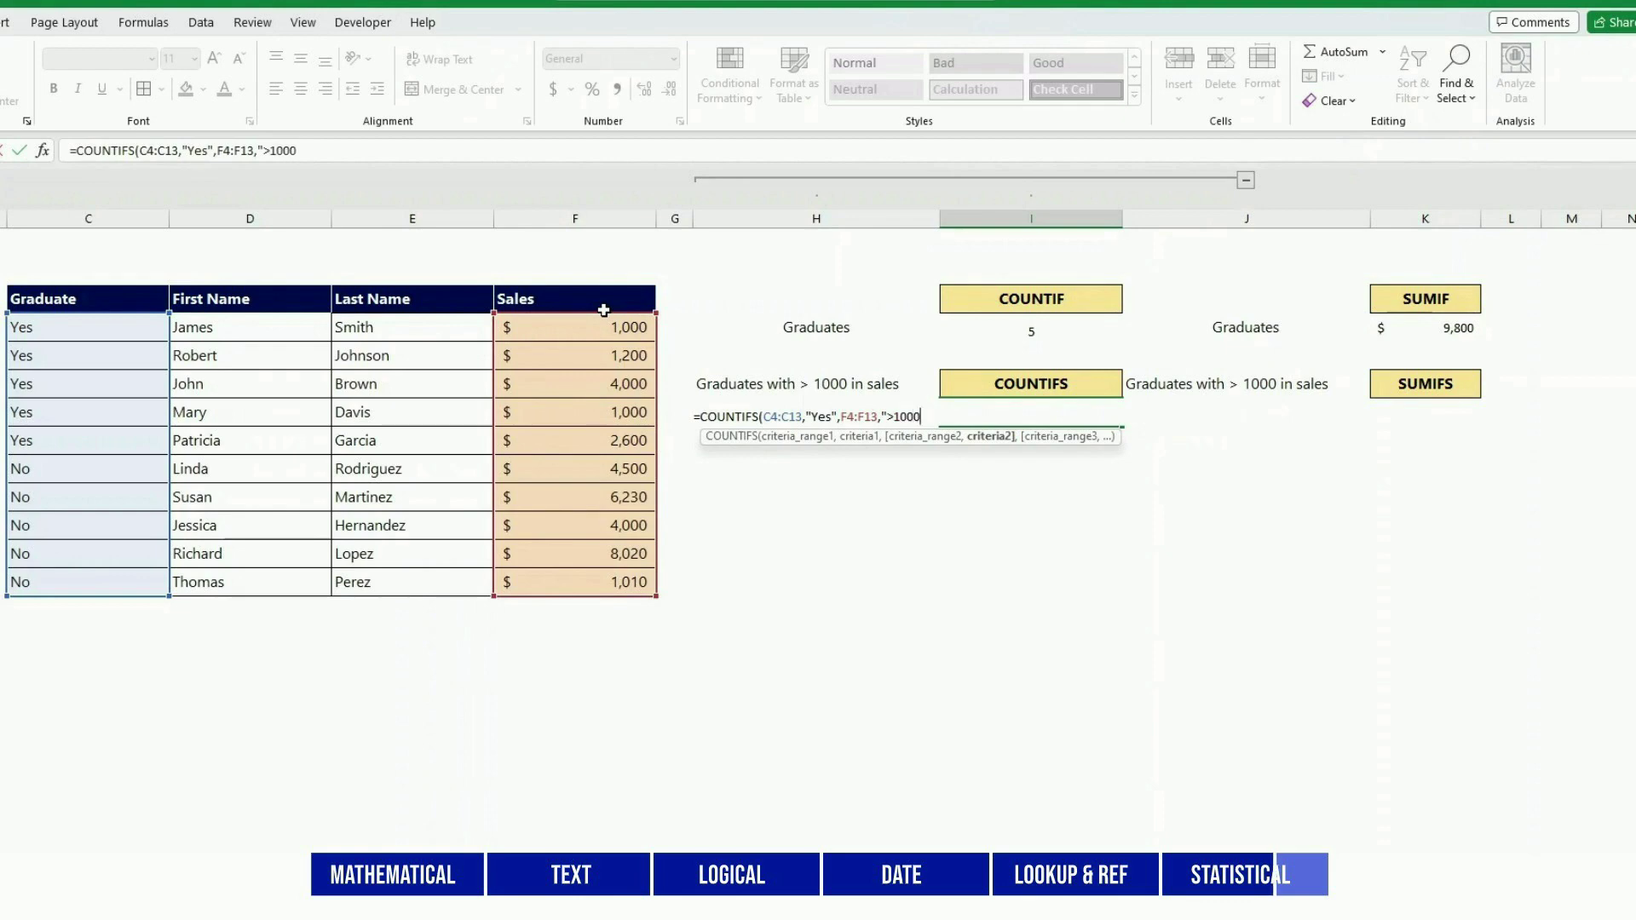
{"action": "type", "text": "\")"}
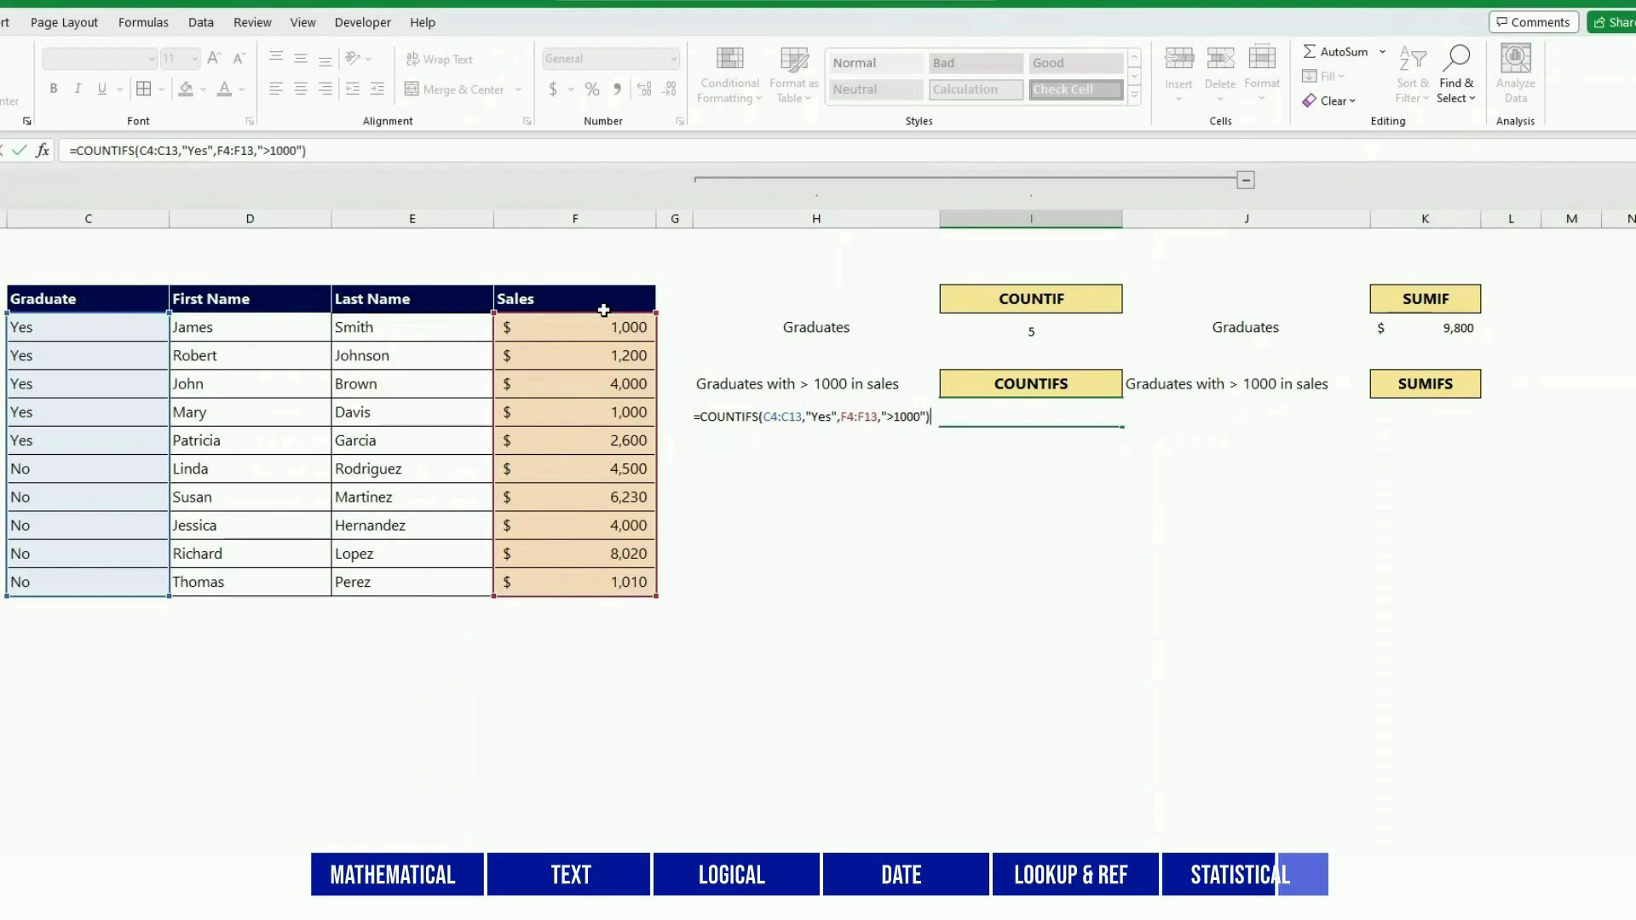
{"action": "key", "text": "Return"}
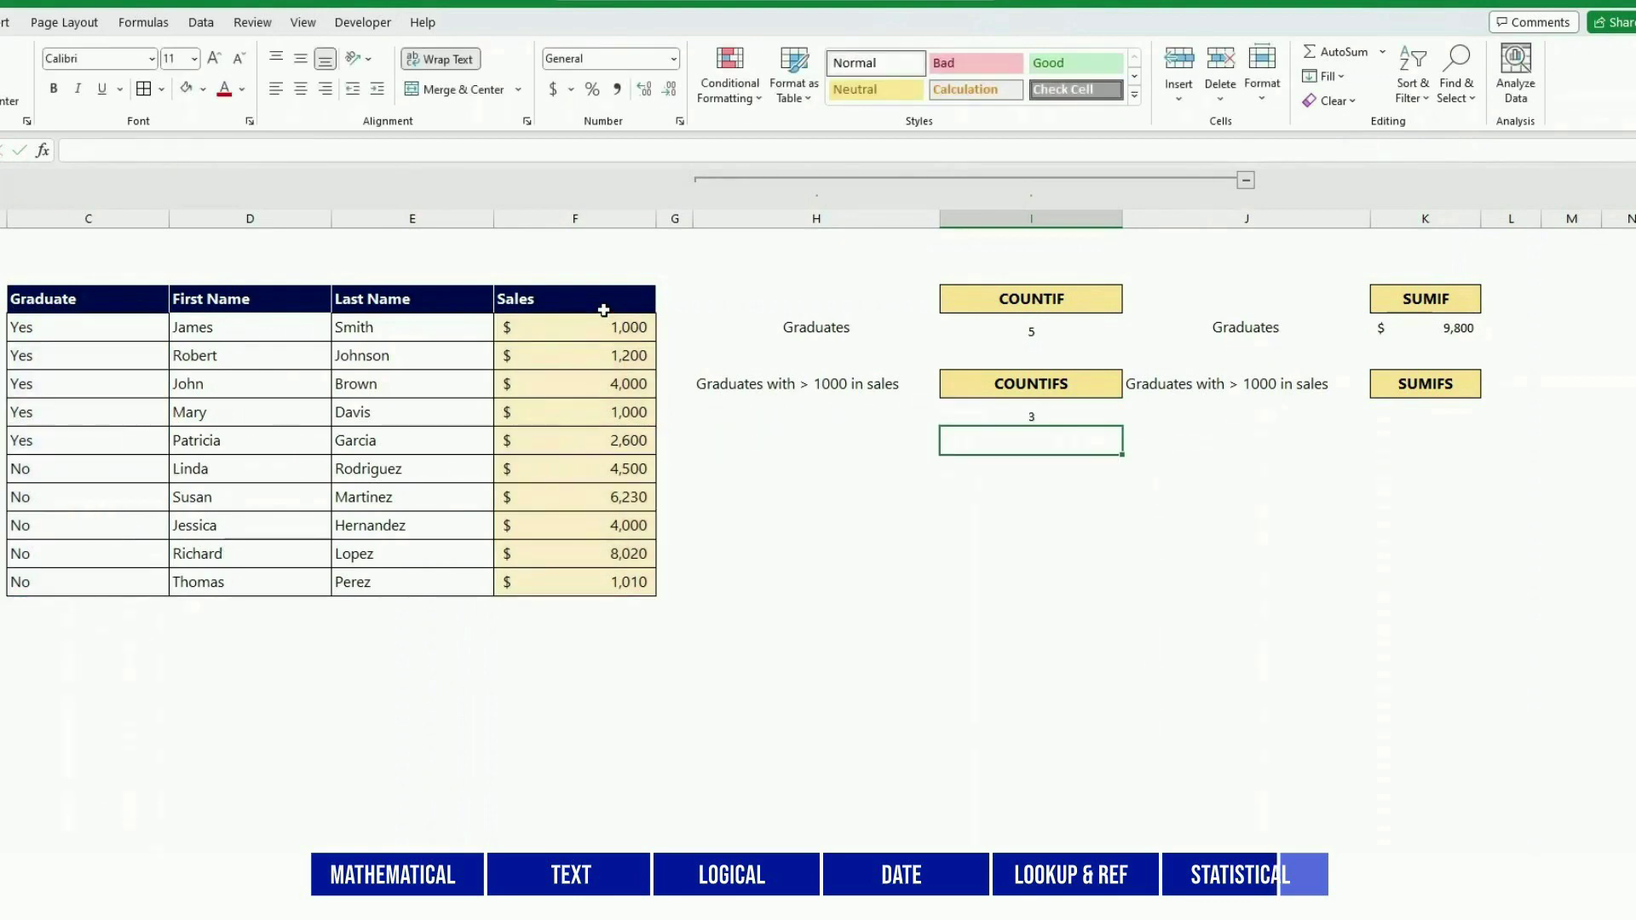
{"action": "key", "text": "Up"}
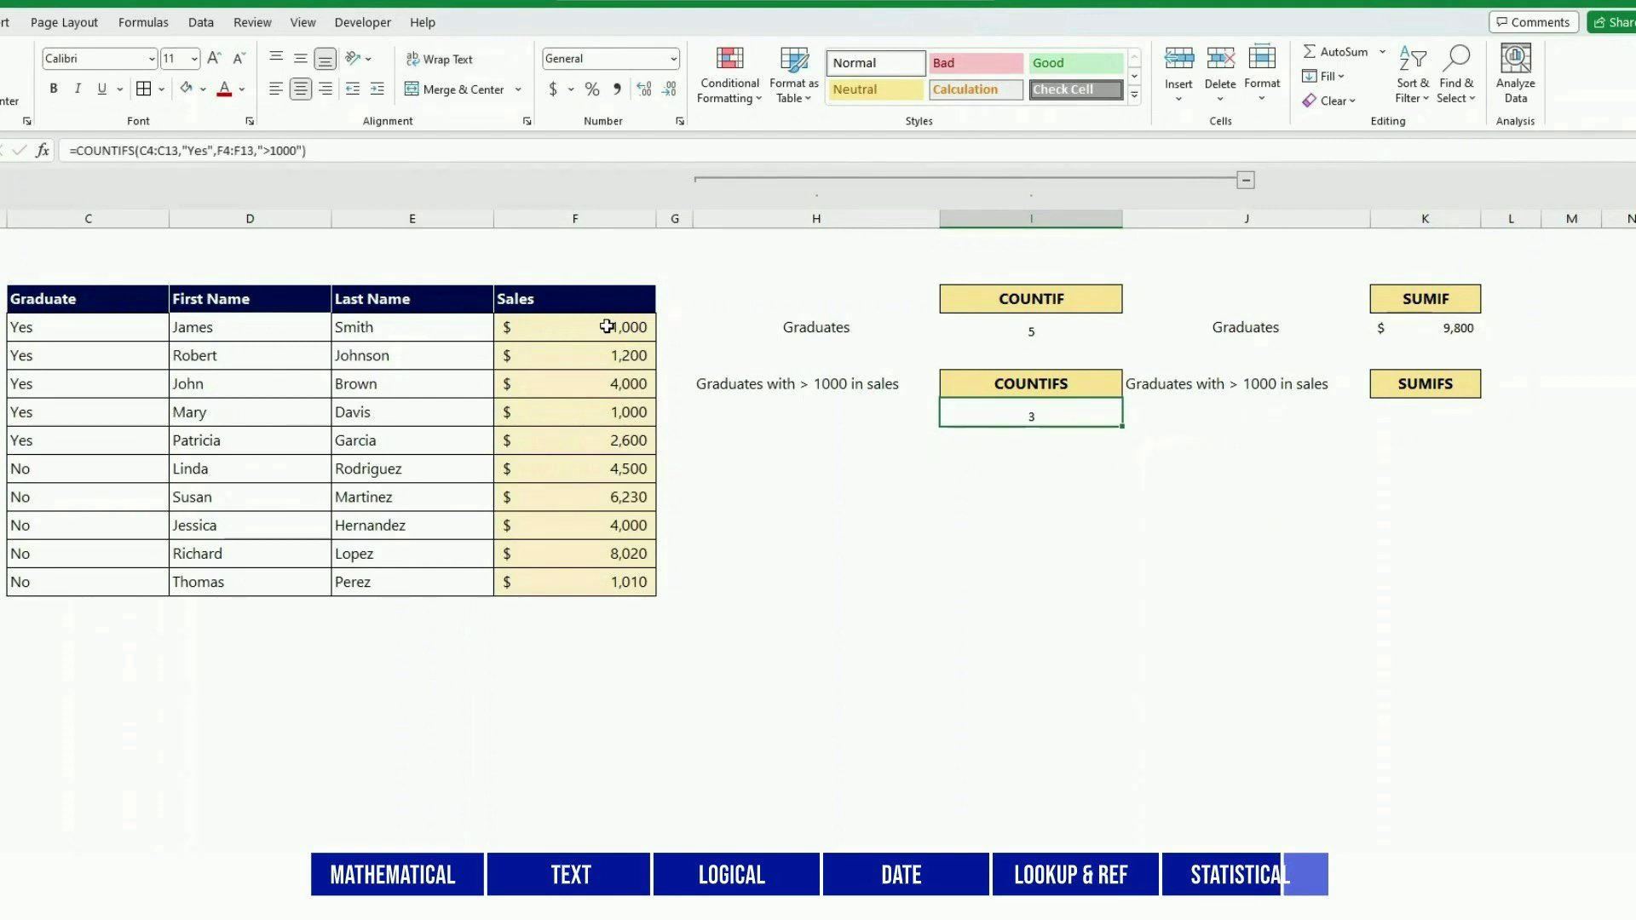
- In K6, enter =SUMIFS(F4:F13,C4:C13,"Yes",F4:F13,">1000") to total graduates' sales over 1000, giving $7,800
{"action": "left_click", "coordinate": [1414, 413]}
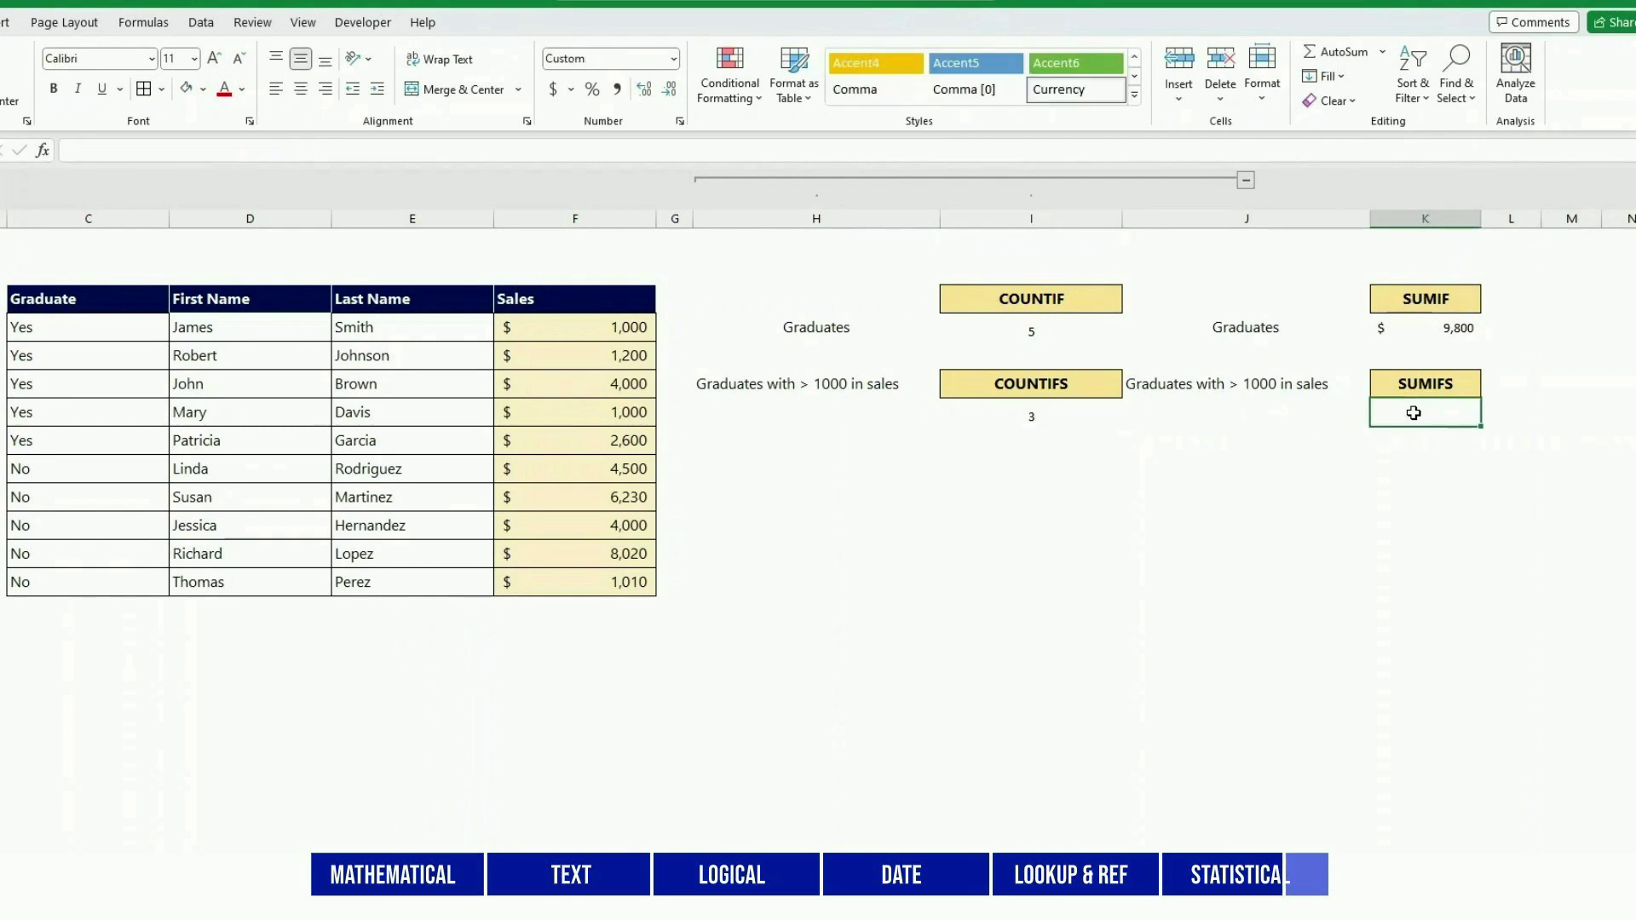
{"action": "type", "text": "=SUM"}
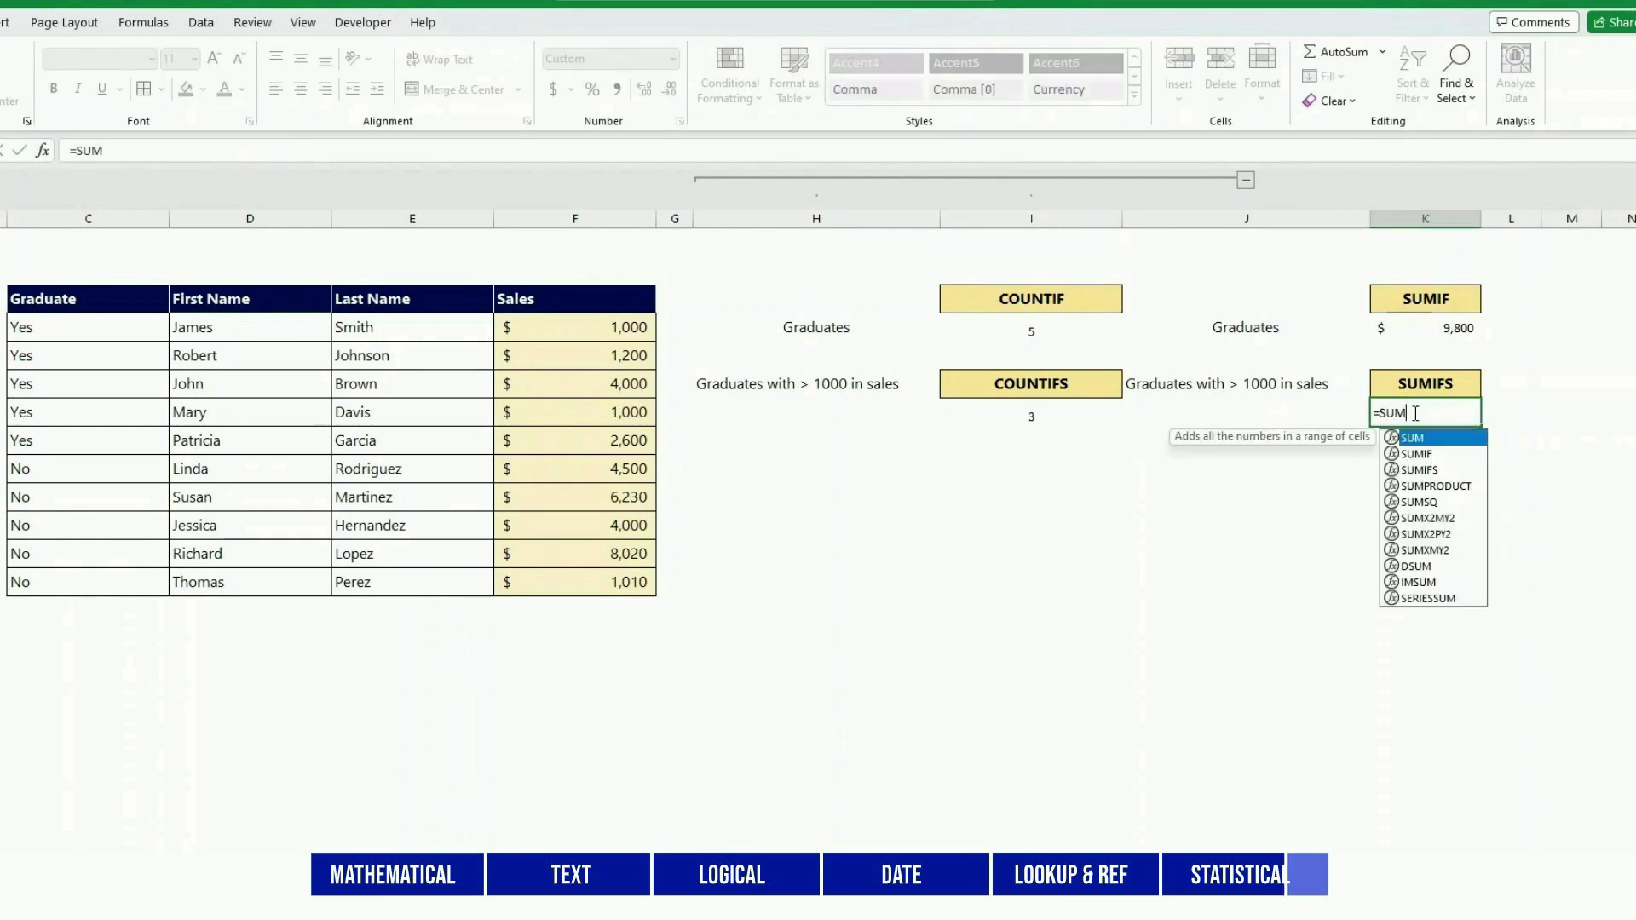
{"action": "type", "text": "IFS("}
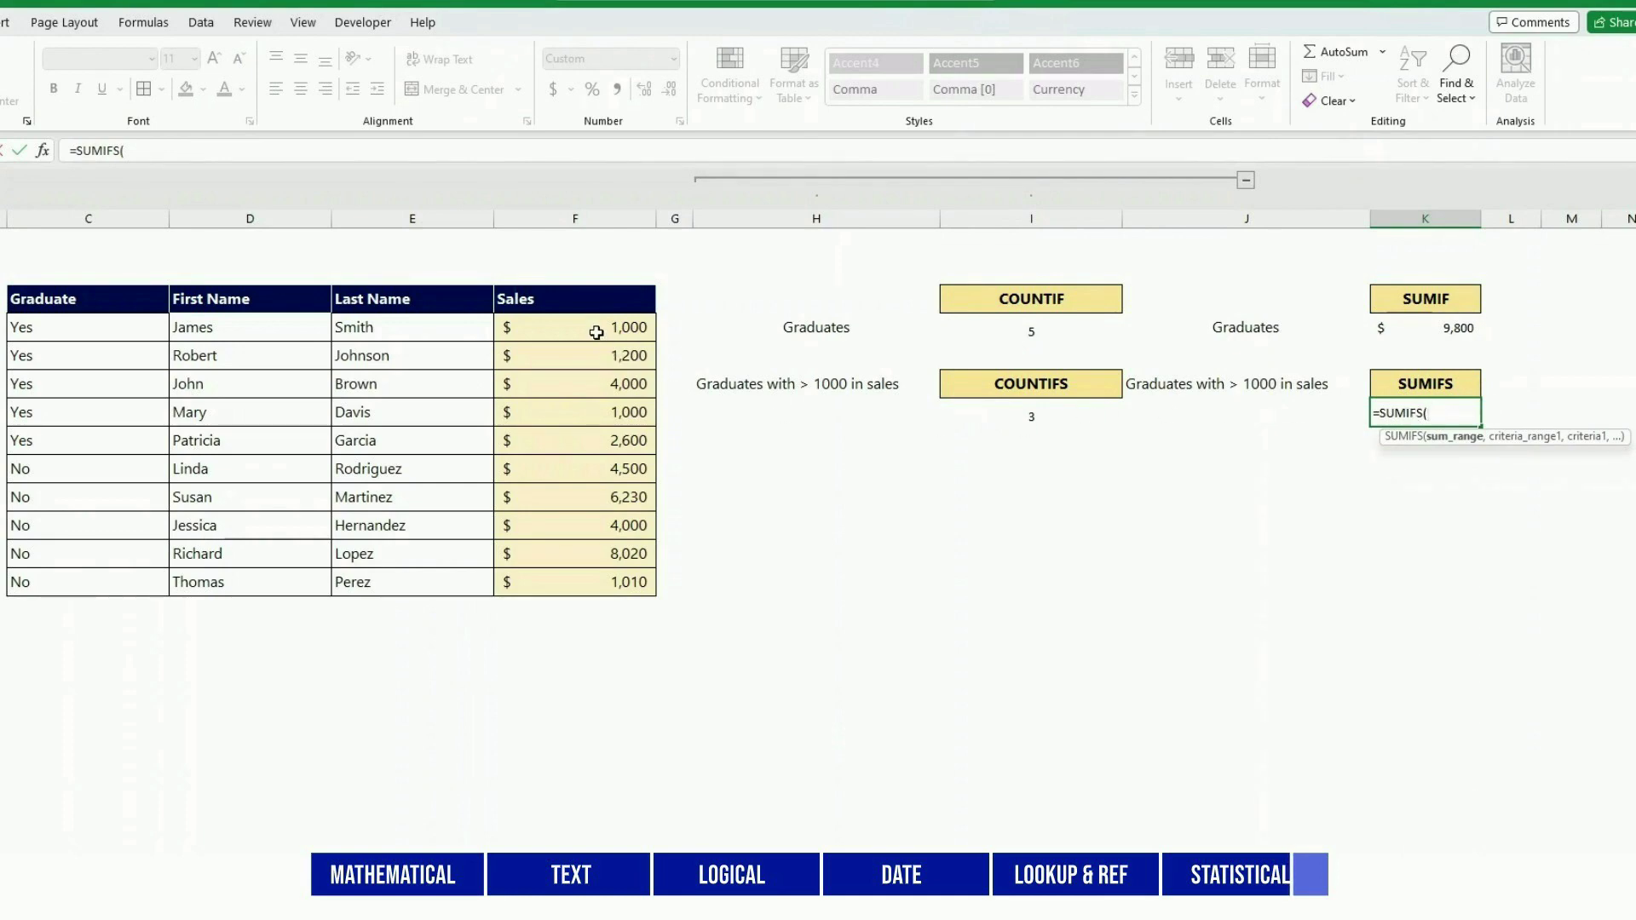
{"action": "left_click_drag", "start_coordinate": [595, 327], "coordinate": [596, 583]}
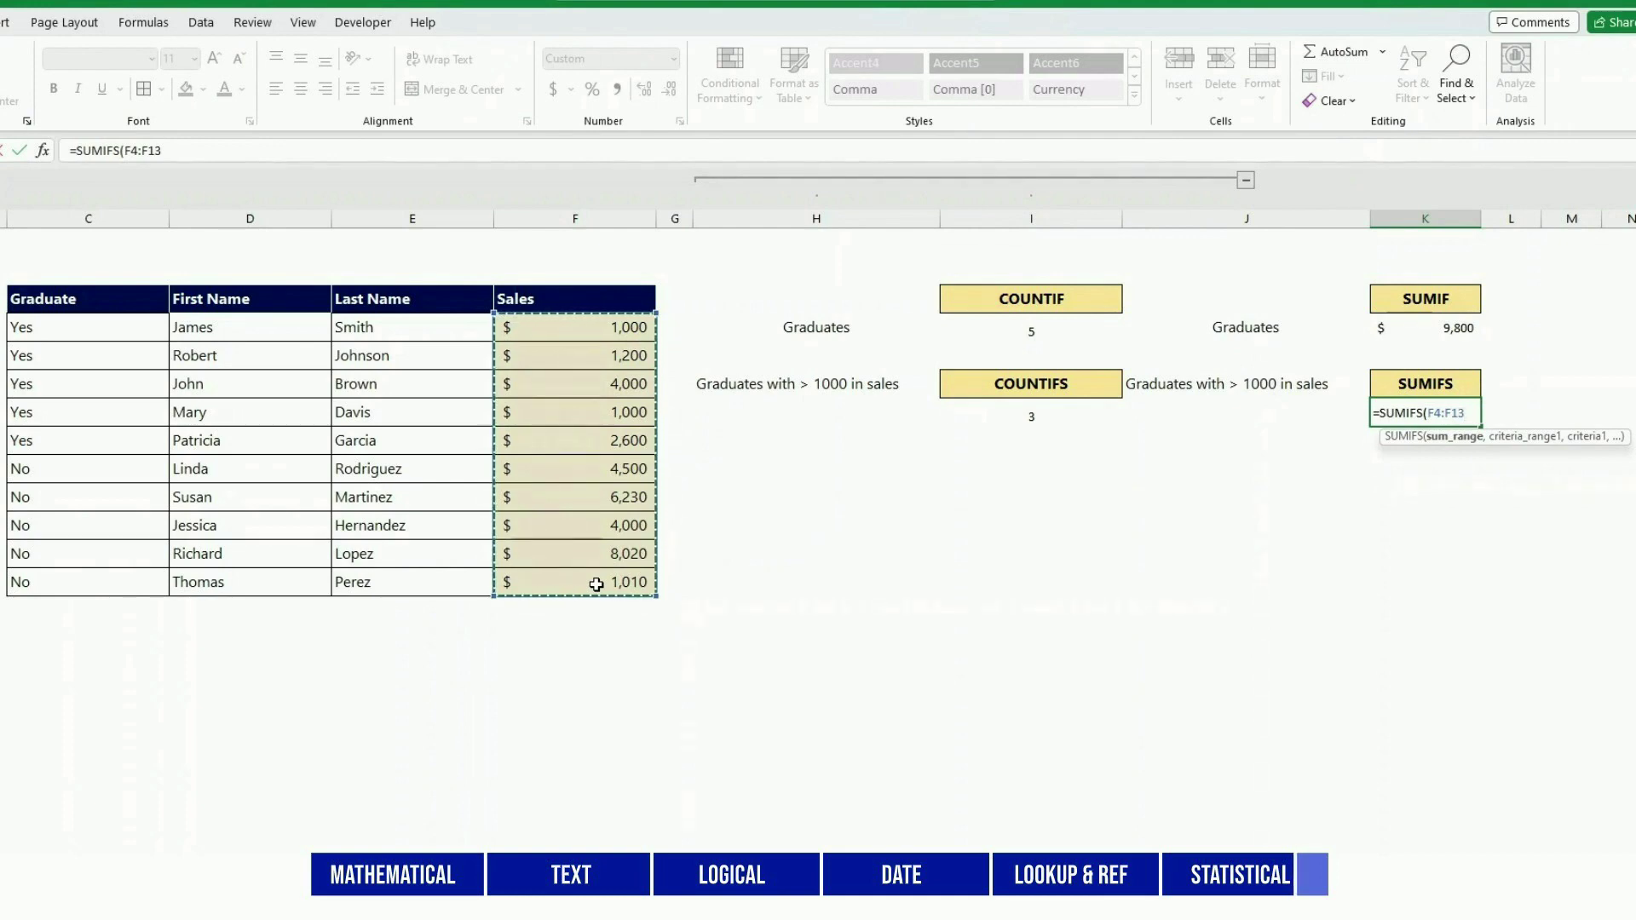
{"action": "type", "text": ","}
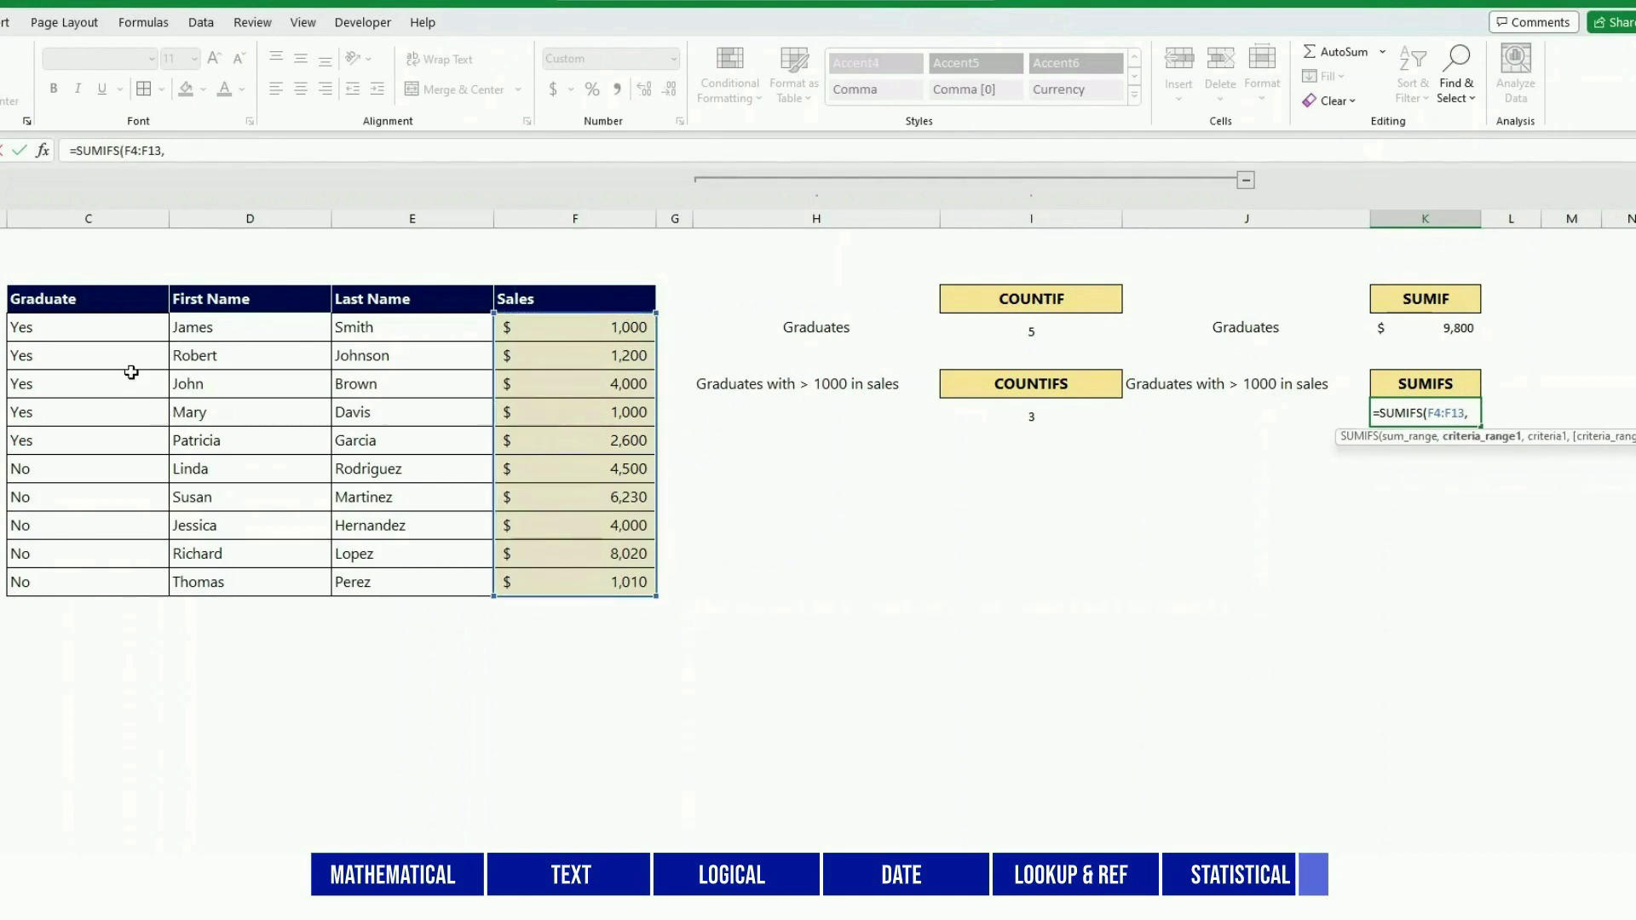
{"action": "left_click_drag", "start_coordinate": [103, 327], "coordinate": [99, 578]}
{"action": "left_click", "coordinate": [214, 147]}
{"action": "type", "text": ","}
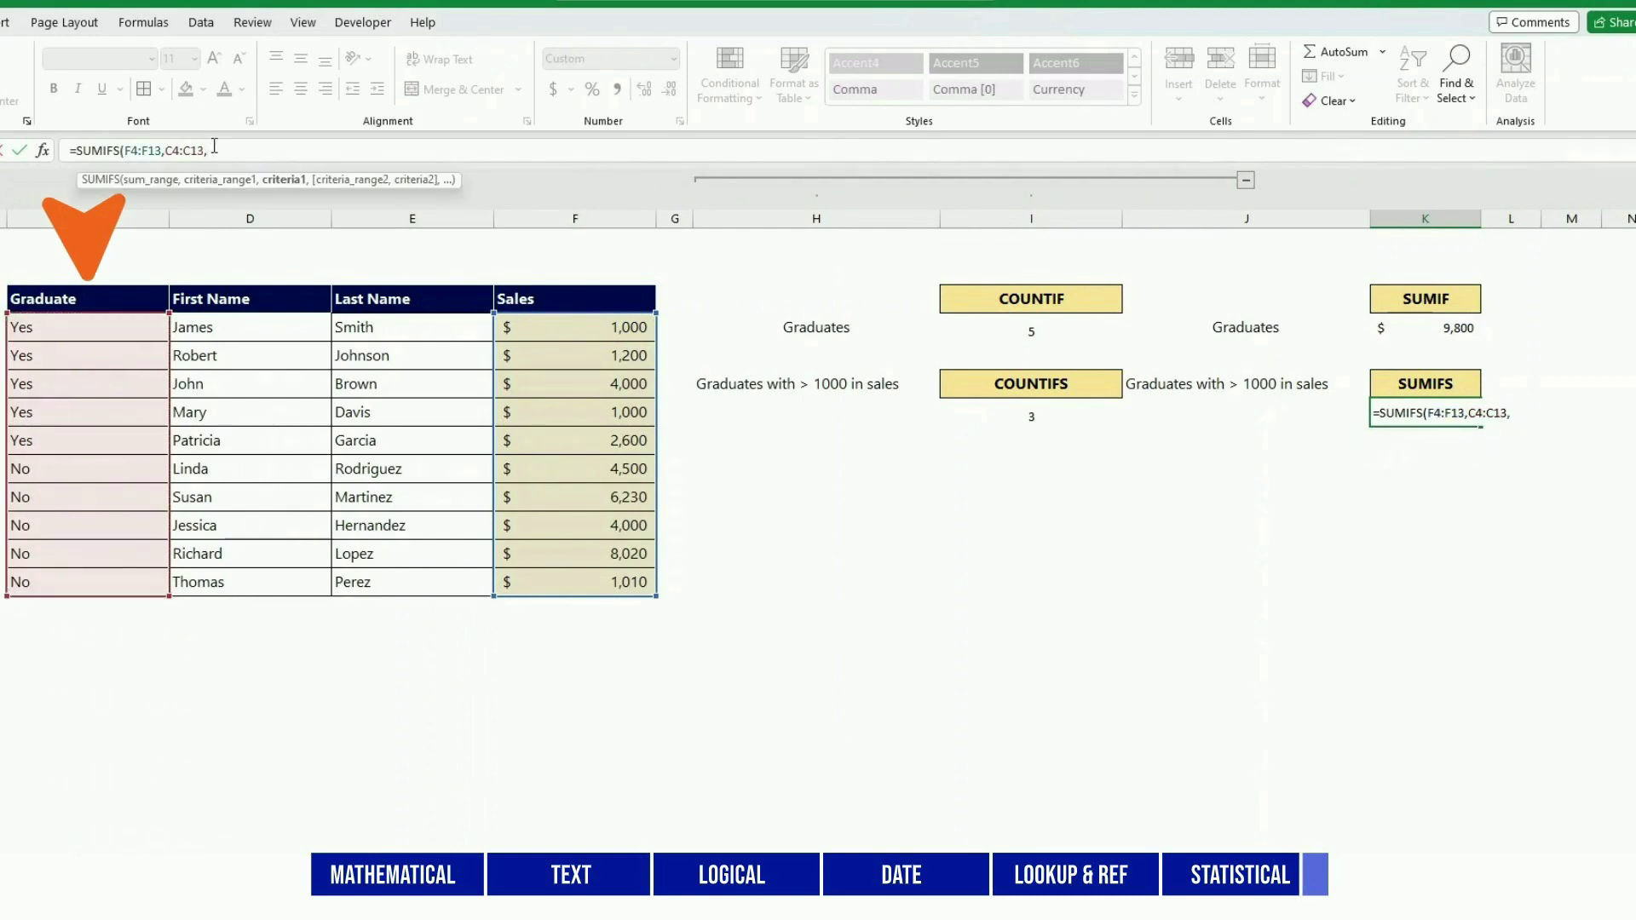
{"action": "type", "text": "\"Yes\","}
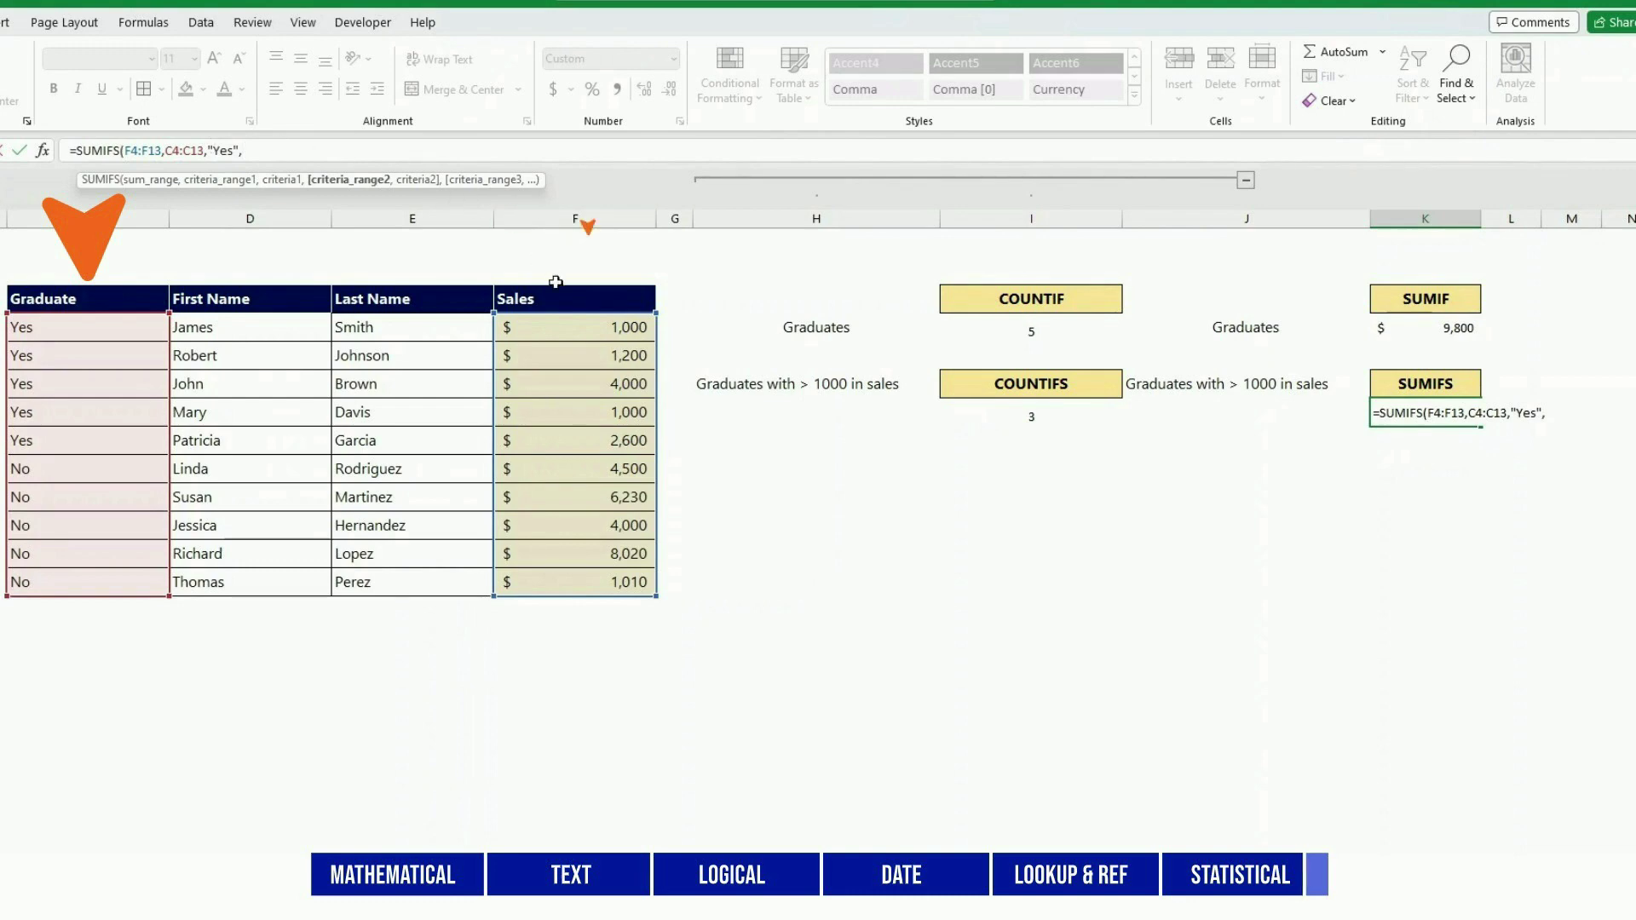
{"action": "left_click_drag", "start_coordinate": [555, 321], "coordinate": [553, 574]}
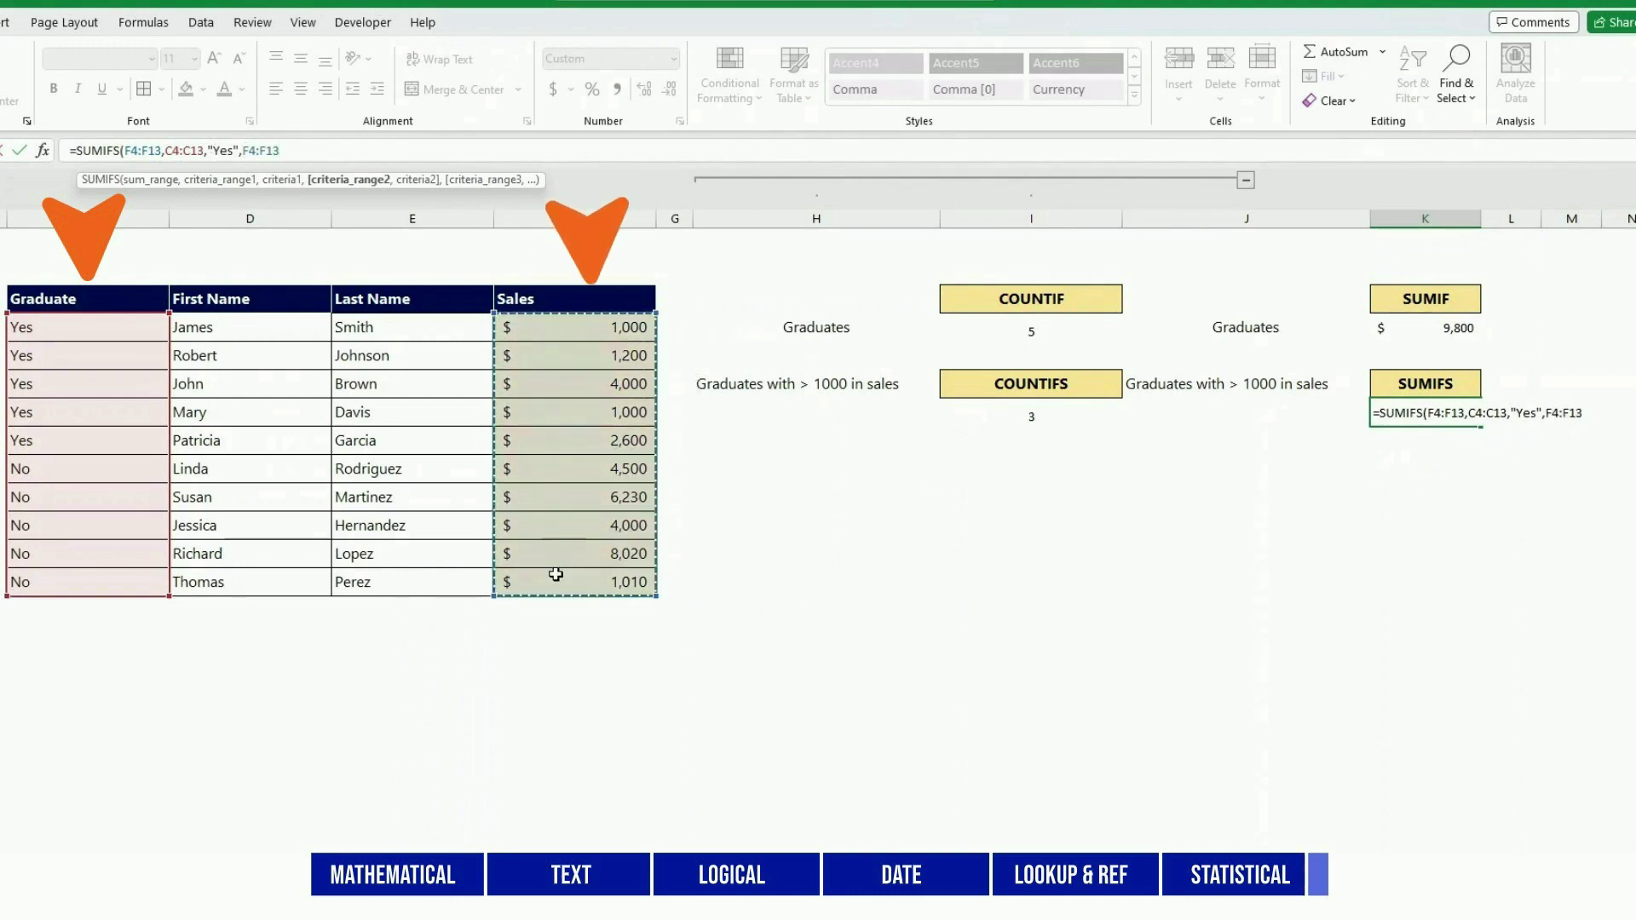
{"action": "type", "text": ","}
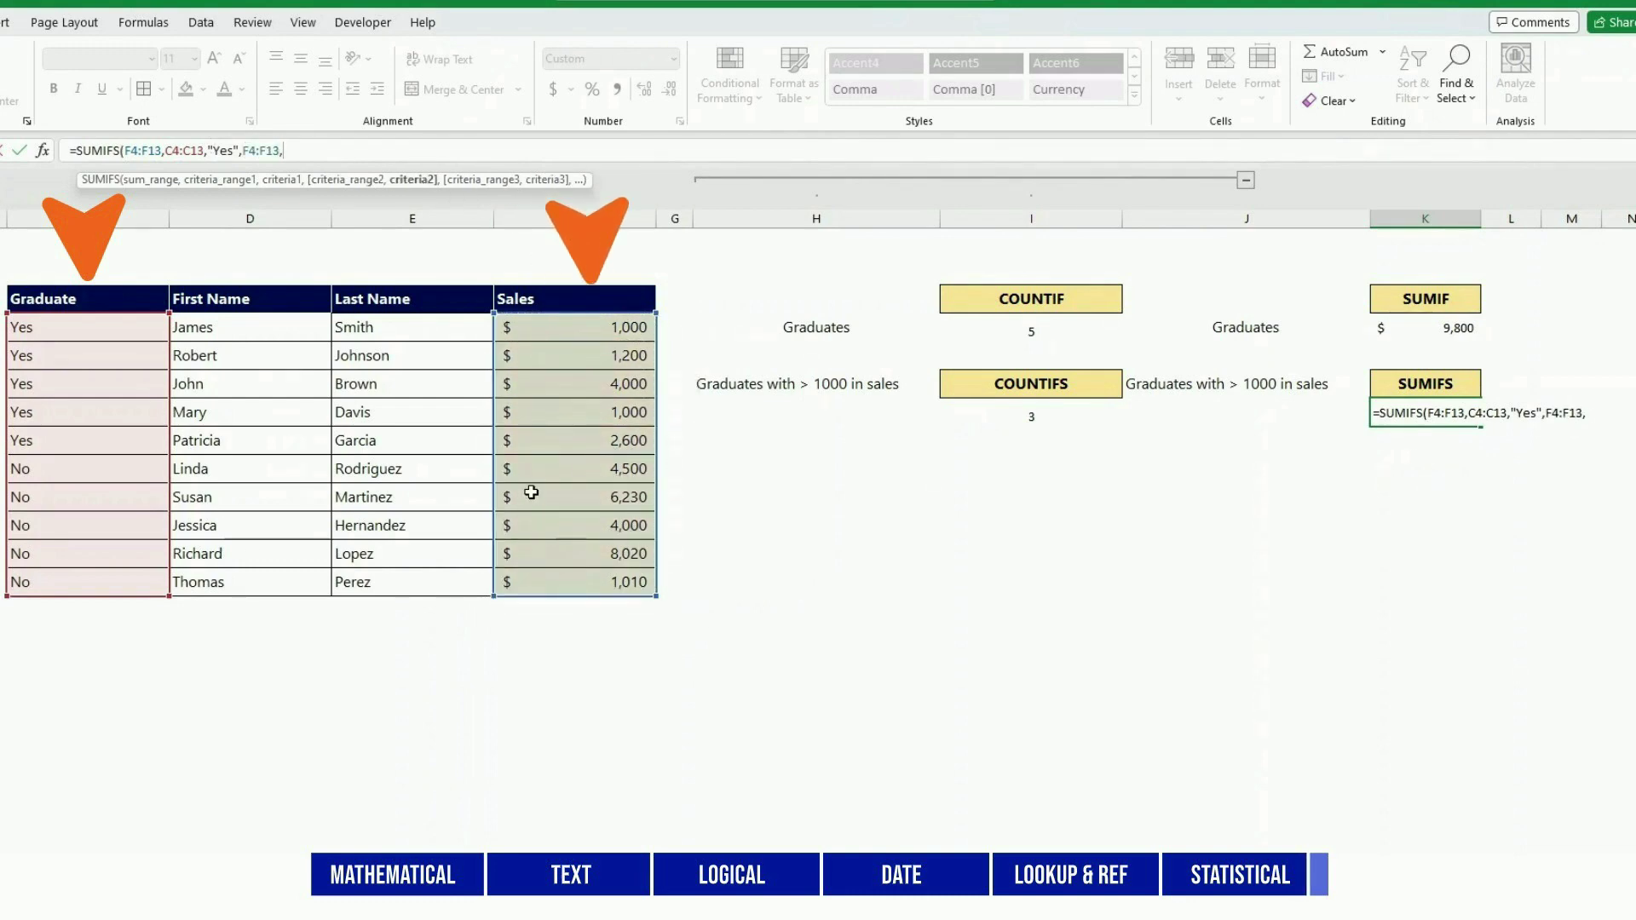
{"action": "type", "text": "\">1000"}
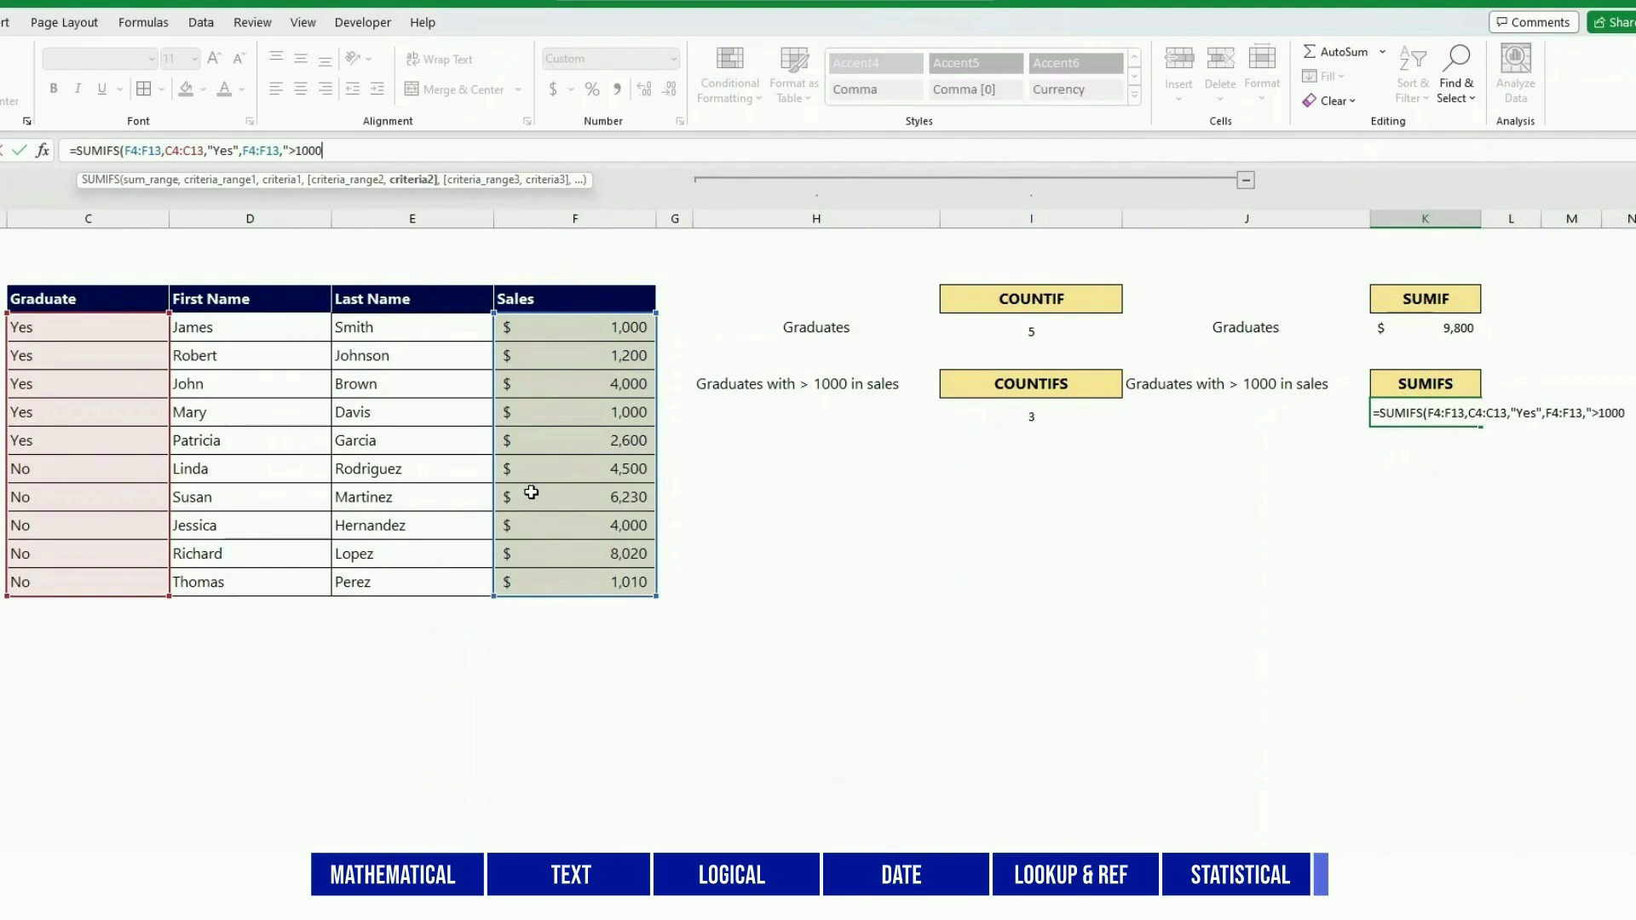
{"action": "type", "text": ")"}
{"action": "key", "text": "Return"}
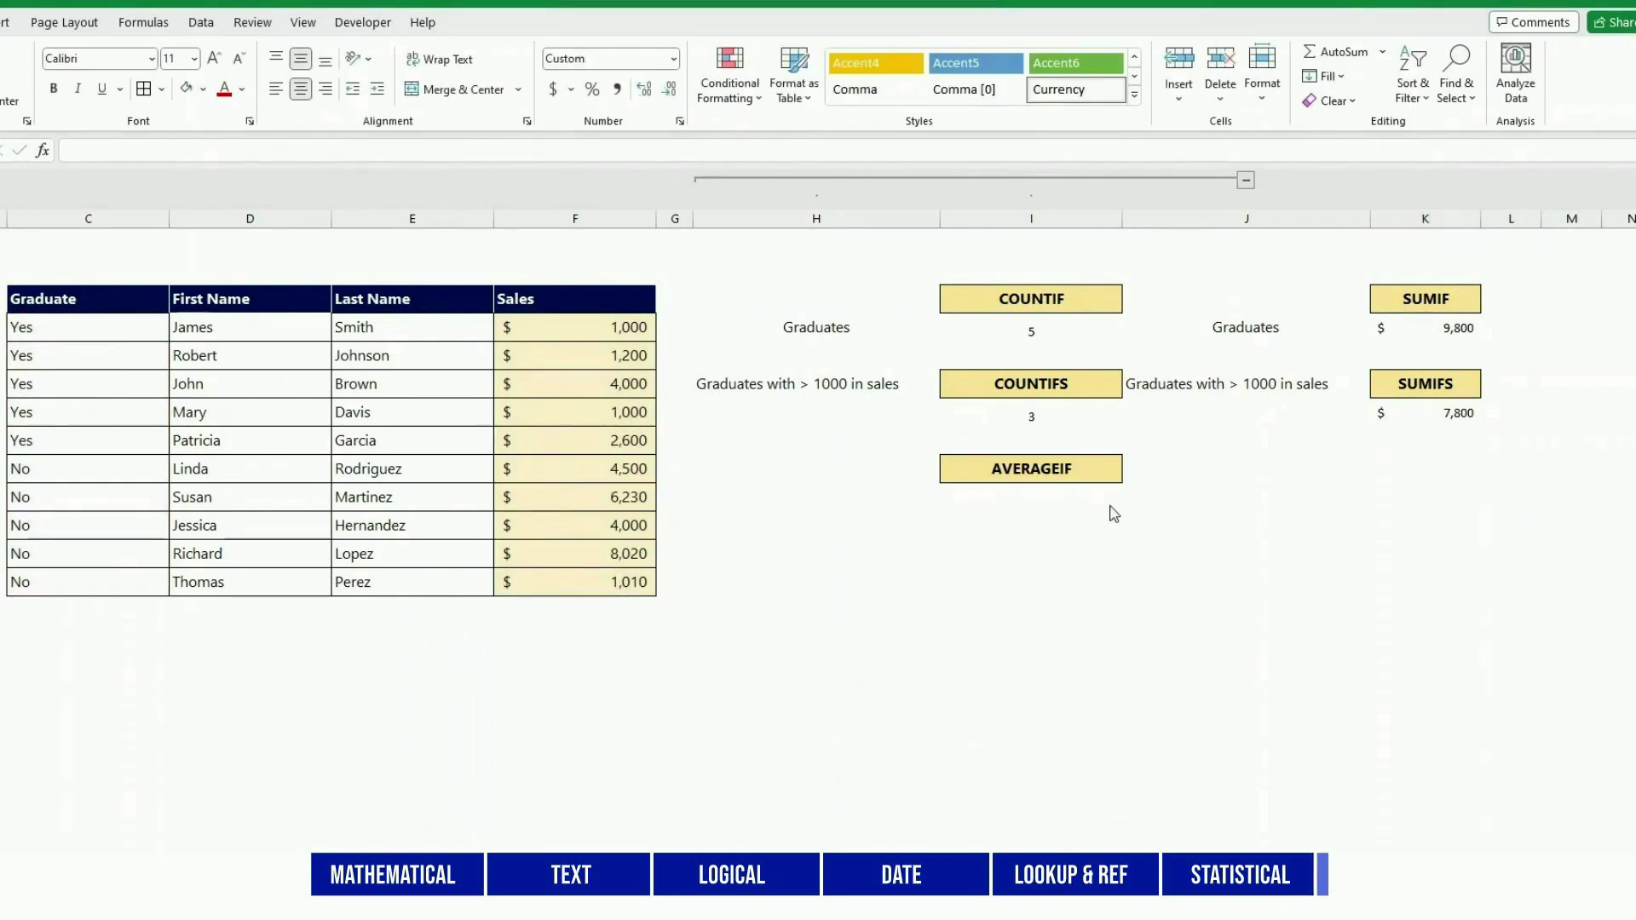
- Under the AVERAGEIF heading, start =AVERAGEIF( with range C4:C13 and criterion "Yes"
{"action": "left_click", "coordinate": [1012, 495]}
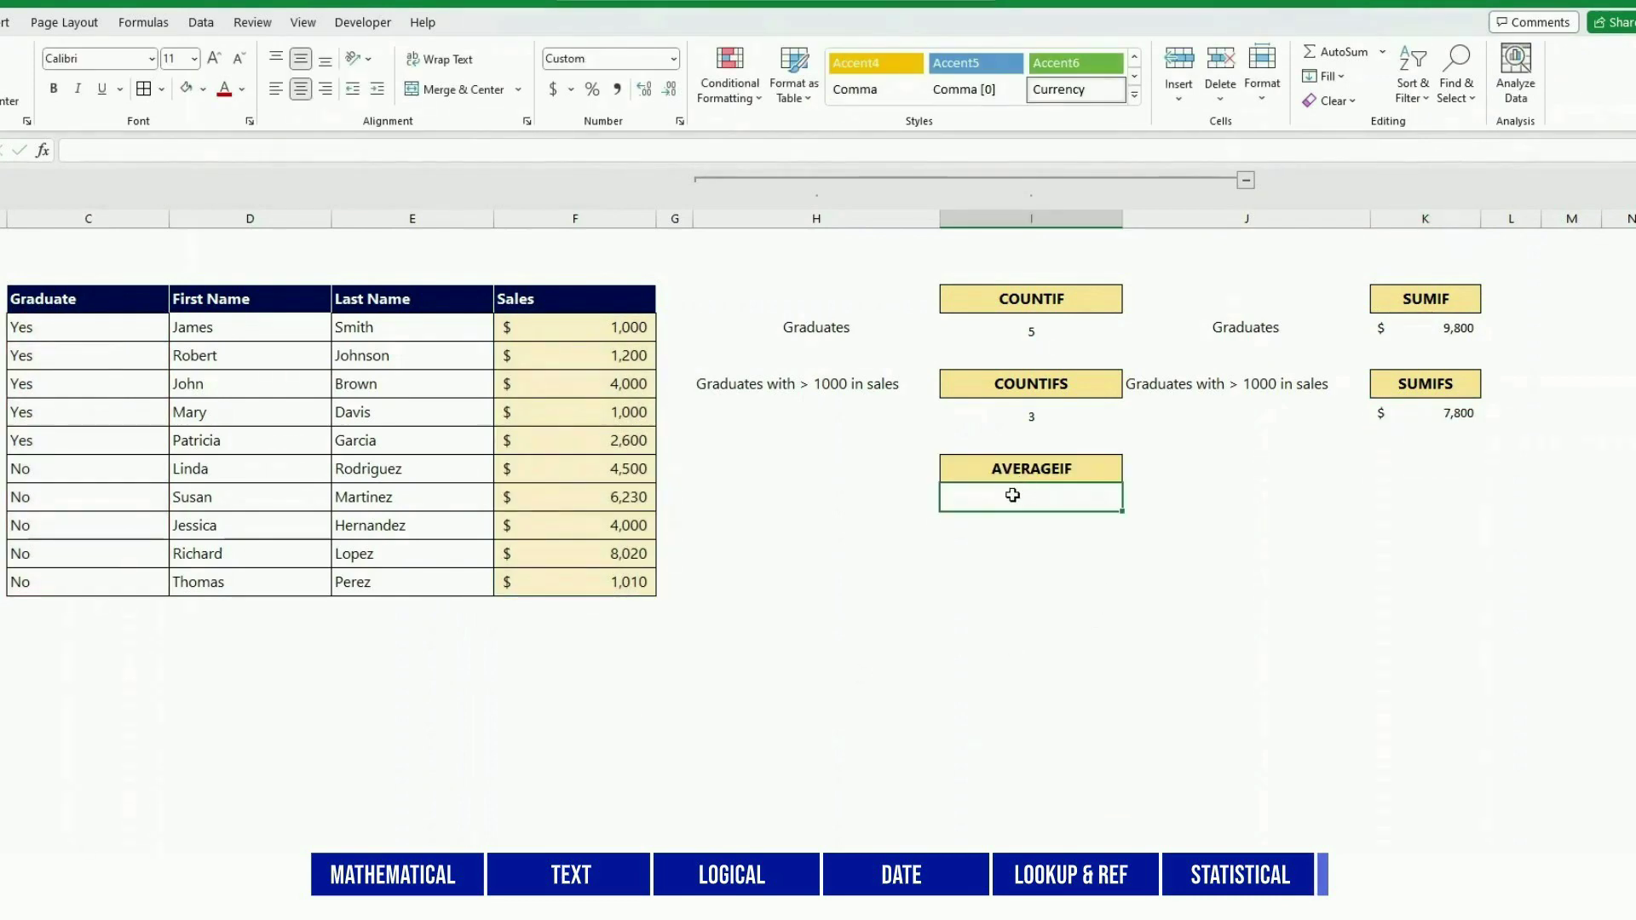
{"action": "type", "text": "=AVER"}
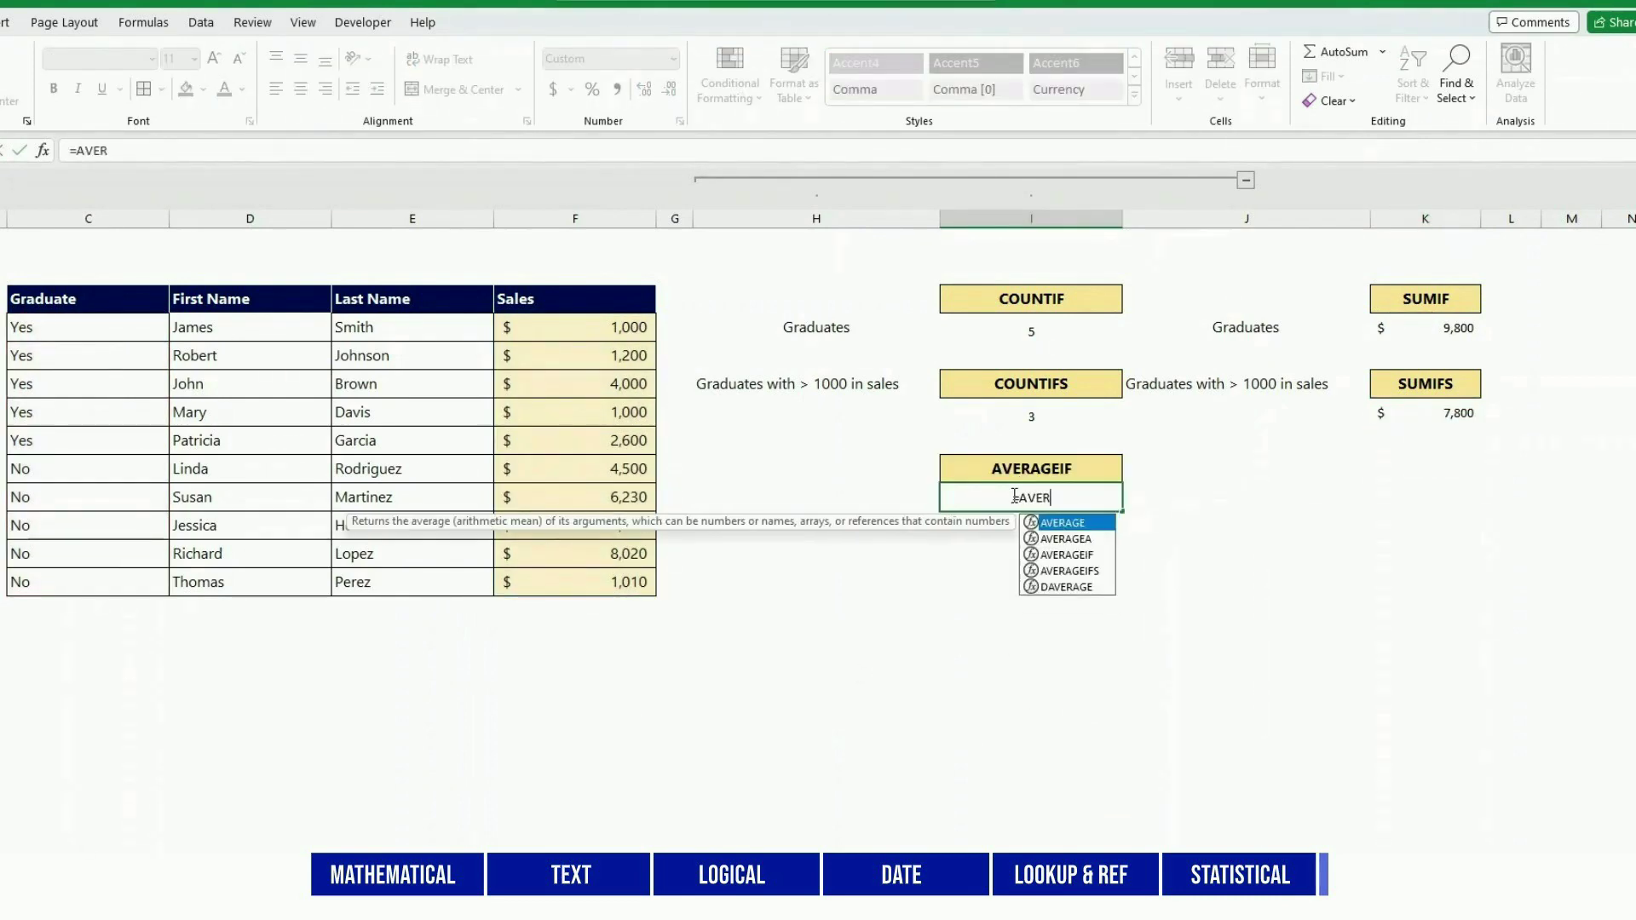
{"action": "type", "text": "AGEIF("}
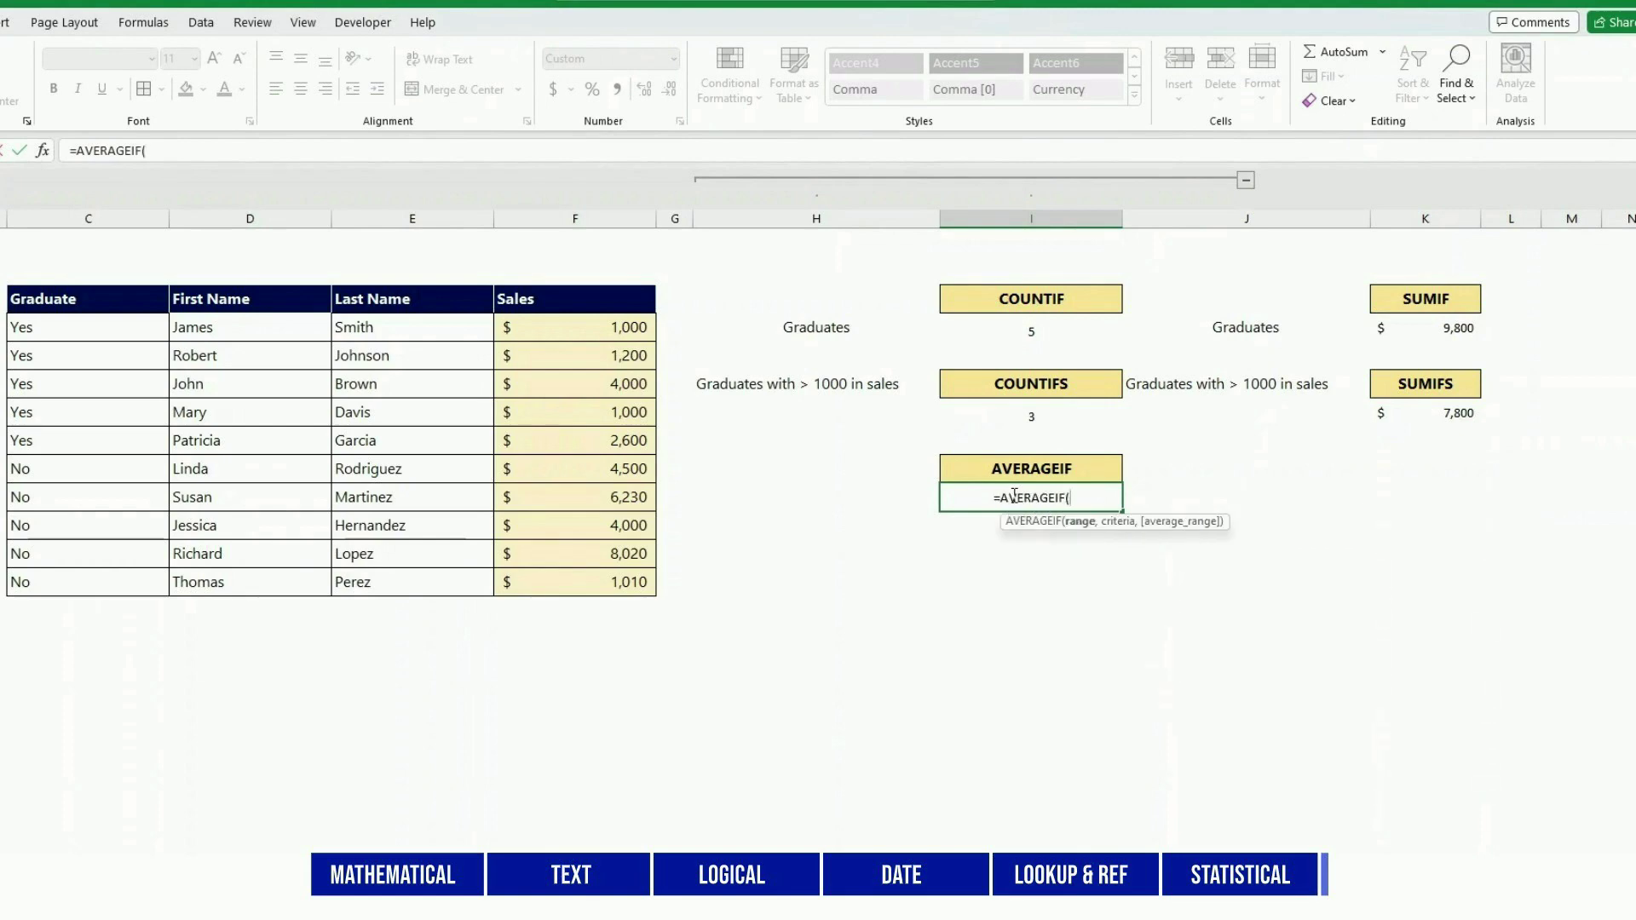
{"action": "left_click_drag", "start_coordinate": [122, 343], "coordinate": [142, 582]}
{"action": "type", "text": ",\"Yes"}
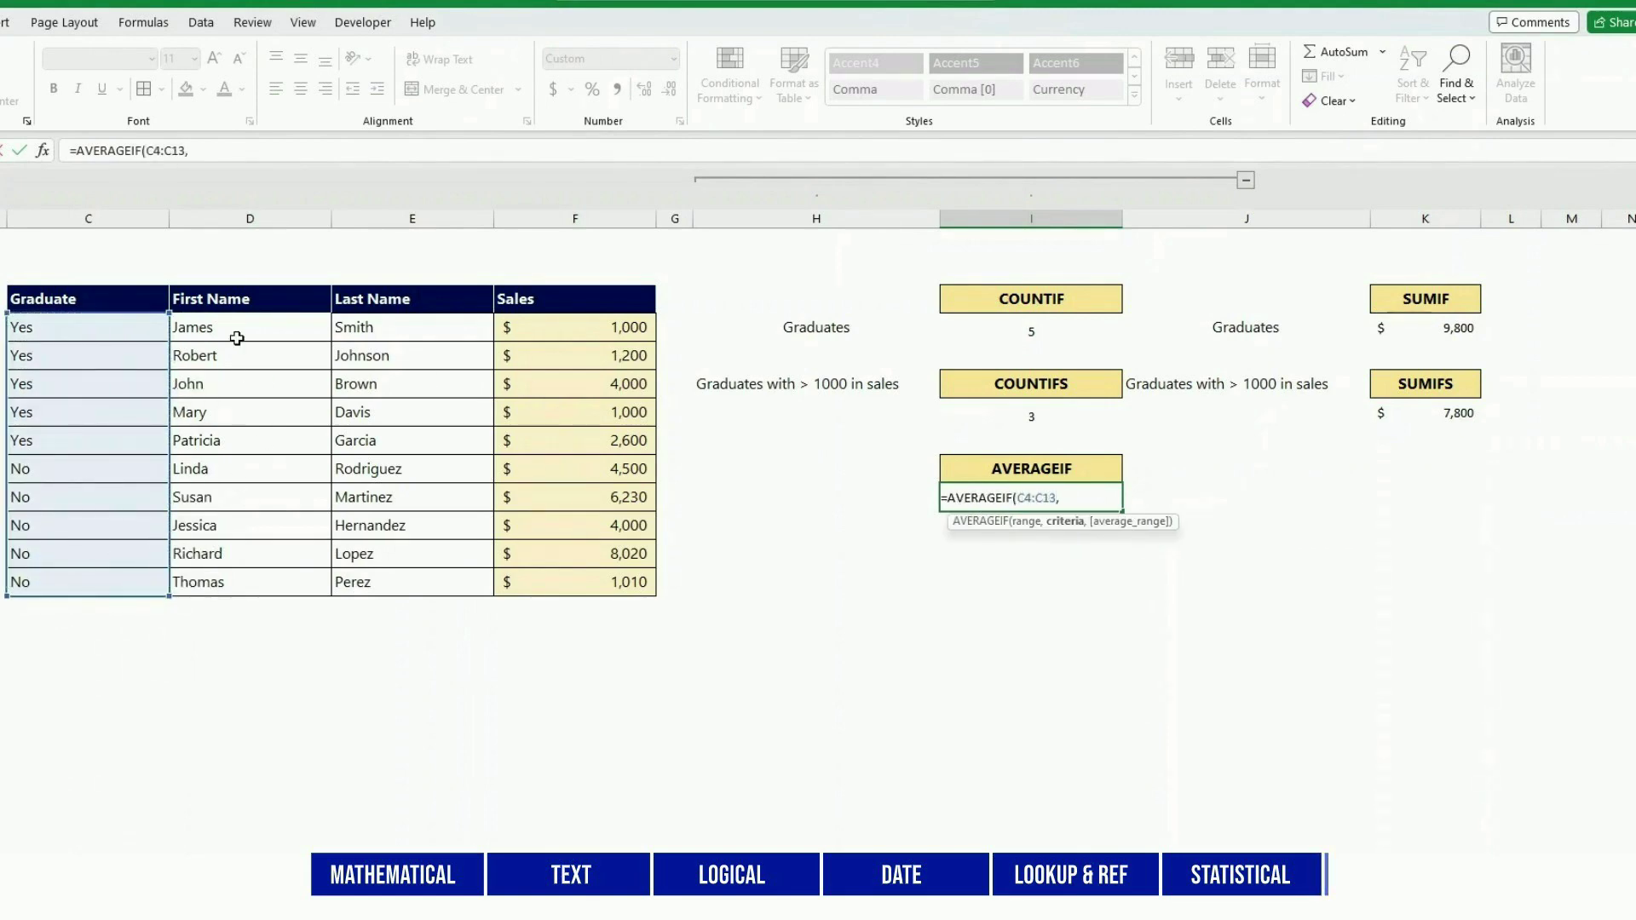